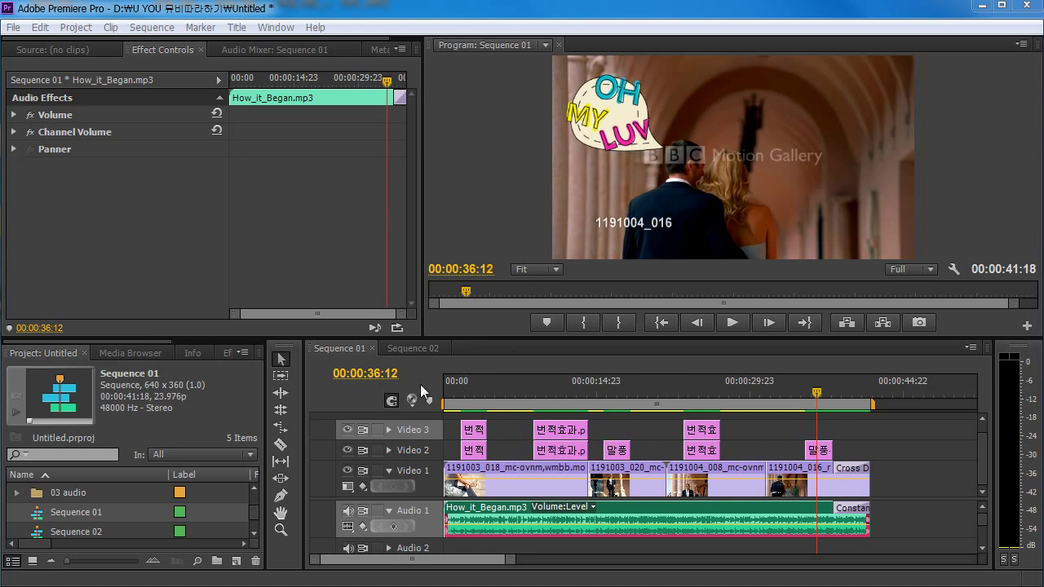
# - Preview the sparkle and speech-bubble overlays in Sequence 01 by playing its start and scrubbing to clips 1191003_020 and 1191004_016
pyautogui.click(469, 386)
pyautogui.press('space')
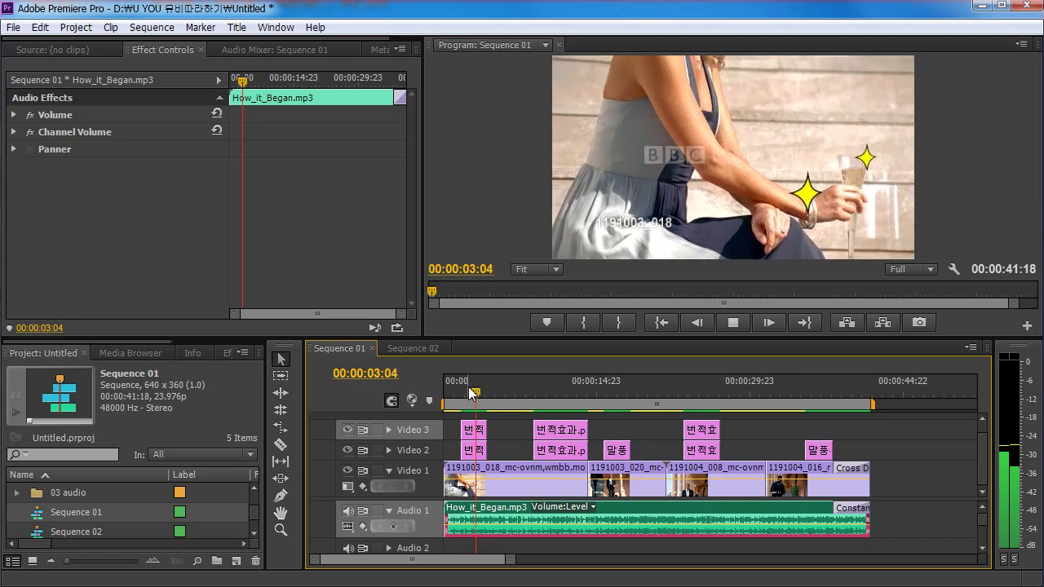
pyautogui.press('space')
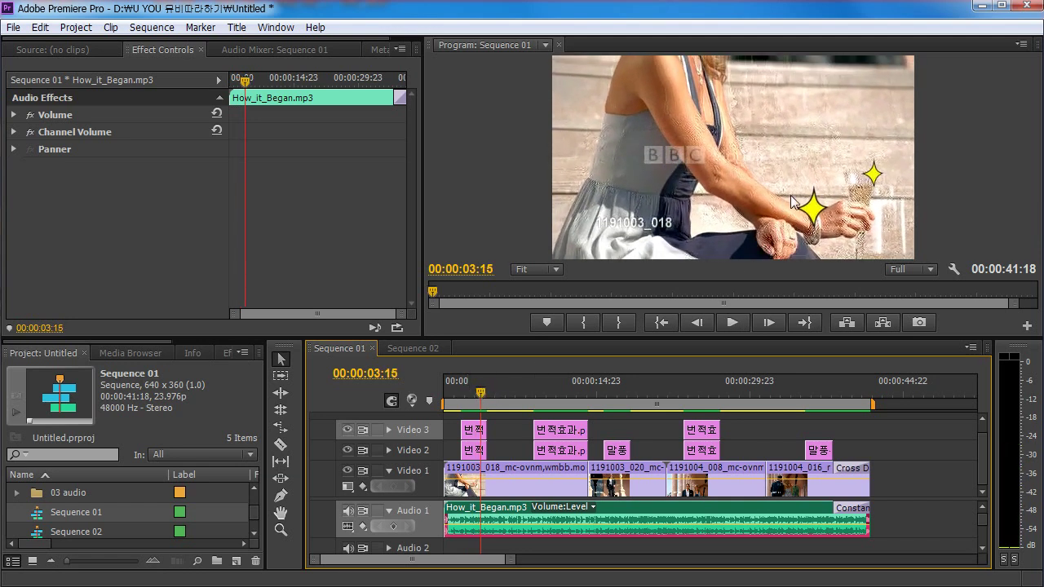
pyautogui.moveTo(499, 394); pyautogui.dragTo(620, 387)
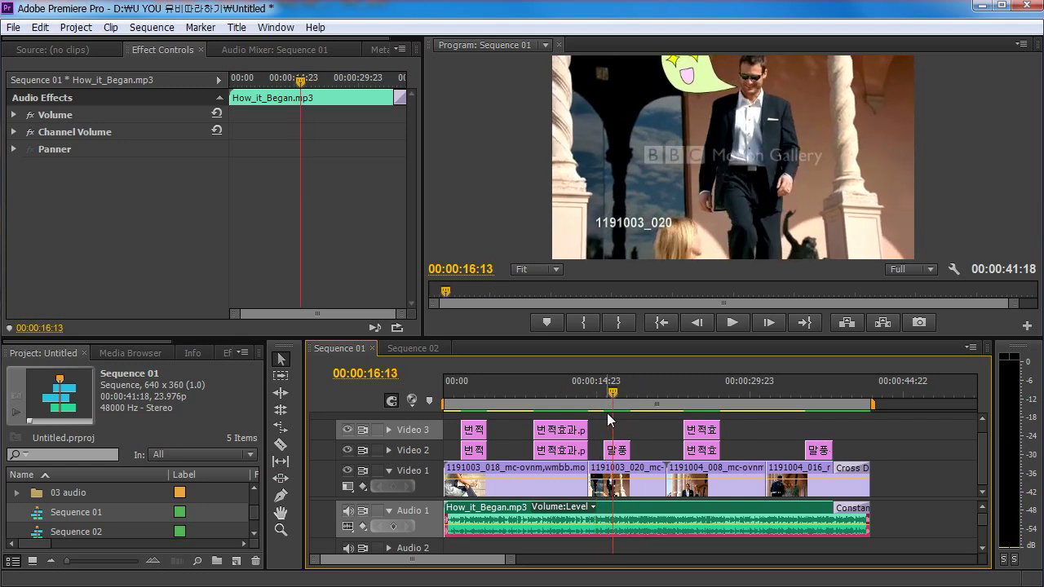
pyautogui.moveTo(608, 396); pyautogui.dragTo(818, 381)
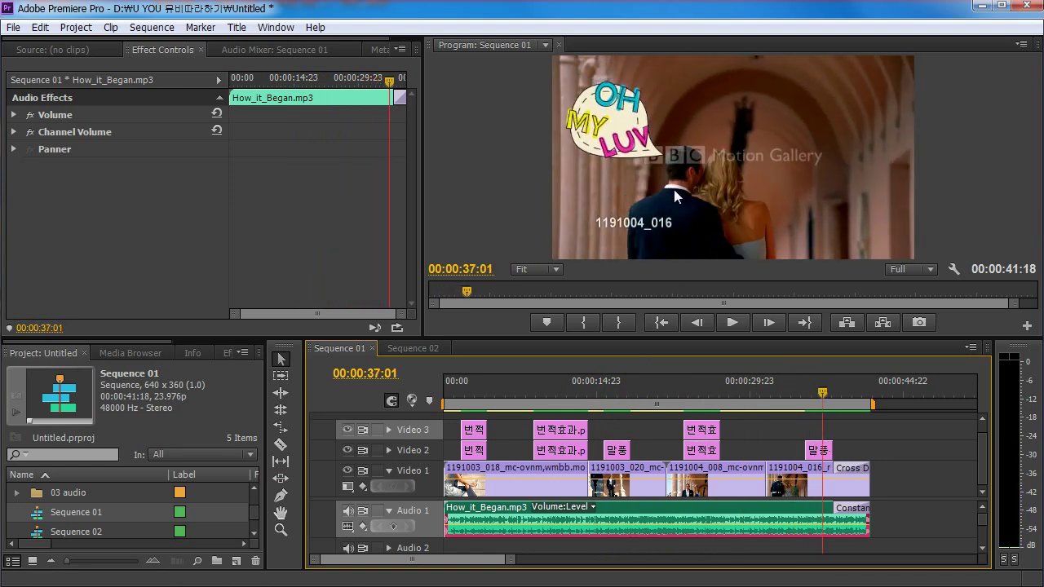
pyautogui.press('space')
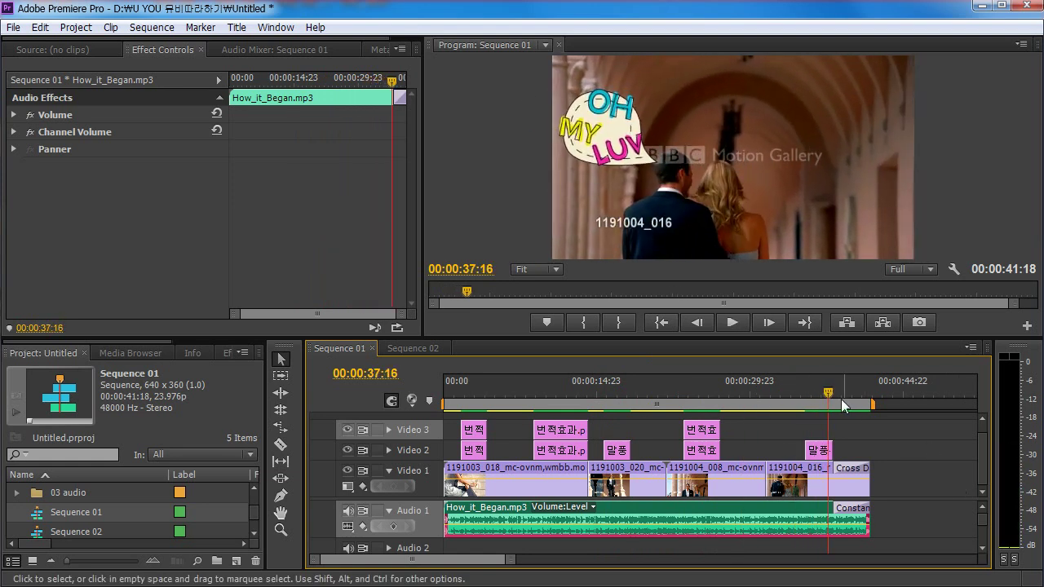
pyautogui.moveTo(841, 399); pyautogui.dragTo(813, 397)
pyautogui.press('space')
pyautogui.press('space')
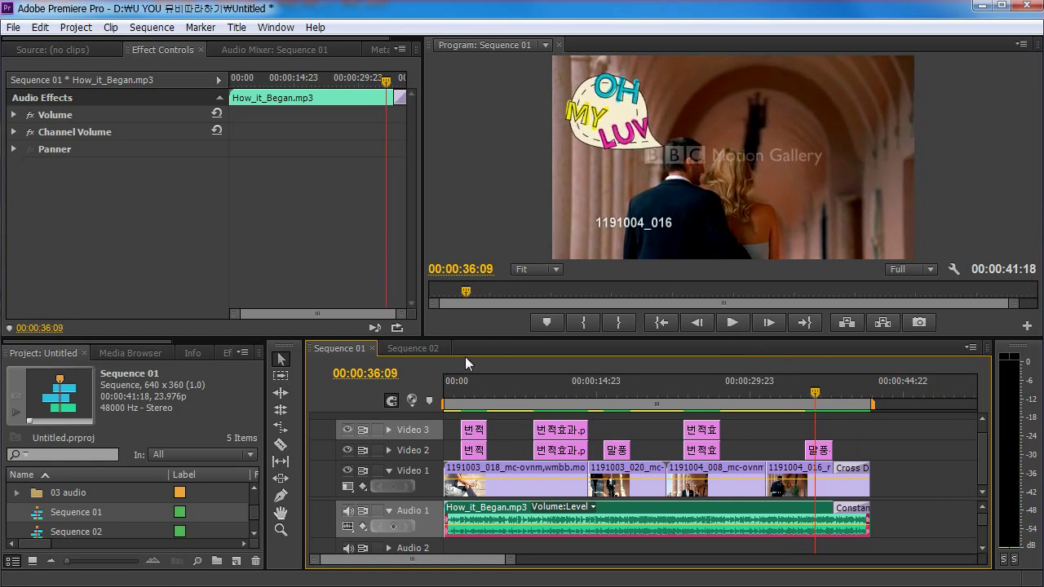
# - Open Sequence 02 and play back the section with the OH and MY lettering over clip 1191003_004
pyautogui.click(420, 349)
pyautogui.moveTo(523, 400); pyautogui.dragTo(480, 403)
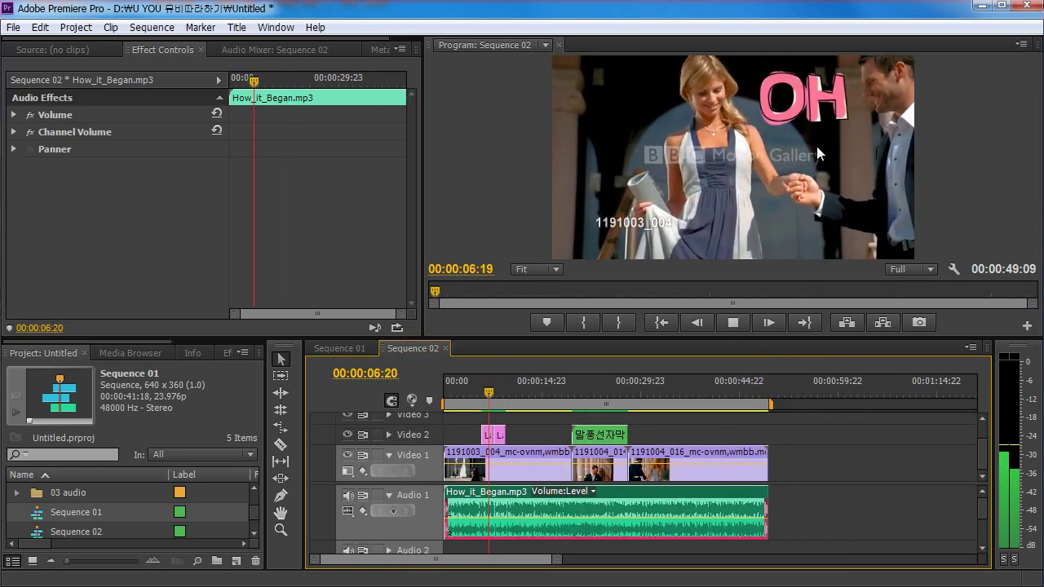
pyautogui.press('space')
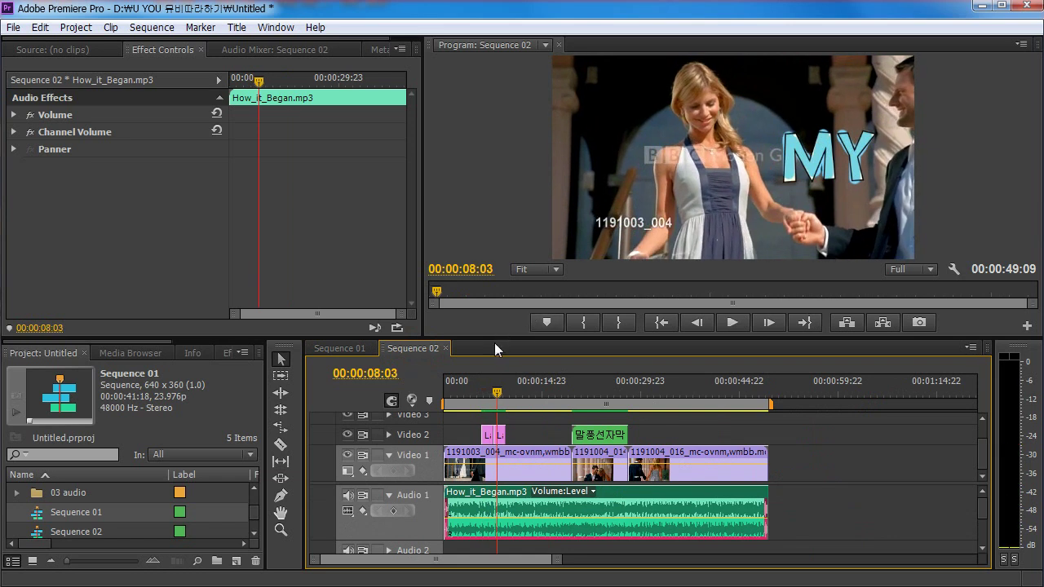
pyautogui.moveTo(502, 400); pyautogui.dragTo(490, 400)
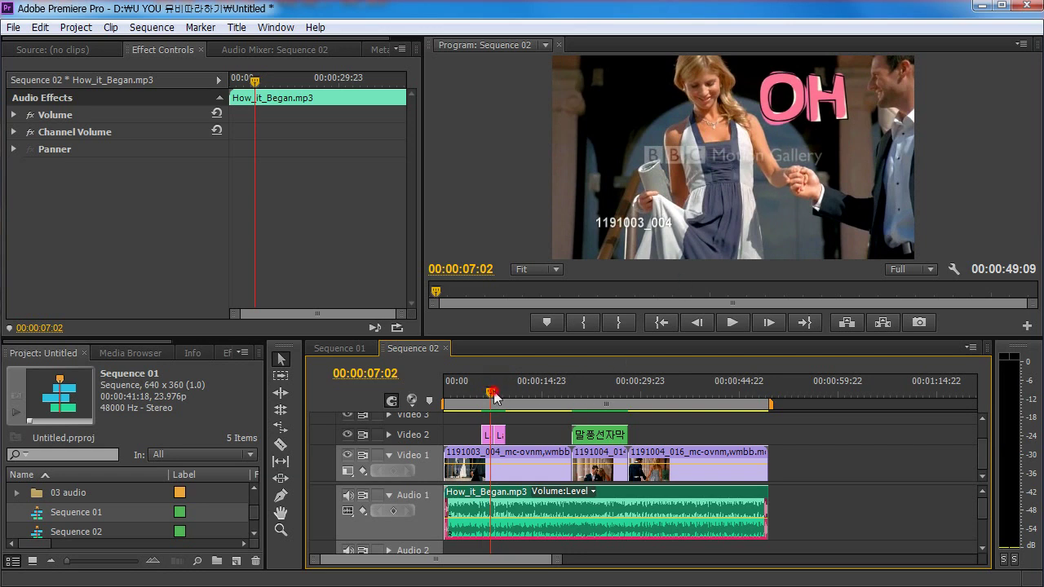
pyautogui.moveTo(494, 397); pyautogui.dragTo(482, 397)
pyautogui.press('space')
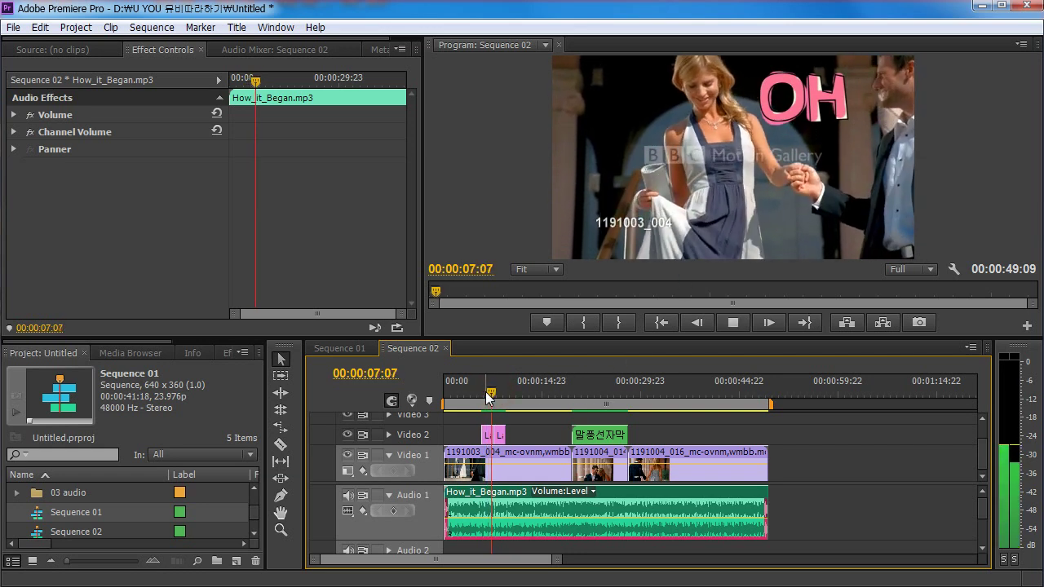
# - Play the speech-bubble title section over clip 1191004_014 in Sequence 02, pausing at several points
pyautogui.moveTo(586, 392); pyautogui.dragTo(581, 386)
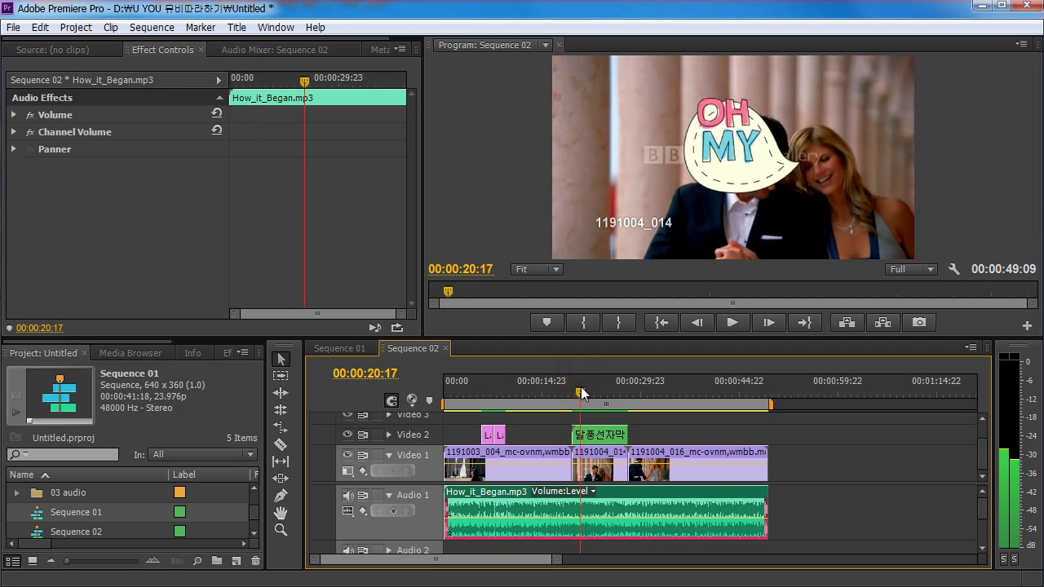
pyautogui.click(732, 322)
pyautogui.press('space')
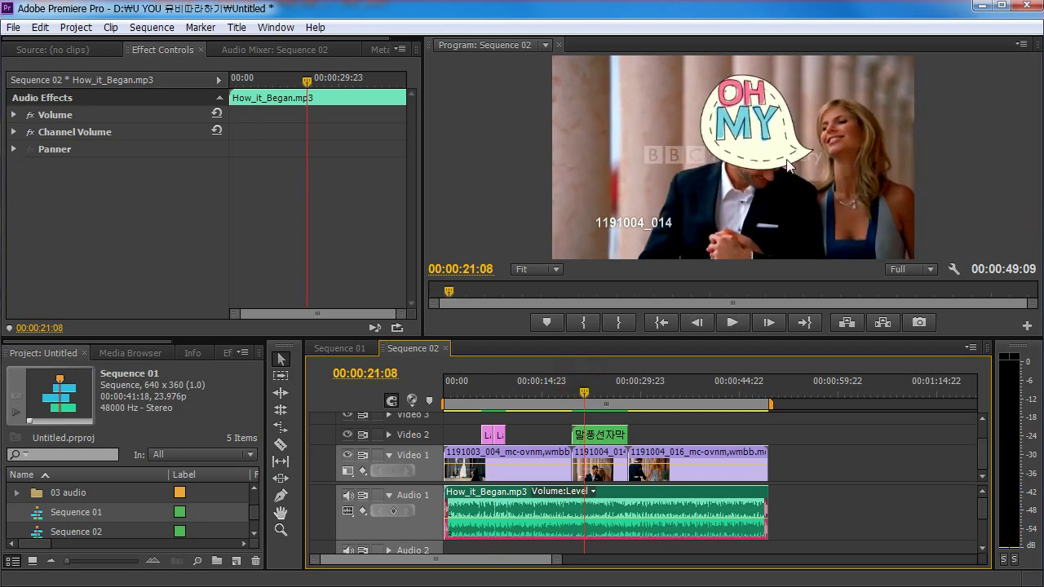
pyautogui.press('space')
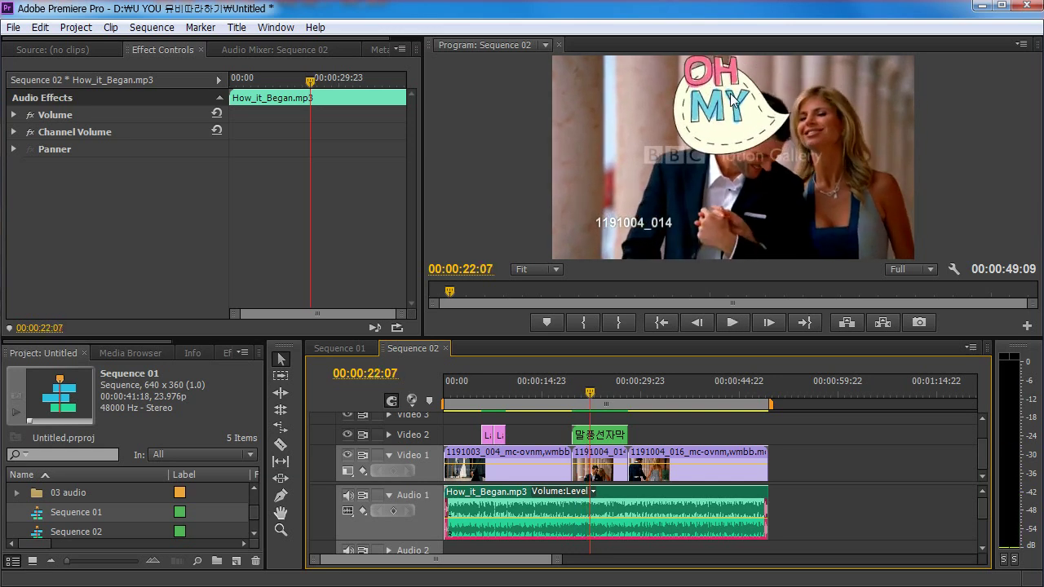
pyautogui.press('space')
pyautogui.press('space')
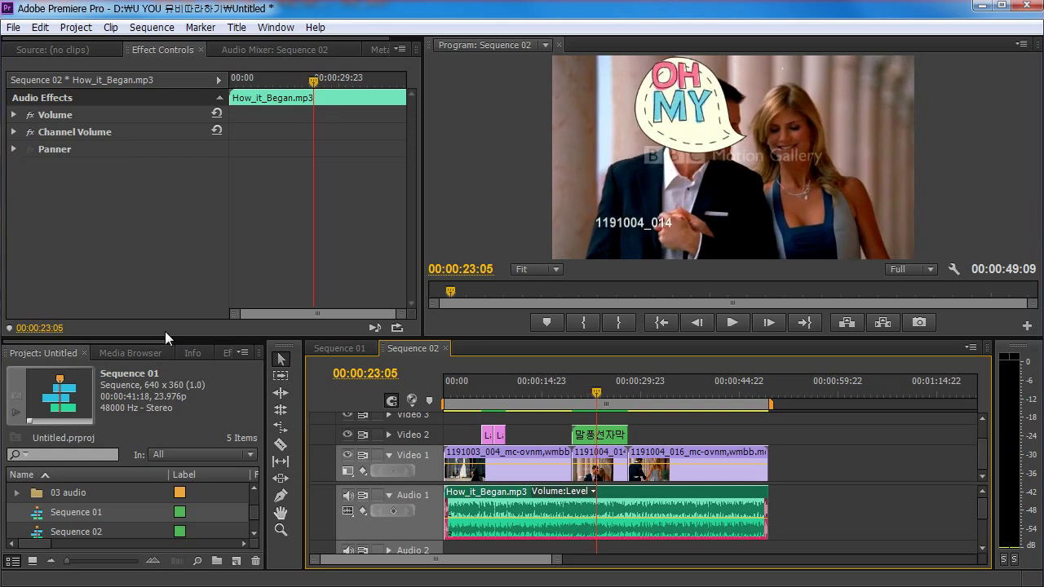
# - Create a new sequence named Sequence 08 with the DV - NTSC Standard 48kHz preset
pyautogui.moveTo(175, 335); pyautogui.dragTo(175, 328)
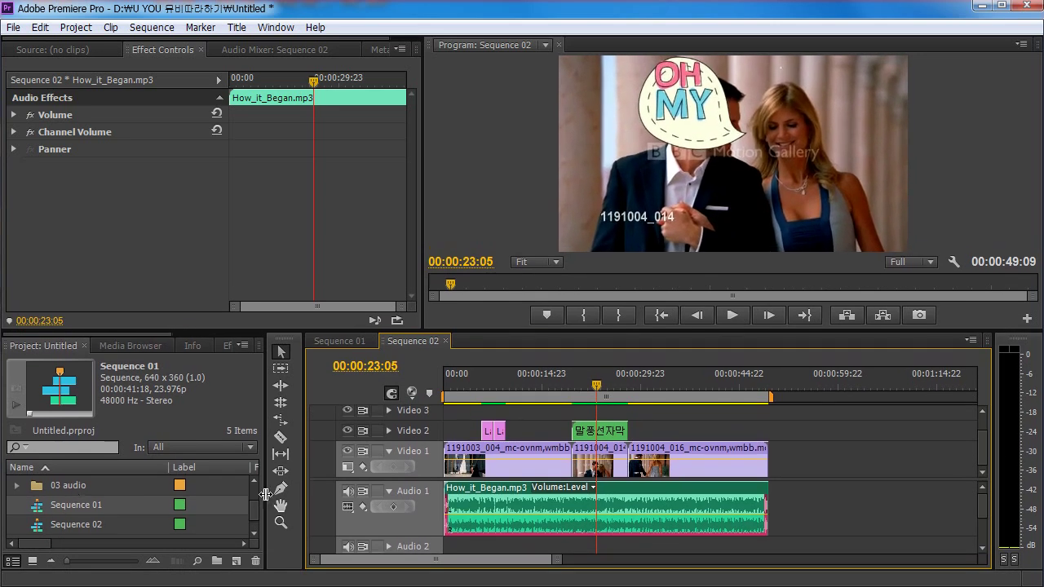
pyautogui.click(13, 27)
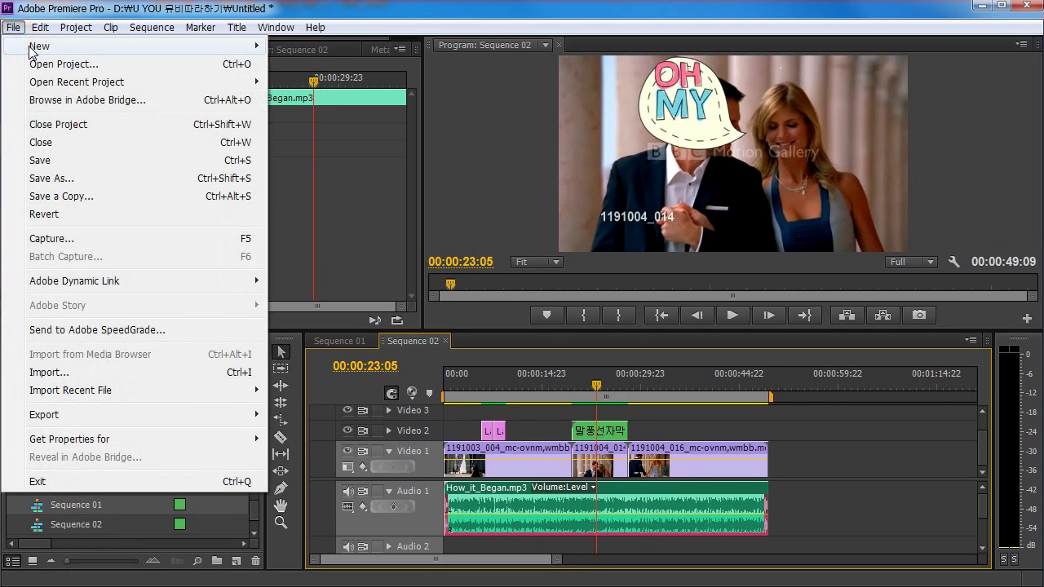
pyautogui.moveTo(36, 45)
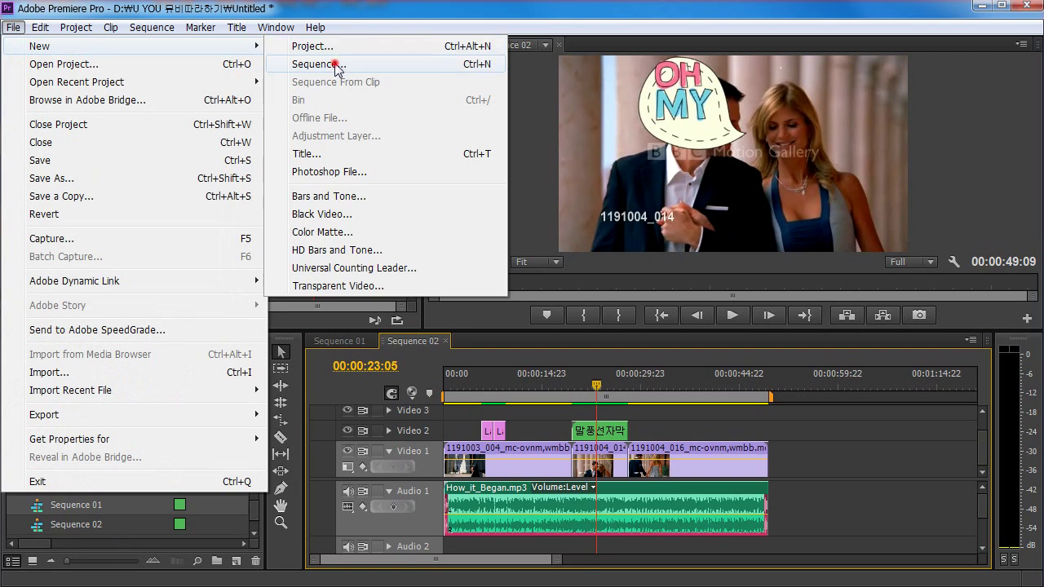
pyautogui.click(337, 66)
pyautogui.moveTo(480, 16); pyautogui.dragTo(514, 16)
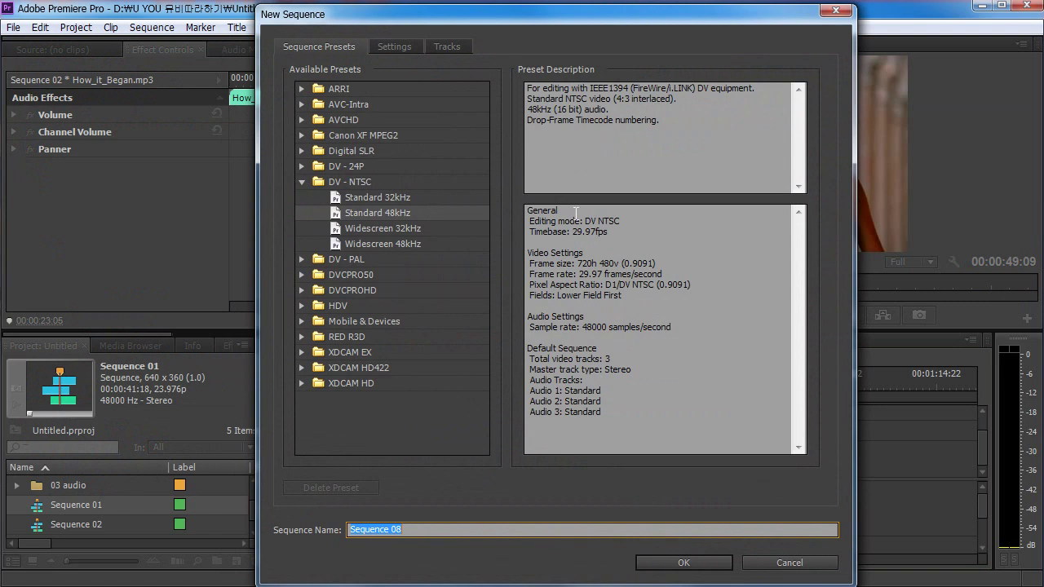
pyautogui.moveTo(562, 253)
pyautogui.mouseDown()
pyautogui.moveTo(644, 297)
pyautogui.moveTo(638, 396)
pyautogui.moveTo(561, 252)
pyautogui.mouseUp()
pyautogui.click(638, 396)
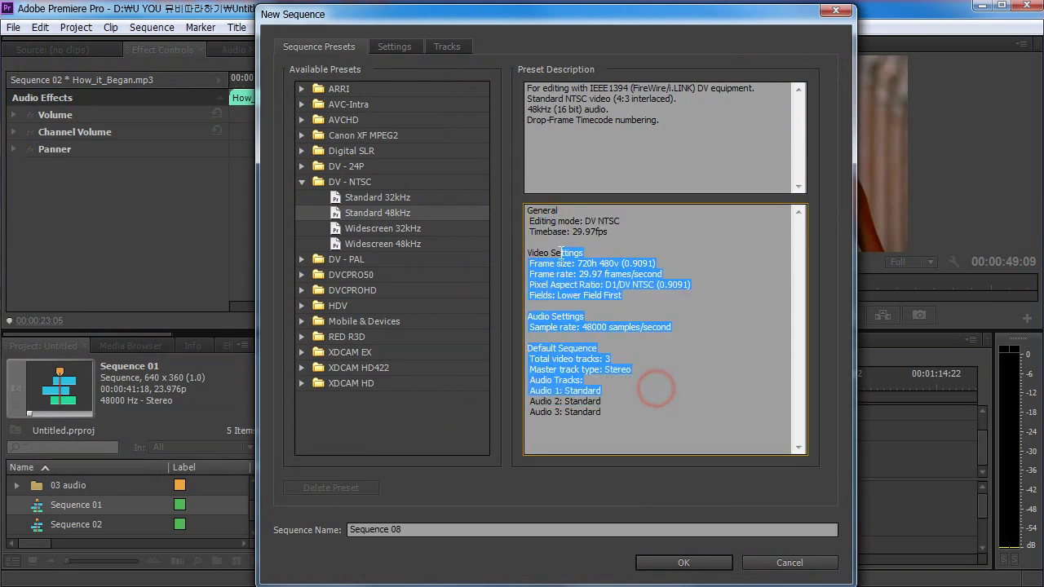
pyautogui.click(561, 253)
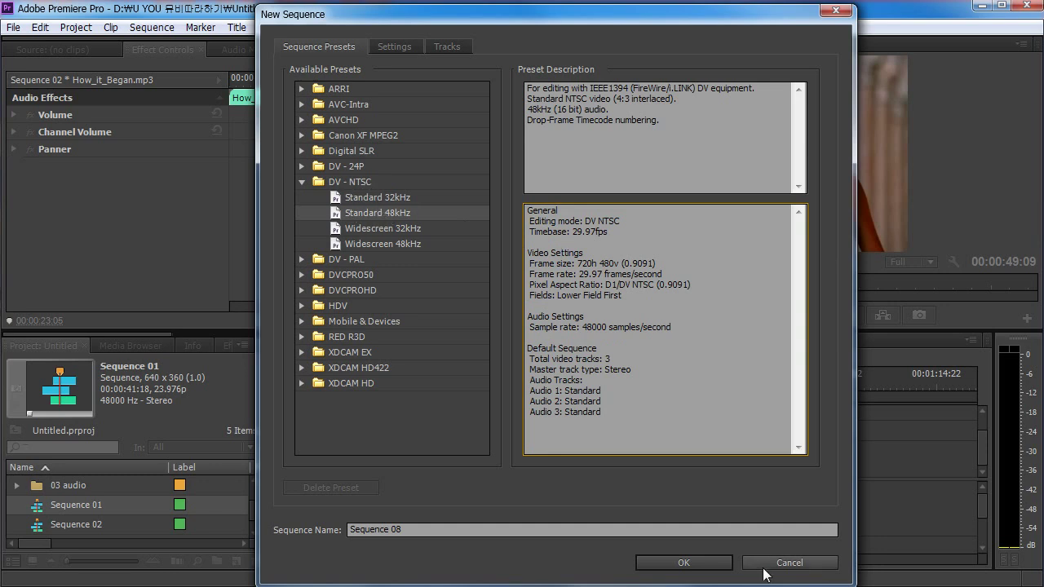
pyautogui.click(684, 563)
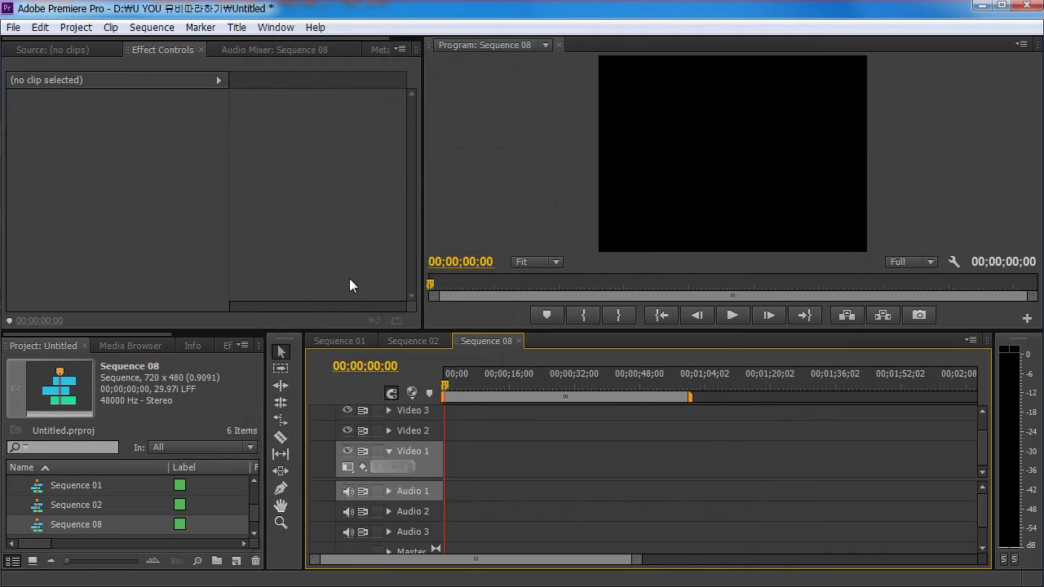
# - Place clip 1191003_004 from the 01 footage bin at the start of Video 1, changing the sequence settings to match the clip
pyautogui.moveTo(253, 507); pyautogui.dragTo(261, 492)
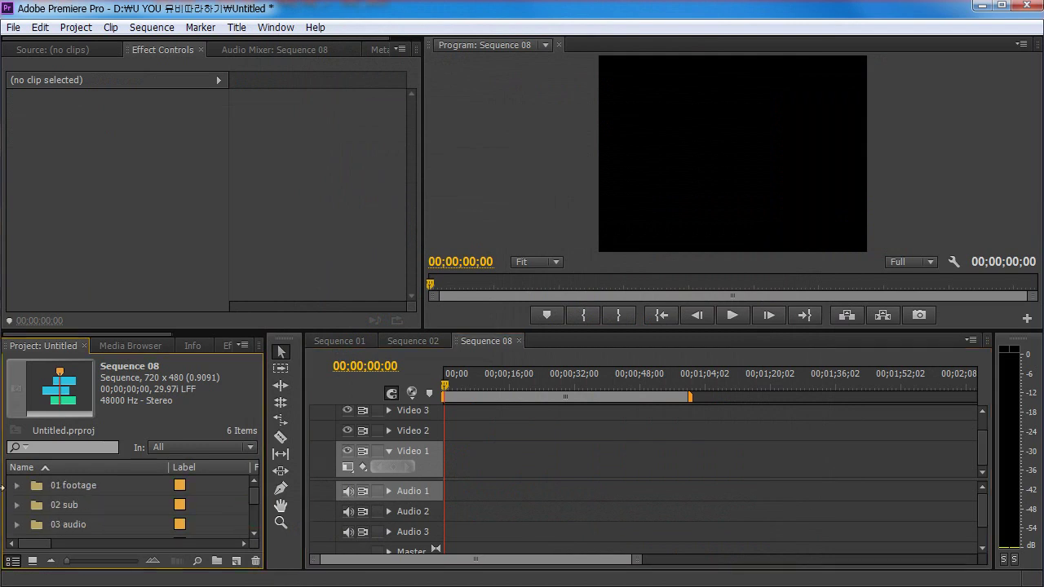
pyautogui.click(17, 485)
pyautogui.click(98, 506)
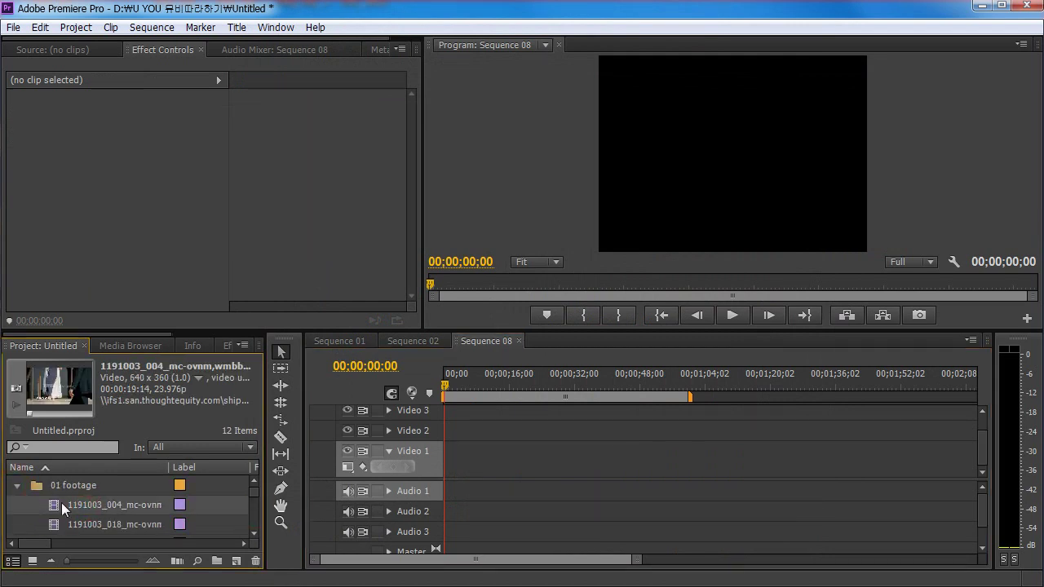
pyautogui.moveTo(64, 509); pyautogui.dragTo(441, 471)
pyautogui.moveTo(469, 245); pyautogui.dragTo(478, 213)
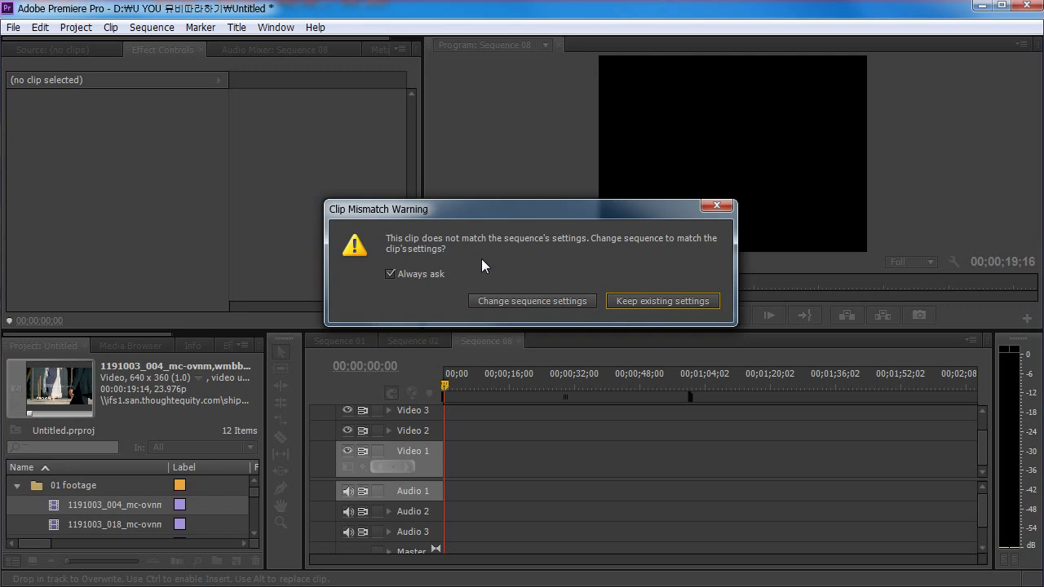
pyautogui.moveTo(488, 209)
pyautogui.mouseDown()
pyautogui.moveTo(510, 197)
pyautogui.moveTo(484, 218)
pyautogui.mouseUp()
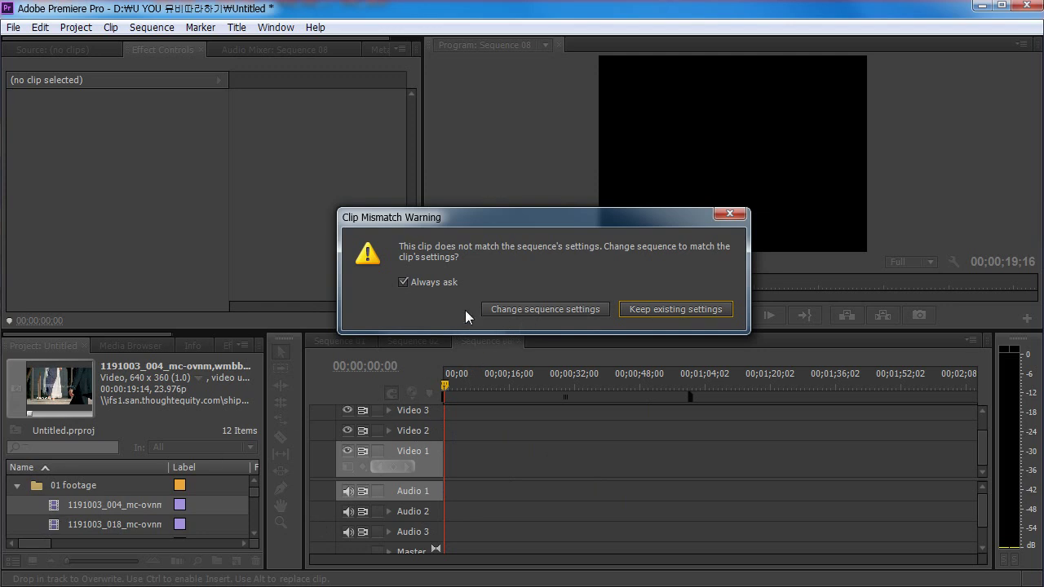
pyautogui.moveTo(533, 216); pyautogui.dragTo(534, 230)
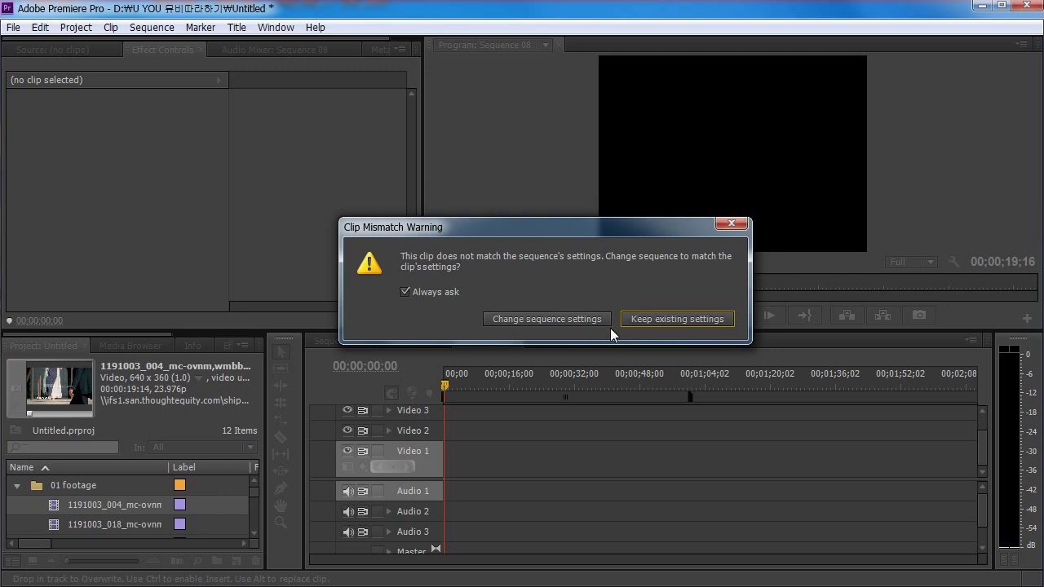
pyautogui.click(526, 320)
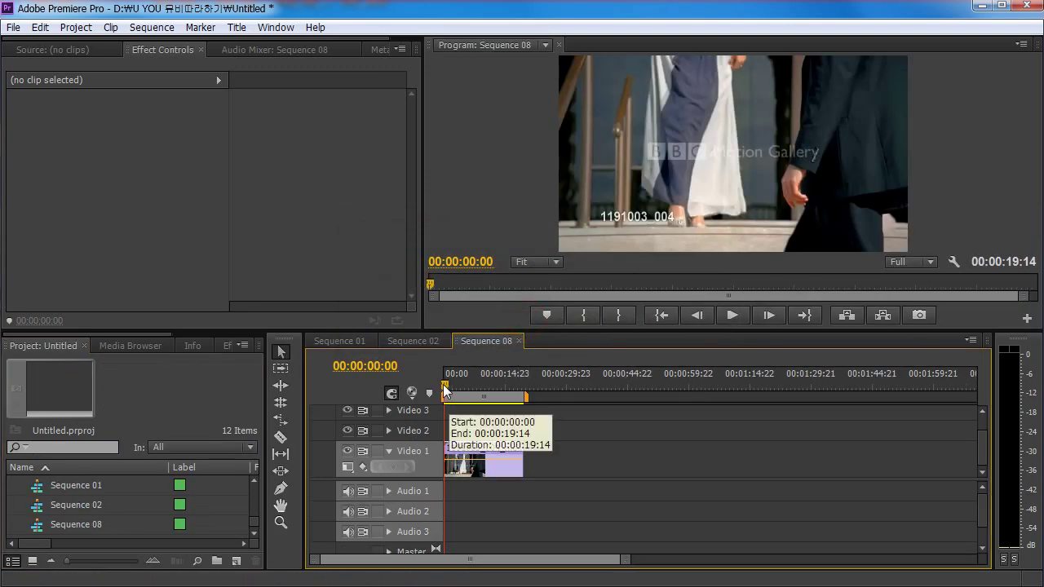
# - Return the playhead to the start of Sequence 08 and enlarge the project and timeline areas
pyautogui.moveTo(445, 390)
pyautogui.mouseDown()
pyautogui.moveTo(495, 375)
pyautogui.moveTo(439, 377)
pyautogui.mouseUp()
pyautogui.press('space')
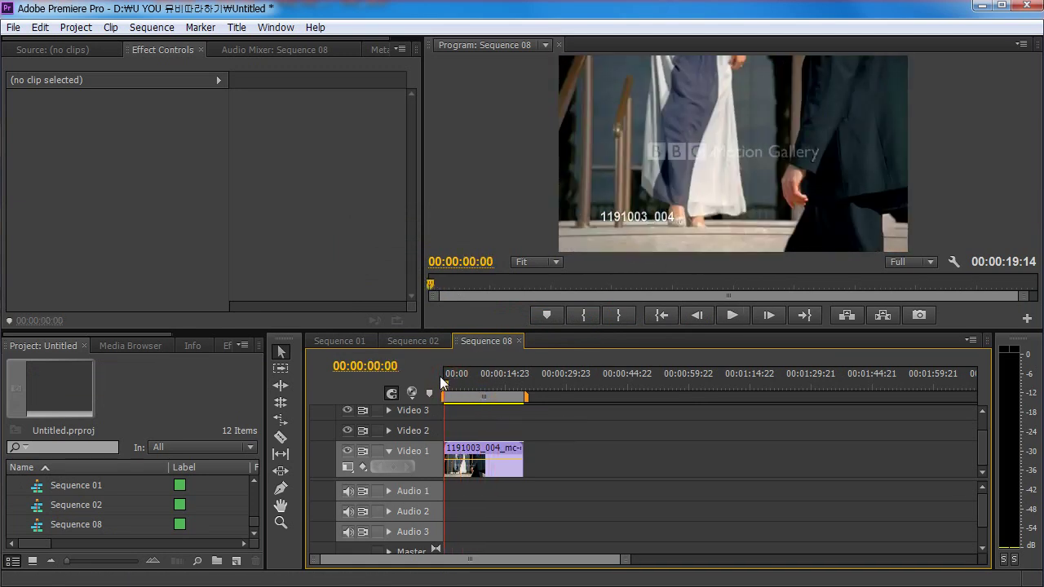
pyautogui.click(252, 527)
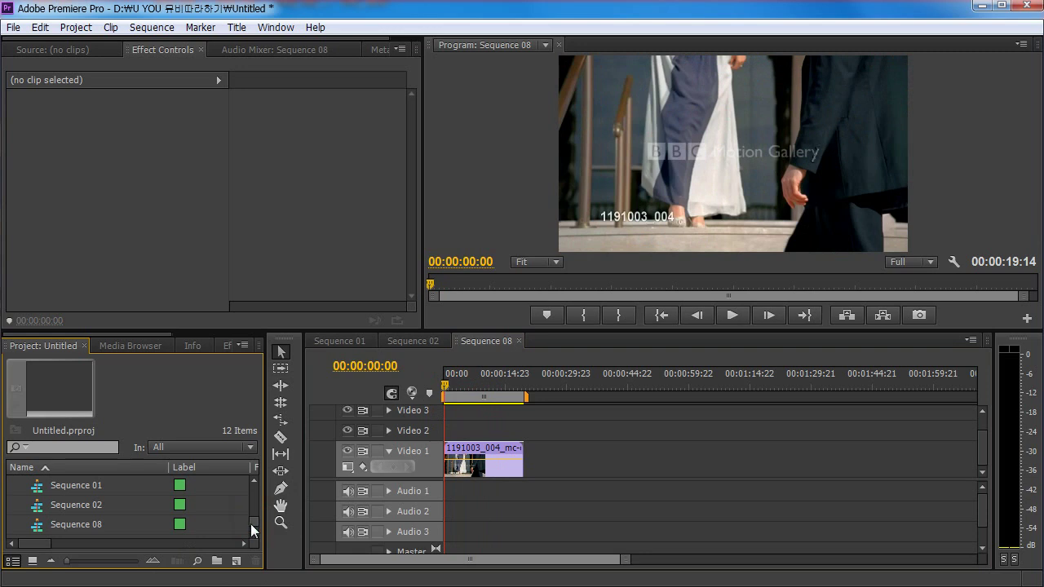
pyautogui.click(277, 344)
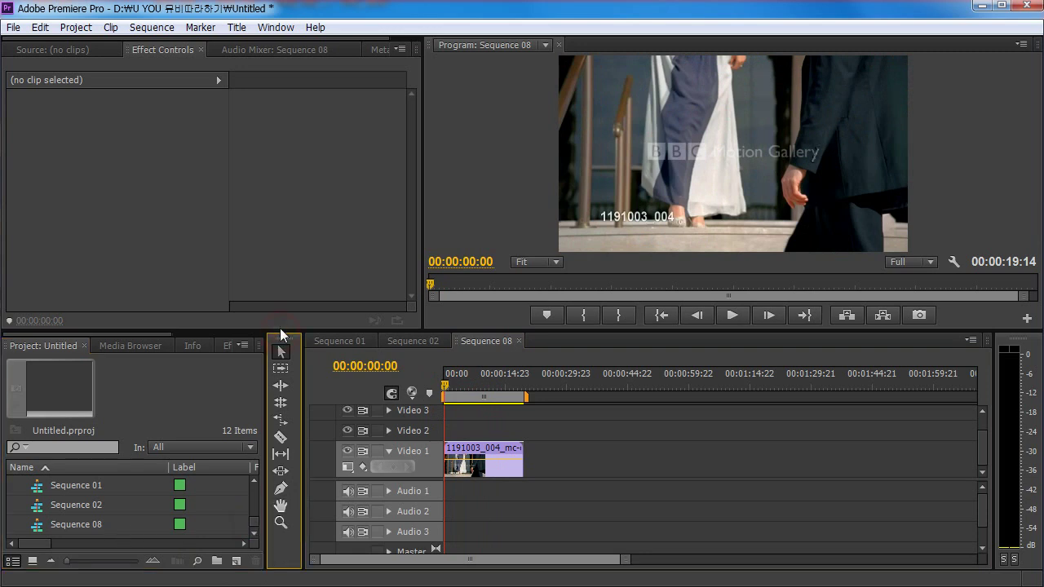
pyautogui.moveTo(280, 328); pyautogui.dragTo(280, 214)
# - Append clips 1191004_014 and 1191004_016 after the first clip on Video 1 and move the playhead to 00:00:07:19
pyautogui.scroll(2, 252, 459)
pyautogui.moveTo(130, 431); pyautogui.dragTo(526, 404)
pyautogui.moveTo(146, 450); pyautogui.dragTo(568, 419)
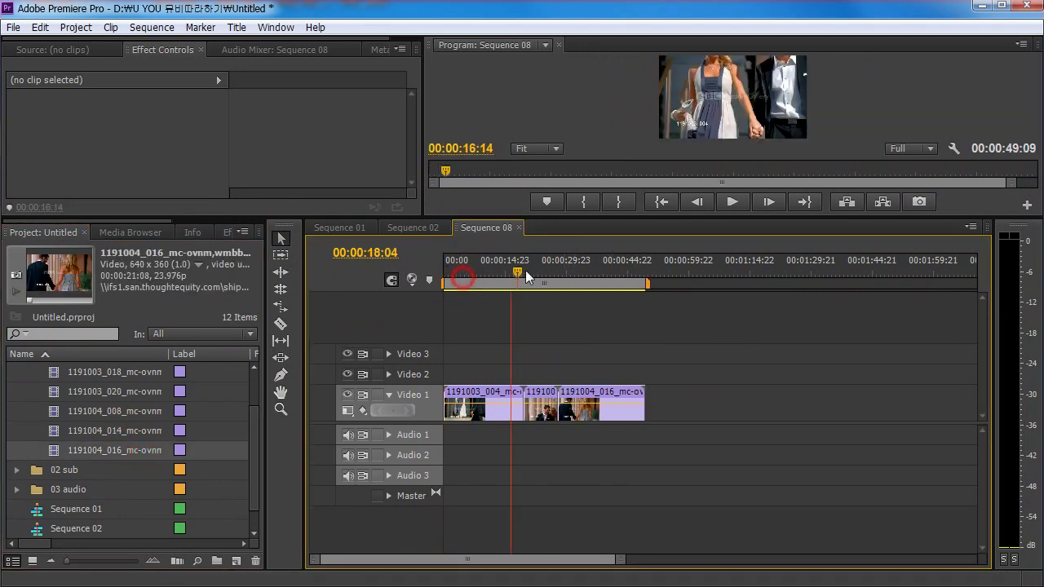
pyautogui.moveTo(526, 270); pyautogui.dragTo(475, 285)
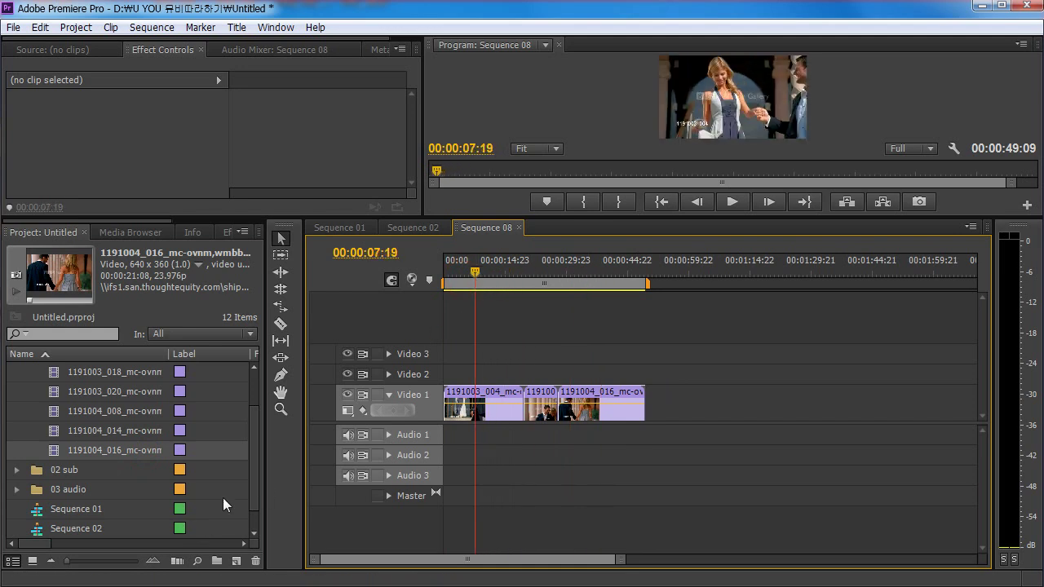
# - Add How_it_Began.mp3 from the 03 audio bin to the start of Audio 1 and show the Audio Mixer
pyautogui.moveTo(257, 432); pyautogui.dragTo(250, 457)
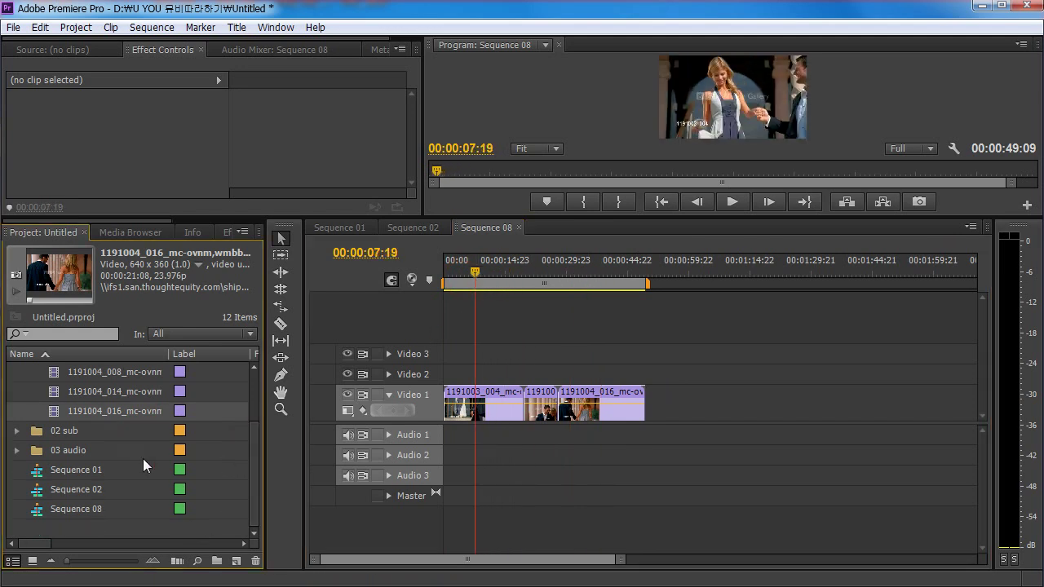
pyautogui.click(17, 451)
pyautogui.moveTo(62, 465); pyautogui.dragTo(448, 451)
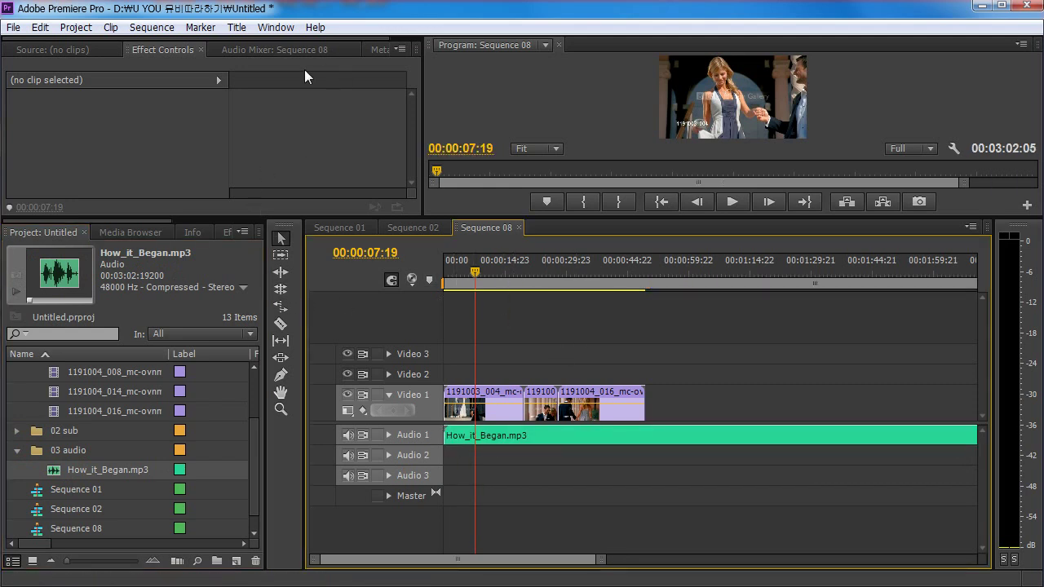
pyautogui.click(282, 49)
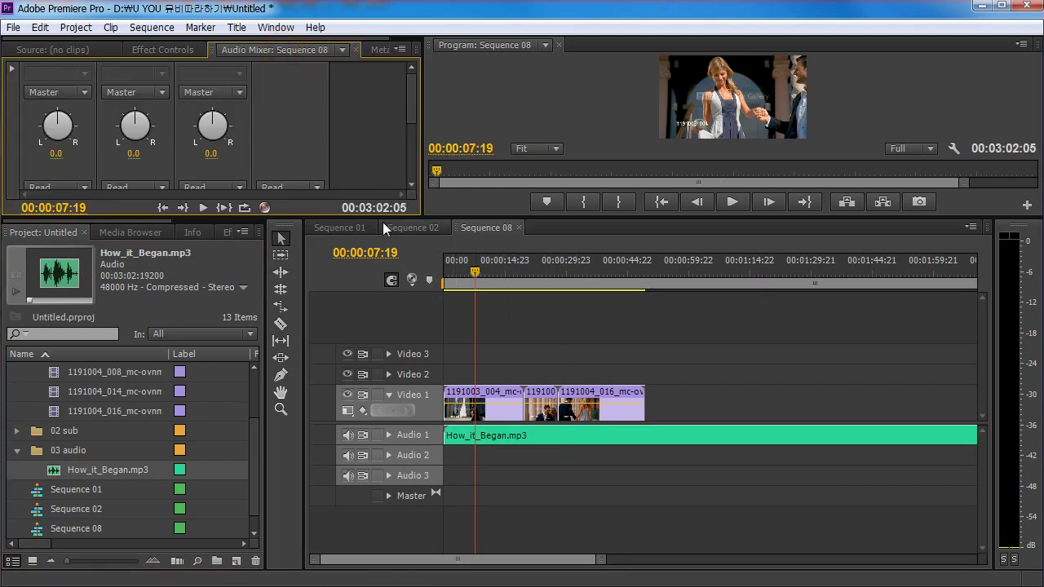
# - Set the master volume to -25 dB in the Audio Mixer and play Sequence 08 briefly to check the level
pyautogui.moveTo(382, 222); pyautogui.dragTo(382, 367)
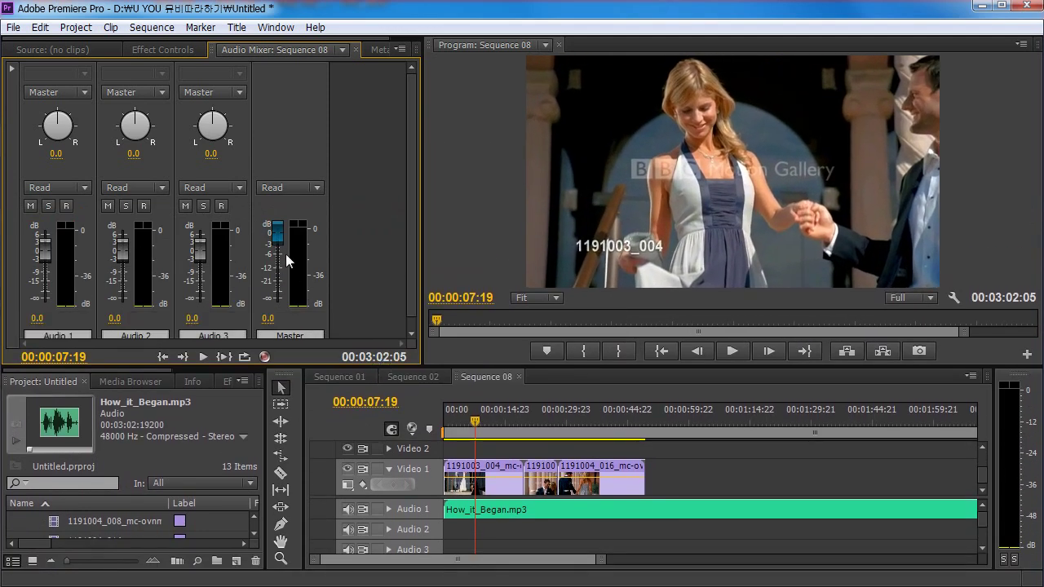
pyautogui.click(274, 318)
pyautogui.write('-25')
pyautogui.press('Return')
pyautogui.press('space')
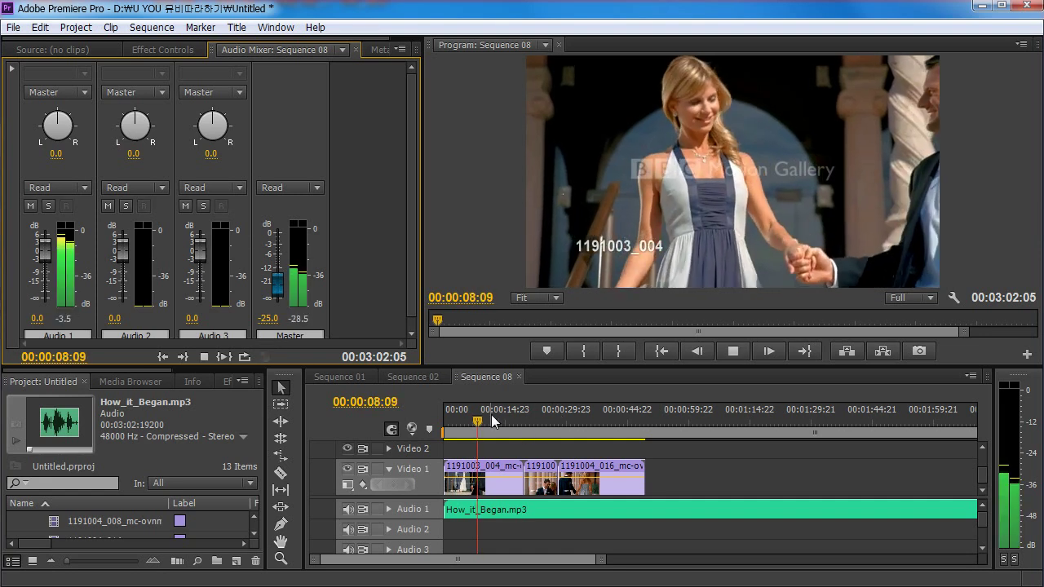
pyautogui.press('space')
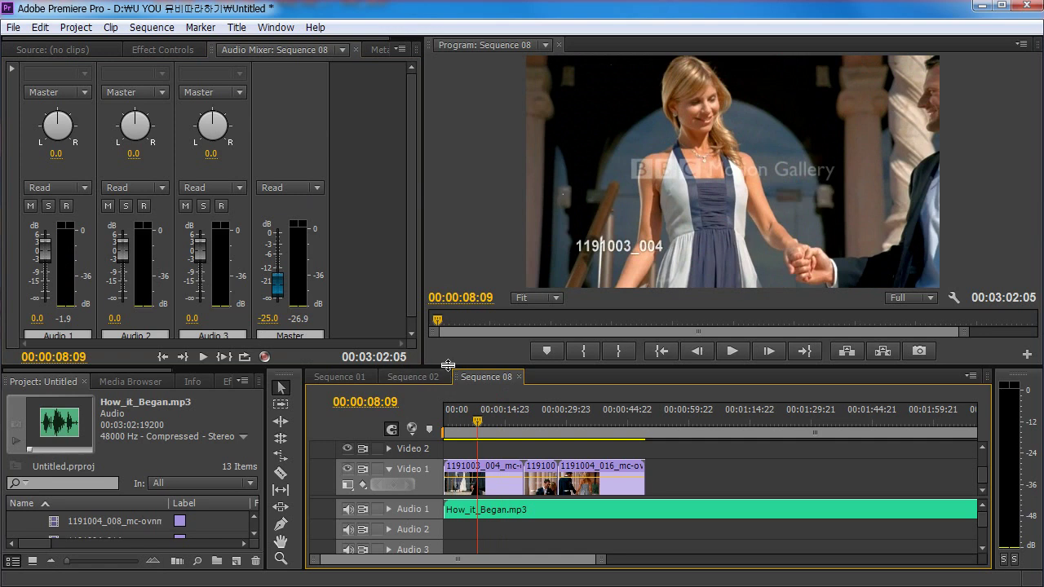
pyautogui.moveTo(449, 369); pyautogui.dragTo(449, 344)
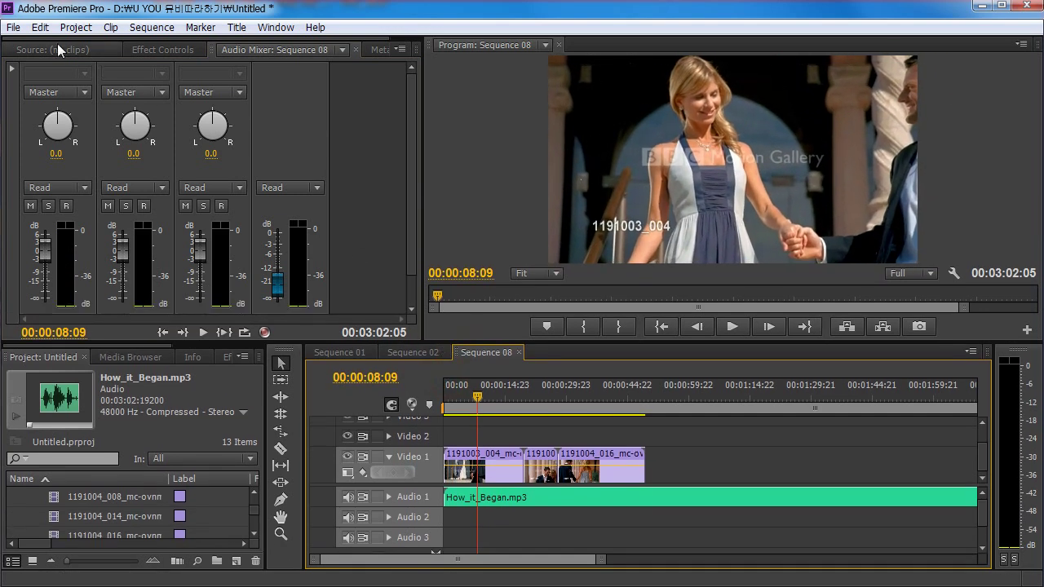
# - Split How_it_Began.mp3 just after the last video clip, delete the remainder, and trim the music to the end of the video
pyautogui.click(145, 52)
pyautogui.click(280, 449)
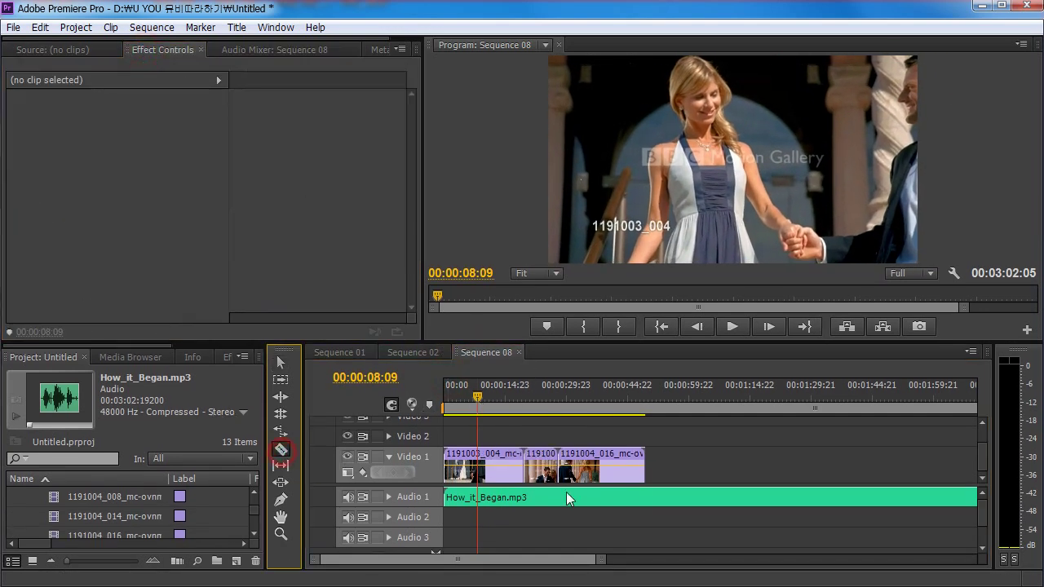
pyautogui.click(656, 497)
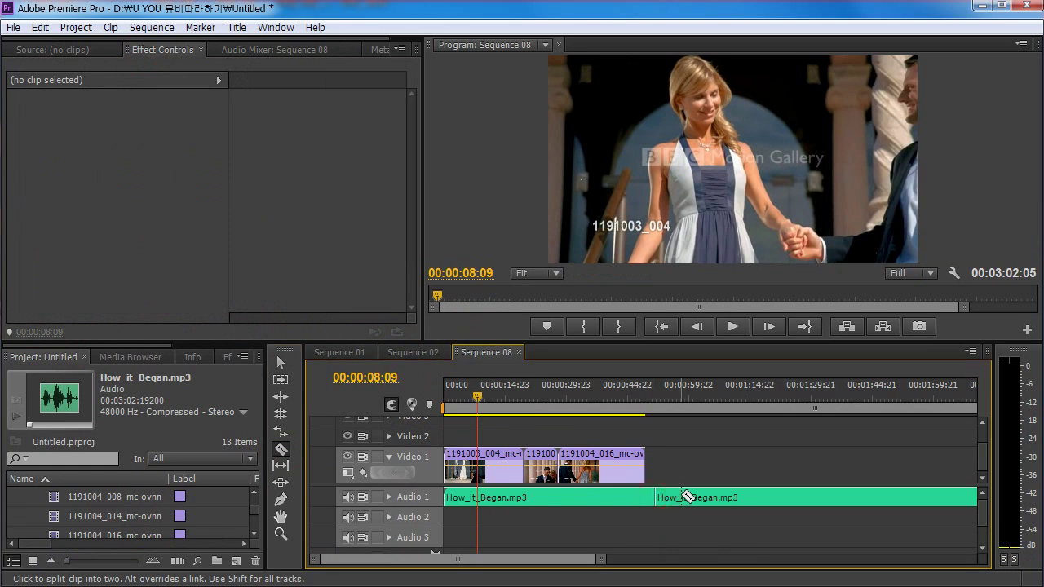
pyautogui.press('v')
pyautogui.click(685, 497)
pyautogui.press('Delete')
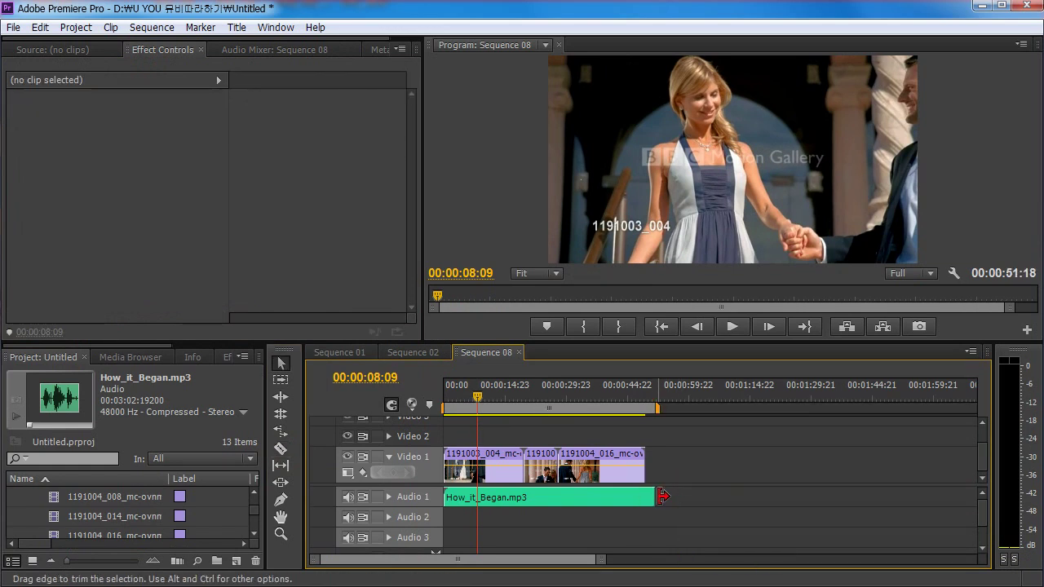
pyautogui.moveTo(663, 495); pyautogui.dragTo(643, 495)
# - Preview the first clip with the music in a closer timeline view and return the playhead to 00:00:08:08
pyautogui.click(510, 392)
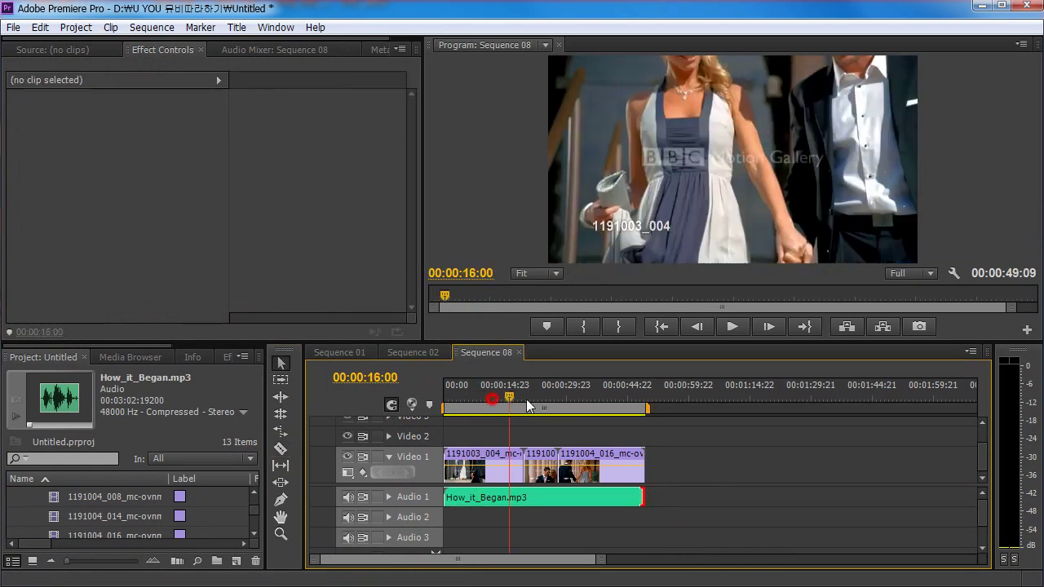
pyautogui.click(514, 400)
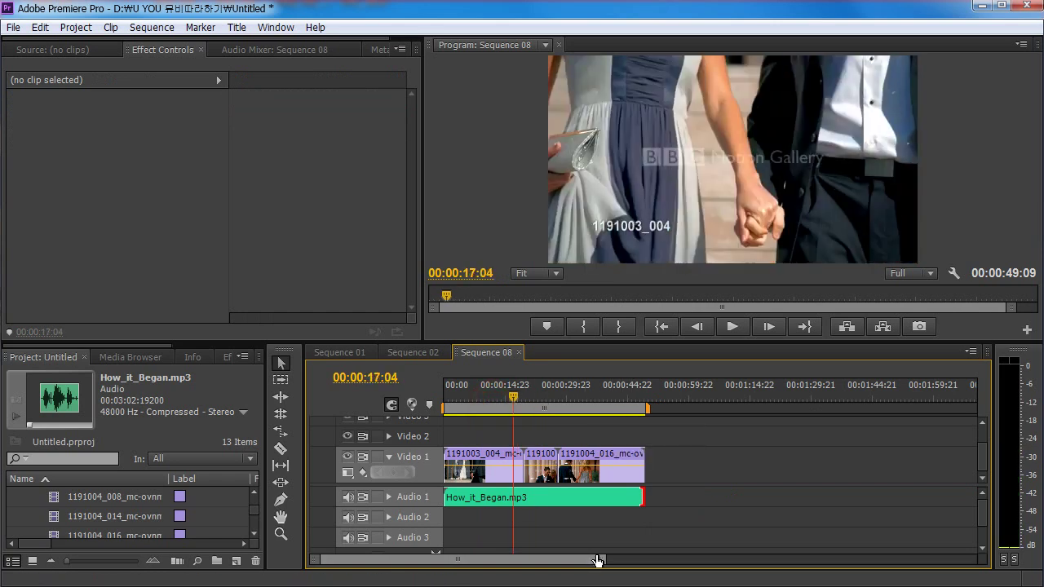
pyautogui.moveTo(598, 561); pyautogui.dragTo(496, 560)
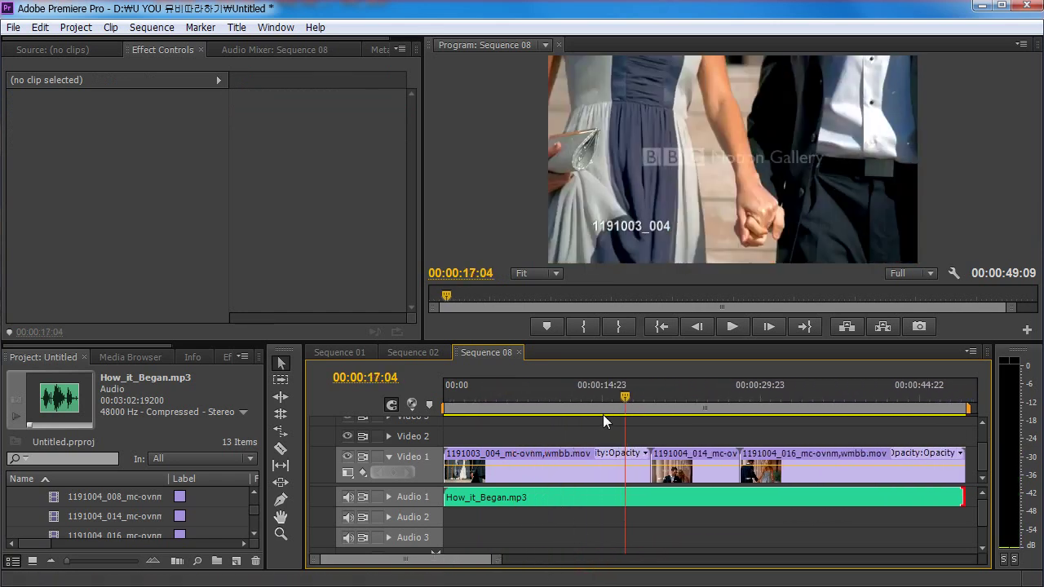
pyautogui.moveTo(625, 397); pyautogui.dragTo(591, 393)
pyautogui.press('space')
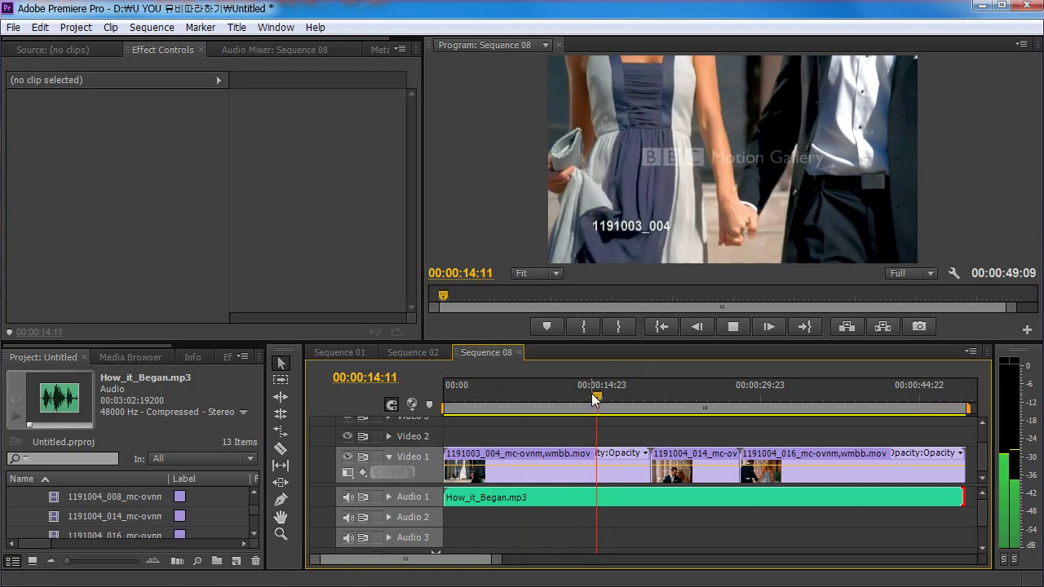
pyautogui.press('space')
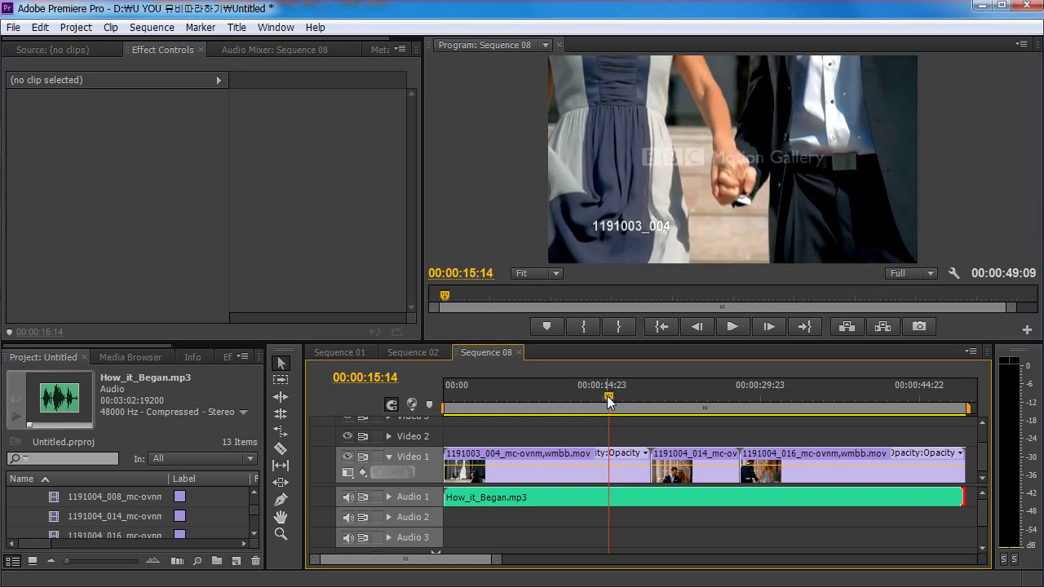
pyautogui.press('space')
pyautogui.moveTo(618, 396); pyautogui.dragTo(532, 401)
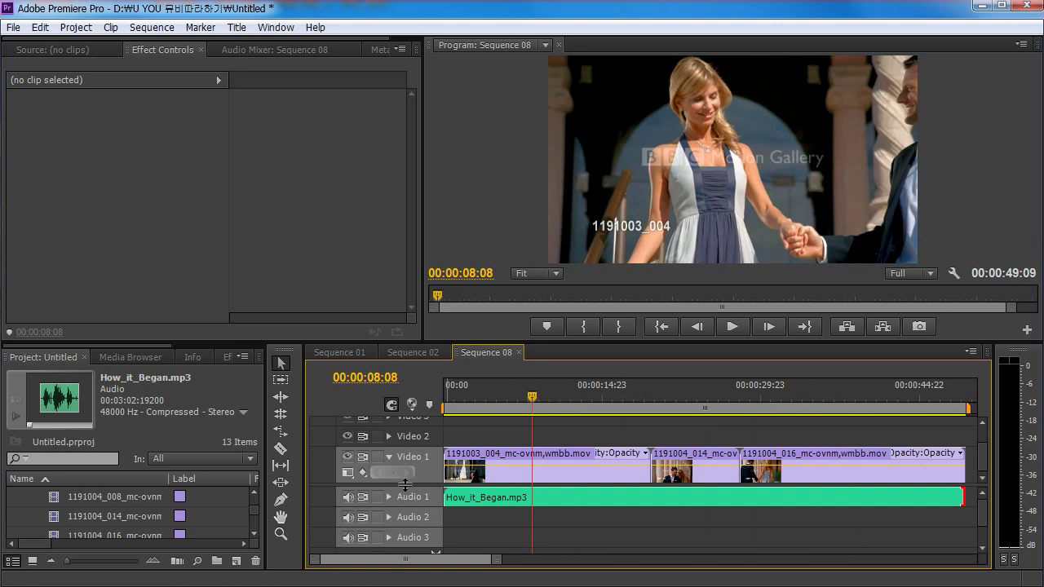
# - Enlarge the video track area to show Video 2 and Video 3, and play on to 00:00:09:04
pyautogui.moveTo(406, 485); pyautogui.dragTo(406, 524)
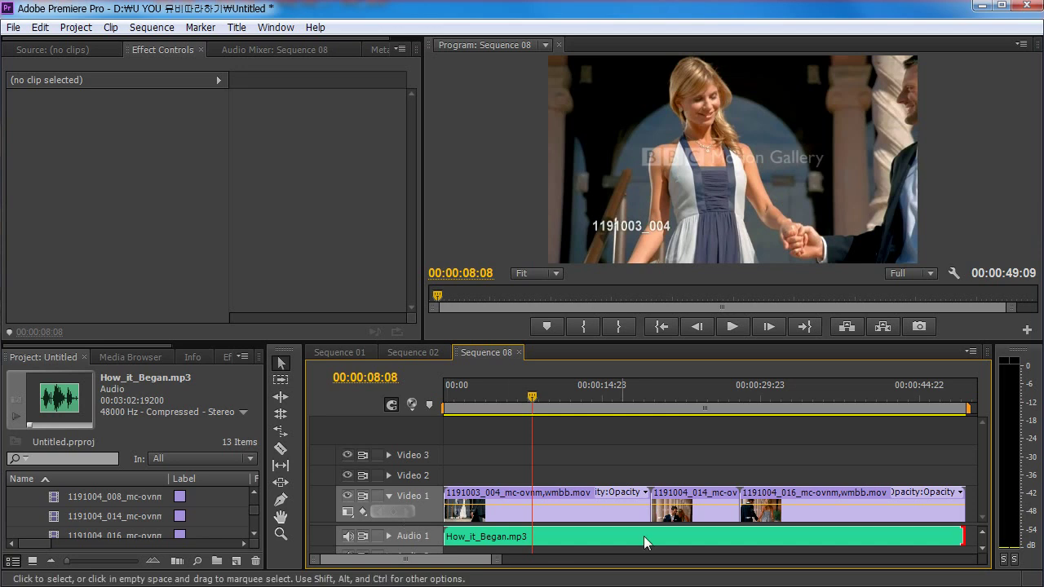
pyautogui.moveTo(531, 398)
pyautogui.mouseDown()
pyautogui.moveTo(602, 399)
pyautogui.moveTo(535, 409)
pyautogui.mouseUp()
pyautogui.press('space')
pyautogui.press('space')
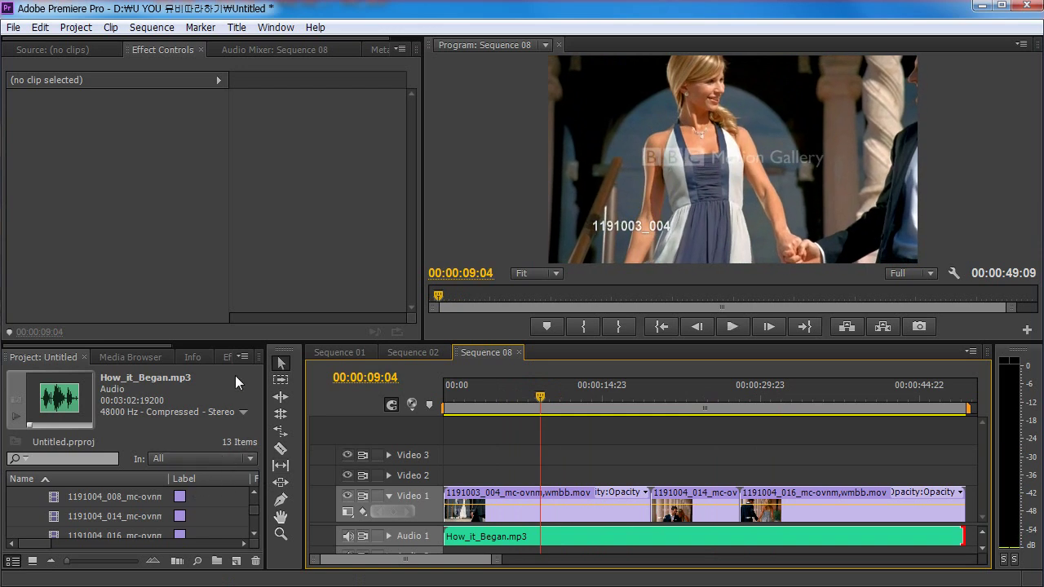
# - Enlarge the project area and collapse the 01 footage bin
pyautogui.moveTo(237, 344); pyautogui.dragTo(237, 248)
pyautogui.moveTo(256, 486); pyautogui.dragTo(259, 431)
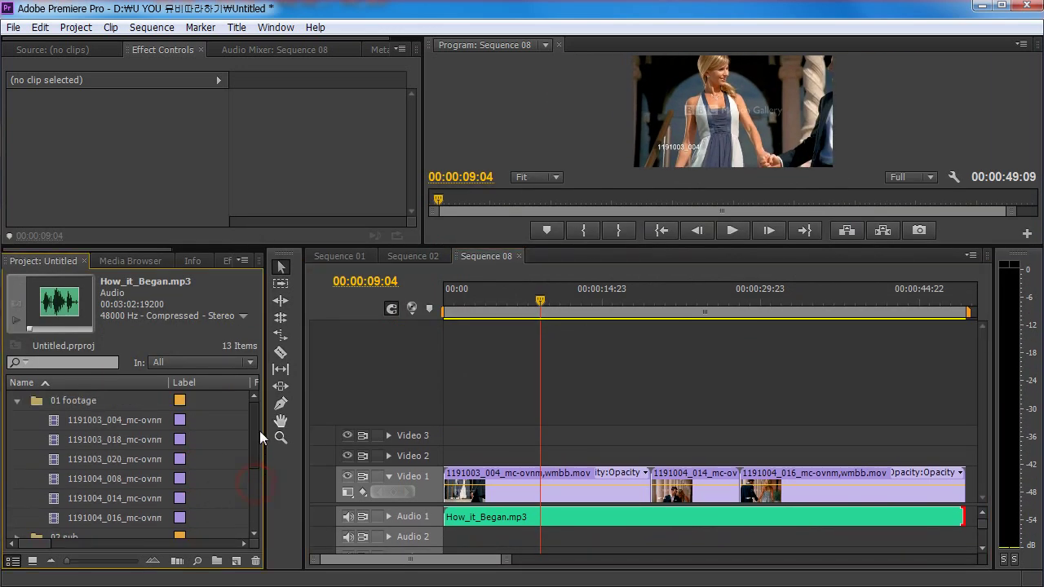
pyautogui.click(17, 402)
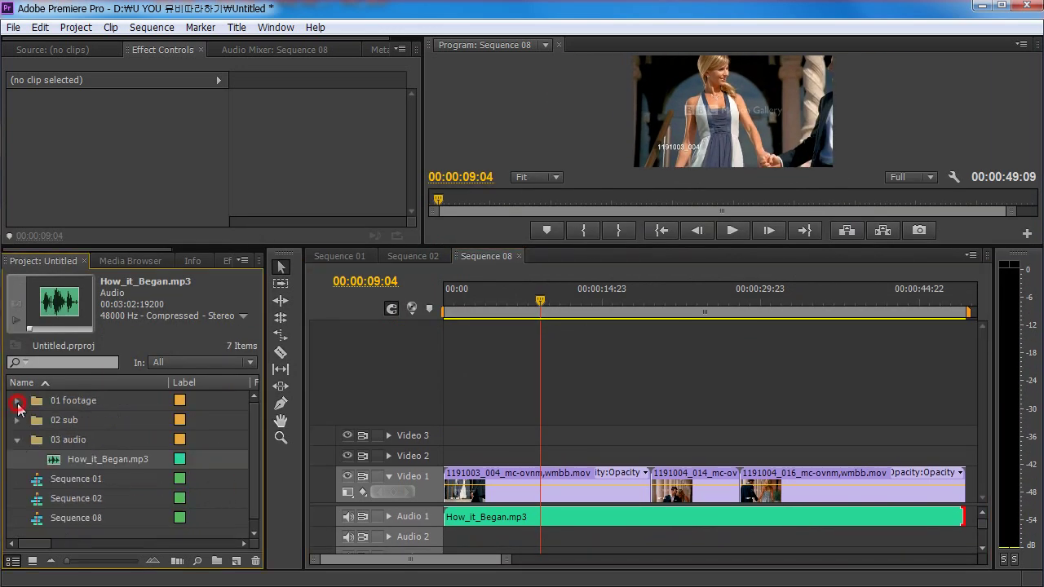
pyautogui.doubleClick(98, 531)
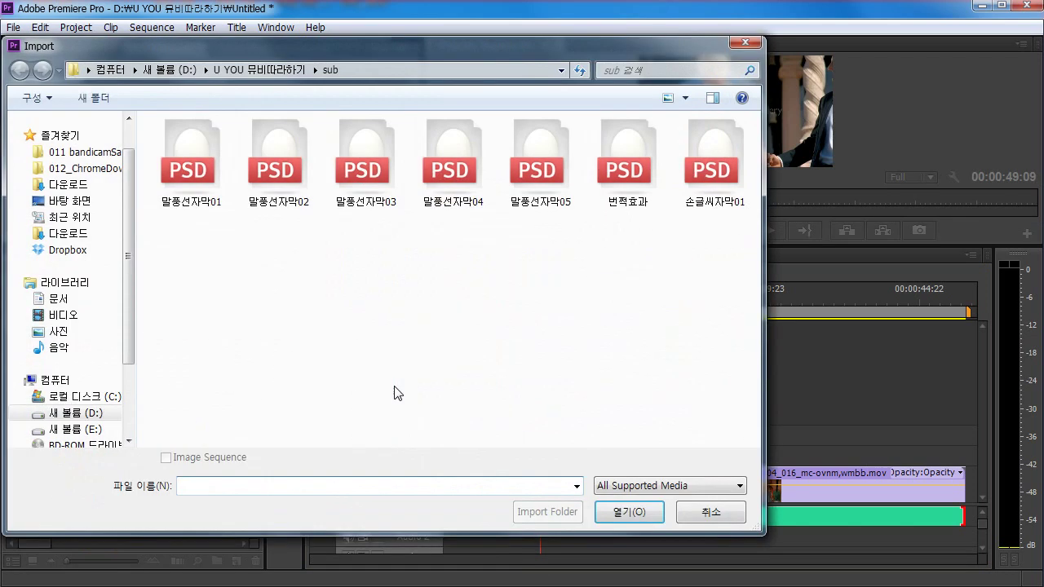
pyautogui.click(722, 511)
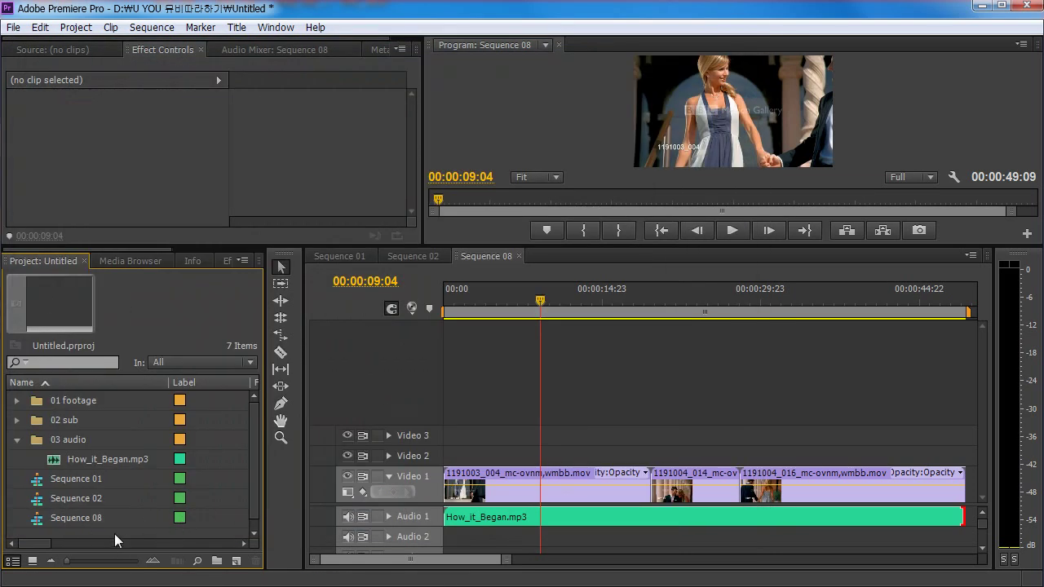
pyautogui.click(13, 27)
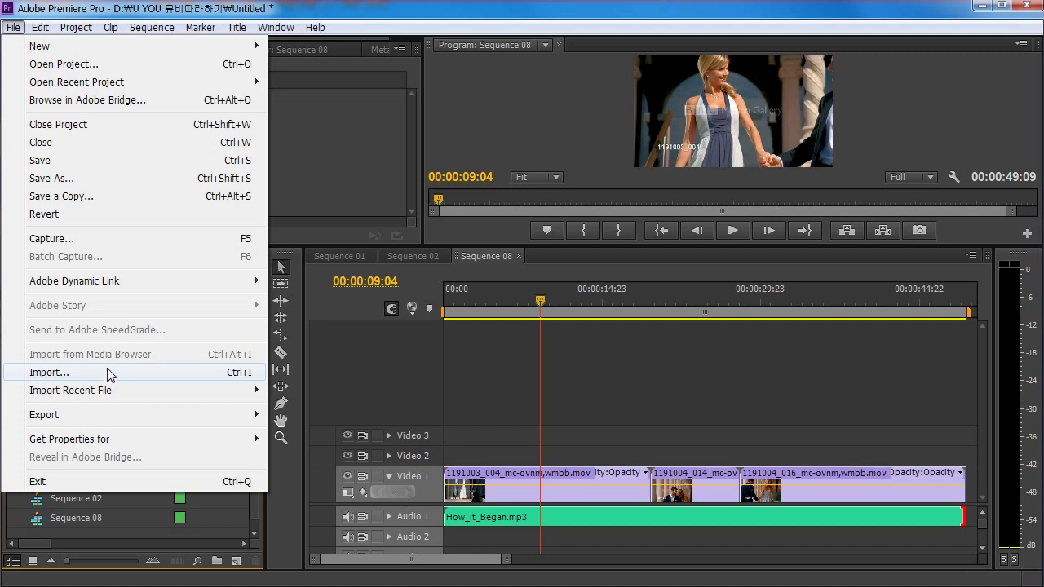
pyautogui.click(103, 531)
# - Import the layered file 말풍선자막05 from the sub folder as a Sequence with all four layers at Document Size
pyautogui.hotkey('ctrl', 'i')
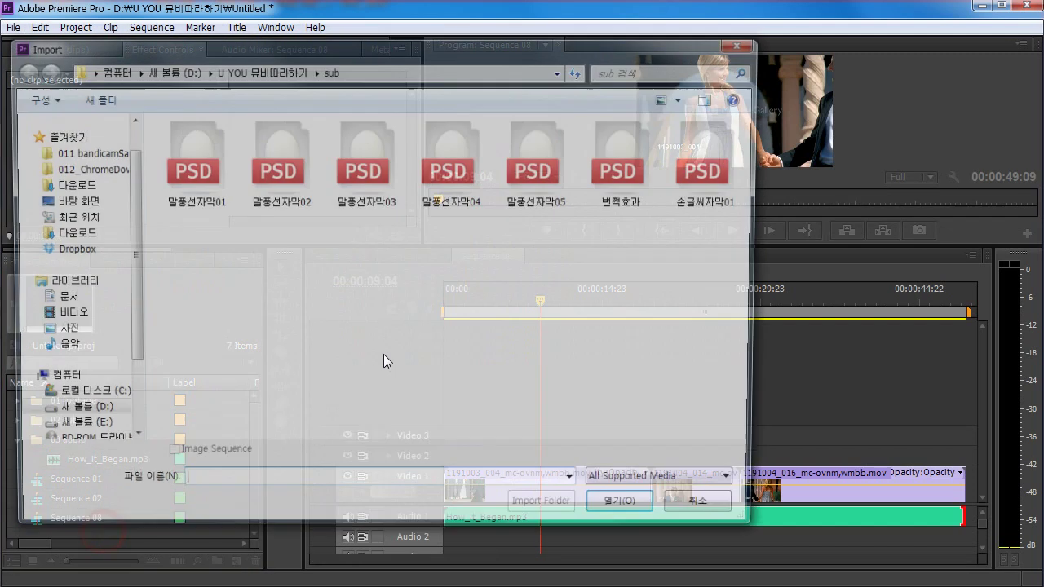
pyautogui.click(506, 181)
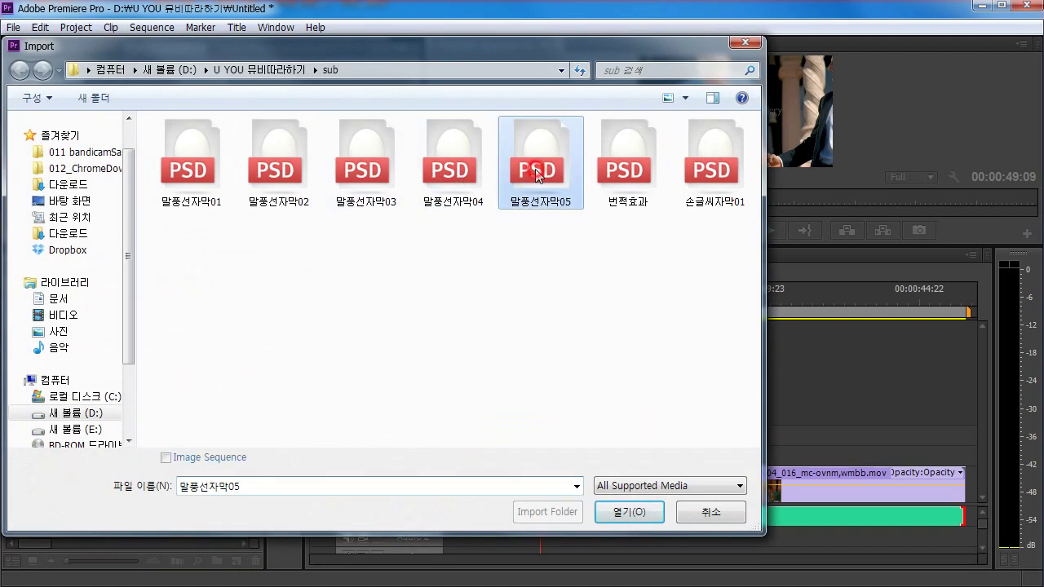
pyautogui.click(636, 514)
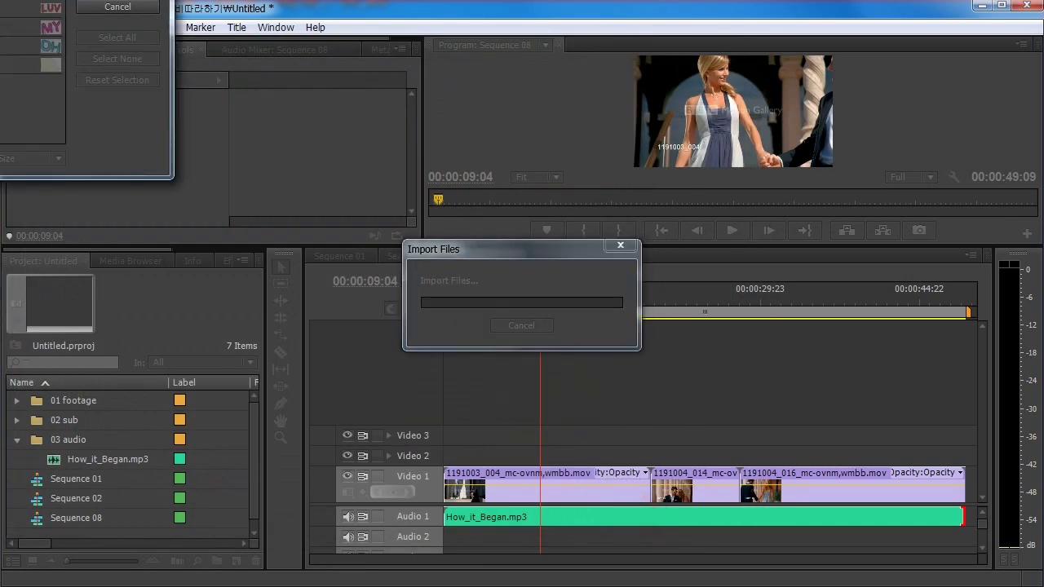
pyautogui.moveTo(508, 178); pyautogui.dragTo(507, 172)
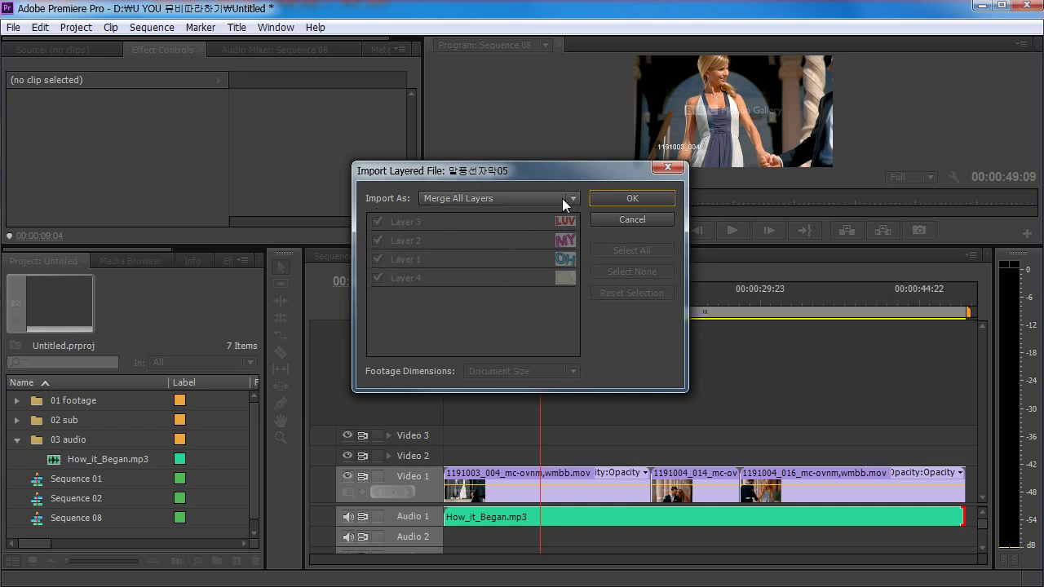
pyautogui.click(465, 199)
pyautogui.click(484, 301)
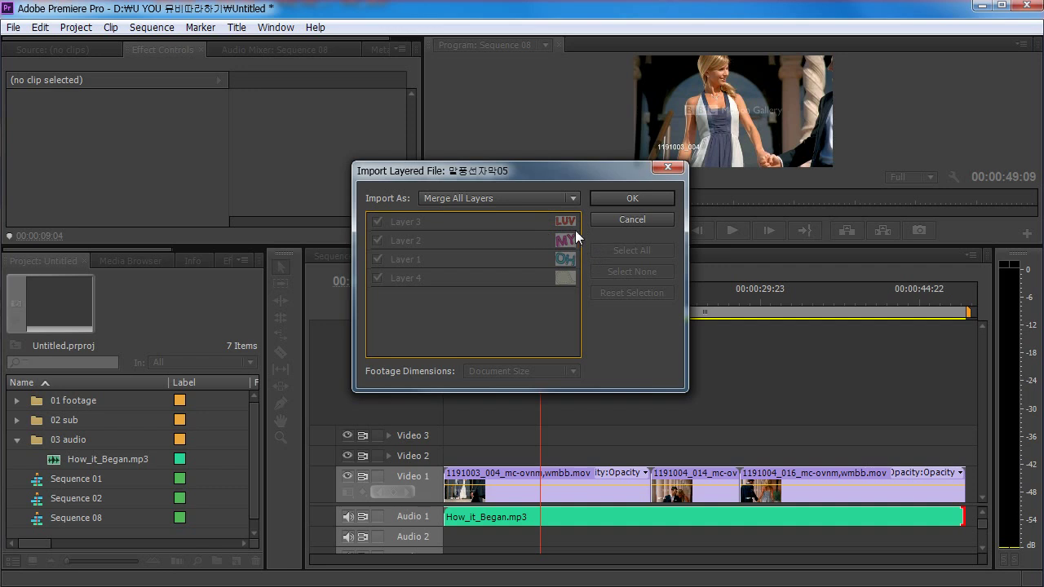
pyautogui.click(538, 202)
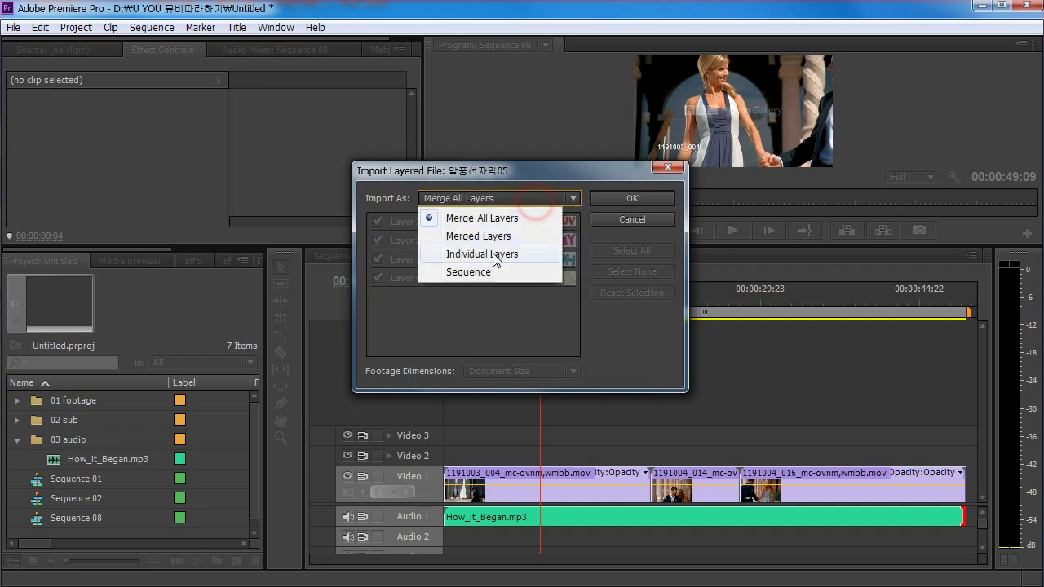
pyautogui.click(486, 273)
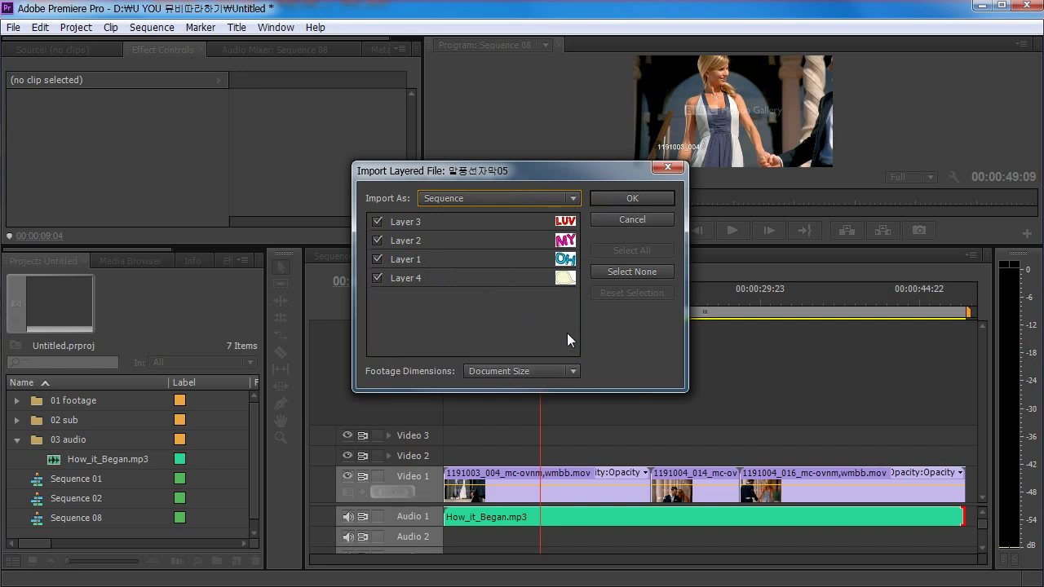
pyautogui.click(657, 195)
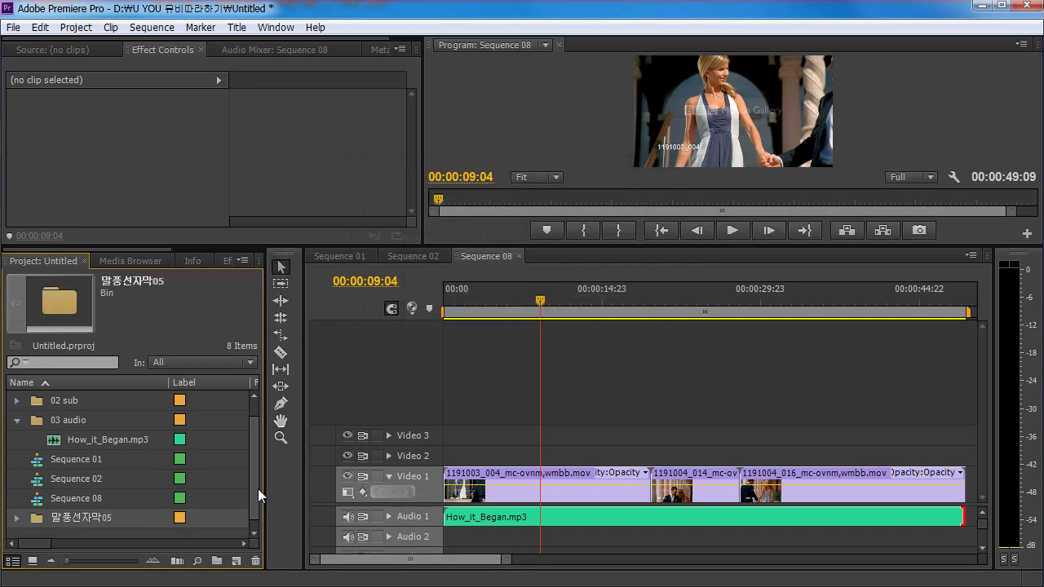
# - Expand the 말풍선자막05 bin and enlarge the project area to show all its items
pyautogui.click(17, 519)
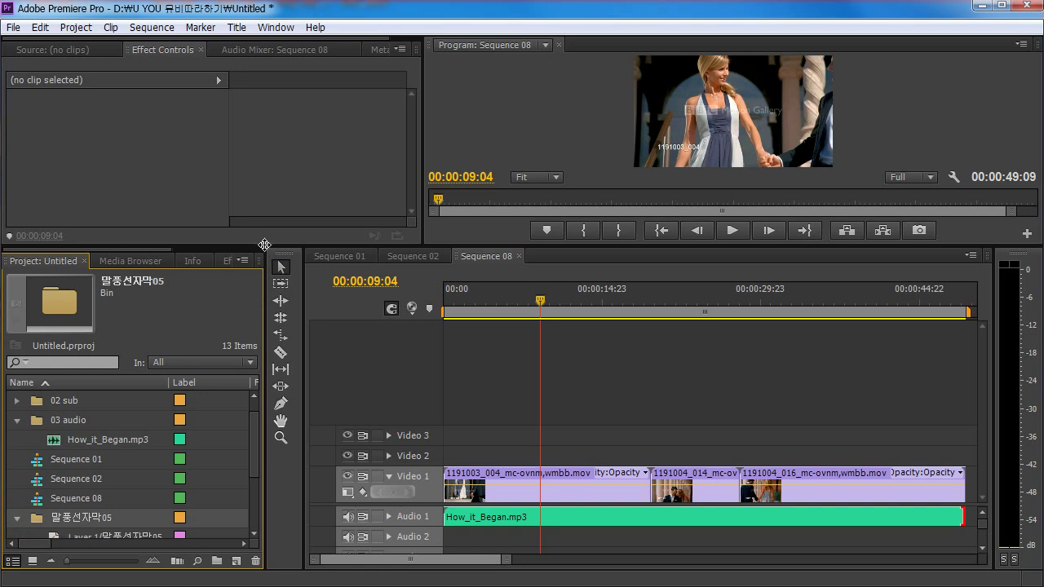
pyautogui.moveTo(263, 244); pyautogui.dragTo(264, 182)
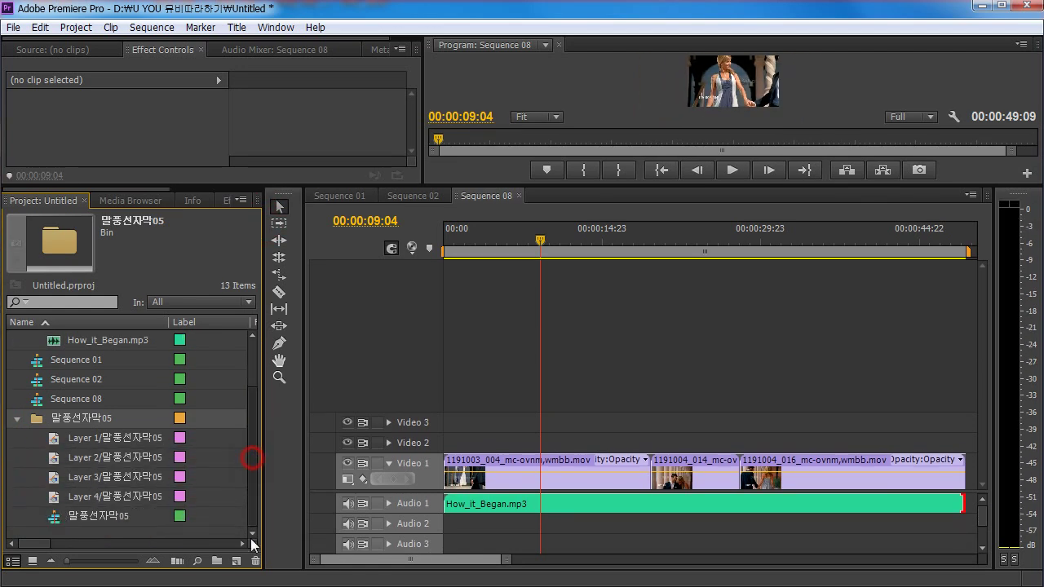
pyautogui.click(252, 457)
# - Examine the thumbnails of Layers 1 to 4 and the 말풍선자막05 sequence in the imported bin
pyautogui.click(109, 519)
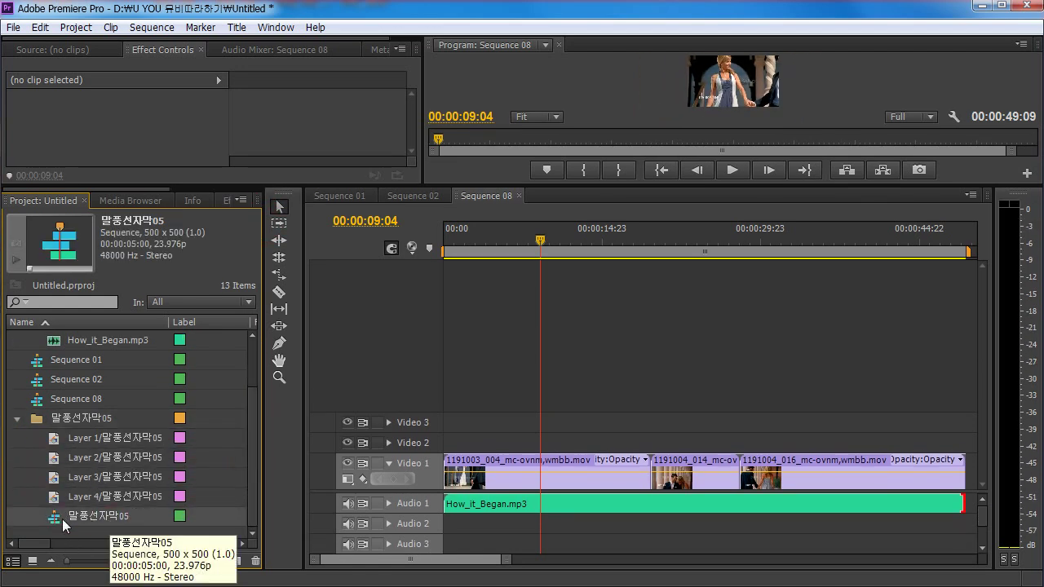
pyautogui.click(97, 497)
pyautogui.click(102, 478)
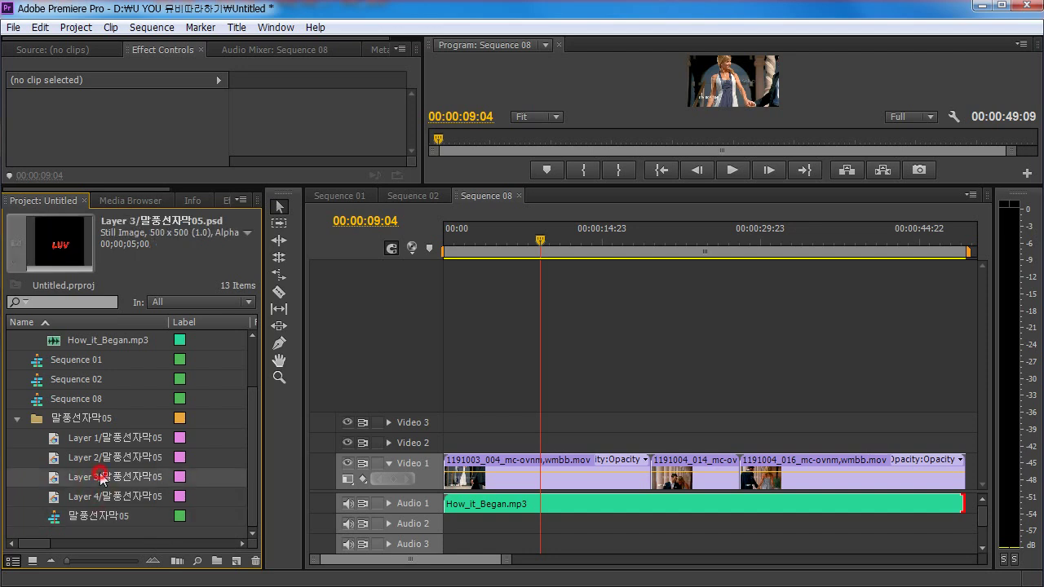
pyautogui.click(101, 459)
pyautogui.click(103, 441)
pyautogui.click(101, 461)
pyautogui.click(102, 478)
pyautogui.click(104, 498)
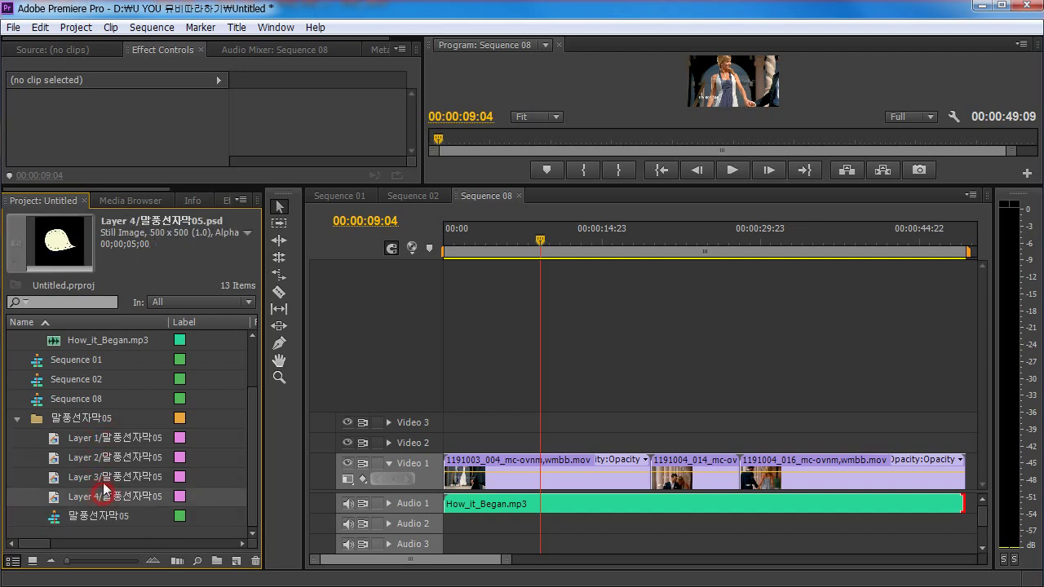
pyautogui.click(104, 478)
pyautogui.click(102, 458)
pyautogui.click(105, 441)
pyautogui.click(105, 459)
pyautogui.click(106, 479)
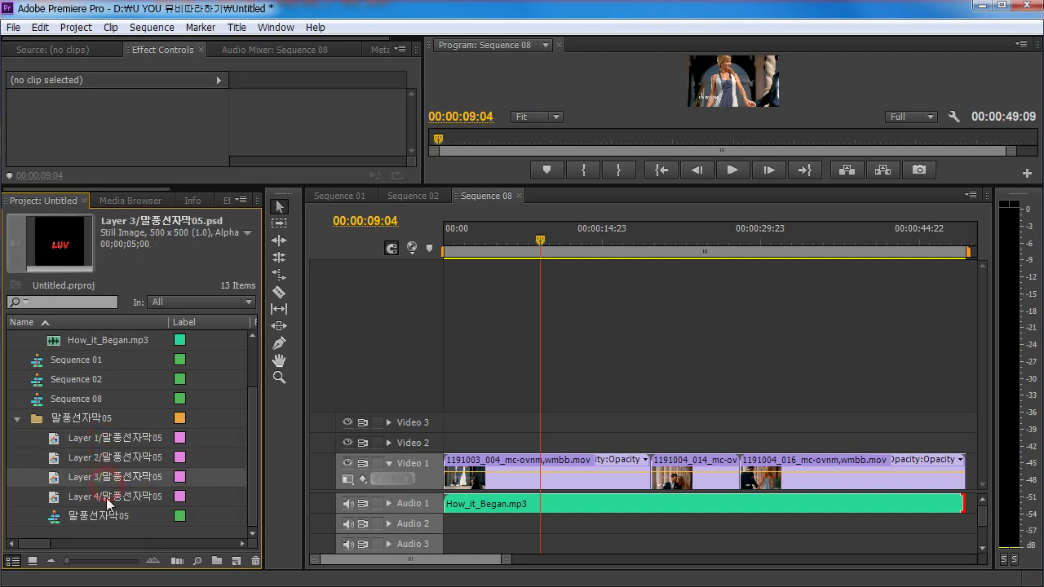
pyautogui.click(105, 499)
pyautogui.click(98, 524)
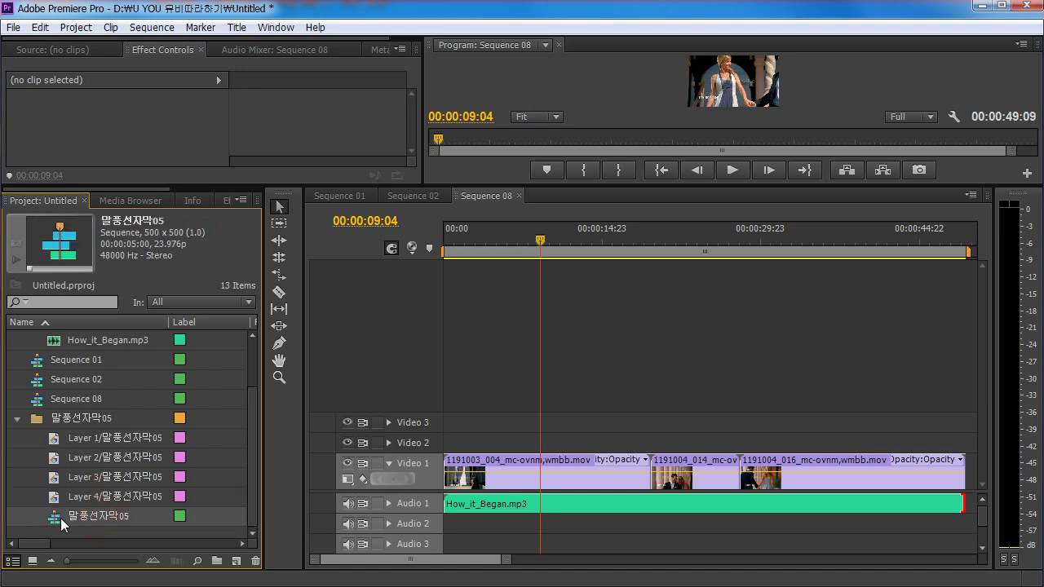
# - Open the 말풍선자막05 sequence, enlarge its clips and the preview, and move the playhead to 00:00:02:07
pyautogui.doubleClick(58, 521)
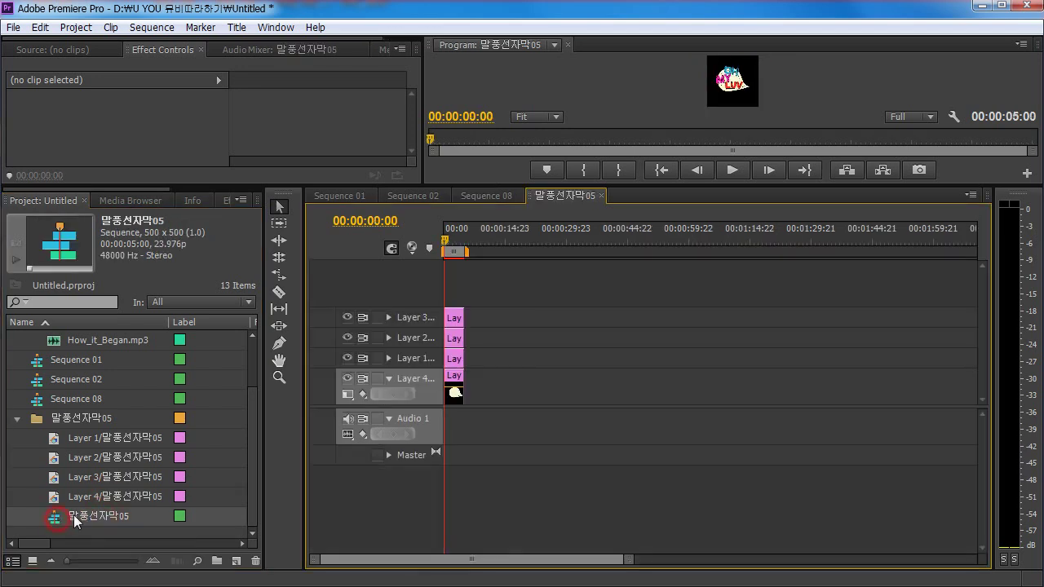
pyautogui.press('=')
pyautogui.press('=')
pyautogui.press('=')
pyautogui.press('=')
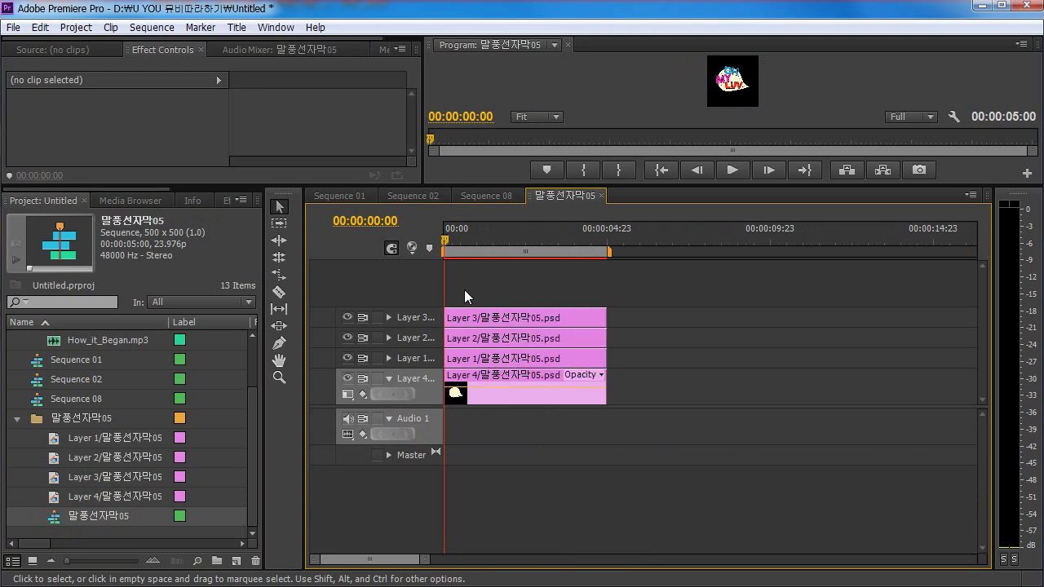
pyautogui.moveTo(355, 187); pyautogui.dragTo(357, 323)
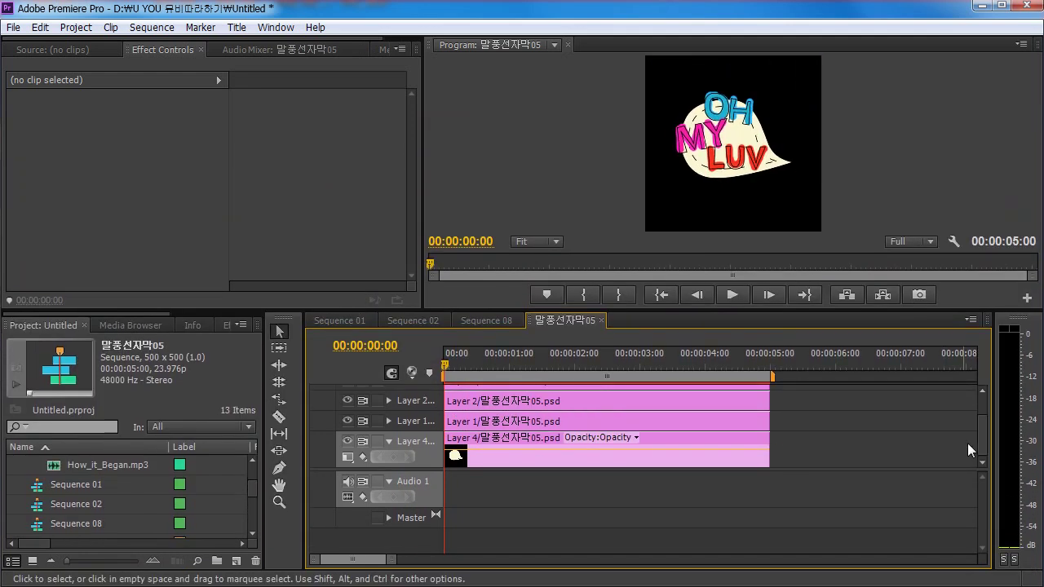
pyautogui.scroll(2, 464, 402)
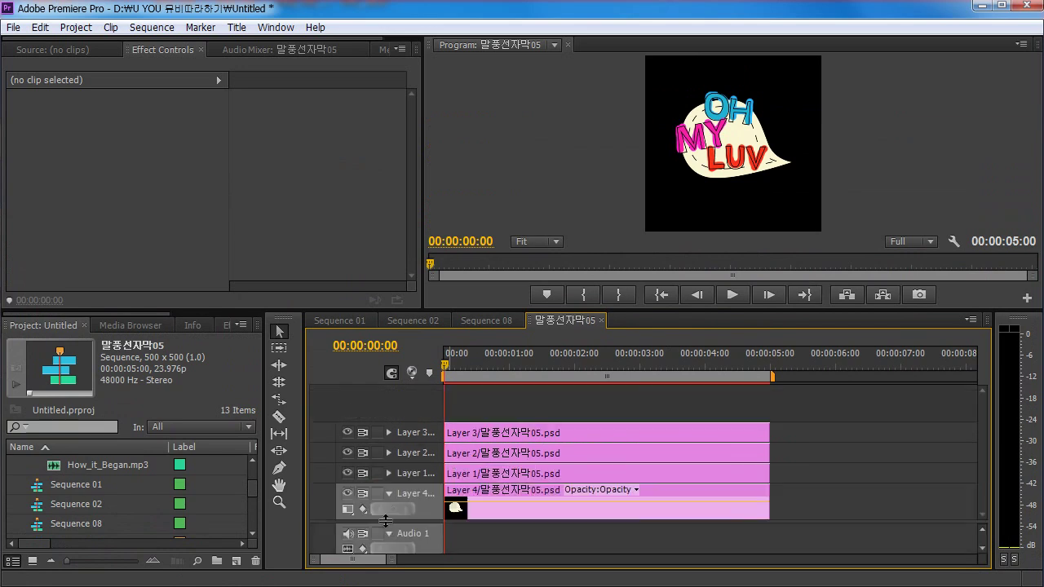
pyautogui.moveTo(448, 363); pyautogui.dragTo(594, 364)
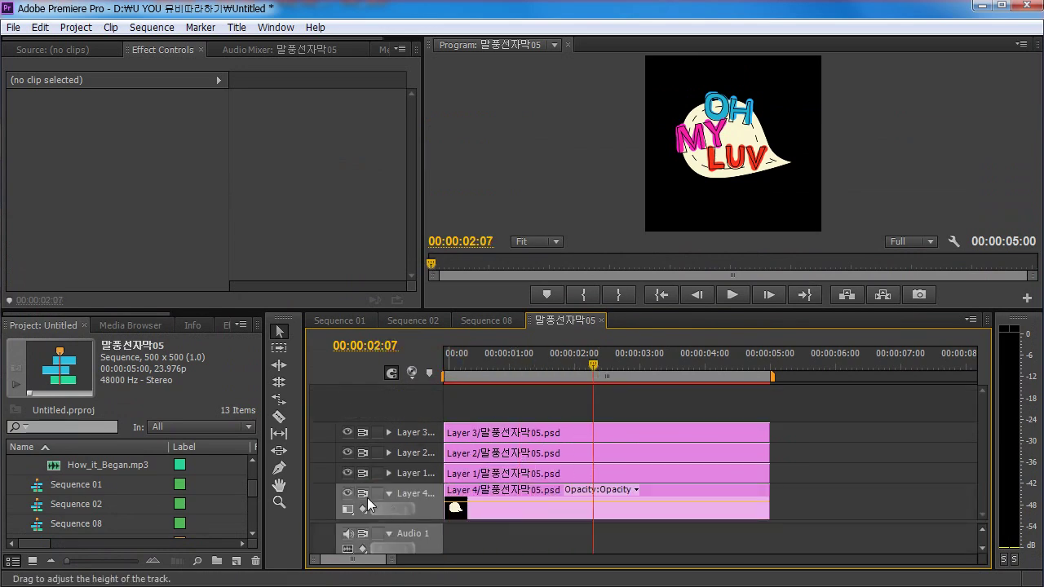
# - Hide all four layer tracks of 말풍선자막05 and show them again to check what each layer contains
pyautogui.click(348, 434)
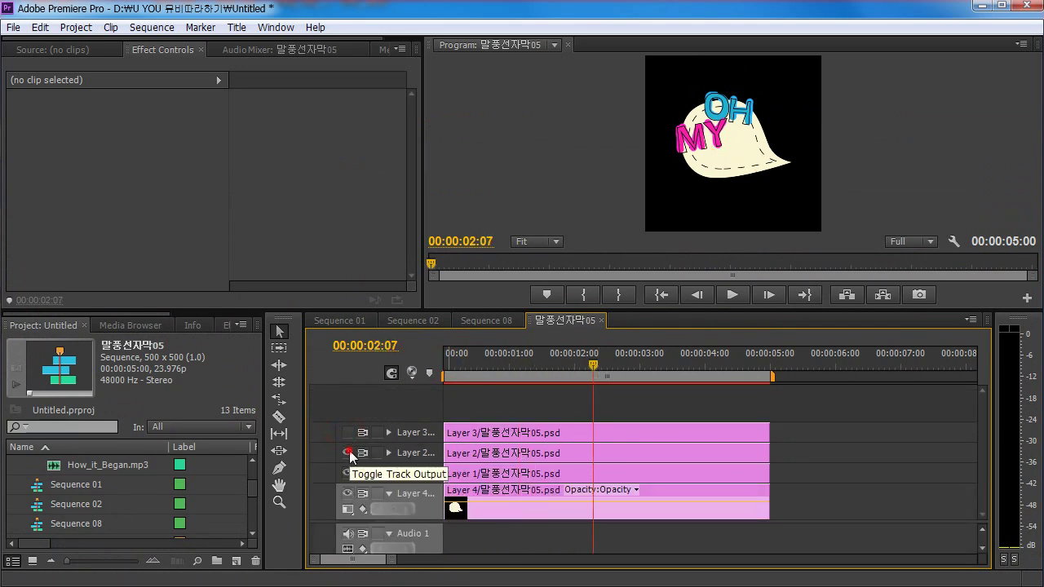
pyautogui.click(348, 453)
pyautogui.click(347, 473)
pyautogui.click(348, 493)
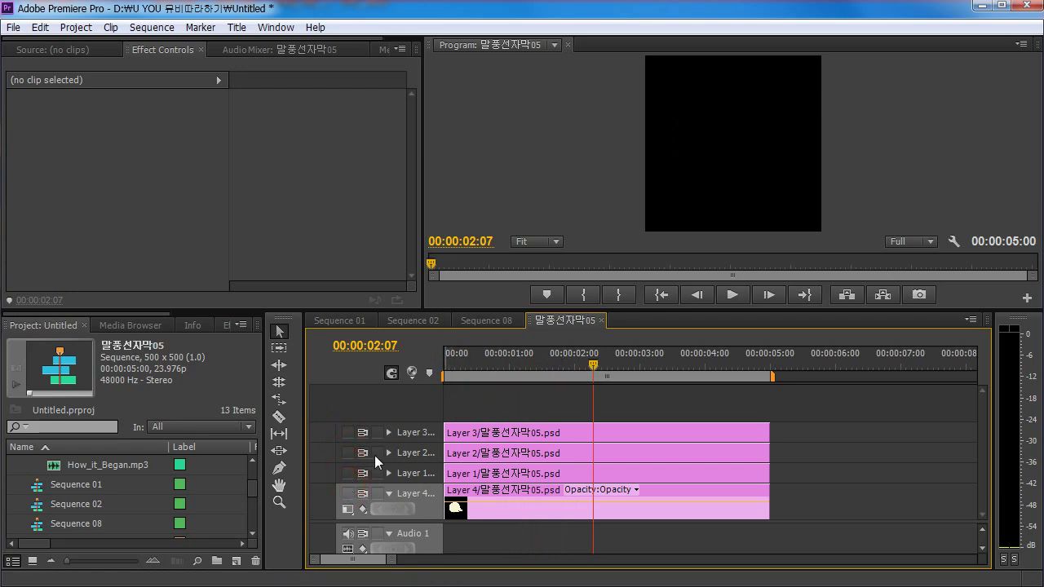
pyautogui.click(347, 433)
pyautogui.click(348, 434)
pyautogui.click(348, 434)
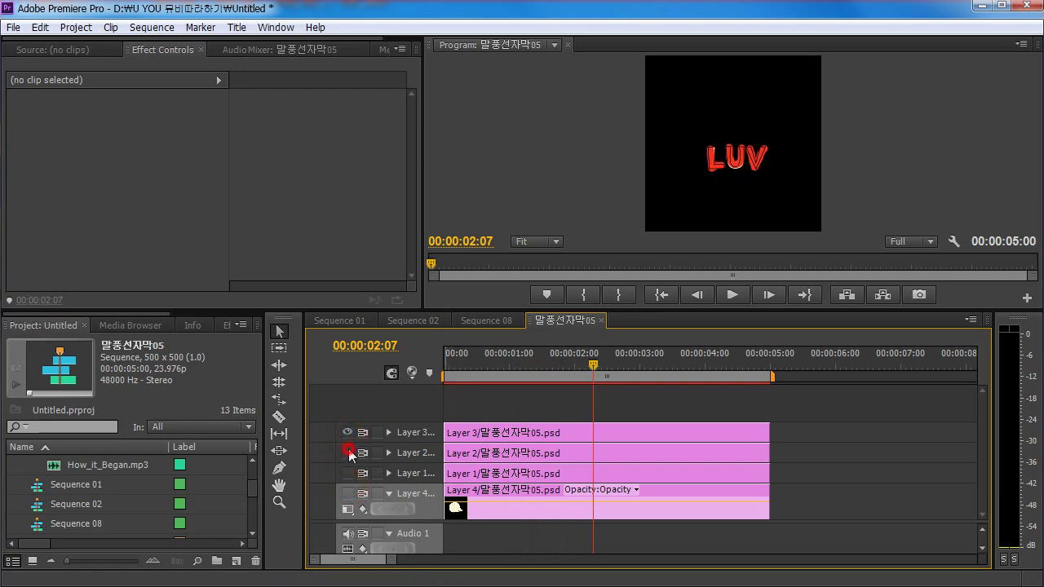
pyautogui.click(347, 453)
pyautogui.click(348, 473)
pyautogui.click(348, 494)
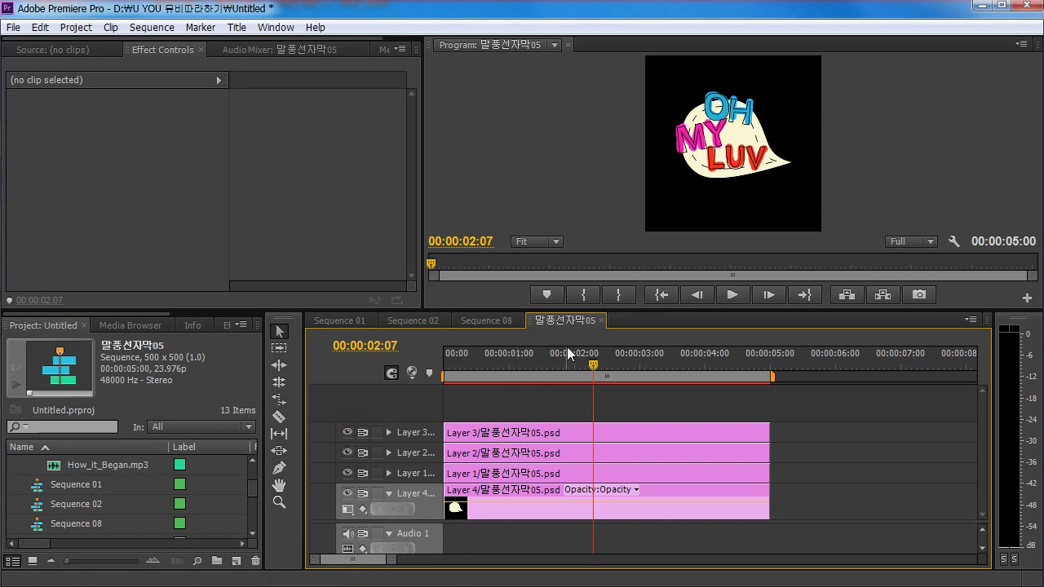
# - Place the 말풍선자막05 sequence on Video 2 of Sequence 08 at the start of clip 1191004_014 and preview it over the footage
pyautogui.click(486, 321)
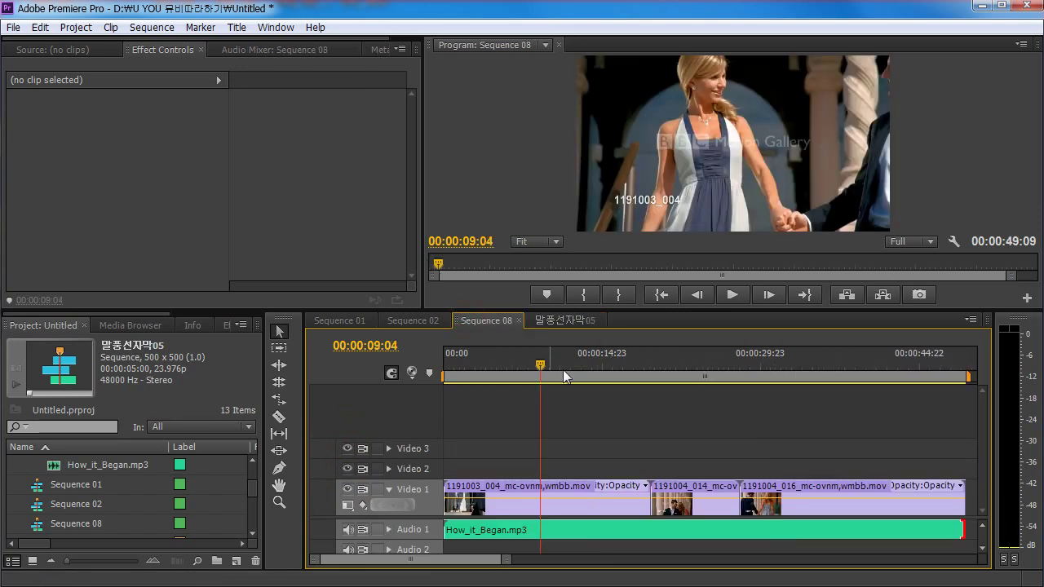
pyautogui.moveTo(563, 370); pyautogui.dragTo(526, 371)
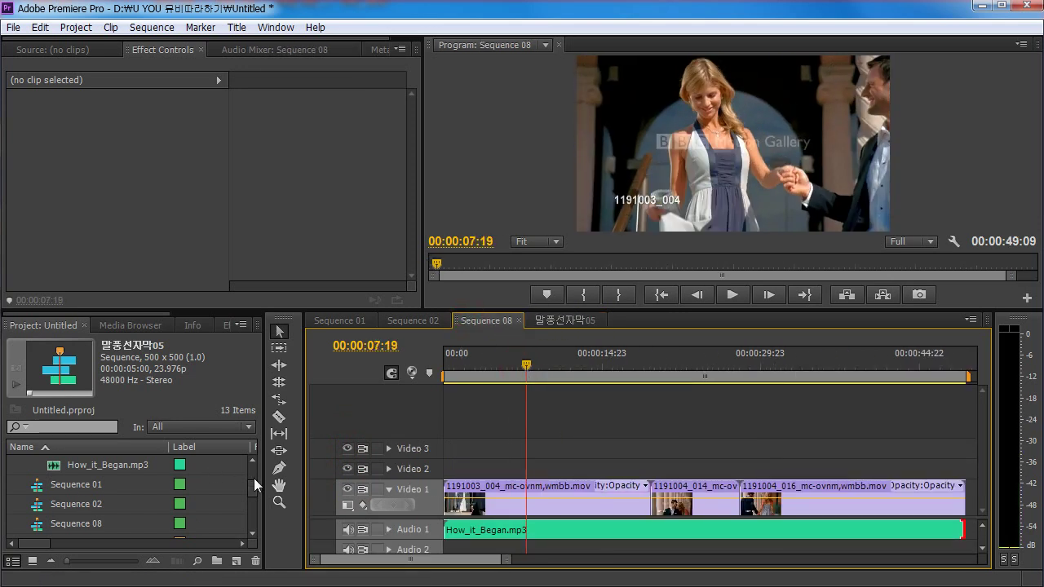
pyautogui.moveTo(254, 478); pyautogui.dragTo(253, 501)
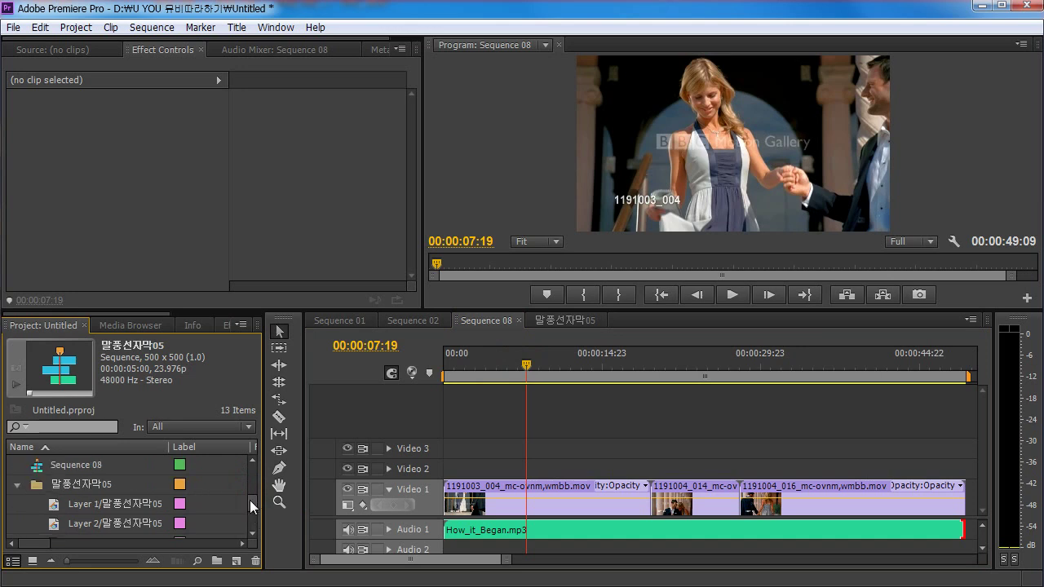
pyautogui.scroll(-1, 249, 500)
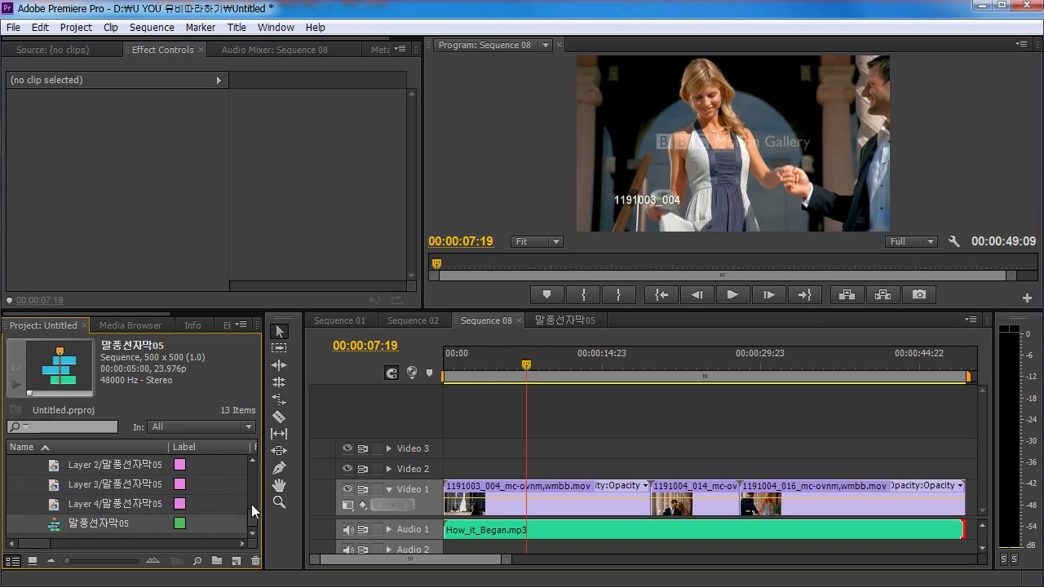
pyautogui.moveTo(67, 523); pyautogui.dragTo(667, 478)
pyautogui.click(650, 361)
pyautogui.click(672, 360)
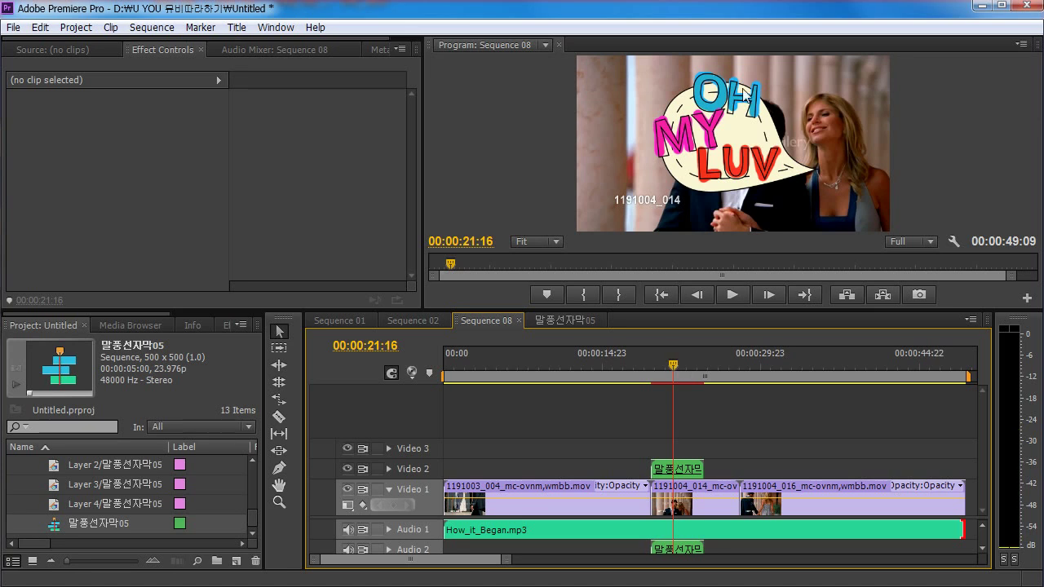
pyautogui.moveTo(673, 361)
pyautogui.mouseDown()
pyautogui.moveTo(660, 363)
pyautogui.moveTo(703, 367)
pyautogui.moveTo(662, 375)
pyautogui.moveTo(685, 373)
pyautogui.mouseUp()
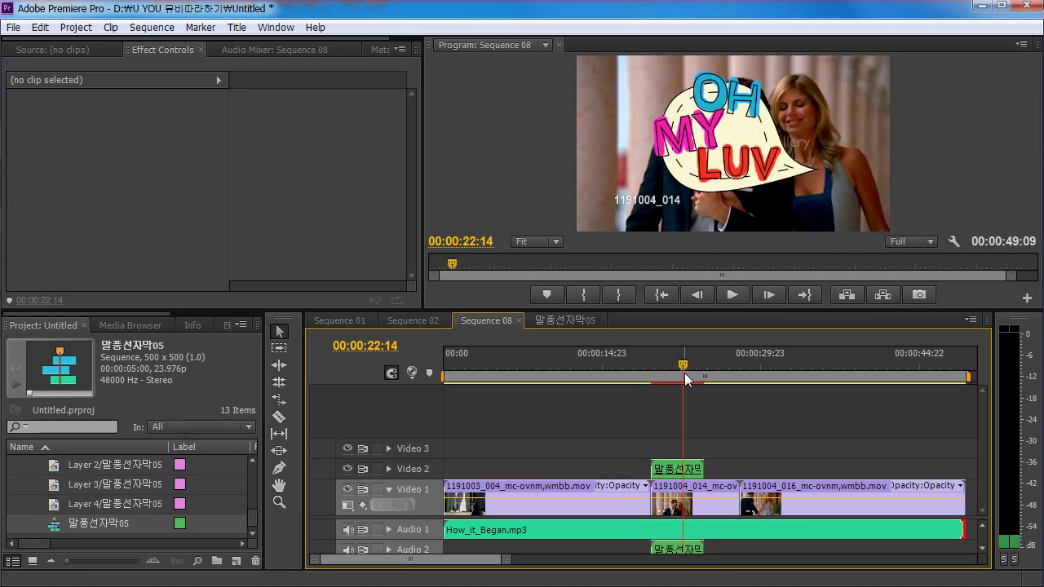
# - Try to extend the end of the 말풍선자막05 clip on Video 2 directly in Sequence 08
pyautogui.click(680, 471)
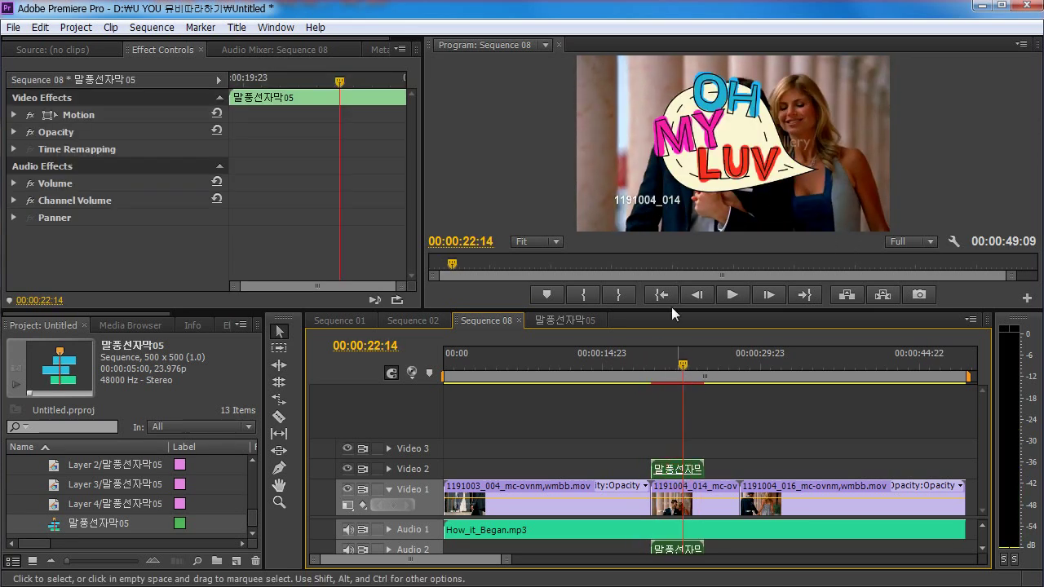
pyautogui.click(701, 465)
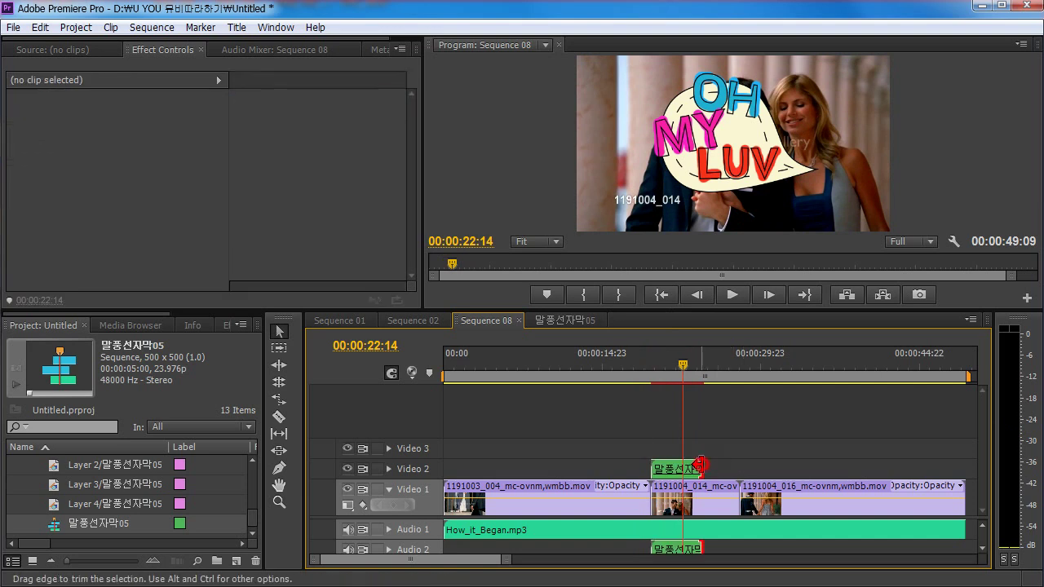
pyautogui.moveTo(701, 465); pyautogui.dragTo(775, 454)
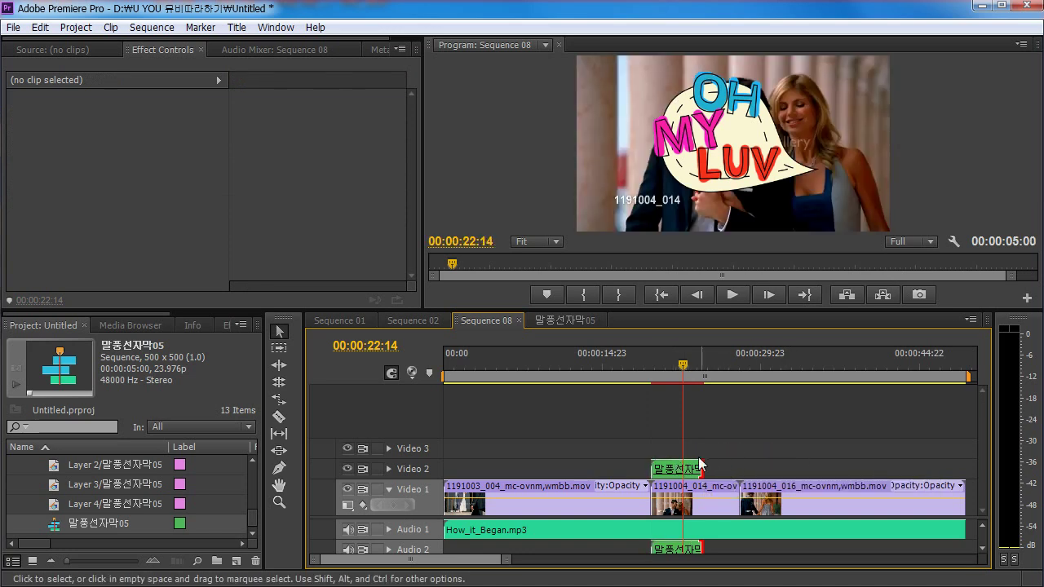
# - Inside the nested 말풍선자막05 sequence, extend Layer 3 and Layer 2 to 00:00:07:06 and lengthen Layer 1 slightly
pyautogui.doubleClick(669, 469)
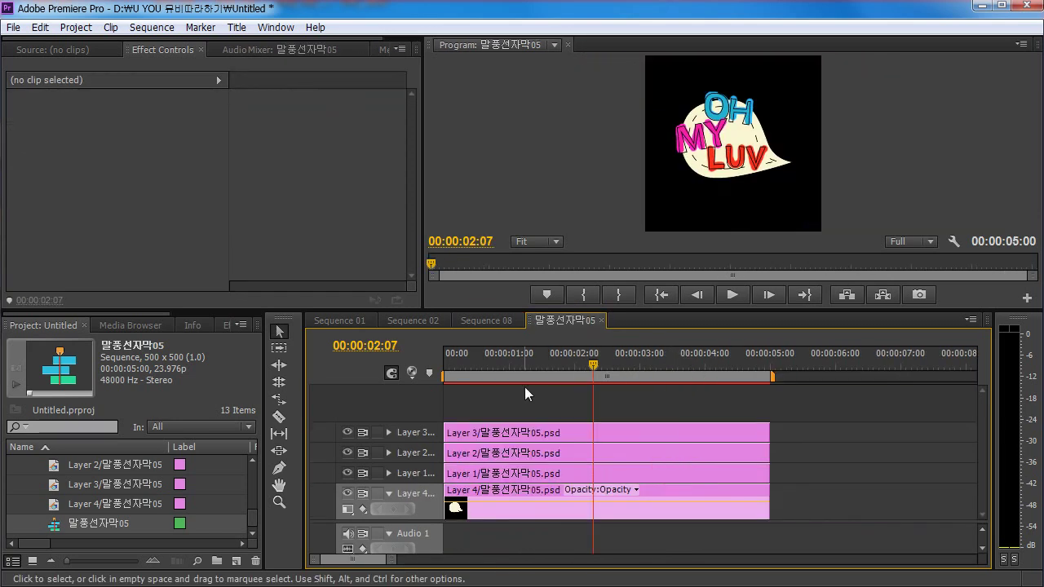
pyautogui.click(615, 365)
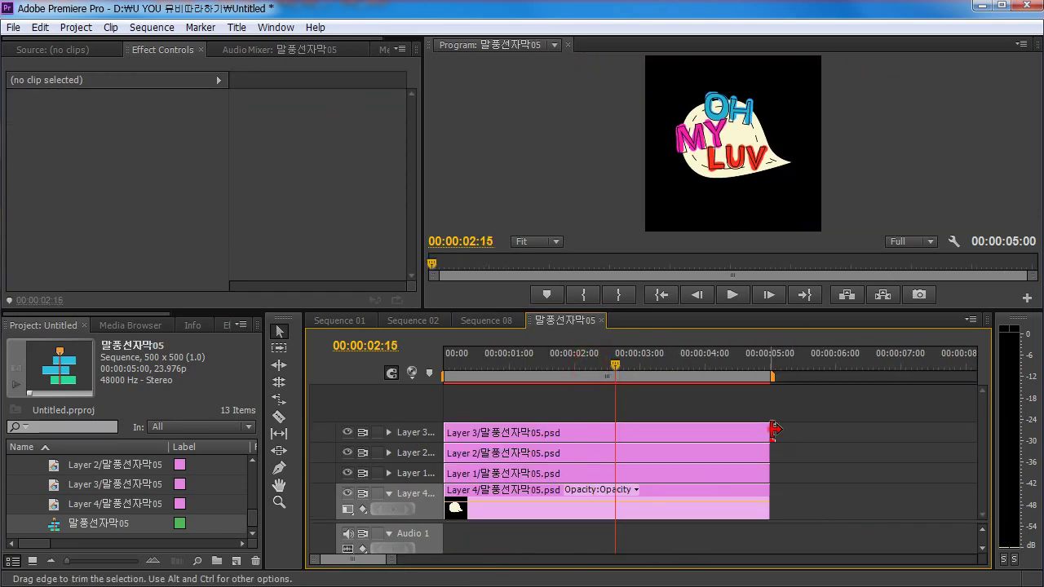
pyautogui.moveTo(775, 430); pyautogui.dragTo(916, 430)
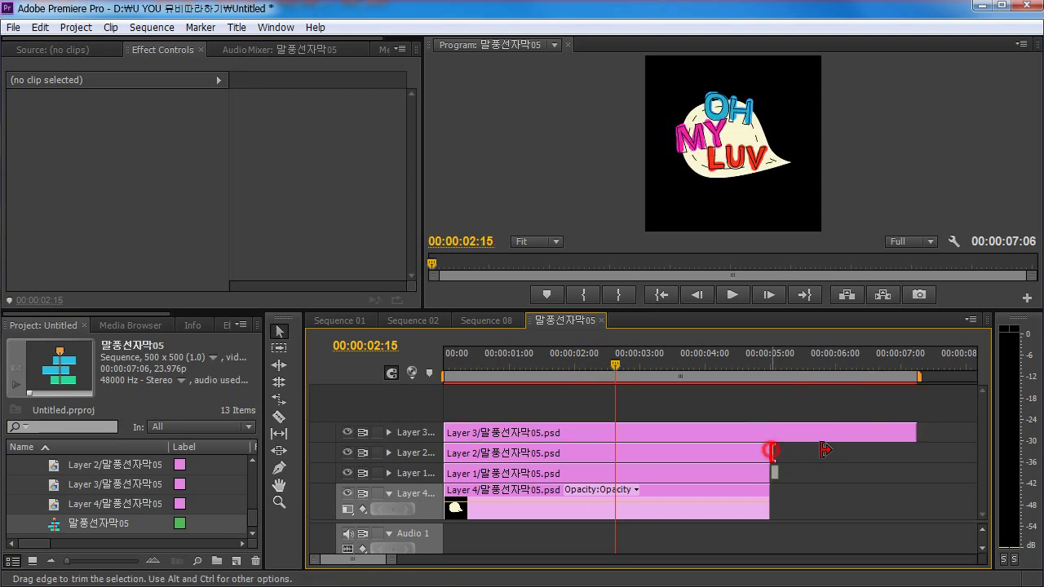
pyautogui.moveTo(826, 449); pyautogui.dragTo(916, 450)
pyautogui.moveTo(770, 473); pyautogui.dragTo(811, 473)
pyautogui.moveTo(785, 356); pyautogui.dragTo(854, 358)
# - Extend the 말풍선자막05 clip on Video 2 of Sequence 08 to the nested sequence's new length and preview its added part
pyautogui.click(478, 320)
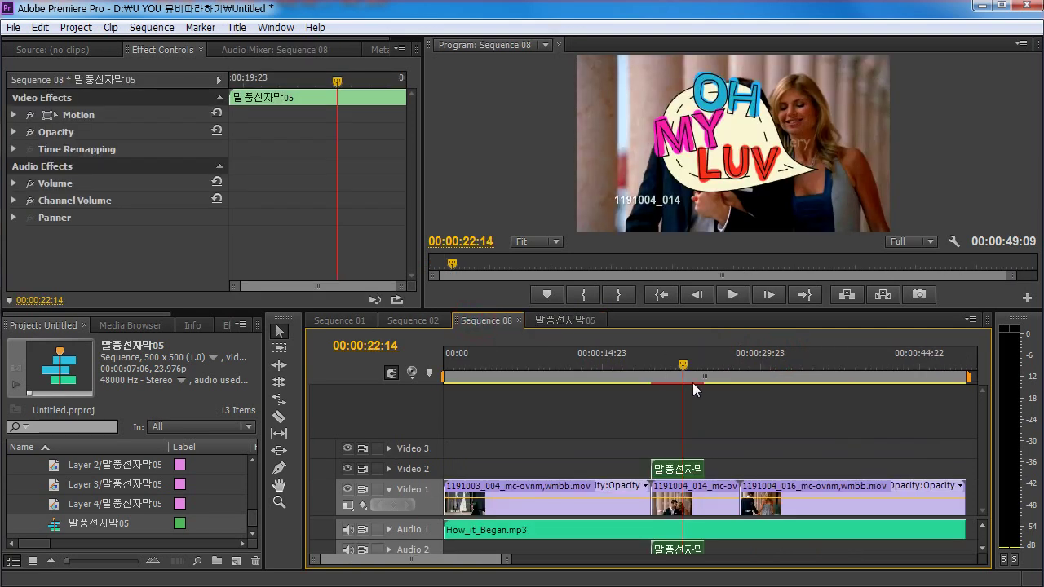
pyautogui.moveTo(685, 362); pyautogui.dragTo(700, 363)
pyautogui.moveTo(703, 469); pyautogui.dragTo(804, 460)
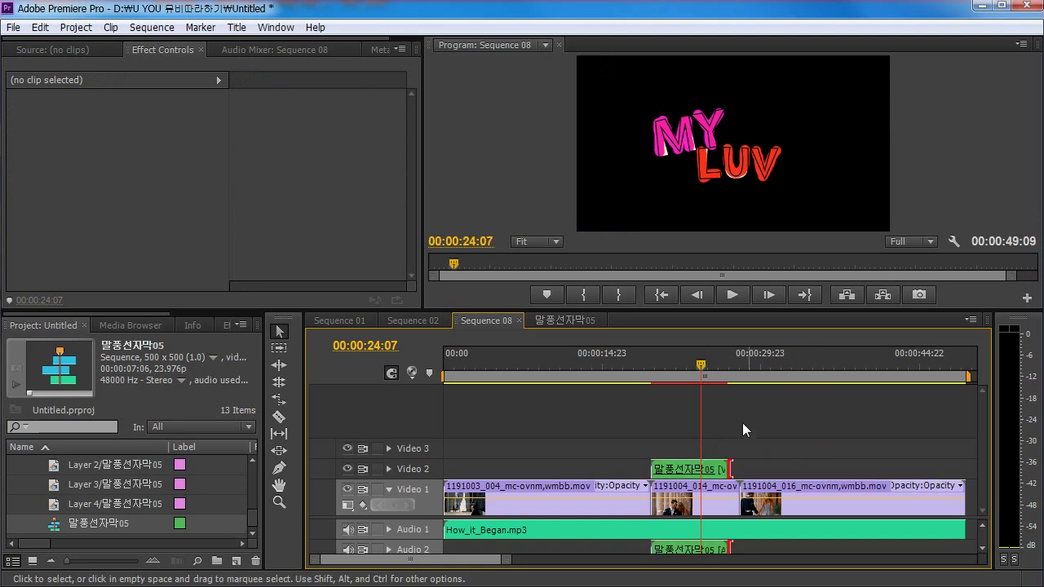
pyautogui.moveTo(701, 364); pyautogui.dragTo(718, 360)
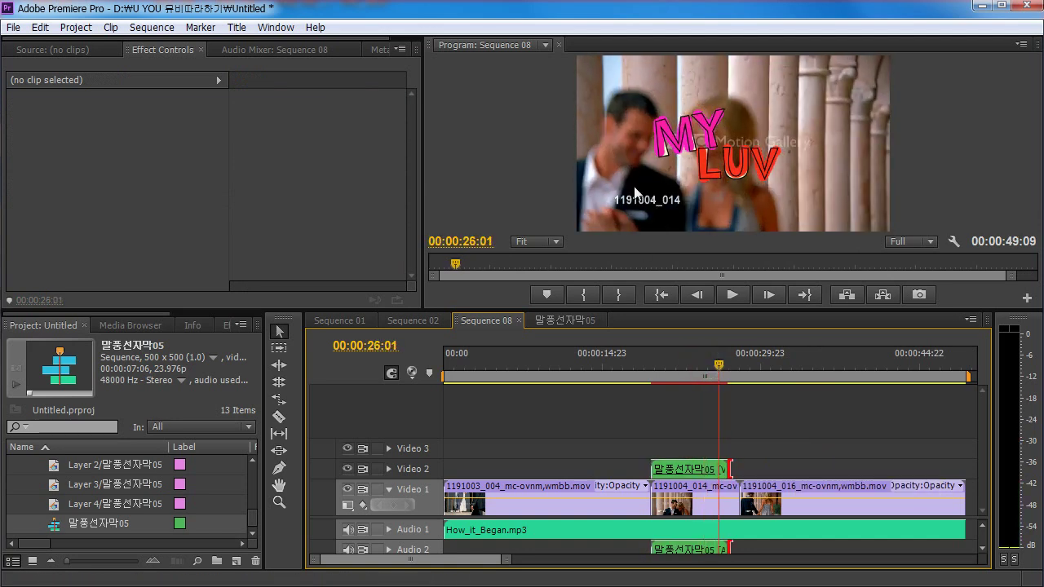
# - In the nested 말풍선자막05 sequence, extend Layer 1 and Layer 4 to end together with Layers 2 and 3
pyautogui.doubleClick(676, 469)
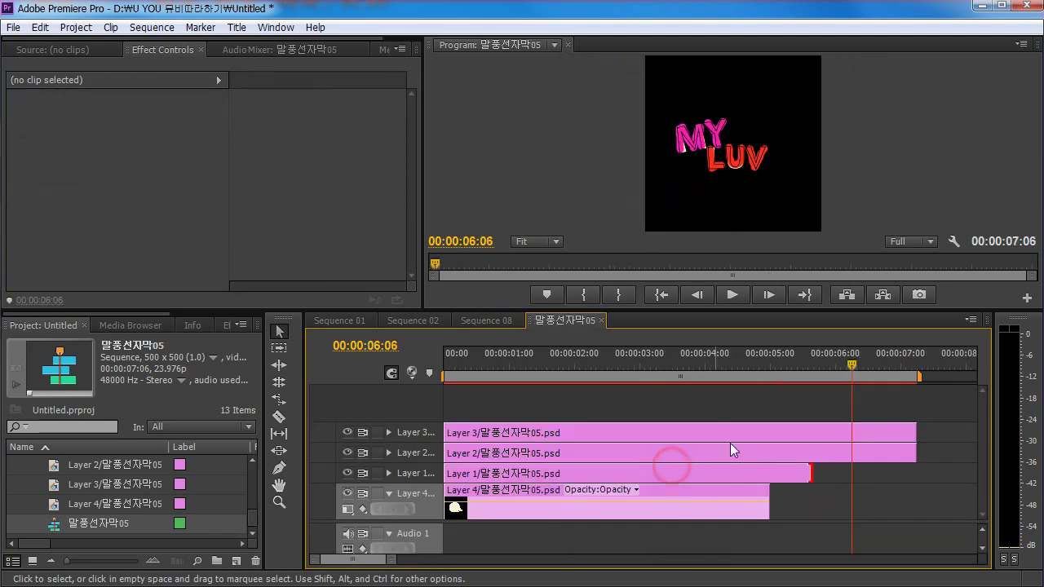
pyautogui.moveTo(810, 474); pyautogui.dragTo(916, 473)
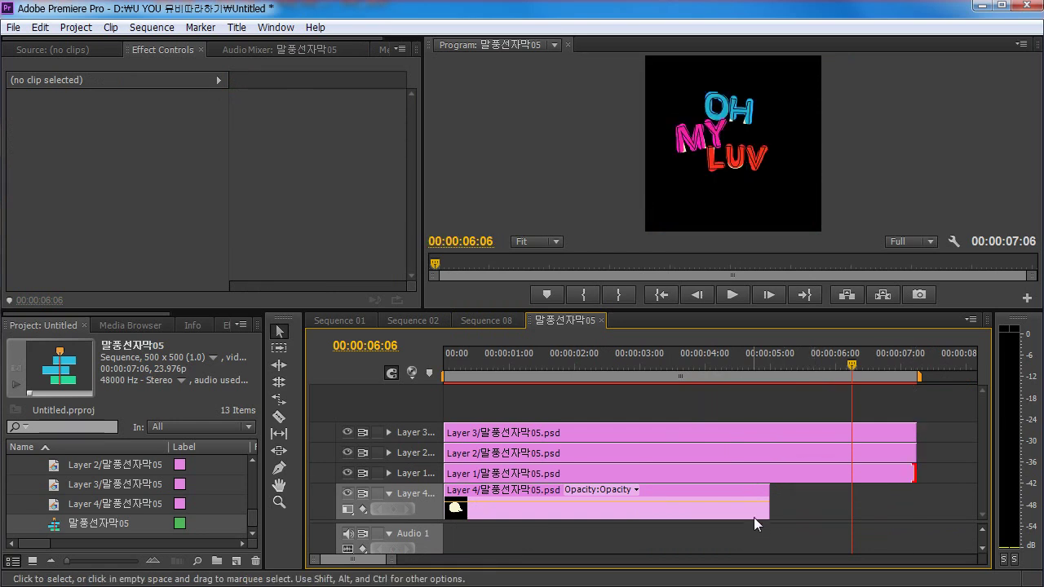
pyautogui.moveTo(768, 506); pyautogui.dragTo(915, 506)
pyautogui.click(860, 359)
# - Extend all four layers of the 말풍선자막05 sequence to 00:00:10:02
pyautogui.press('-')
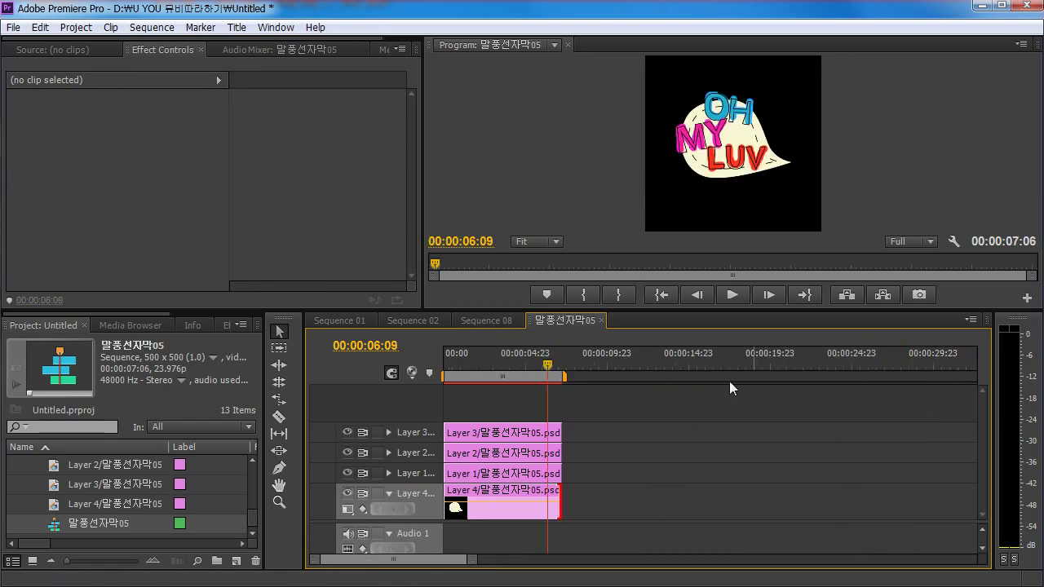
pyautogui.moveTo(563, 432); pyautogui.dragTo(626, 475)
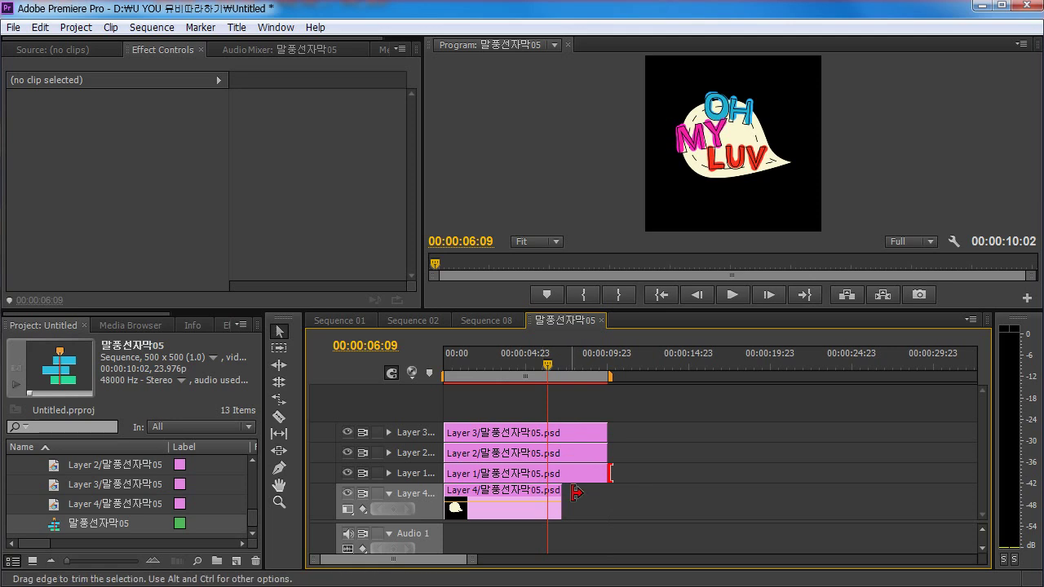
pyautogui.moveTo(561, 495); pyautogui.dragTo(606, 498)
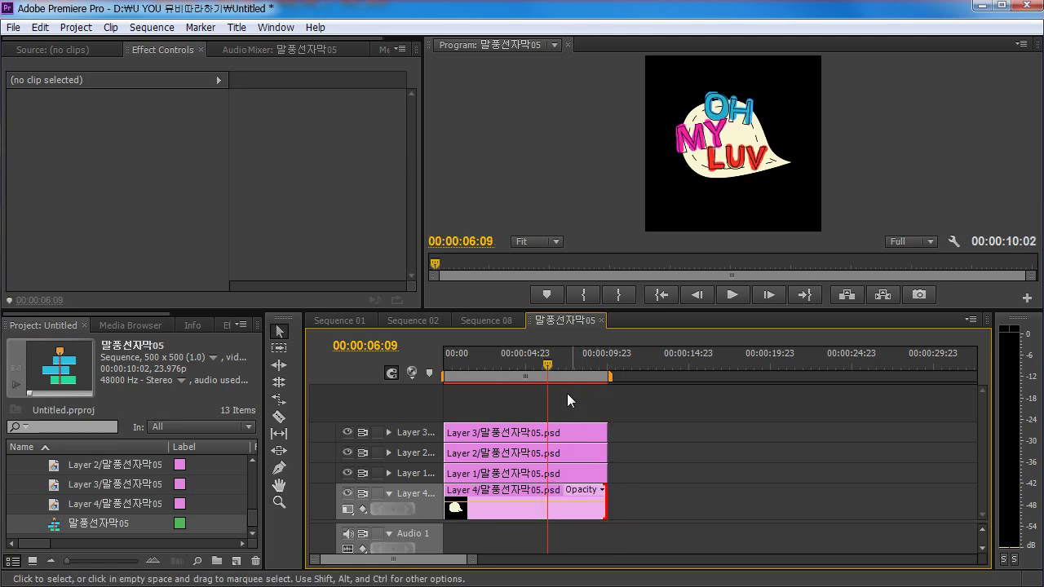
# - Extend the 말풍선자막05 clip in Sequence 08 past the end of clip 1191004_014 and play back the title
pyautogui.click(474, 319)
pyautogui.moveTo(722, 471); pyautogui.dragTo(759, 470)
pyautogui.moveTo(718, 362); pyautogui.dragTo(671, 365)
pyautogui.press('space')
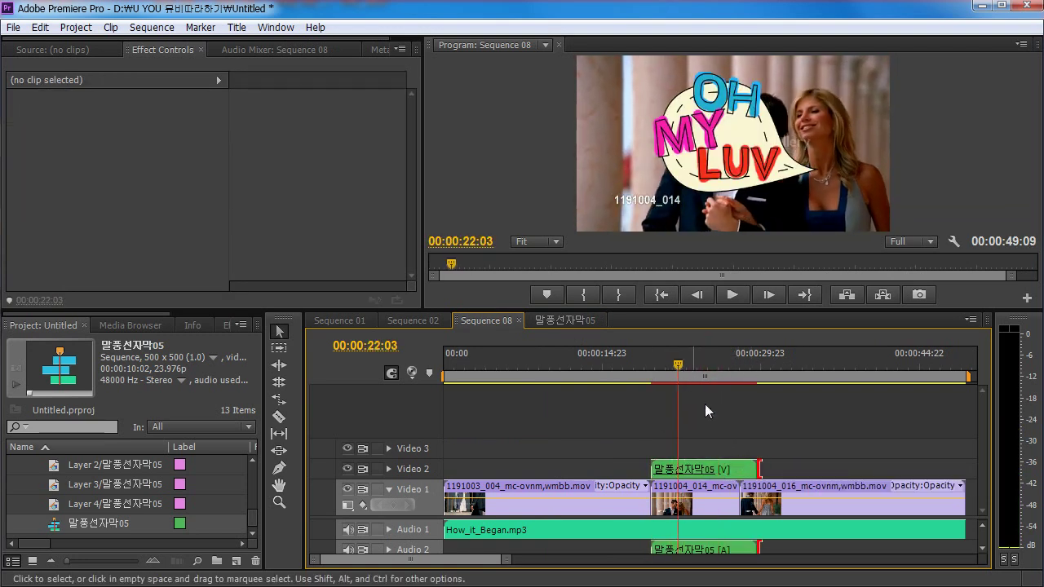
# - Review the speech-bubble title over clip 1191004_014 and enlarge the timeline area to show the Audio 2 track
pyautogui.click(726, 471)
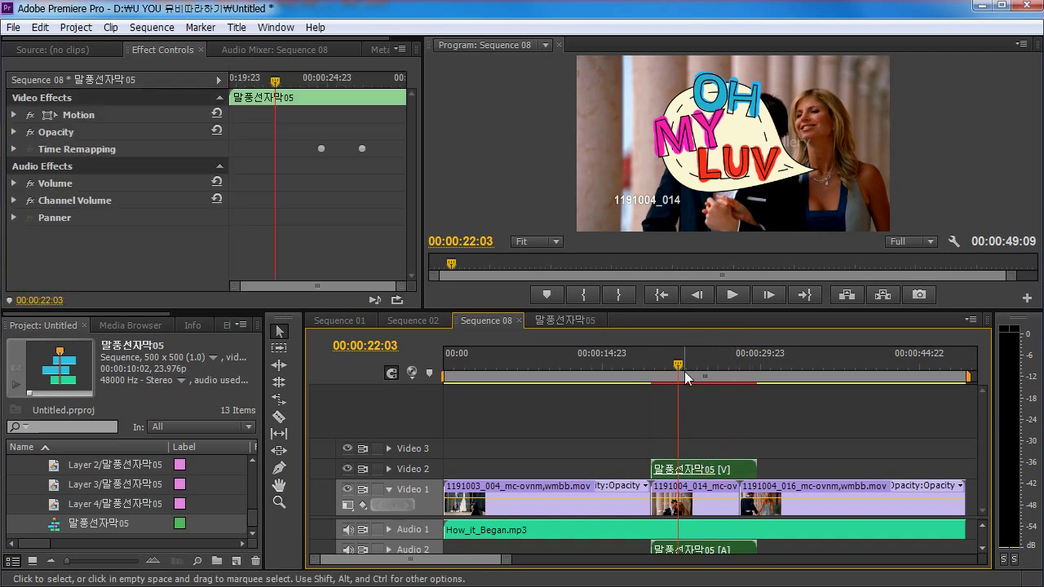
pyautogui.moveTo(678, 365); pyautogui.dragTo(699, 366)
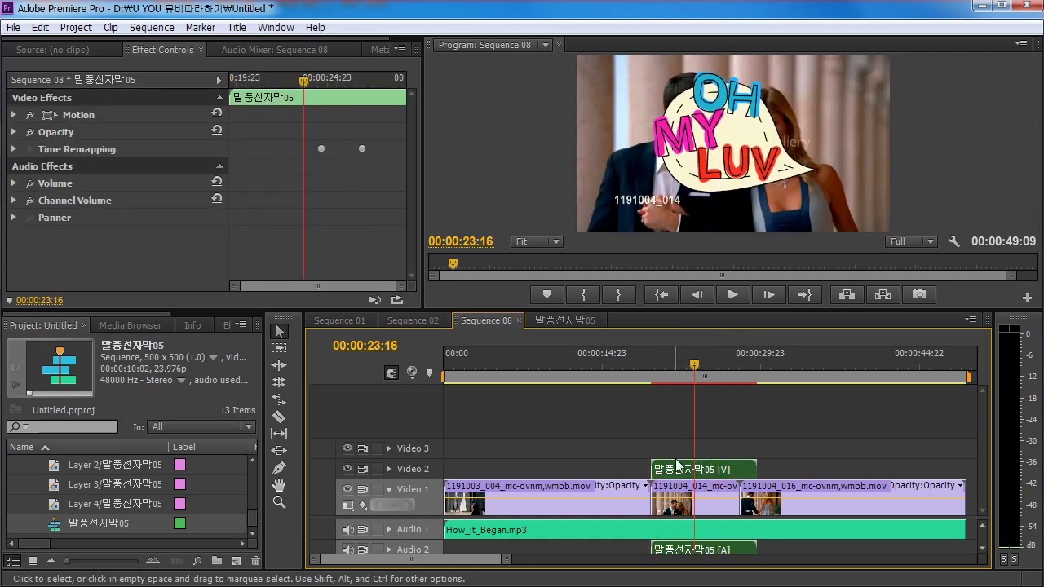
pyautogui.click(674, 363)
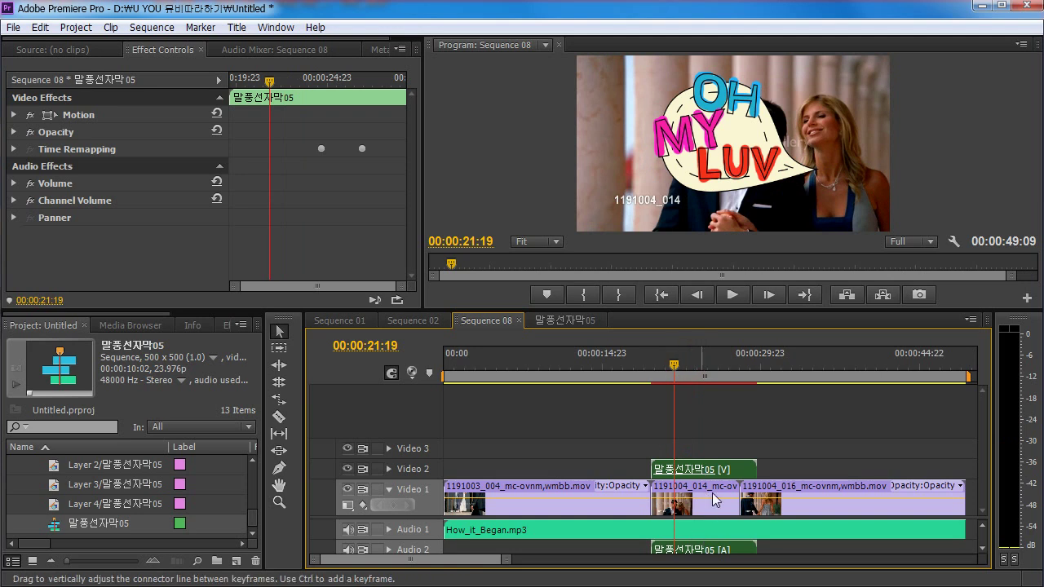
pyautogui.moveTo(783, 314); pyautogui.dragTo(783, 274)
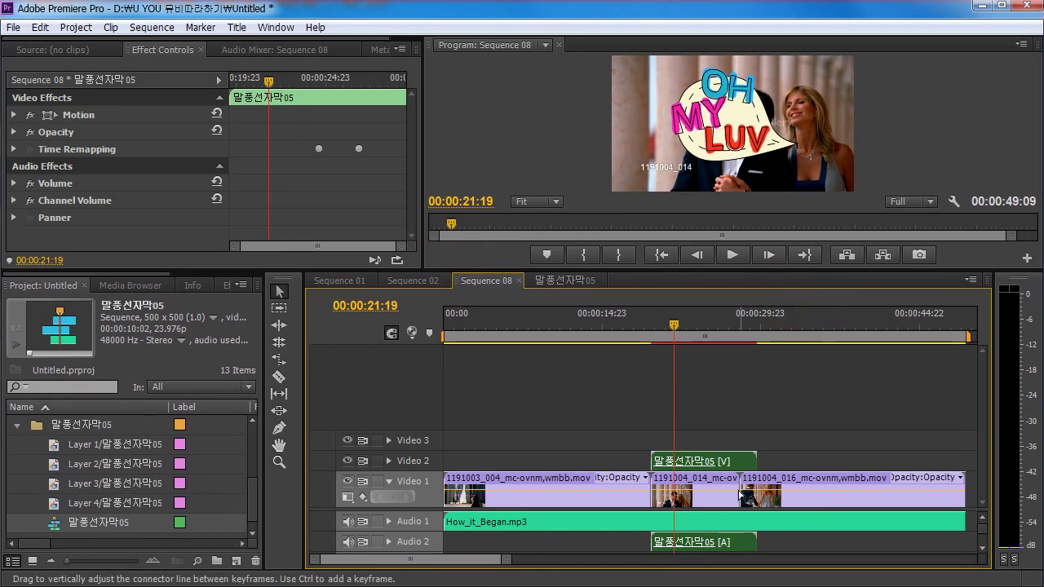
pyautogui.click(617, 545)
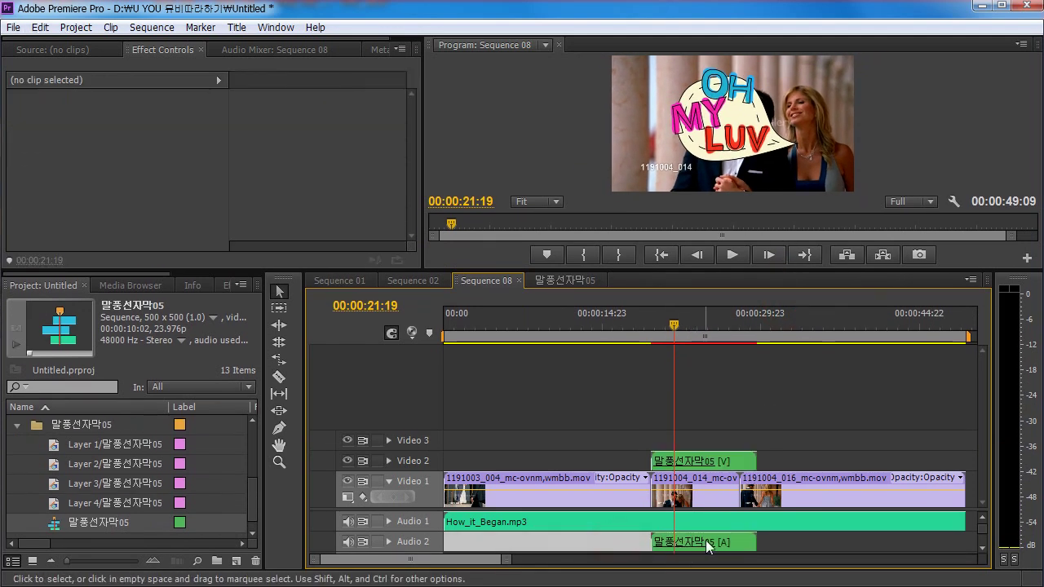
# - Unlink the video and audio parts of the 말풍선자막05 clip in Sequence 08
pyautogui.click(700, 544)
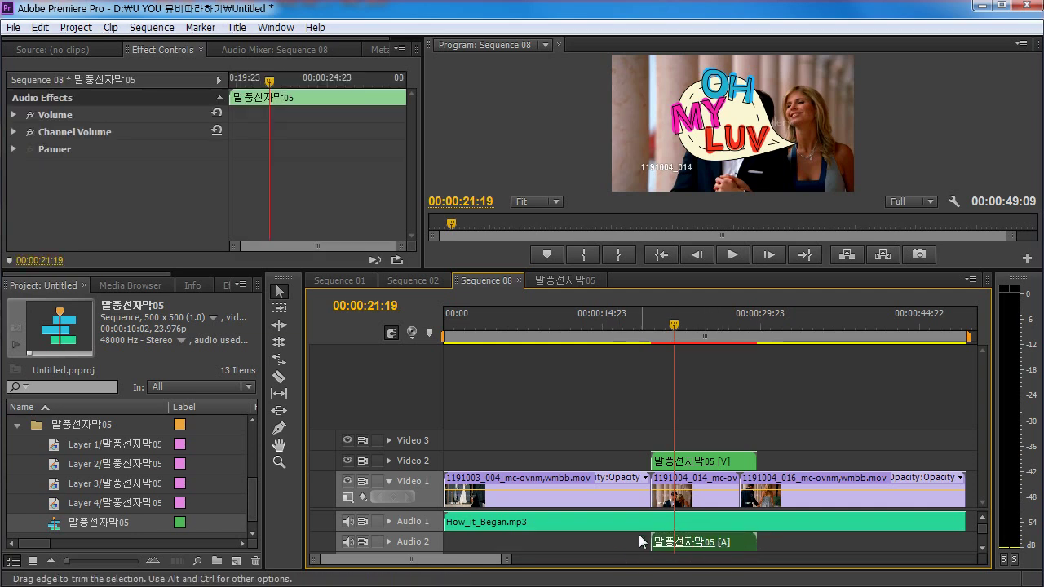
pyautogui.click(692, 463)
pyautogui.click(595, 446)
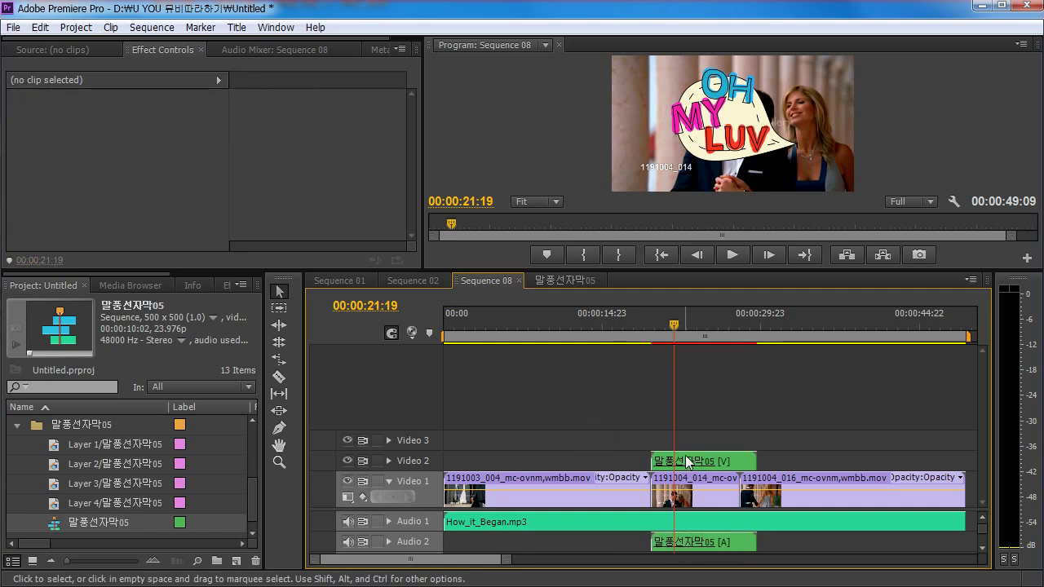
pyautogui.click(689, 461)
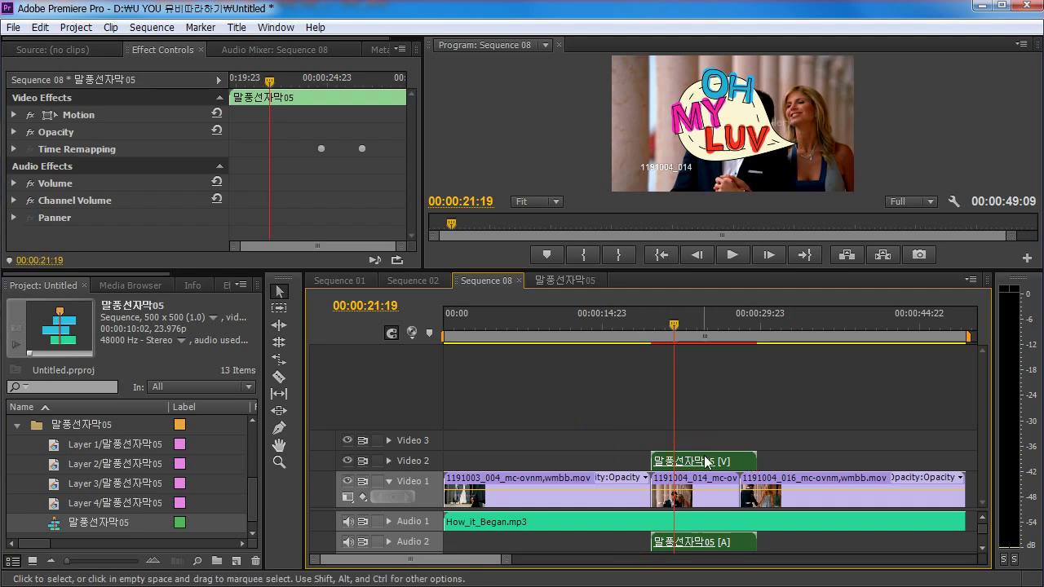
pyautogui.rightClick(706, 461)
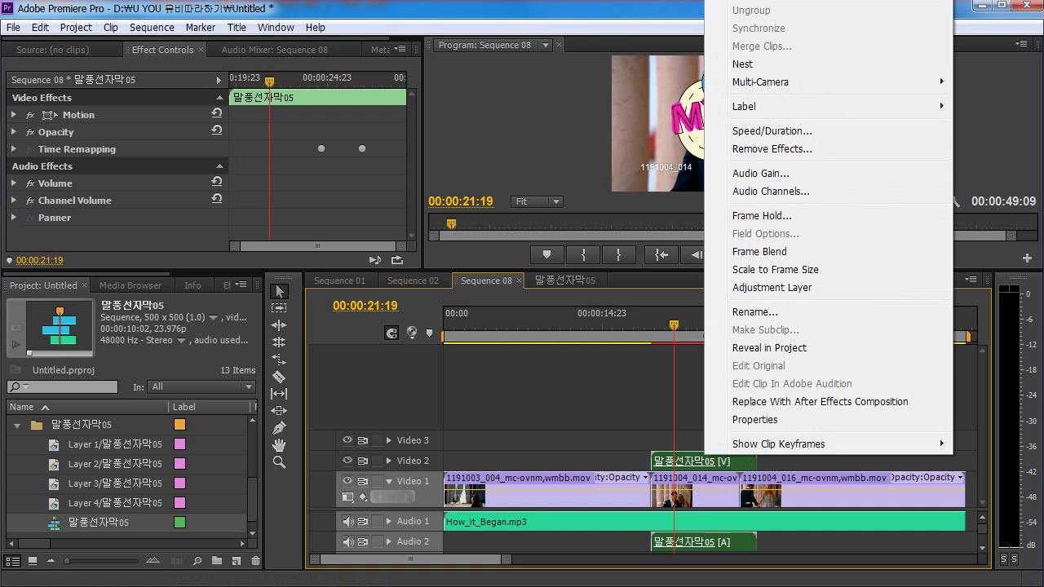
pyautogui.press('Escape')
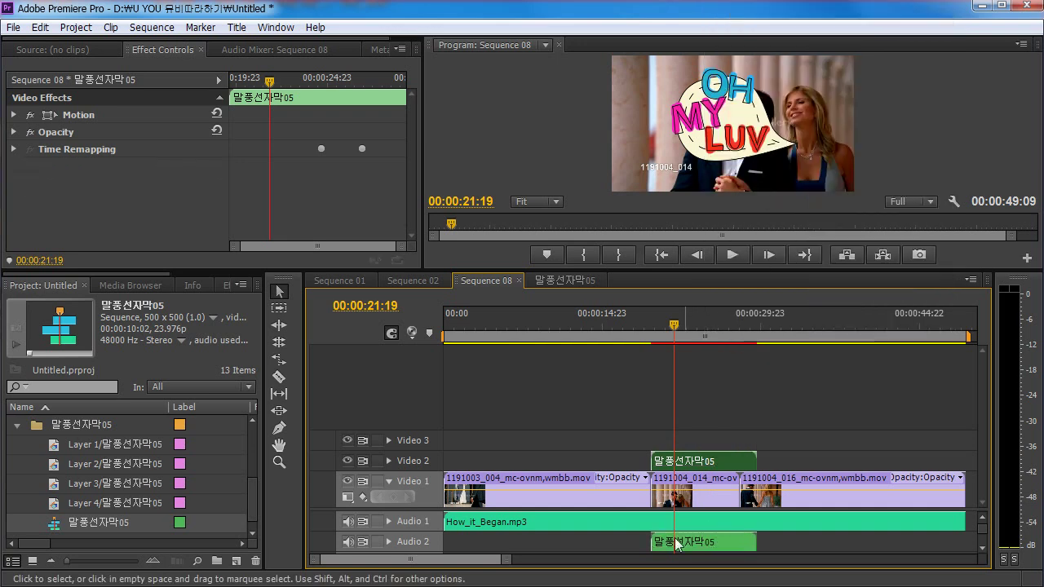
# - Delete the 말풍선자막05 audio part from the Audio 2 track and select the remaining title clip on Video 2
pyautogui.click(633, 544)
pyautogui.click(684, 544)
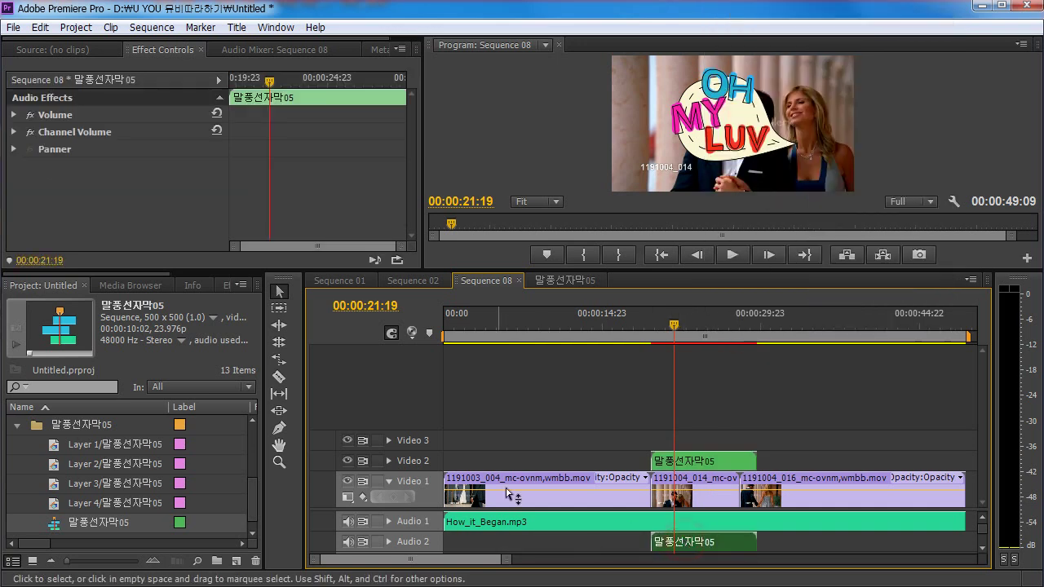
pyautogui.click(784, 415)
pyautogui.moveTo(697, 462)
pyautogui.mouseDown()
pyautogui.moveTo(773, 461)
pyautogui.moveTo(698, 462)
pyautogui.mouseUp()
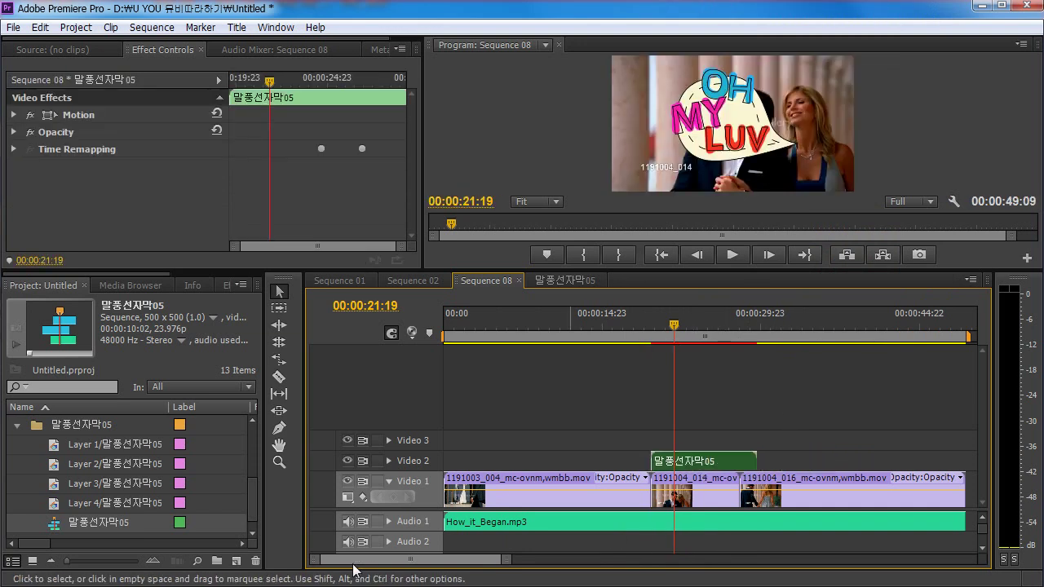
# - Mute the Audio 1 track and play back the title from just before clip 1191004_014
pyautogui.click(349, 523)
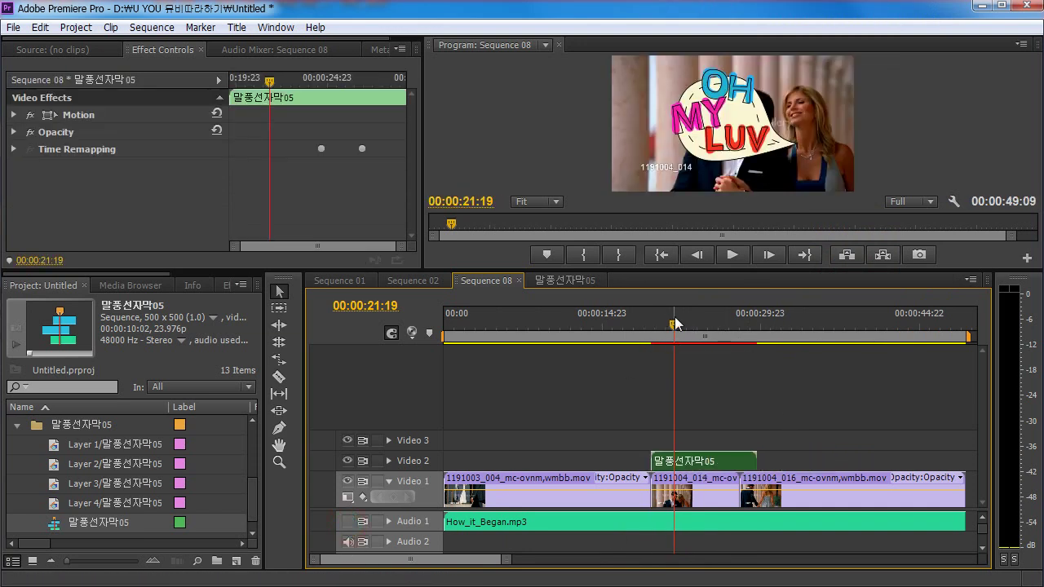
pyautogui.moveTo(676, 327); pyautogui.dragTo(635, 329)
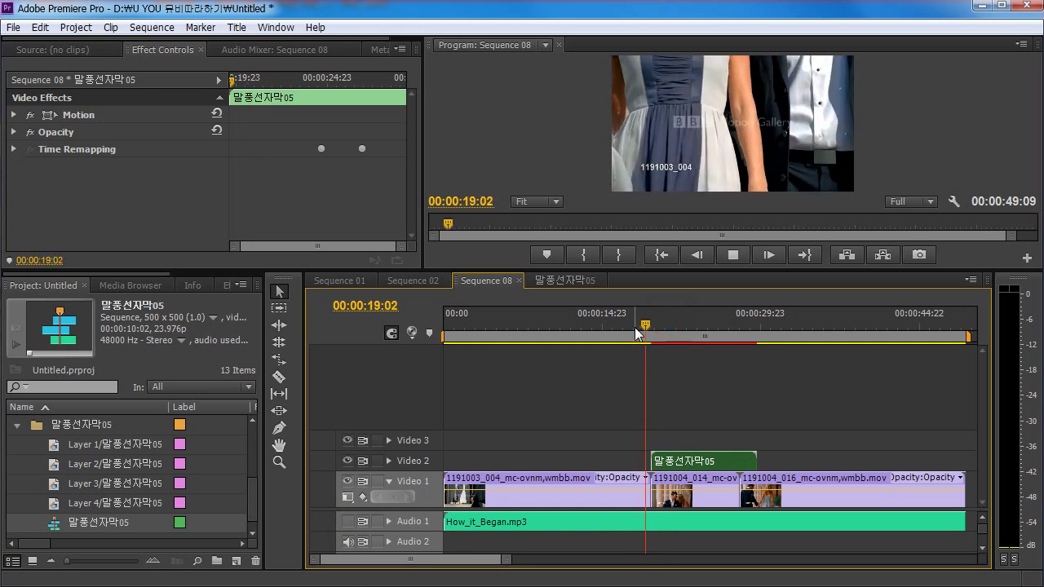
pyautogui.press('space')
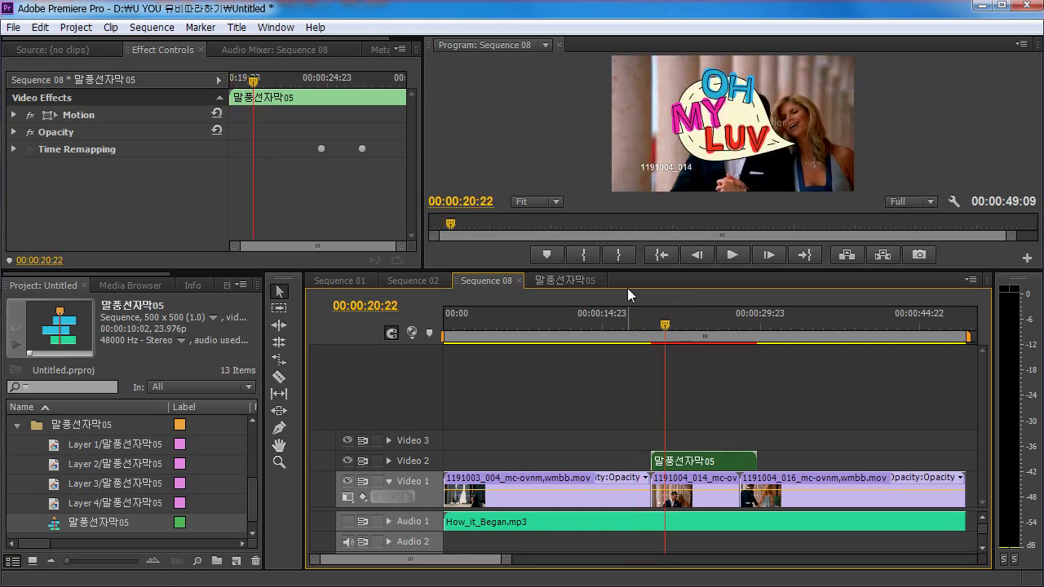
# - Enlarge the Program monitor area and turn the sound of the Audio 1 track back on
pyautogui.moveTo(626, 267); pyautogui.dragTo(620, 326)
pyautogui.click(579, 533)
pyautogui.press('space')
pyautogui.click(348, 532)
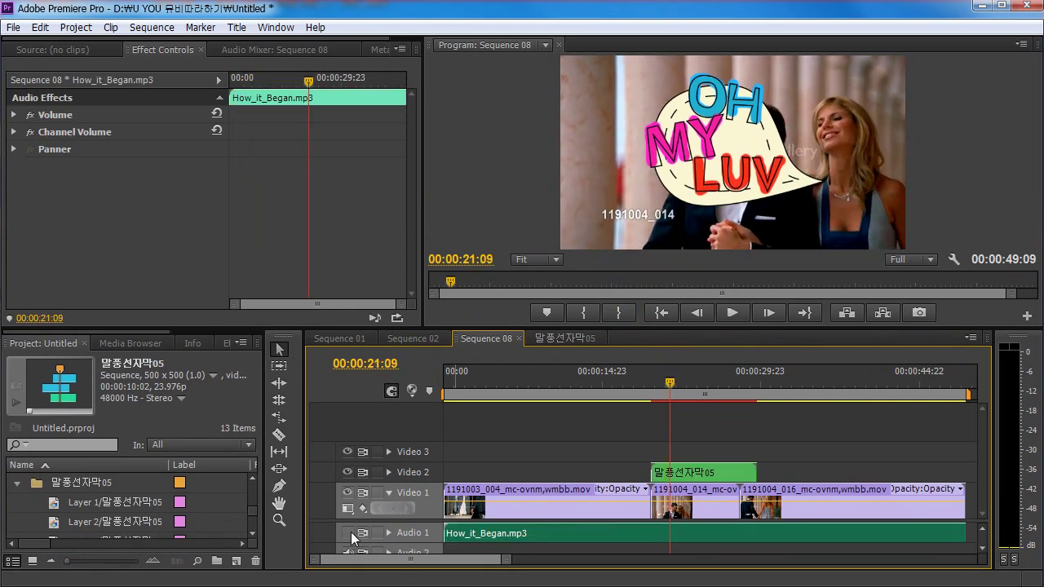
# - Set the master volume of Sequence 08 to -35 dB and play back the title section to check the level
pyautogui.click(379, 50)
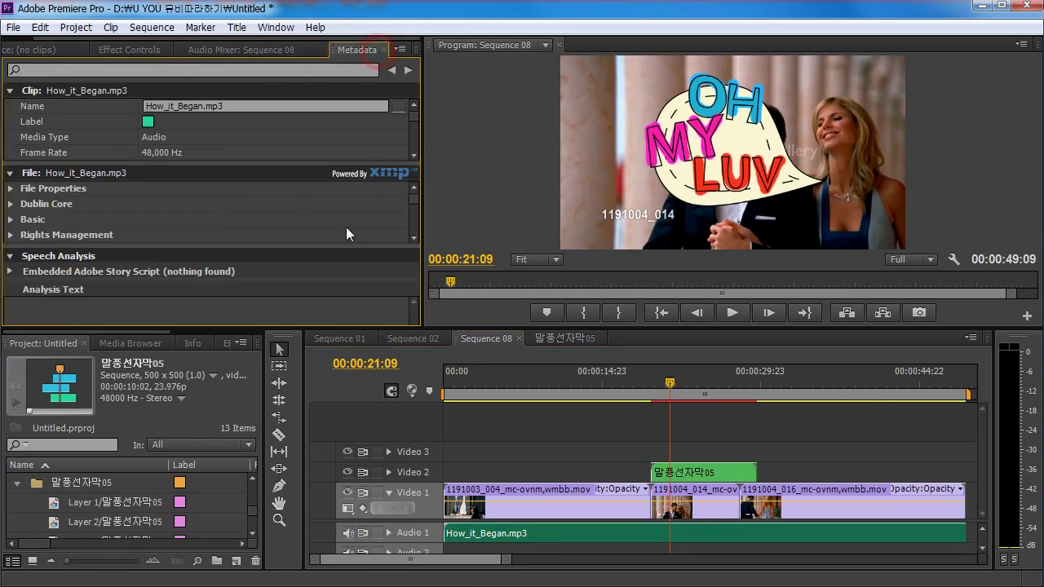
pyautogui.click(222, 46)
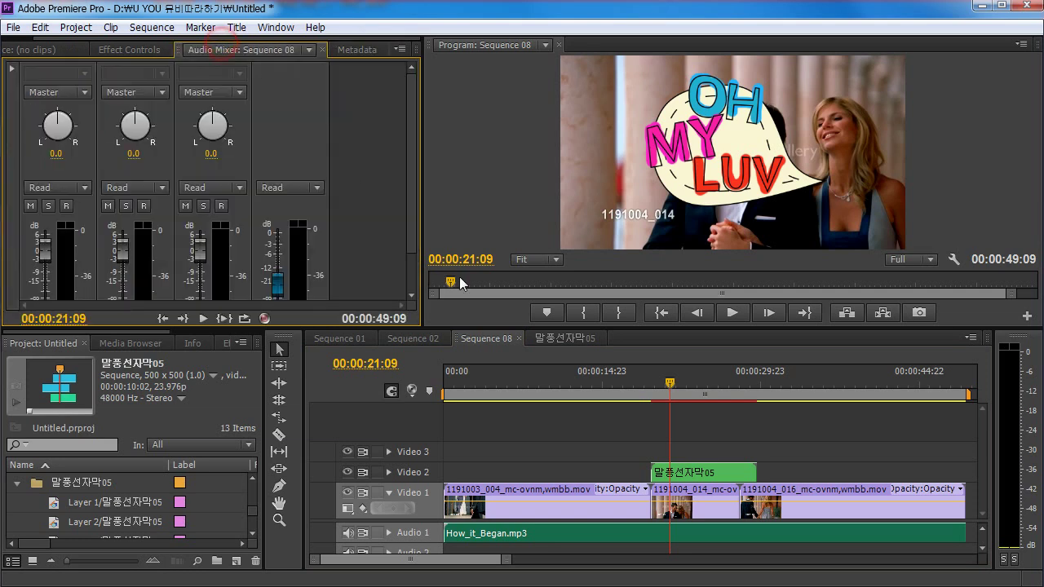
pyautogui.moveTo(410, 214); pyautogui.dragTo(416, 294)
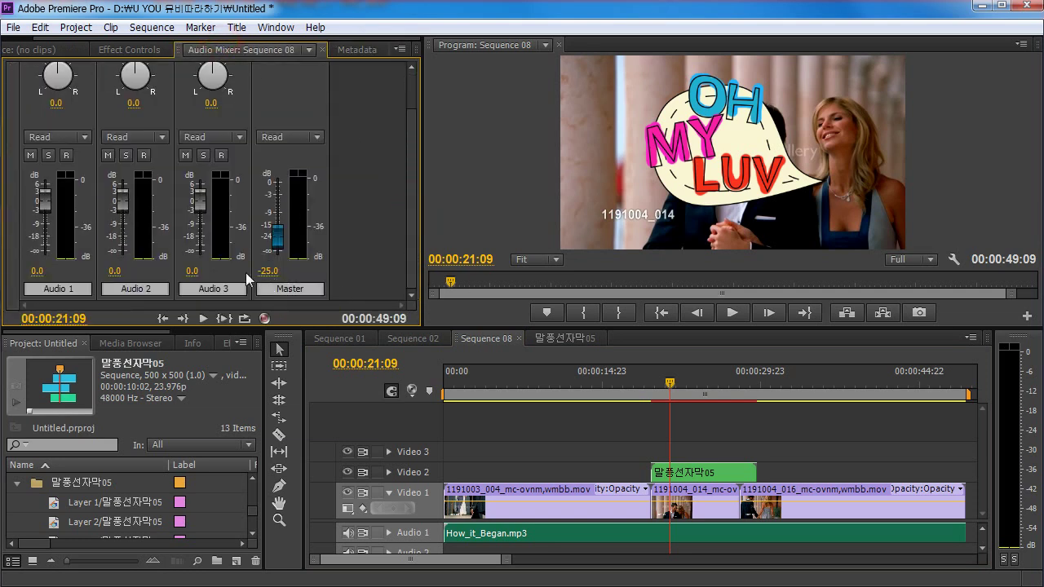
pyautogui.click(269, 272)
pyautogui.write('-35')
pyautogui.press('Return')
pyautogui.click(662, 378)
pyautogui.press('space')
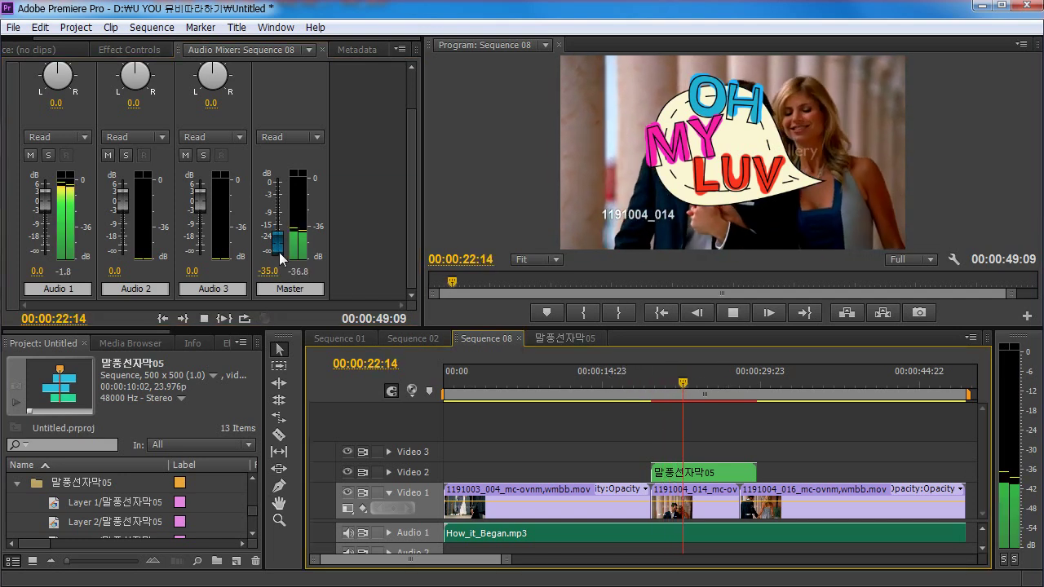
pyautogui.moveTo(655, 384); pyautogui.dragTo(690, 379)
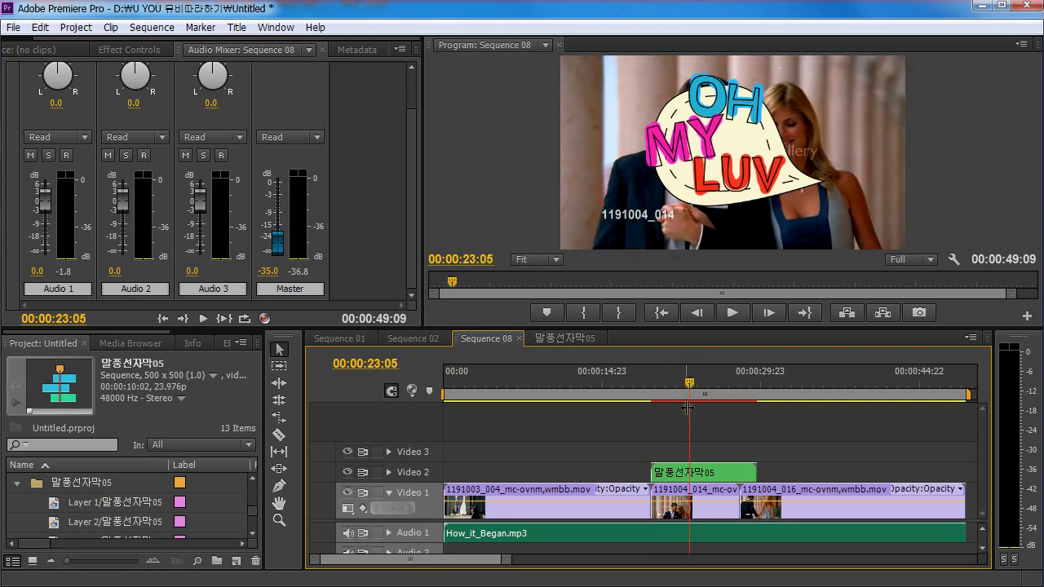
# - Show the effect controls of the 말풍선자막05 clip, enlarge the preview and park the playhead at 00:00:22:01
pyautogui.click(686, 473)
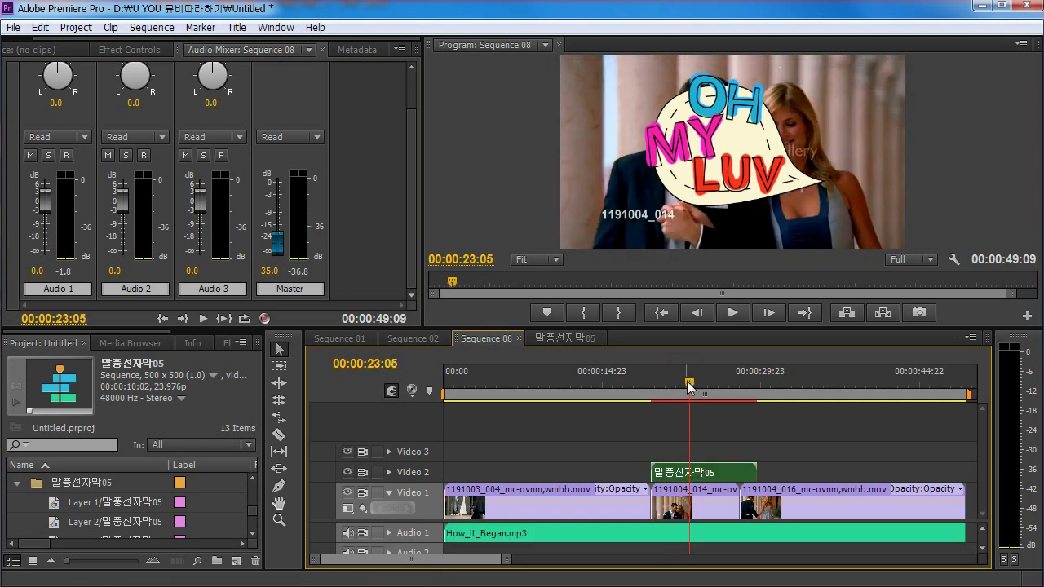
pyautogui.click(689, 386)
pyautogui.click(125, 51)
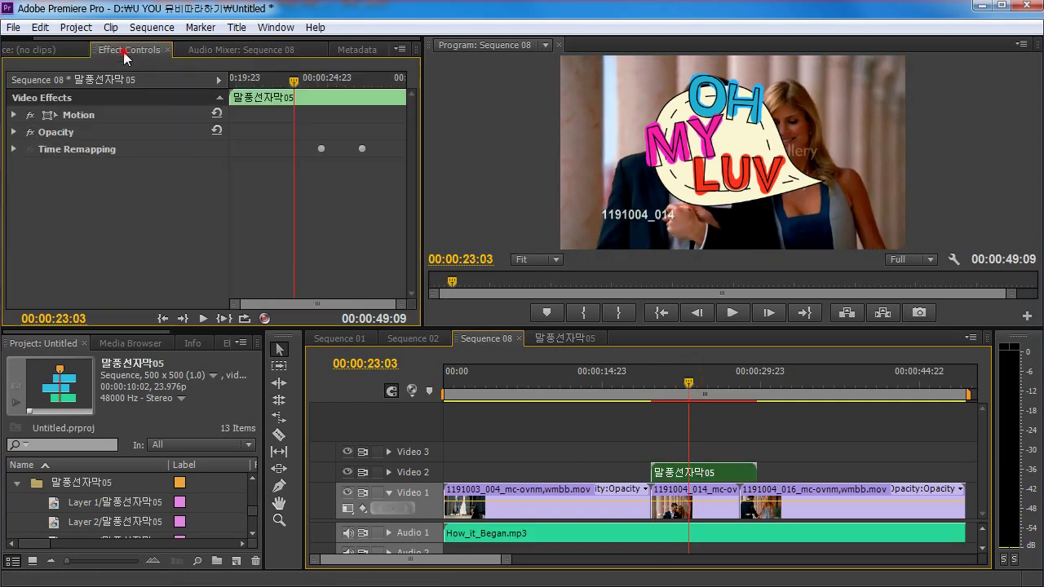
pyautogui.click(643, 465)
pyautogui.click(692, 470)
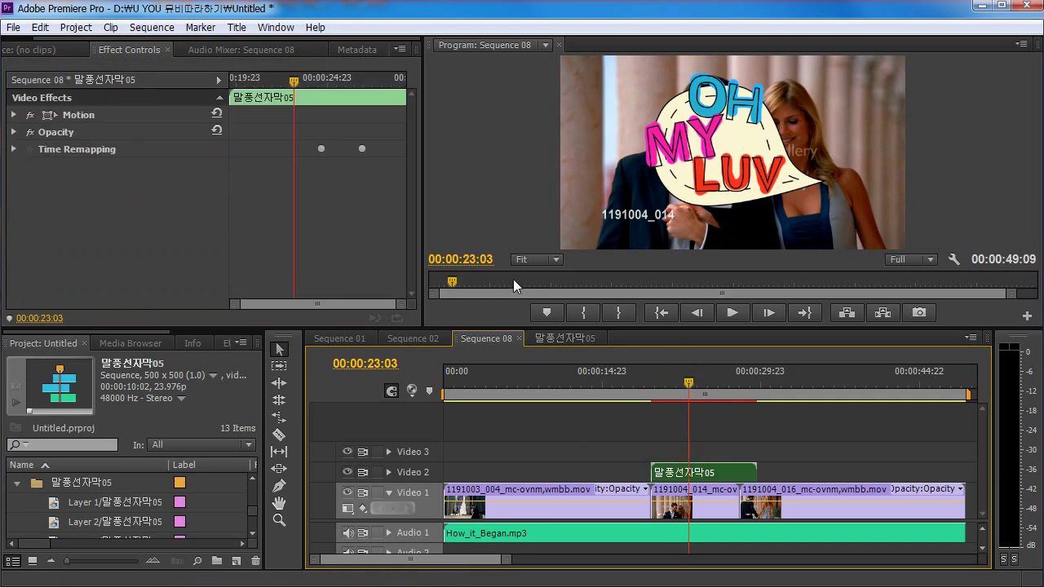
pyautogui.moveTo(454, 332); pyautogui.dragTo(302, 315)
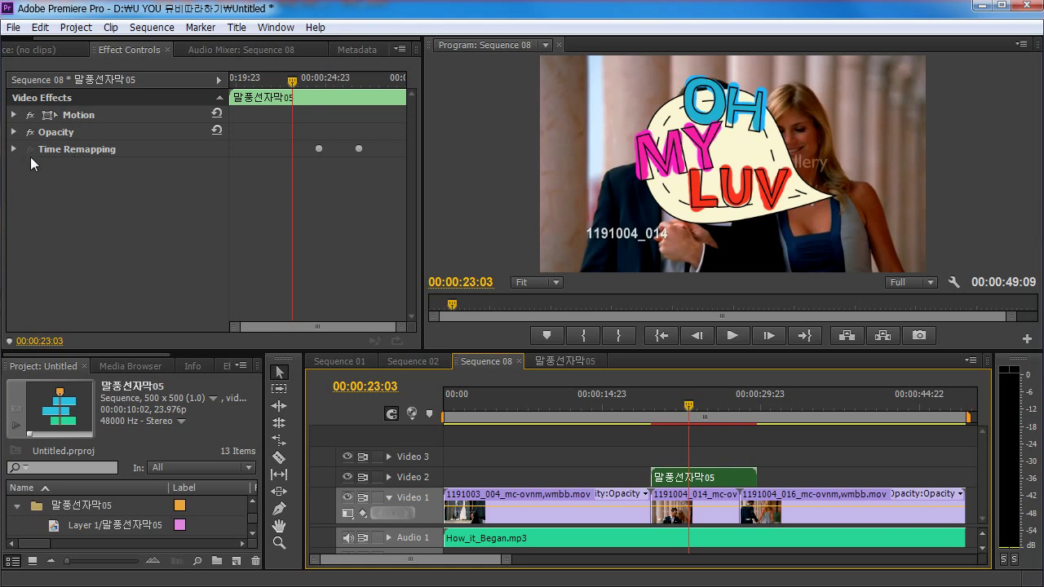
pyautogui.moveTo(688, 400); pyautogui.dragTo(677, 400)
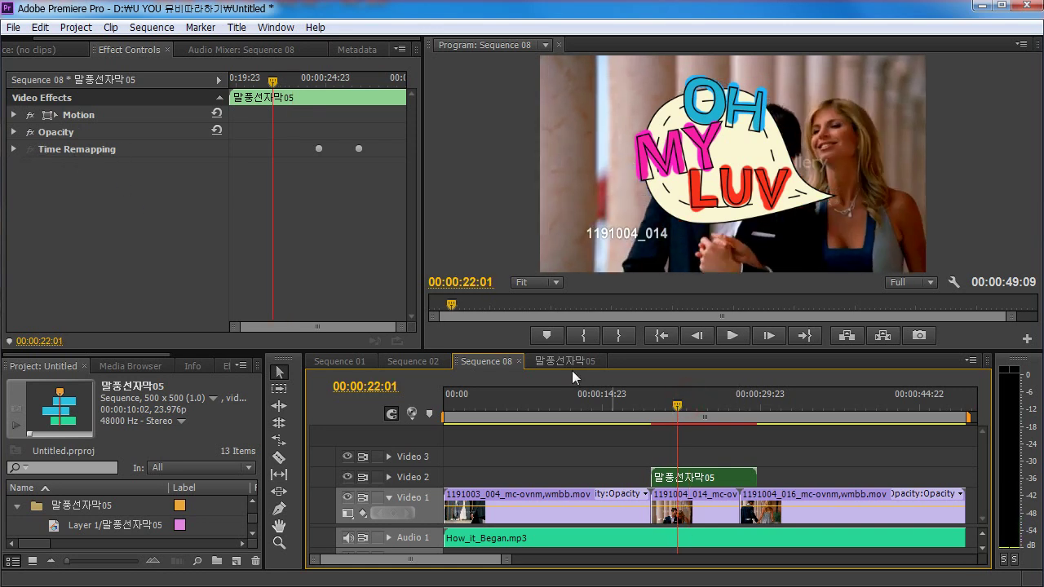
# - Try moving, shrinking and rotating the speech bubble freehand in the preview, and undo the scaling and rotation
pyautogui.click(77, 116)
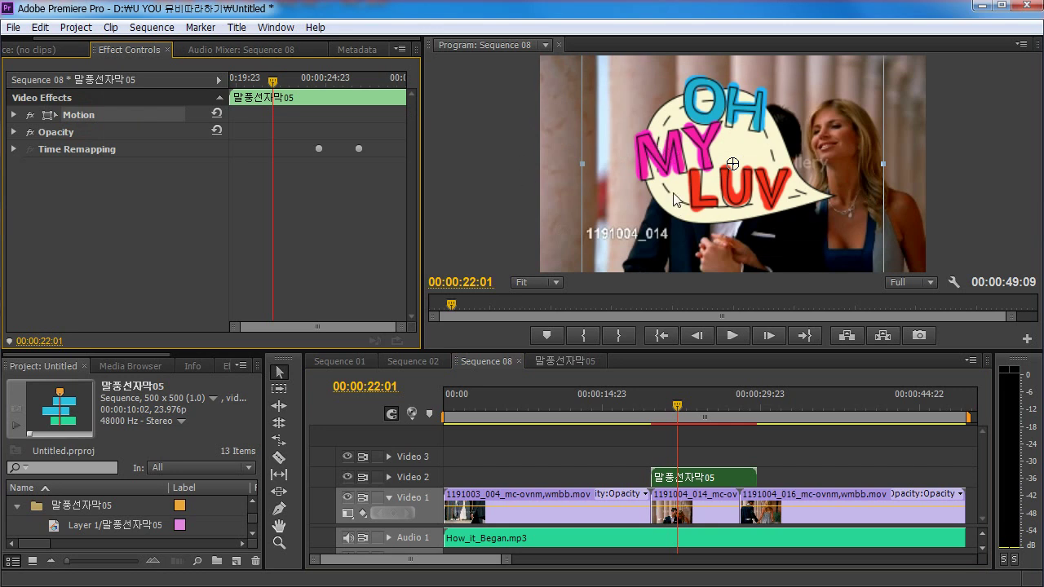
pyautogui.moveTo(673, 199); pyautogui.dragTo(792, 184)
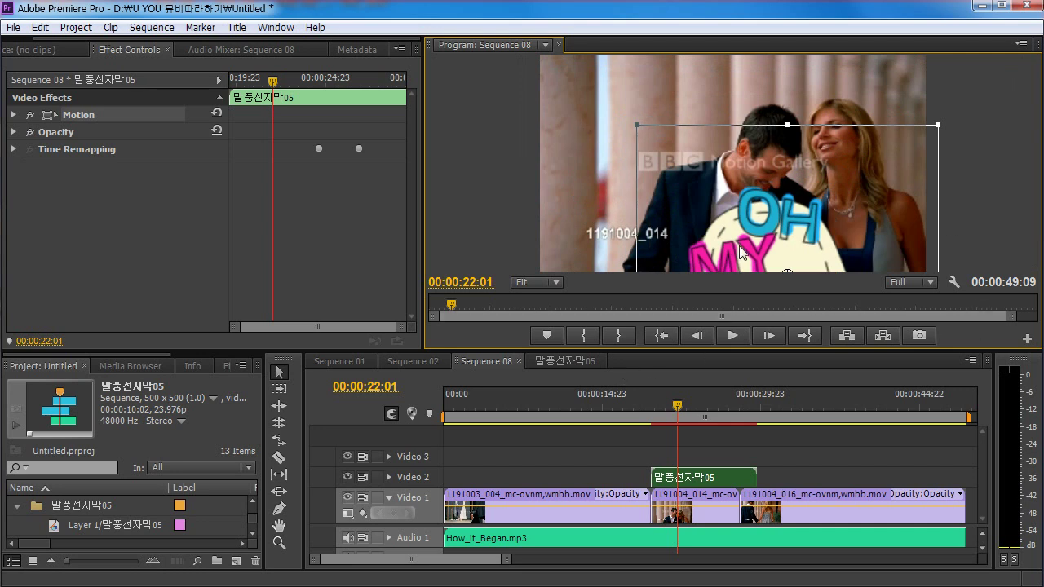
pyautogui.moveTo(724, 247); pyautogui.dragTo(718, 135)
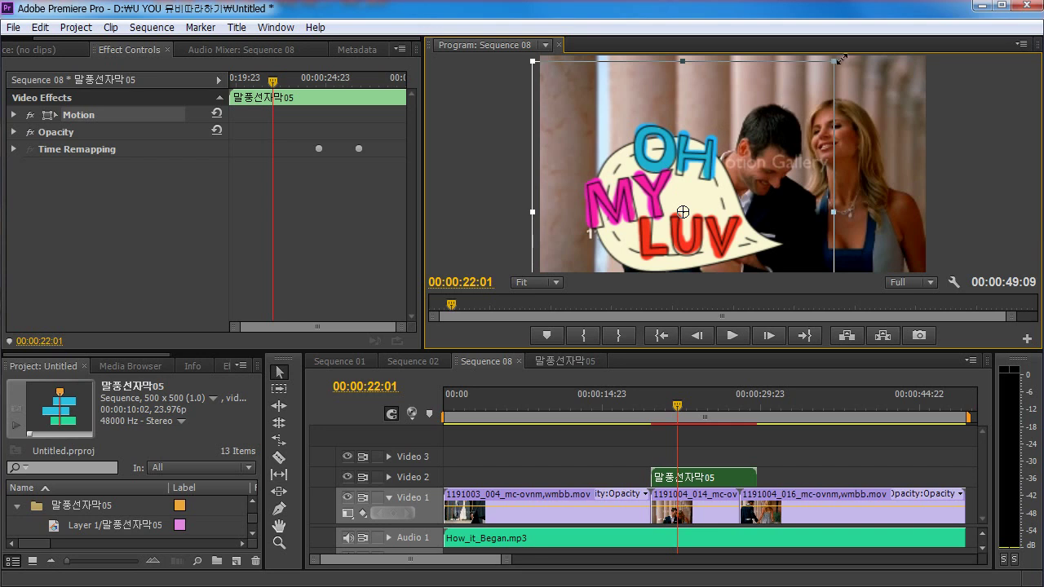
pyautogui.moveTo(842, 58); pyautogui.dragTo(779, 100)
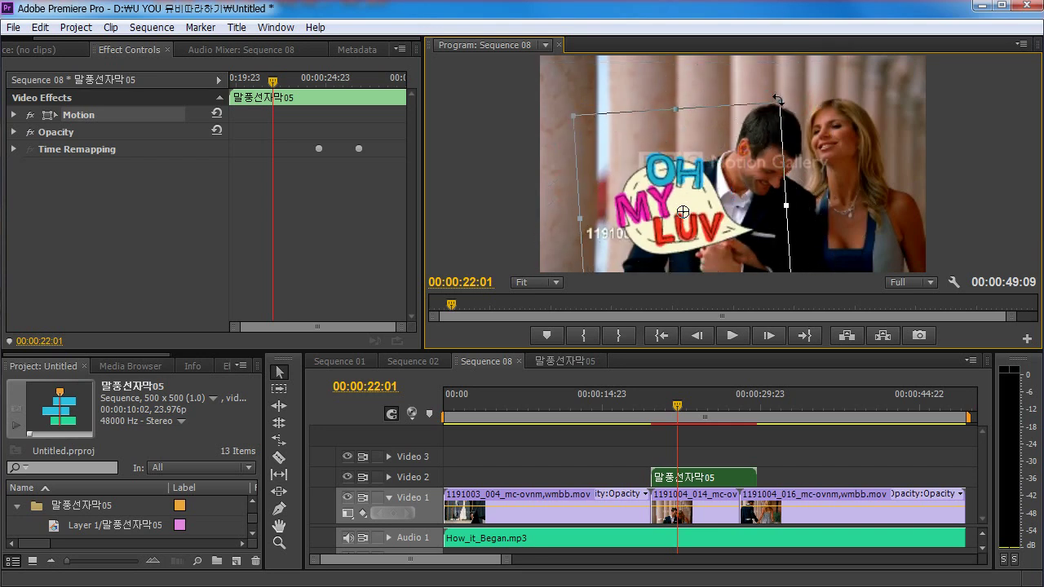
pyautogui.hotkey('ctrl', 'z')
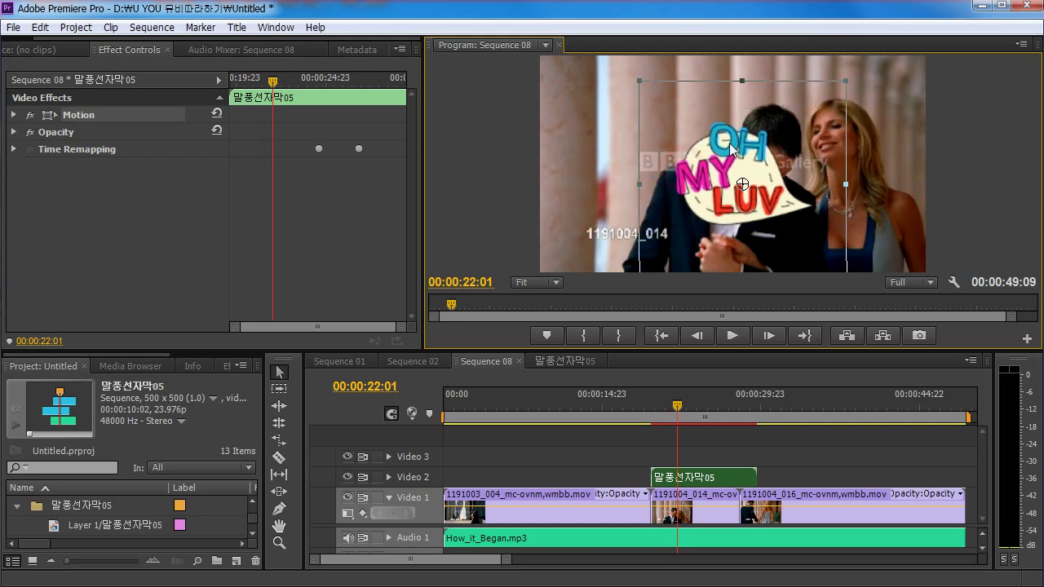
pyautogui.hotkey('ctrl', 'z')
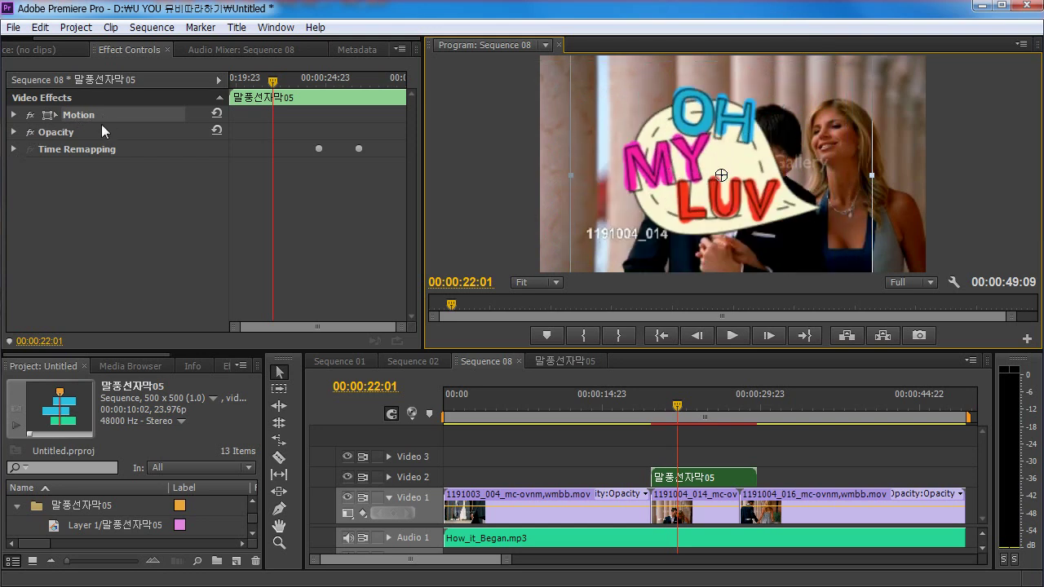
# - Deselect and reselect the title's Motion effect, try moving the bubble in the preview, and undo the move
pyautogui.click(96, 210)
pyautogui.click(708, 181)
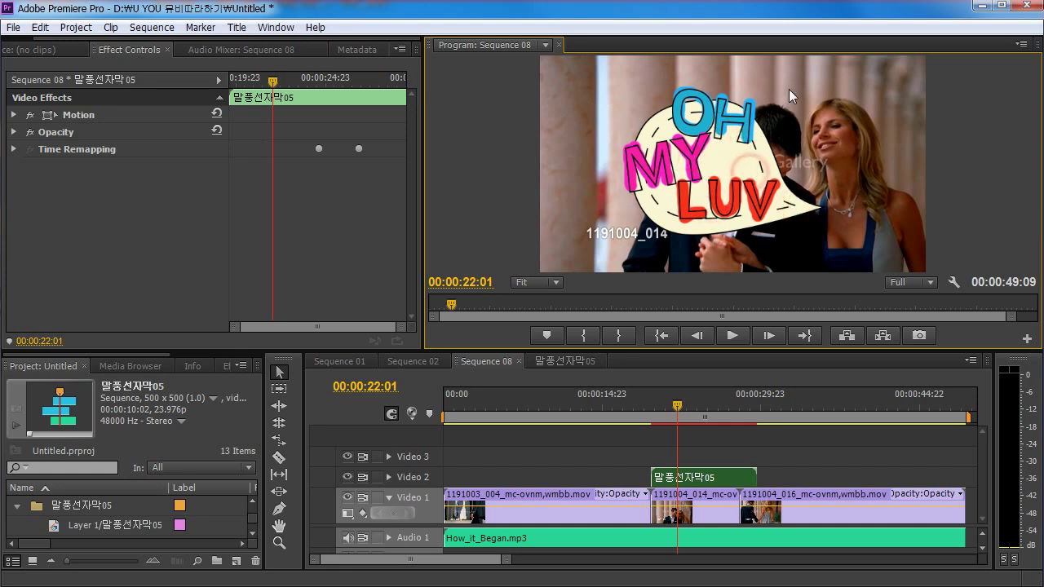
pyautogui.click(81, 115)
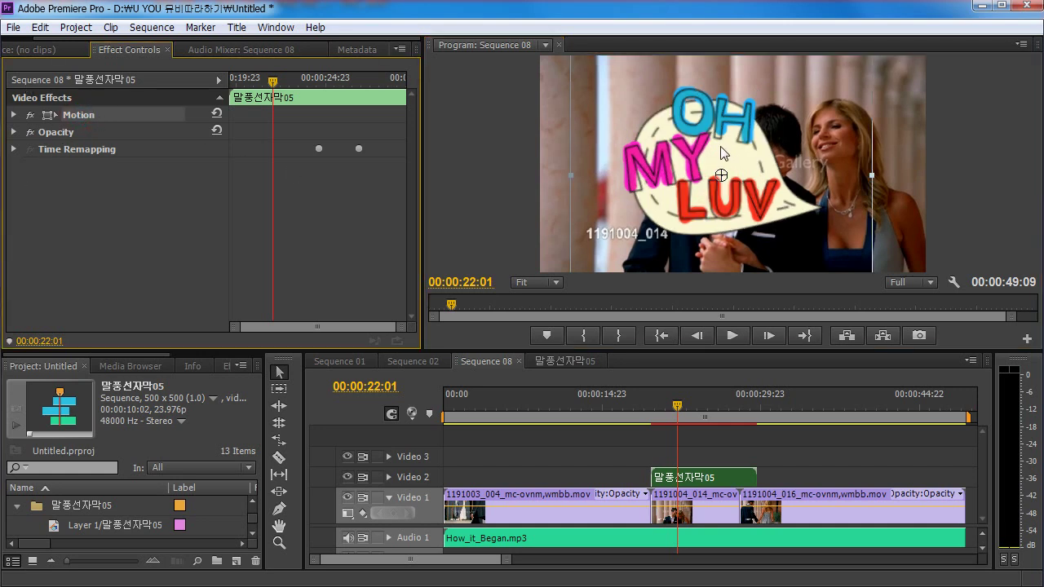
pyautogui.moveTo(721, 154); pyautogui.dragTo(746, 152)
pyautogui.hotkey('ctrl', 'z')
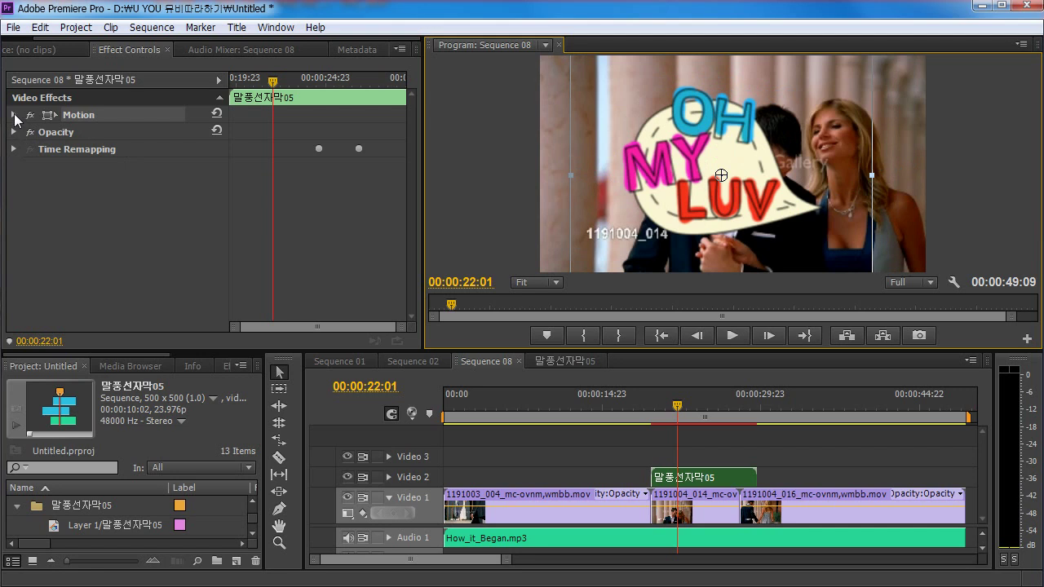
# - Expand the Motion values, try moving the bubble and enlarging it to about 173 scale, and reset Motion to its defaults
pyautogui.click(13, 115)
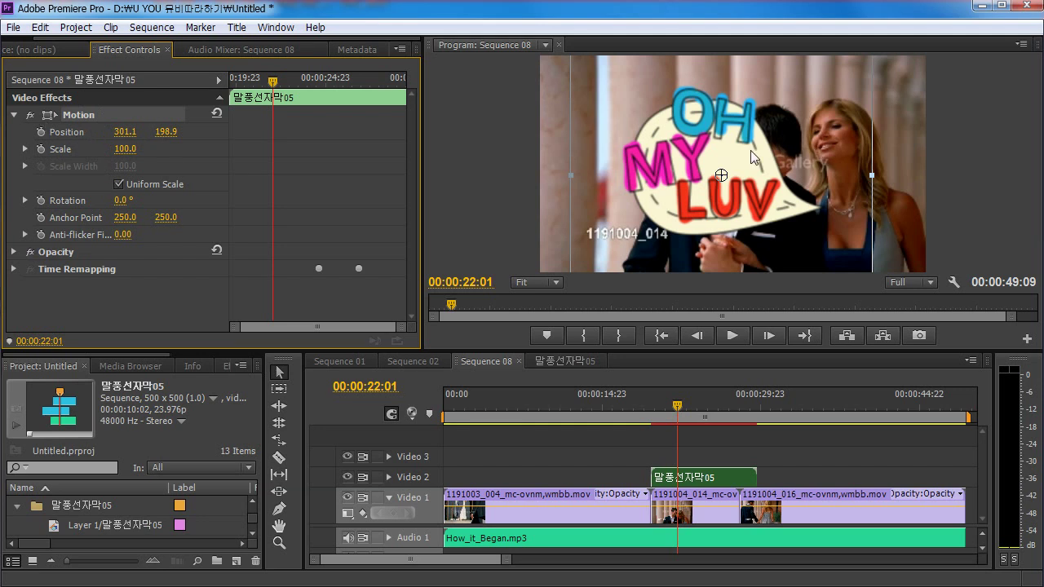
pyautogui.moveTo(751, 151); pyautogui.dragTo(674, 147)
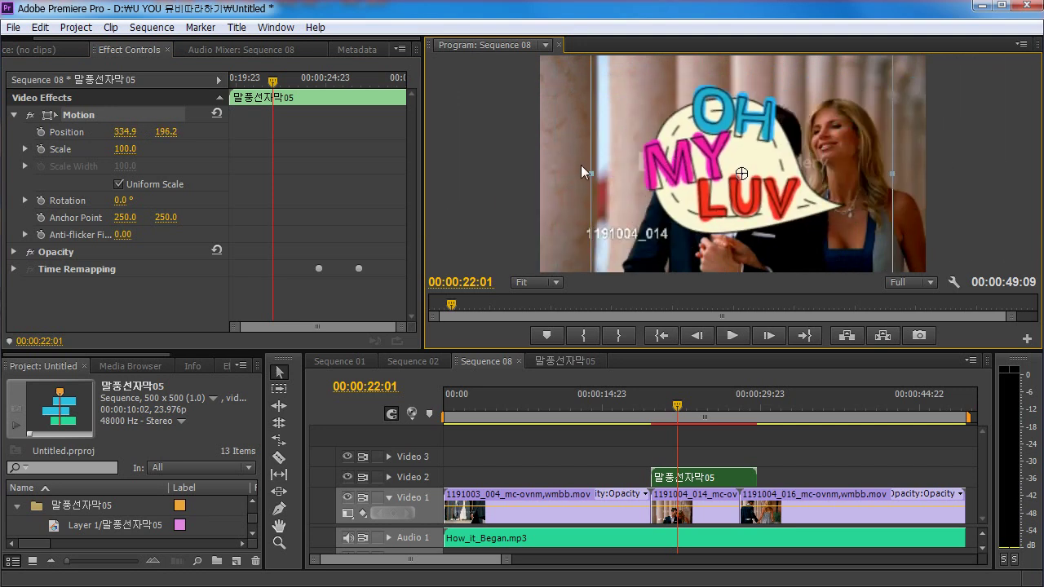
pyautogui.moveTo(587, 172); pyautogui.dragTo(478, 176)
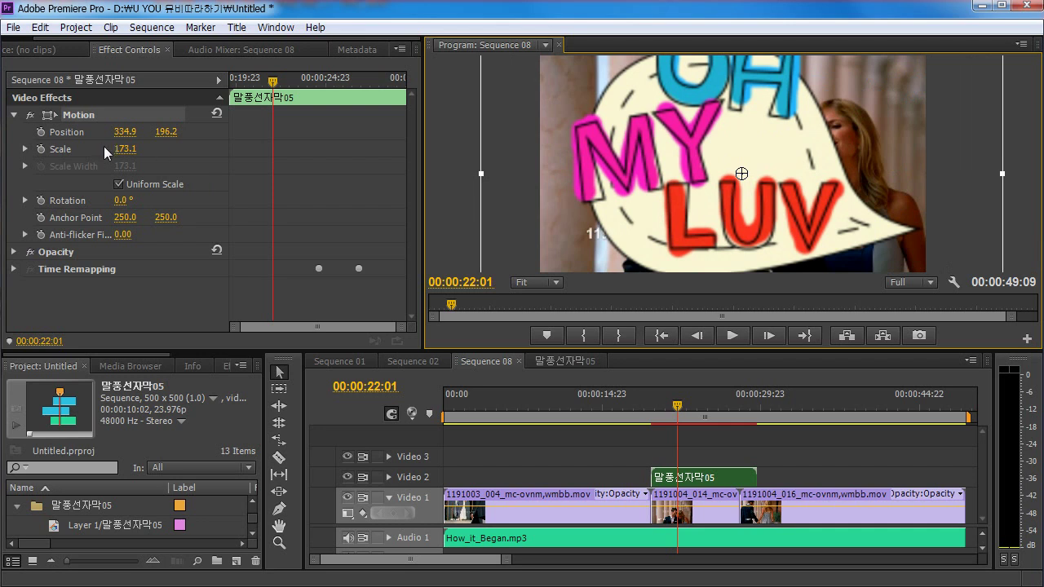
pyautogui.hotkey('ctrl', 'z')
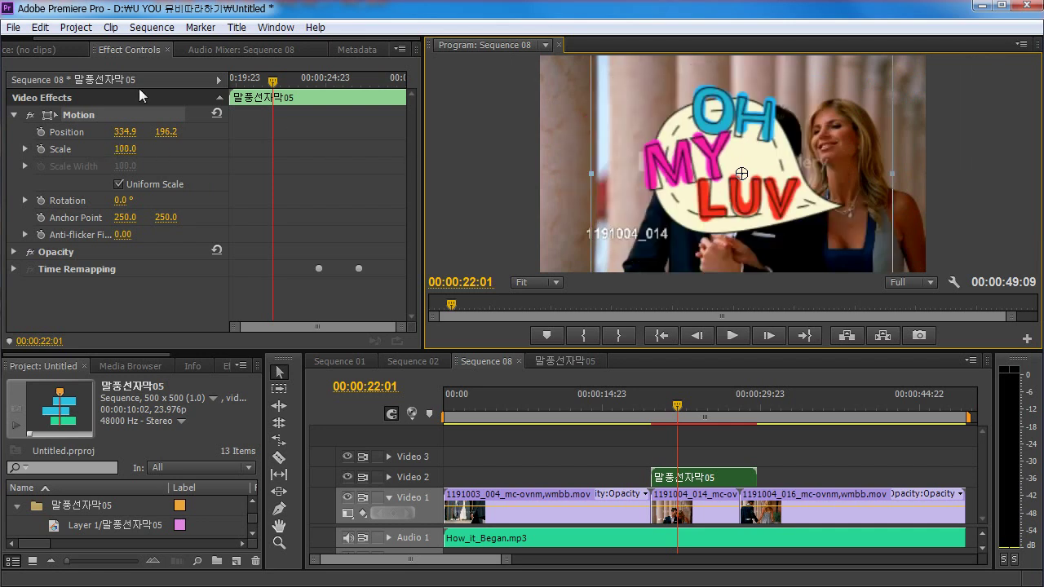
pyautogui.click(217, 114)
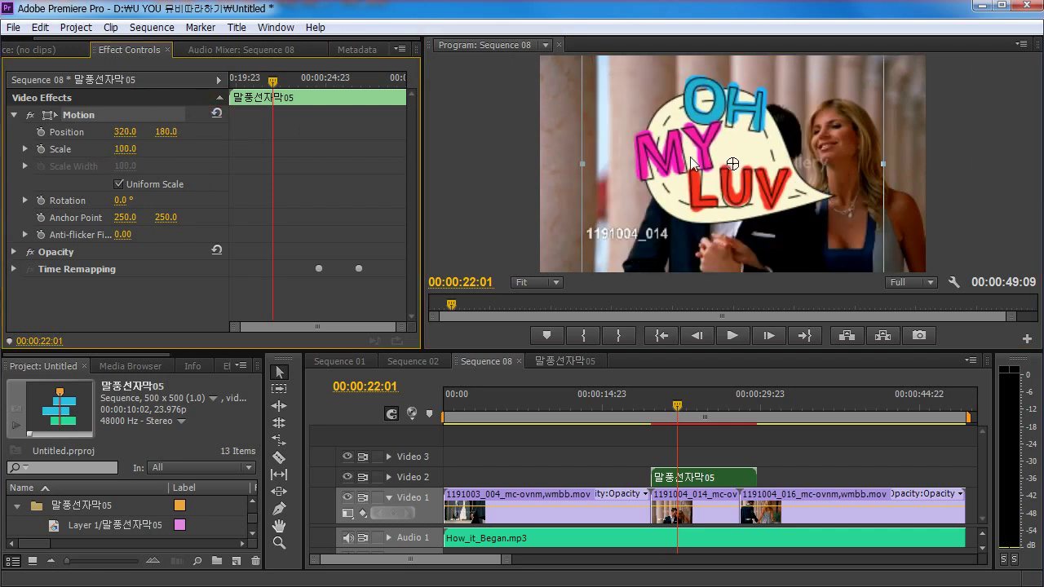
# - At 00:00:19:14, shrink the speech bubble to about 76.2 scale and set a starting Position keyframe at about 284.8, 231.4
pyautogui.moveTo(677, 406)
pyautogui.mouseDown()
pyautogui.moveTo(652, 413)
pyautogui.moveTo(686, 411)
pyautogui.mouseUp()
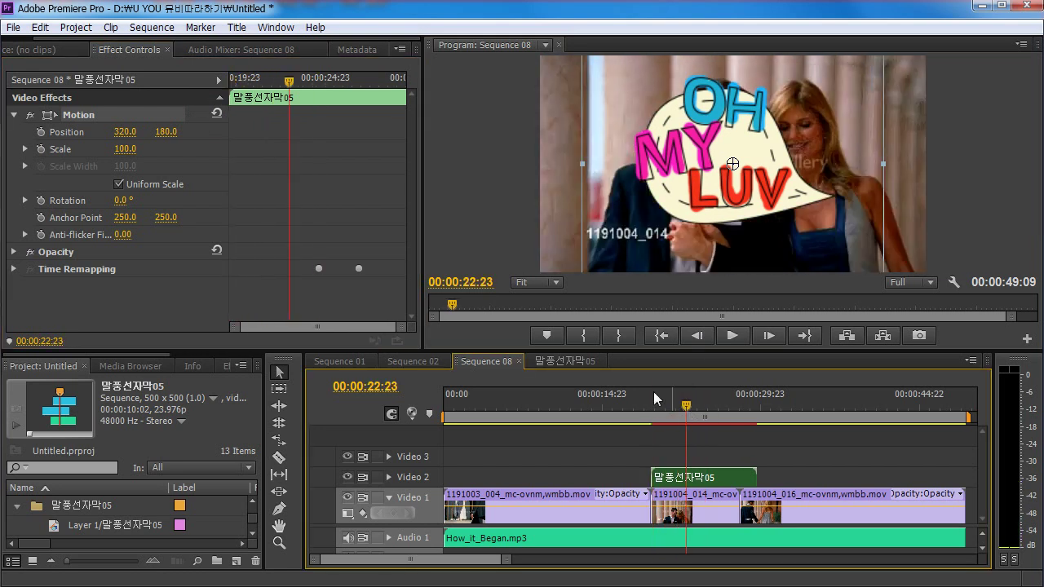
pyautogui.moveTo(283, 88)
pyautogui.mouseDown()
pyautogui.moveTo(298, 86)
pyautogui.moveTo(262, 88)
pyautogui.moveTo(331, 93)
pyautogui.moveTo(283, 87)
pyautogui.mouseUp()
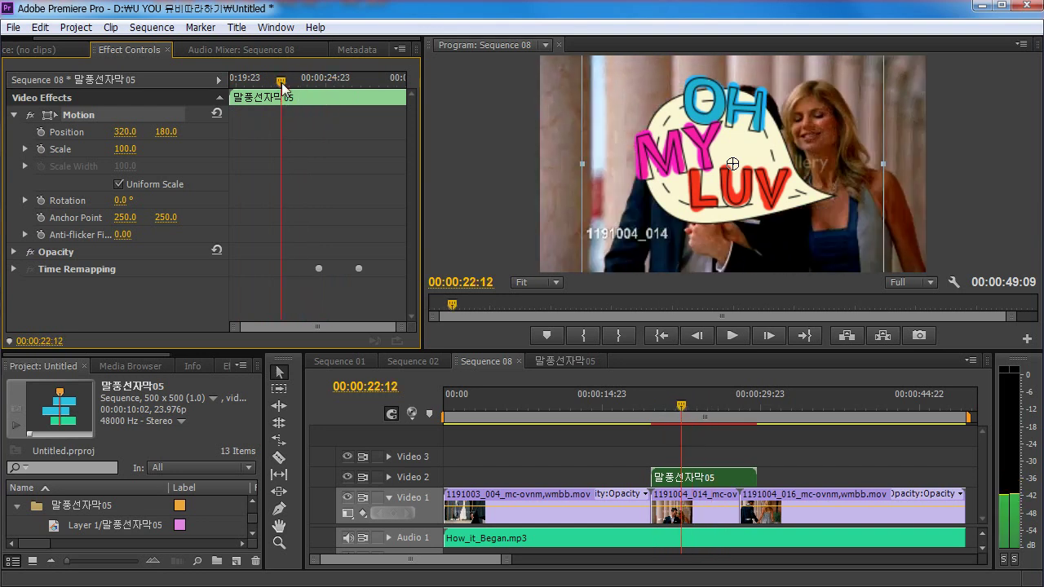
pyautogui.moveTo(283, 85); pyautogui.dragTo(216, 90)
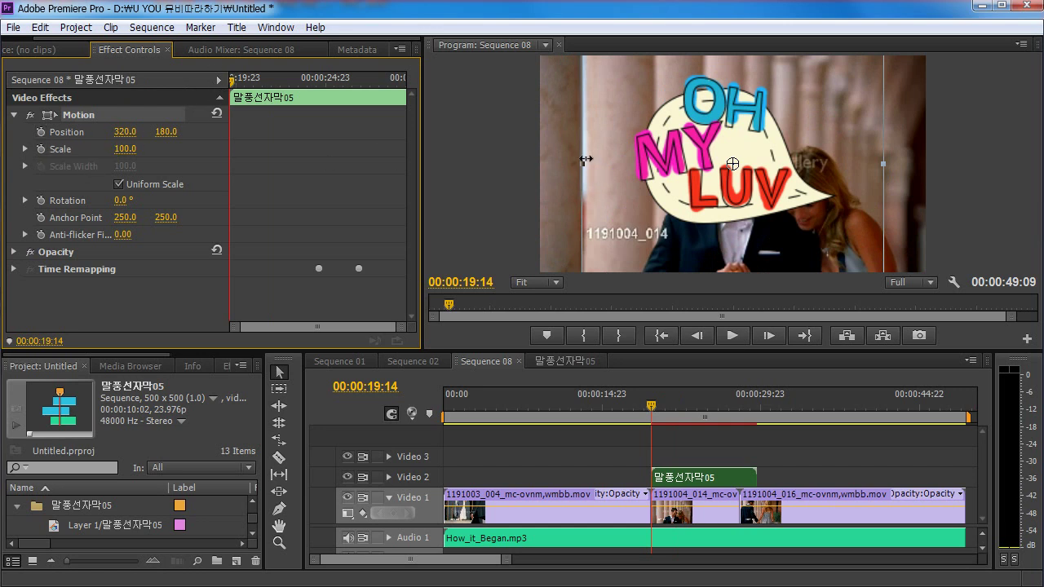
pyautogui.moveTo(585, 159); pyautogui.dragTo(620, 163)
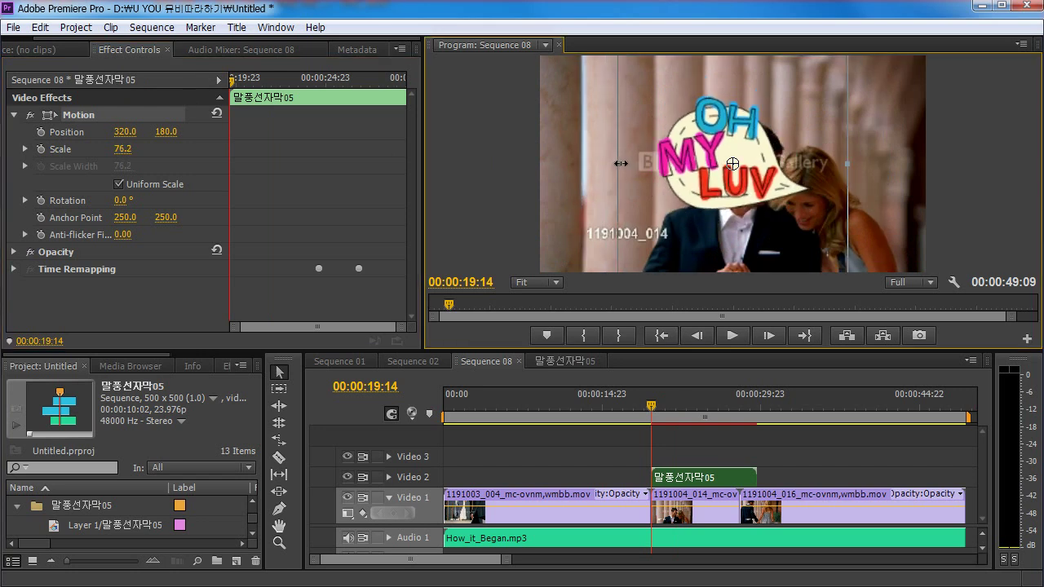
pyautogui.moveTo(737, 171); pyautogui.dragTo(710, 211)
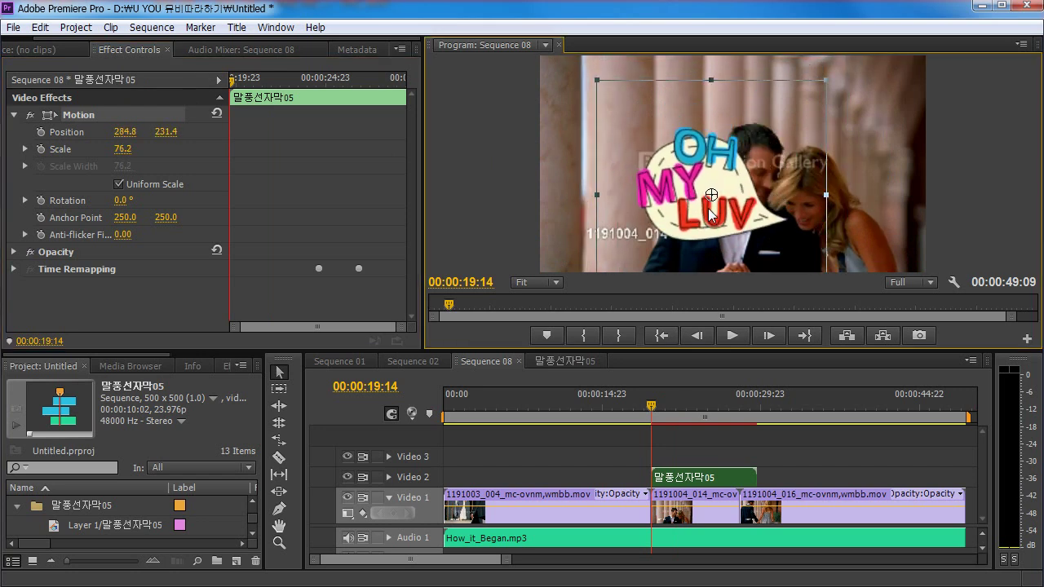
pyautogui.click(40, 131)
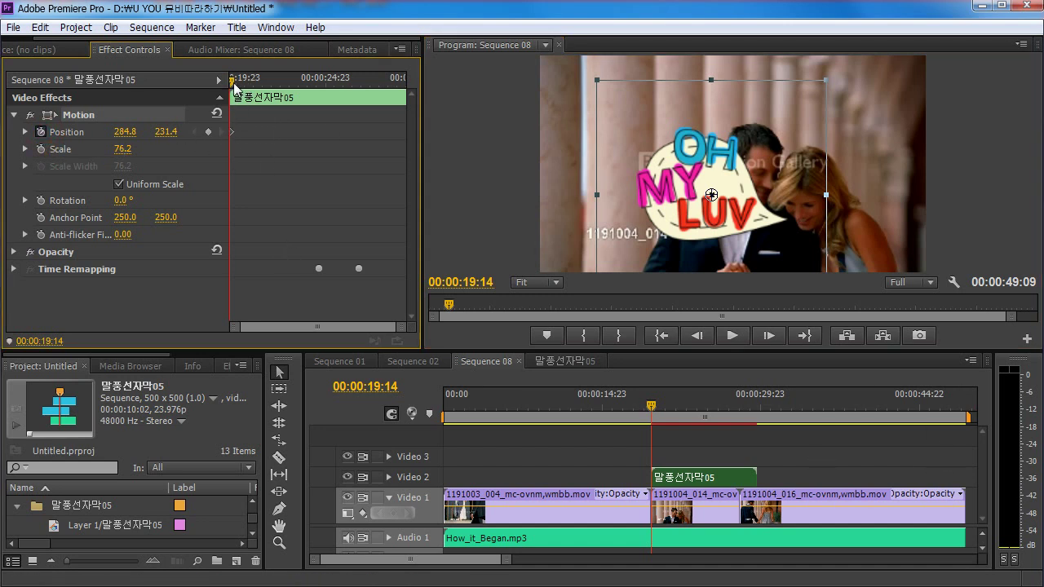
# - Trim the end of the 말풍선자막05 clip to the cut between the 1191004_014 and 1191004_016 clips on Video 1
pyautogui.moveTo(234, 84); pyautogui.dragTo(376, 102)
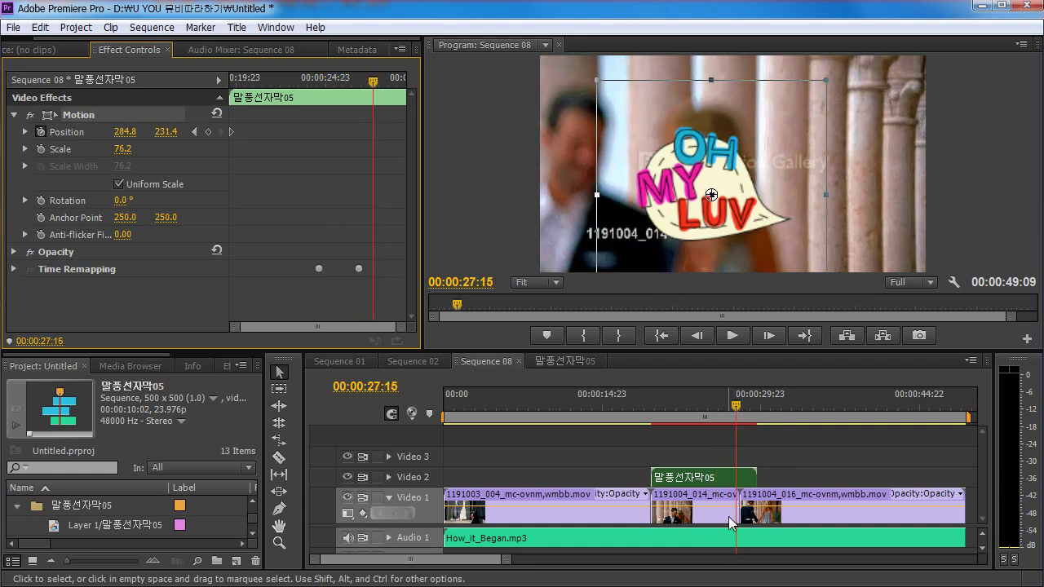
pyautogui.moveTo(739, 416); pyautogui.dragTo(743, 413)
pyautogui.click(741, 416)
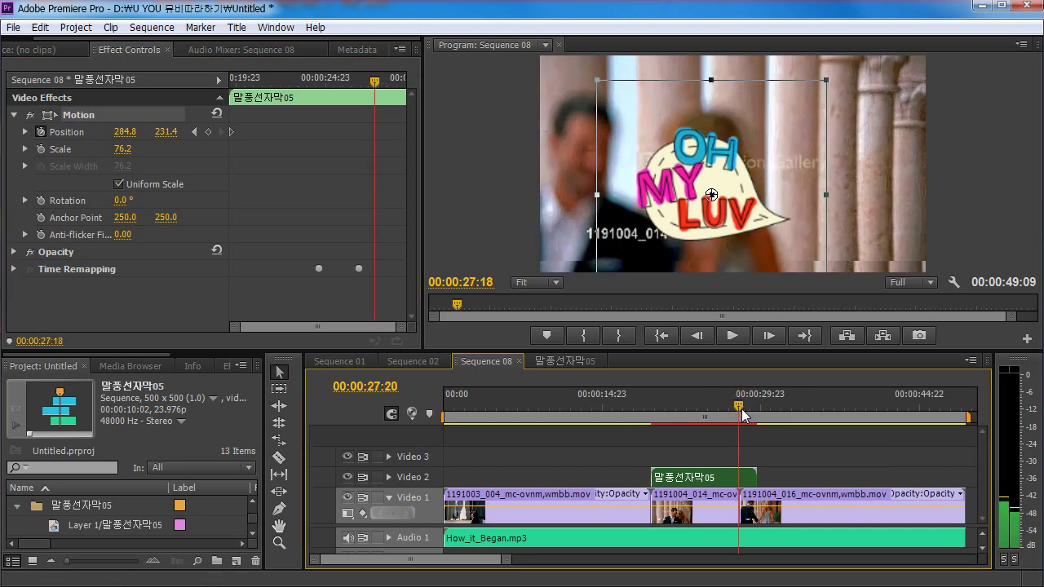
pyautogui.moveTo(755, 477); pyautogui.dragTo(739, 473)
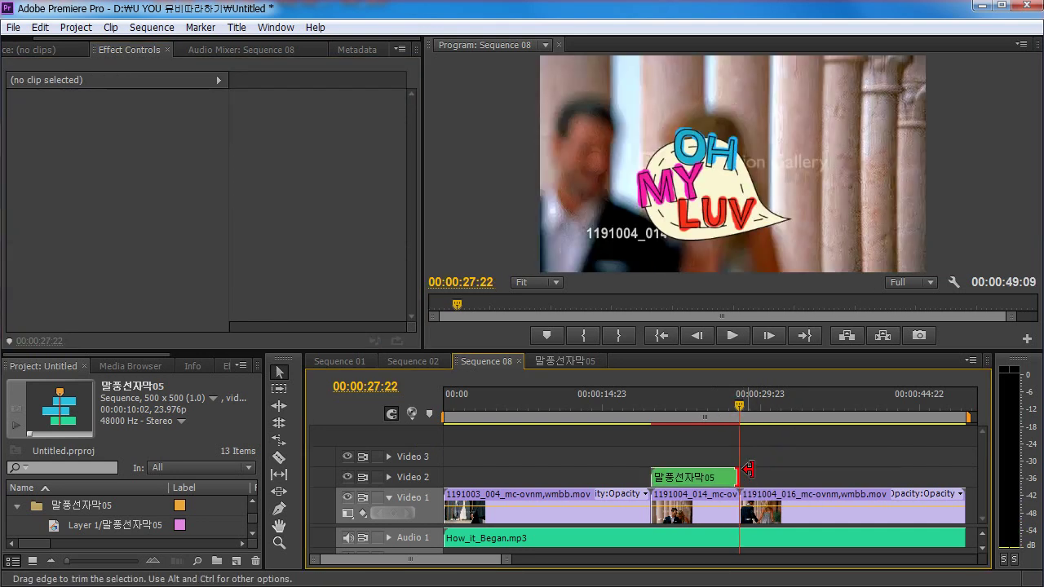
pyautogui.press('=')
pyautogui.press('=')
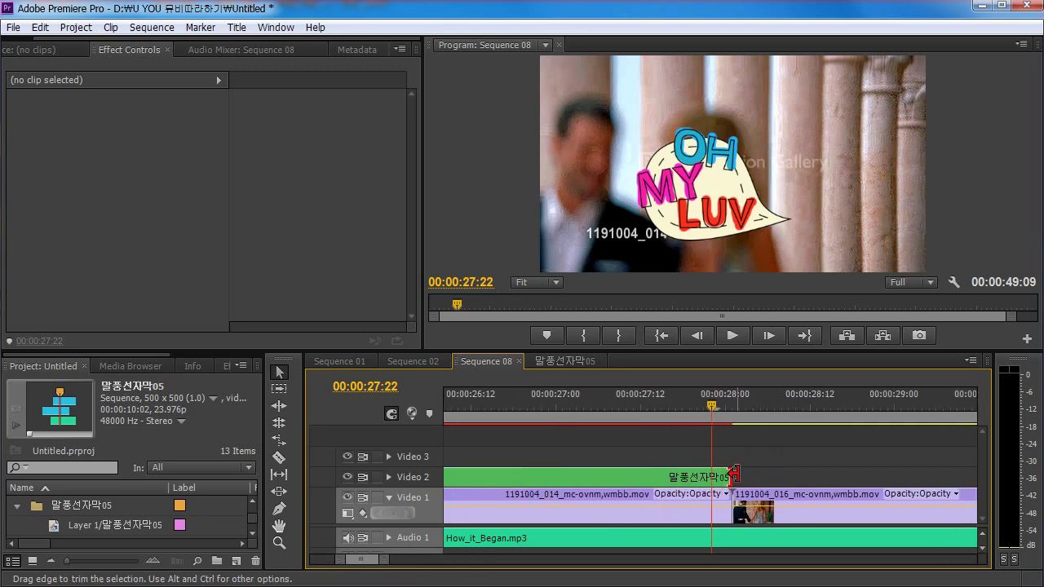
pyautogui.press('-')
pyautogui.press('-')
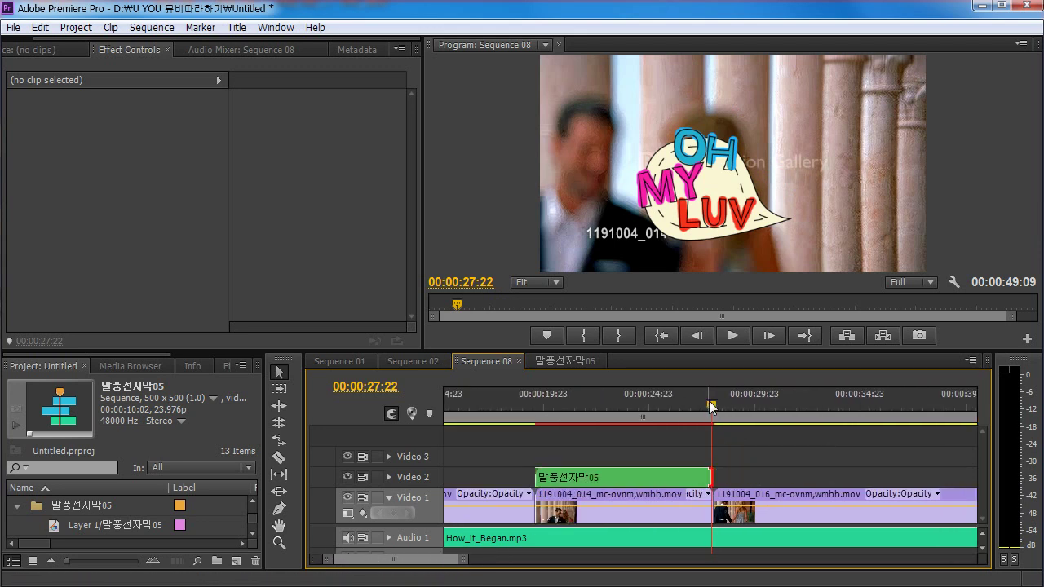
pyautogui.press('=')
# - On the title's last frame, 00:00:28:00, move the speech bubble up and left in the frame to set an ending Position keyframe
pyautogui.moveTo(709, 402); pyautogui.dragTo(672, 408)
pyautogui.click(603, 467)
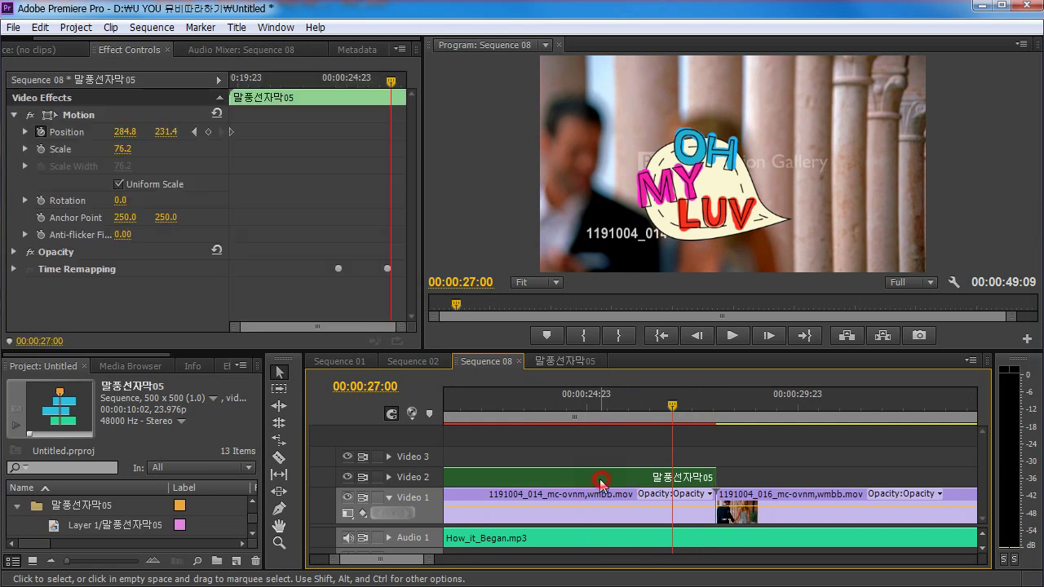
pyautogui.moveTo(390, 85); pyautogui.dragTo(430, 79)
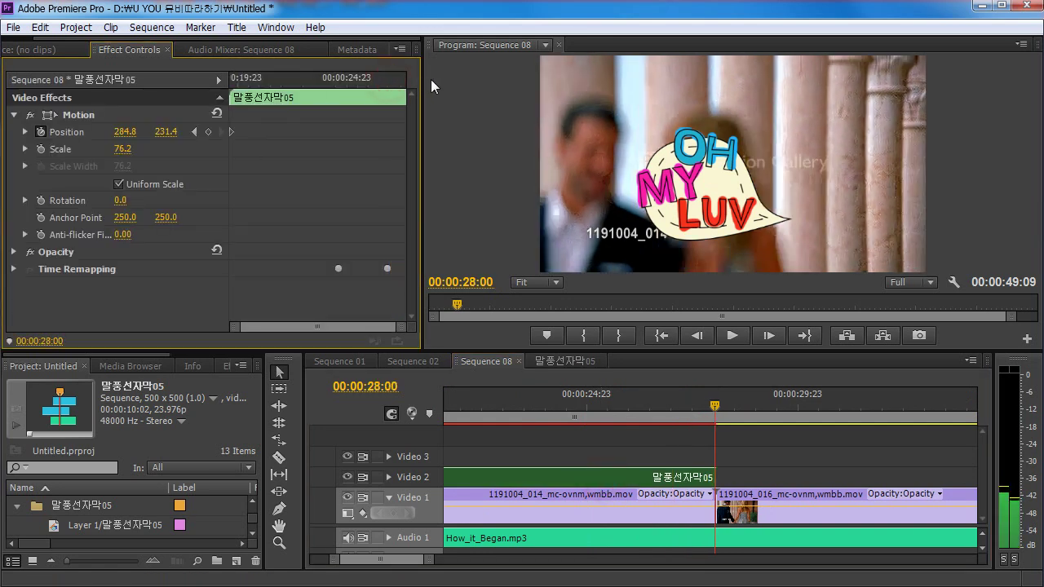
pyautogui.press('Right')
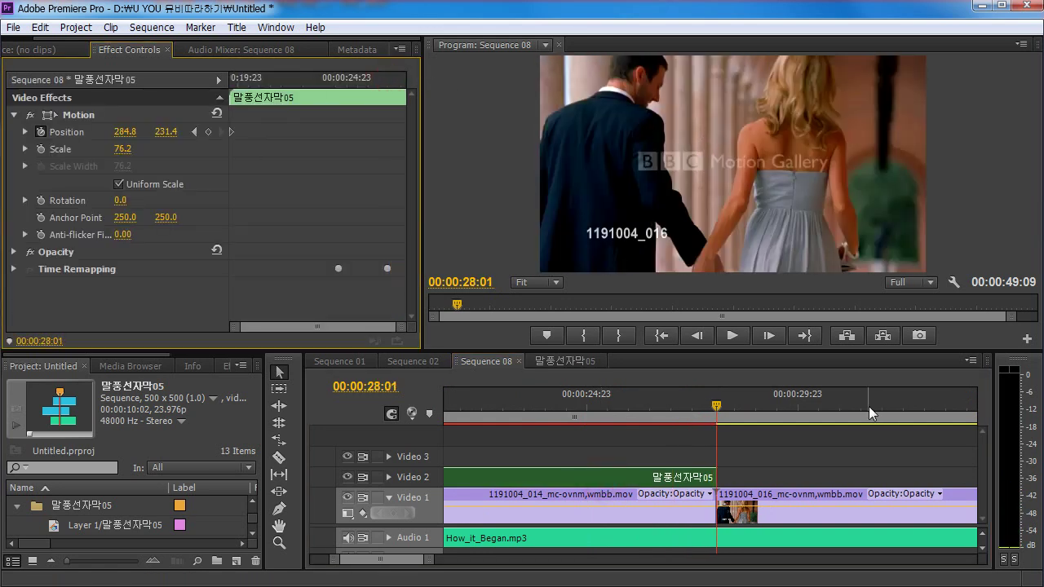
pyautogui.press('Left')
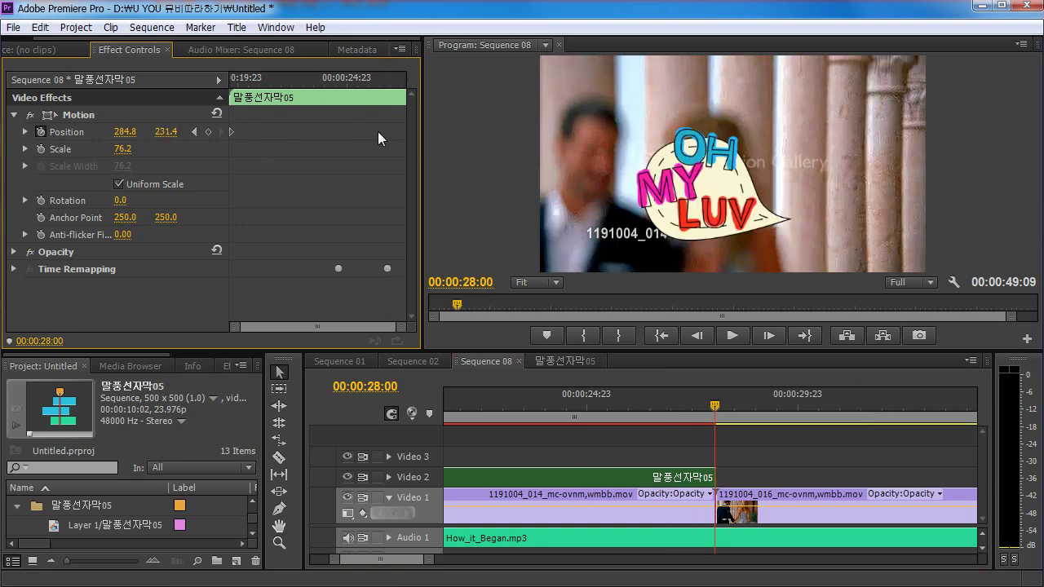
pyautogui.click(714, 211)
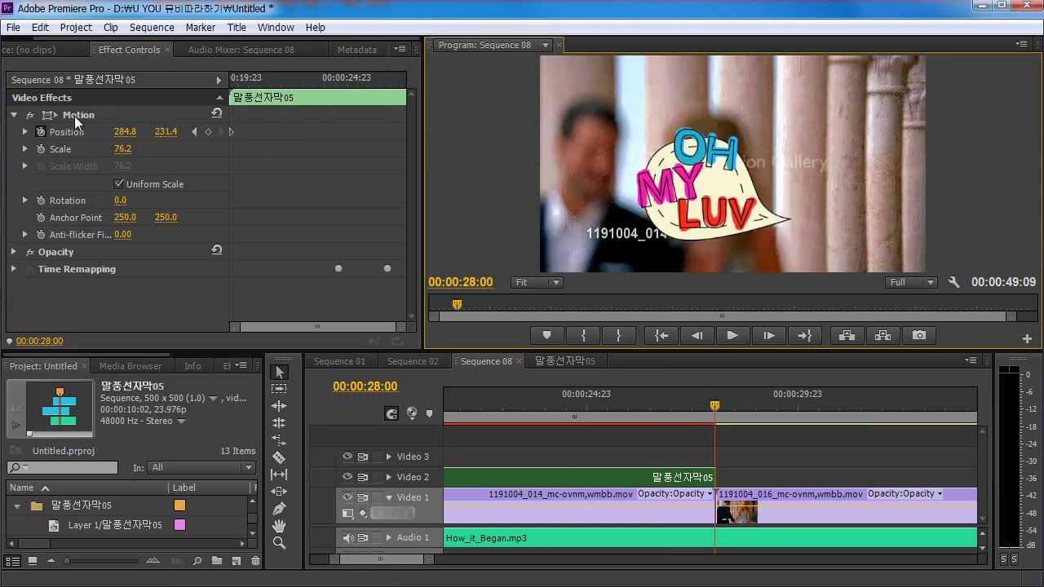
pyautogui.click(74, 115)
pyautogui.moveTo(699, 226); pyautogui.dragTo(572, 157)
# - Scrub through the title clip to check the bubble's straight movement between its two Position keyframes
pyautogui.moveTo(714, 408); pyautogui.dragTo(533, 426)
pyautogui.moveTo(746, 426); pyautogui.dragTo(729, 424)
pyautogui.press('-')
pyautogui.press('-')
pyautogui.press('-')
pyautogui.press('-')
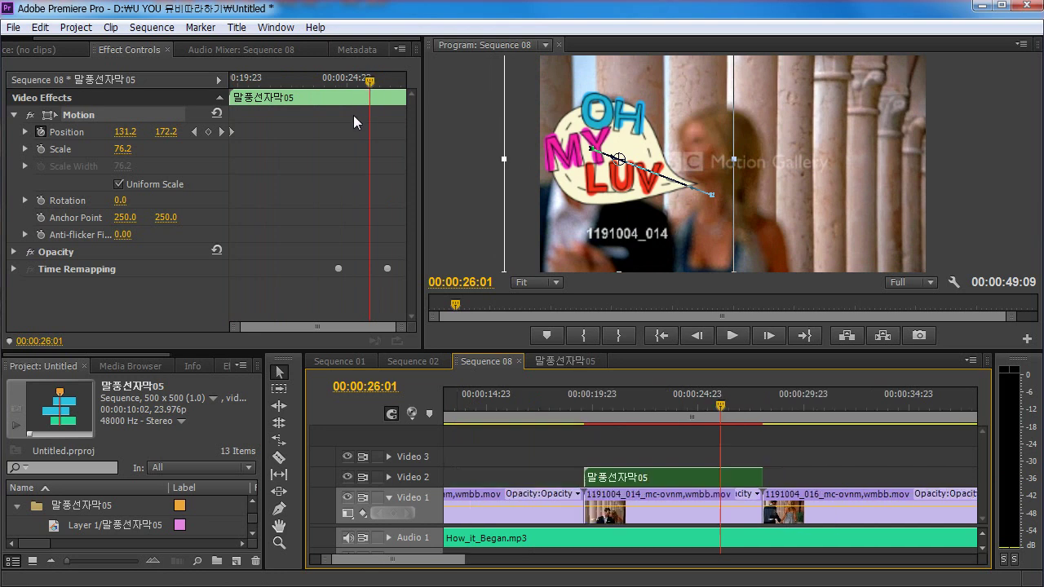
pyautogui.click(341, 95)
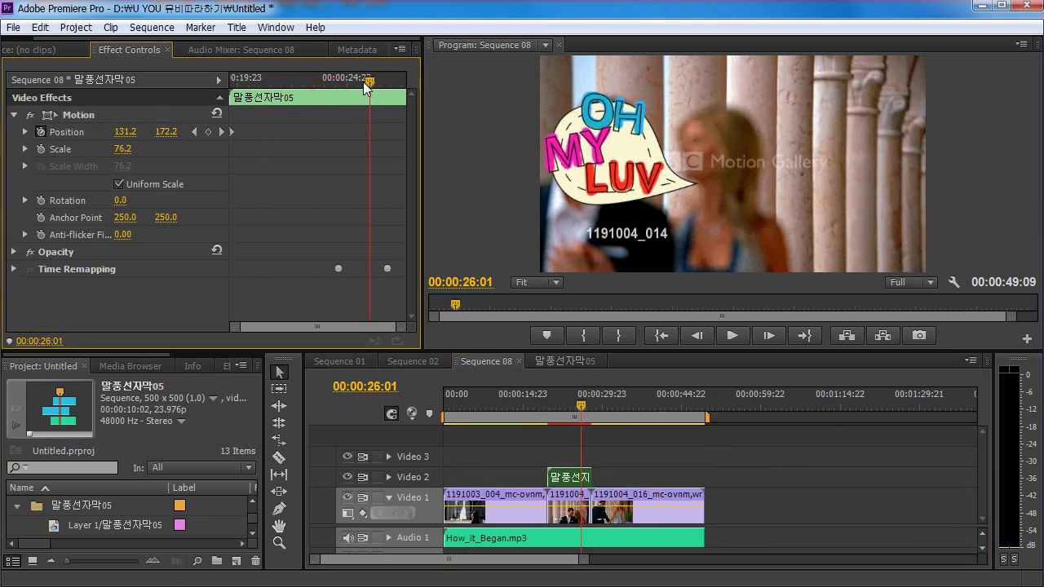
pyautogui.moveTo(363, 82)
pyautogui.mouseDown()
pyautogui.moveTo(423, 78)
pyautogui.moveTo(314, 80)
pyautogui.moveTo(439, 83)
pyautogui.moveTo(180, 84)
pyautogui.moveTo(400, 98)
pyautogui.moveTo(345, 88)
pyautogui.mouseUp()
pyautogui.click(84, 116)
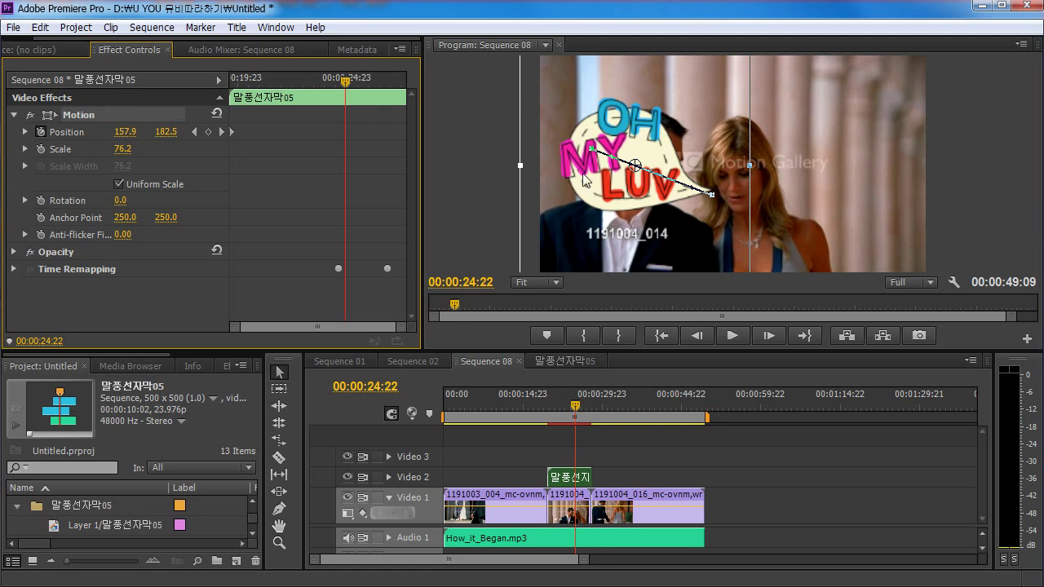
pyautogui.moveTo(577, 397)
pyautogui.mouseDown()
pyautogui.moveTo(553, 403)
pyautogui.moveTo(568, 399)
pyautogui.mouseUp()
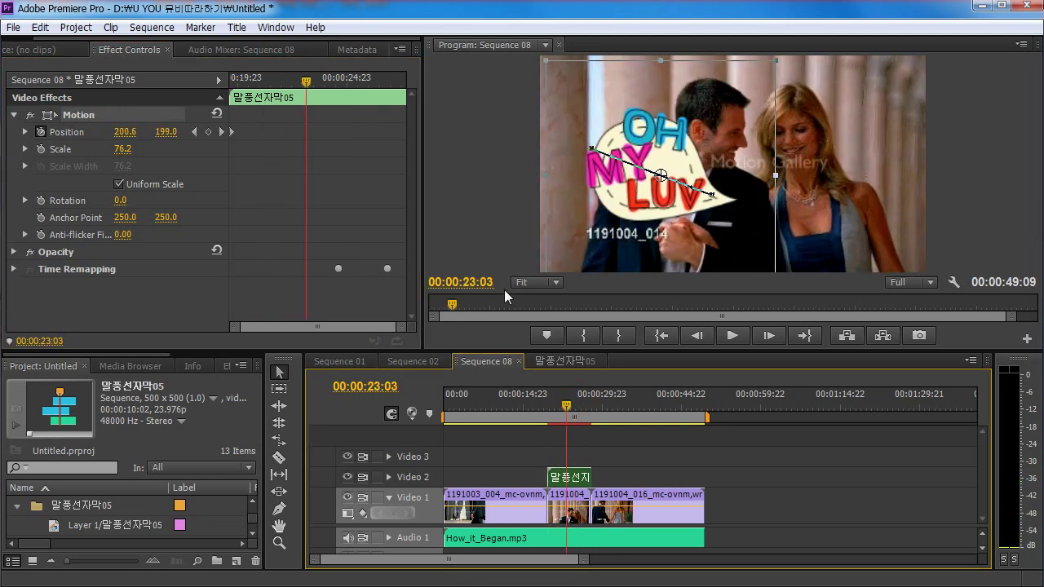
# - Bend the bubble's path with five more Position keyframes, from 00:00:20:19 at about 330.5, 170.3 to near the clip's end
pyautogui.moveTo(563, 412); pyautogui.dragTo(552, 414)
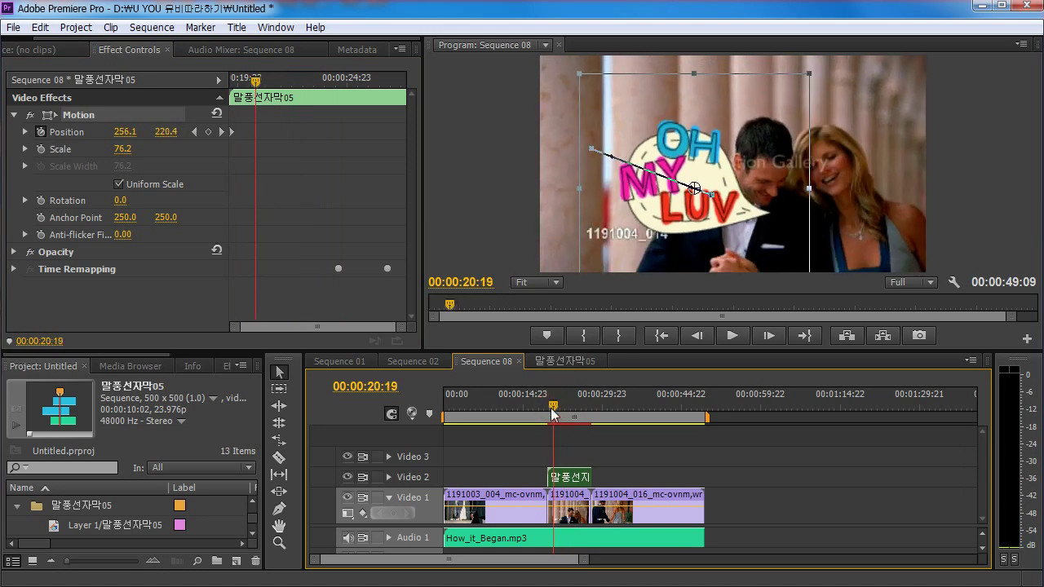
pyautogui.moveTo(668, 201); pyautogui.dragTo(706, 177)
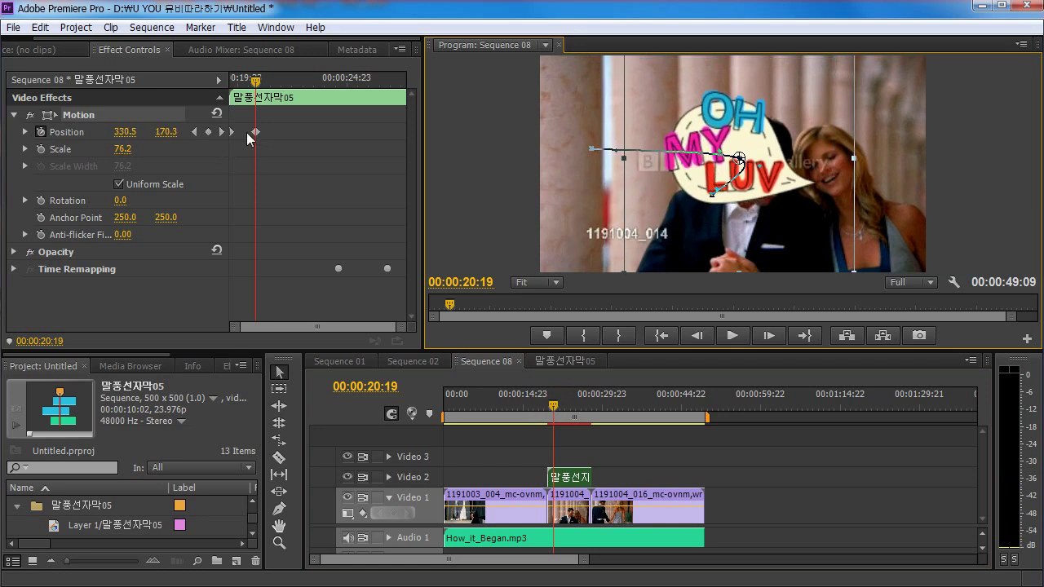
pyautogui.moveTo(554, 405); pyautogui.dragTo(563, 405)
pyautogui.moveTo(671, 181); pyautogui.dragTo(677, 137)
pyautogui.moveTo(558, 410); pyautogui.dragTo(575, 402)
pyautogui.click(655, 169)
pyautogui.moveTo(655, 168); pyautogui.dragTo(651, 186)
pyautogui.moveTo(573, 409); pyautogui.dragTo(580, 406)
pyautogui.moveTo(642, 180); pyautogui.dragTo(615, 161)
pyautogui.moveTo(582, 409); pyautogui.dragTo(585, 409)
pyautogui.moveTo(600, 178); pyautogui.dragTo(594, 174)
# - Add Position keyframes at 00:00:20:05 (about 310.5, 234.9), 00:00:21:10 (about 338.3, 117.1) and 00:00:24:16 (about 181.9, 179.8)
pyautogui.moveTo(587, 407); pyautogui.dragTo(555, 421)
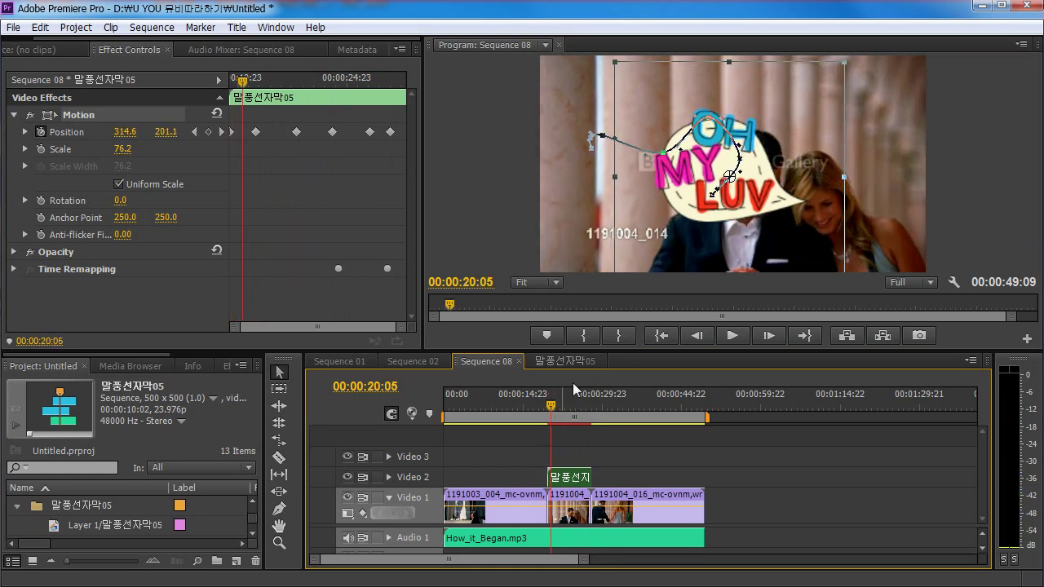
pyautogui.moveTo(750, 189); pyautogui.dragTo(747, 211)
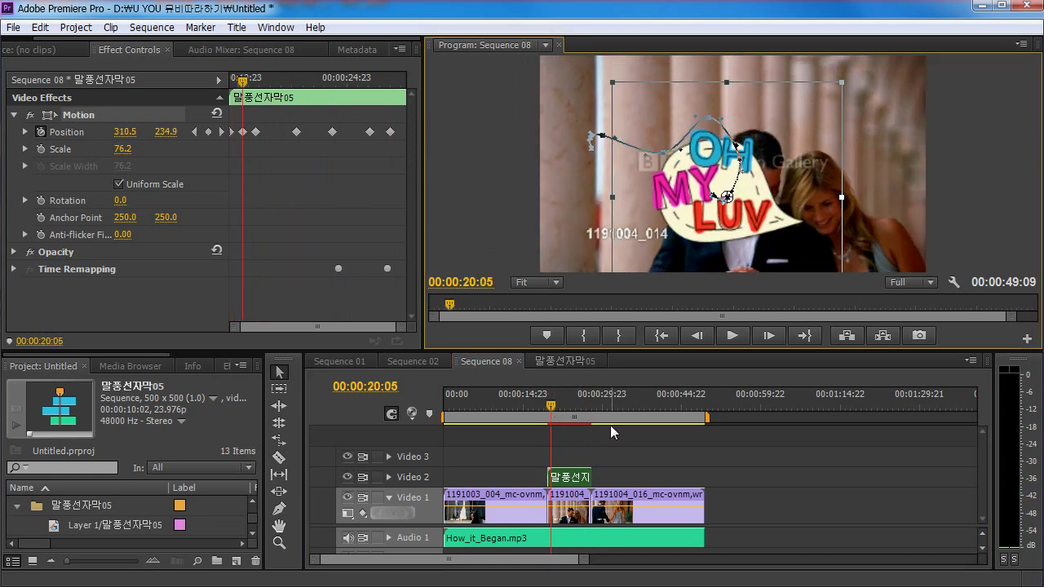
pyautogui.moveTo(554, 404); pyautogui.dragTo(558, 406)
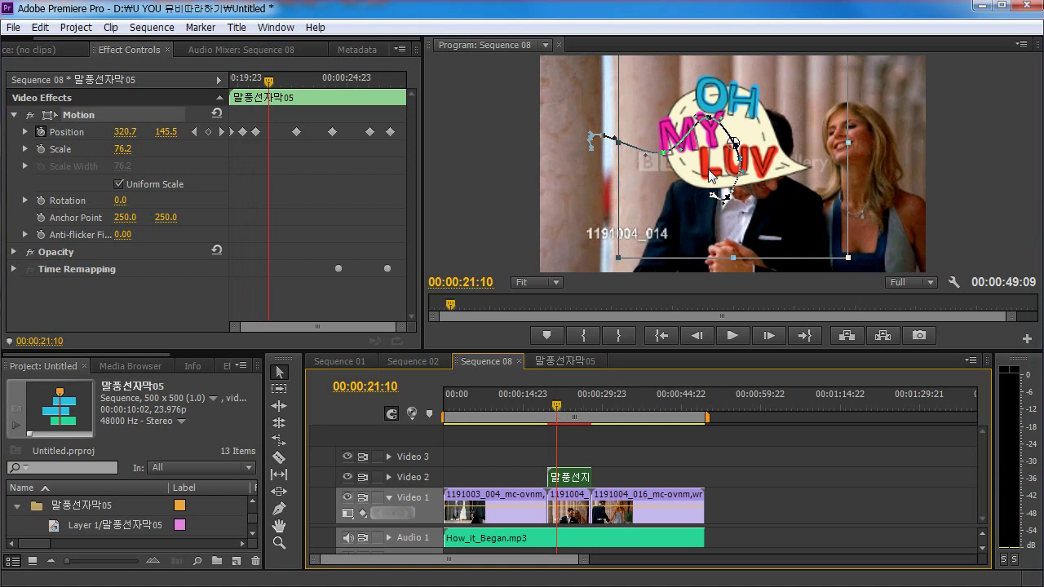
pyautogui.moveTo(714, 178); pyautogui.dragTo(725, 161)
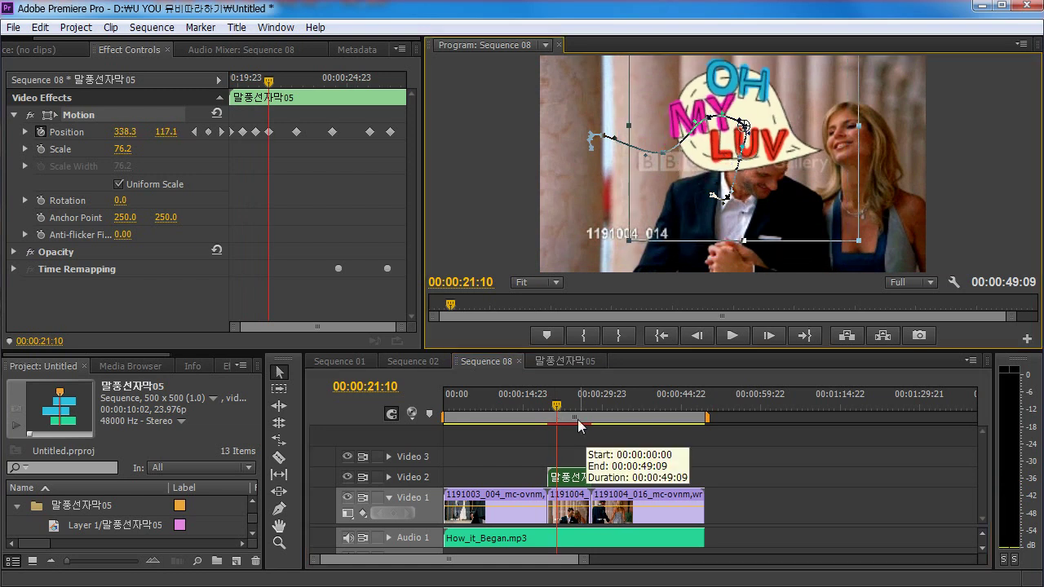
pyautogui.moveTo(557, 402); pyautogui.dragTo(576, 404)
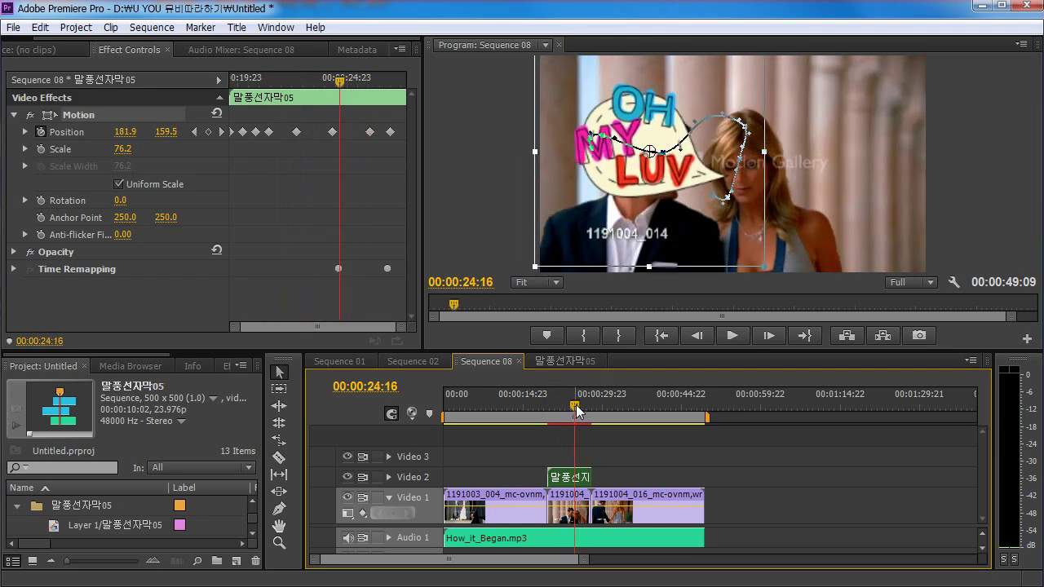
pyautogui.moveTo(684, 178); pyautogui.dragTo(682, 189)
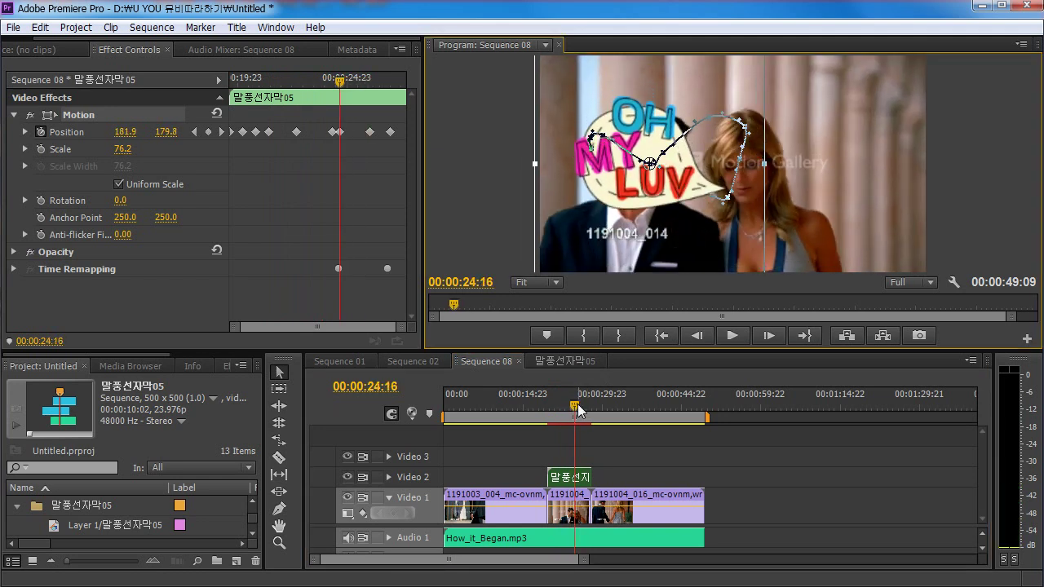
# - Play and scrub the title clip from its start to review the bubble's curved movement, and return the playhead to 00:00:19:17
pyautogui.moveTo(577, 408); pyautogui.dragTo(545, 441)
pyautogui.press('space')
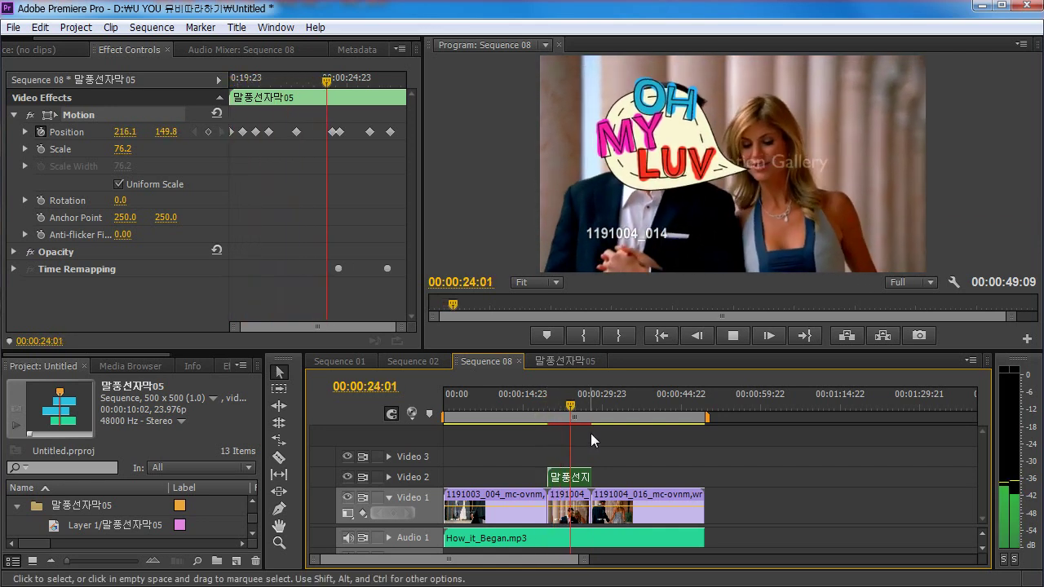
pyautogui.press('space')
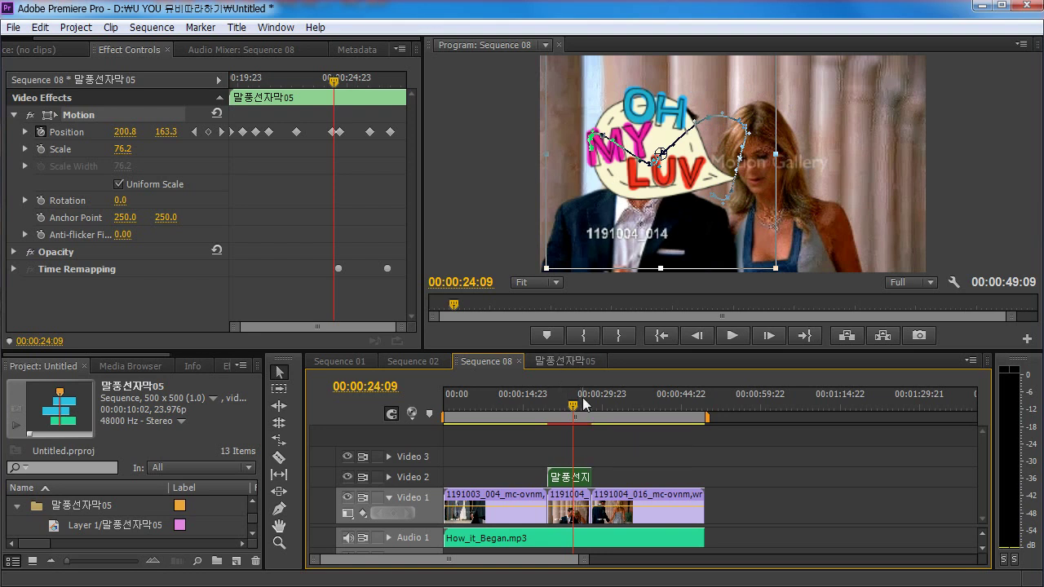
pyautogui.moveTo(569, 418); pyautogui.dragTo(559, 418)
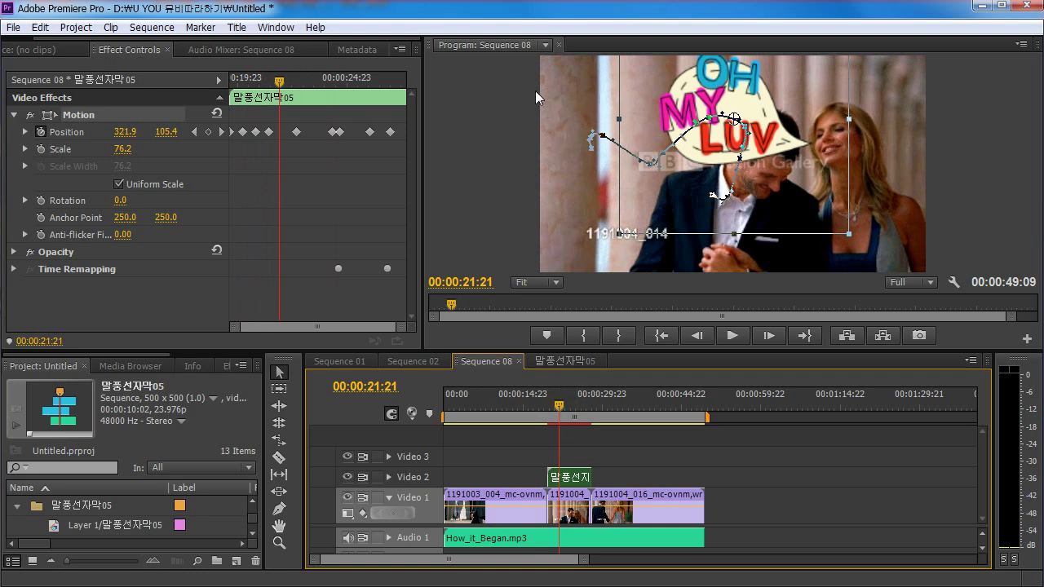
pyautogui.click(551, 406)
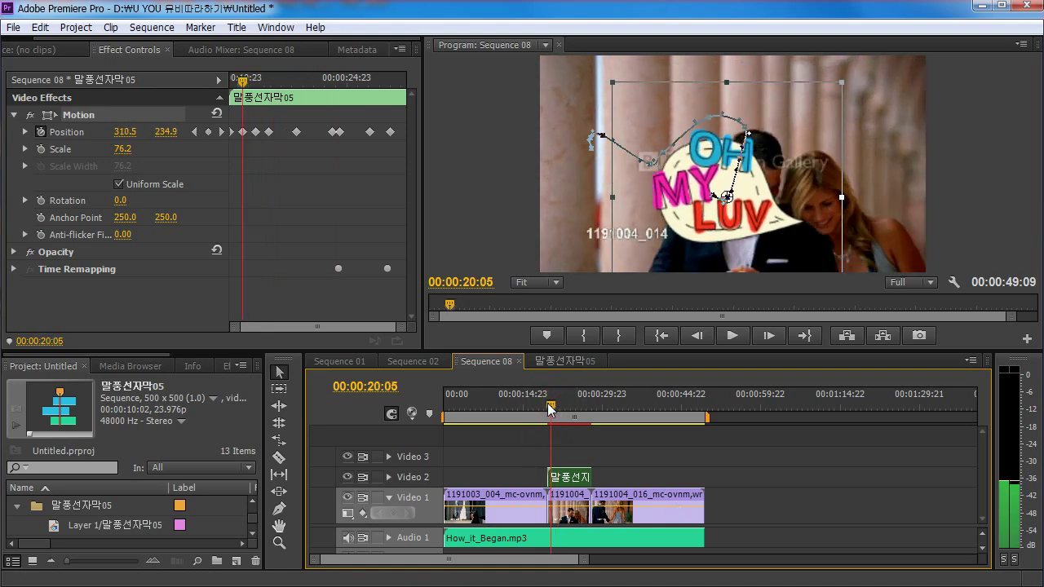
pyautogui.moveTo(547, 403); pyautogui.dragTo(558, 400)
pyautogui.press('space')
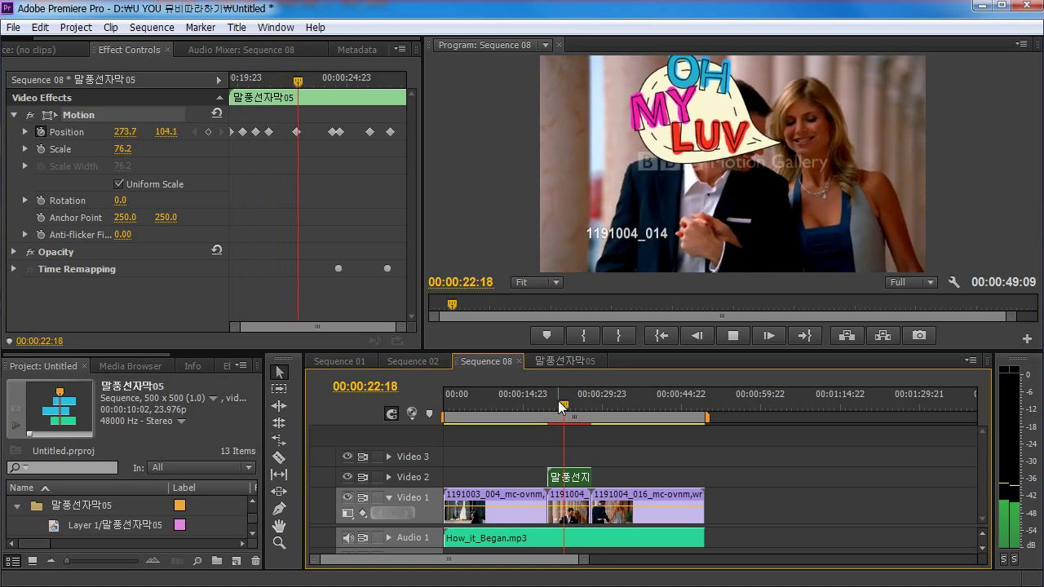
pyautogui.press('space')
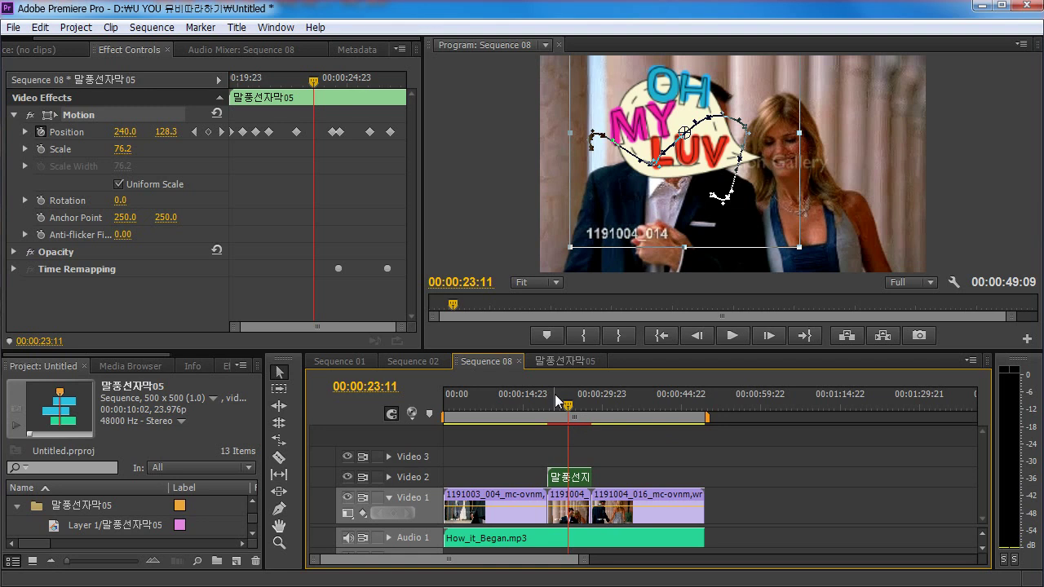
pyautogui.moveTo(558, 400)
pyautogui.mouseDown()
pyautogui.moveTo(584, 406)
pyautogui.moveTo(548, 421)
pyautogui.moveTo(601, 407)
pyautogui.moveTo(593, 404)
pyautogui.moveTo(627, 407)
pyautogui.moveTo(548, 416)
pyautogui.mouseUp()
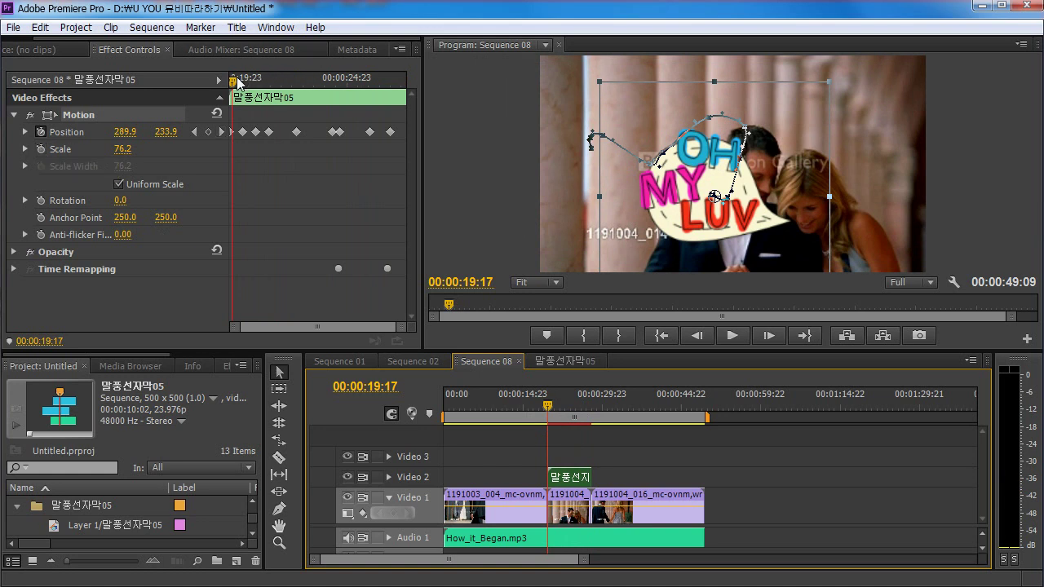
# - Enable Scale keyframing at the title clip's start and set the Scale to 90 at 00:00:28:01
pyautogui.moveTo(234, 79); pyautogui.dragTo(427, 82)
pyautogui.click(41, 148)
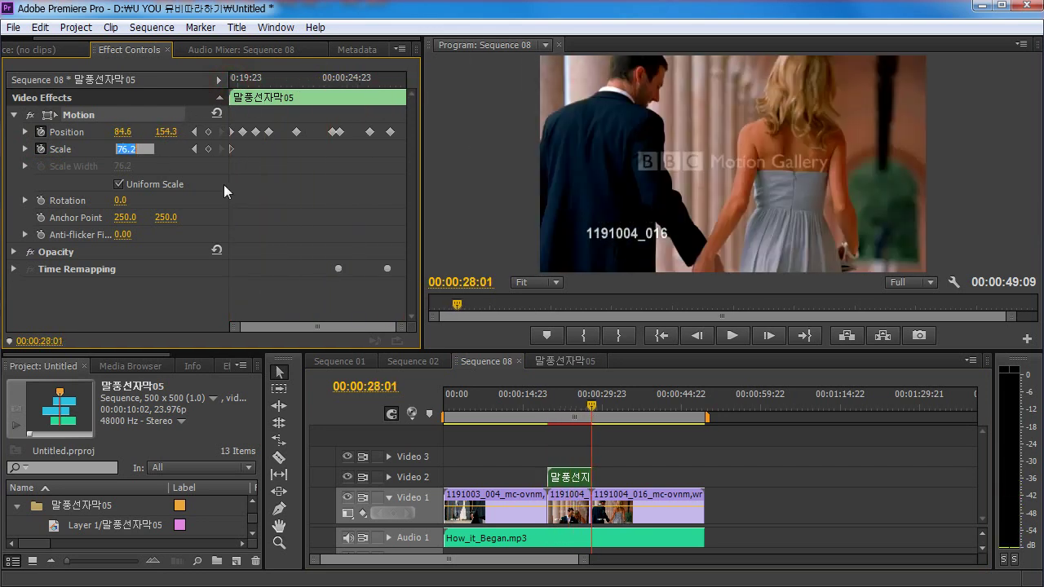
pyautogui.write('90')
pyautogui.press('Return')
# - Play the title clip from near its start to review the bubble's growth along its path
pyautogui.moveTo(591, 408); pyautogui.dragTo(552, 421)
pyautogui.press('space')
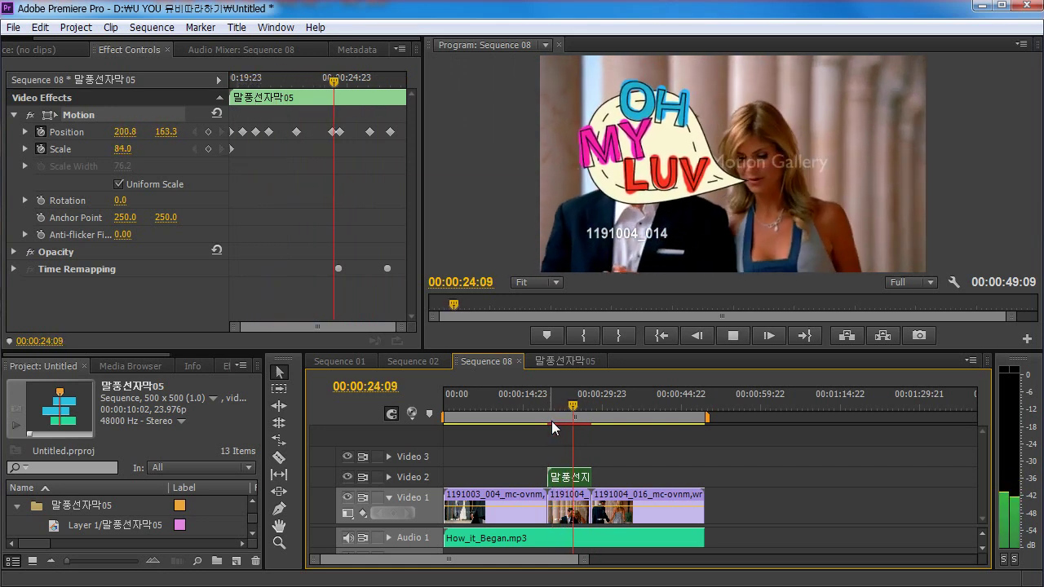
pyautogui.press('space')
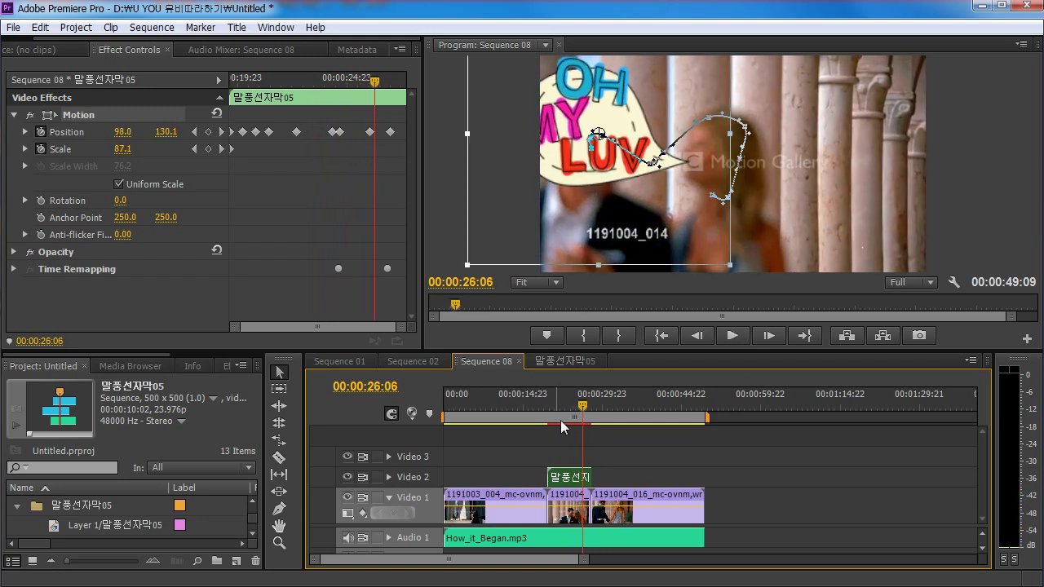
# - Shift the bubble at the 00:00:24:16 Position keyframe to about 164.3, 178.4
pyautogui.moveTo(576, 407); pyautogui.dragTo(574, 407)
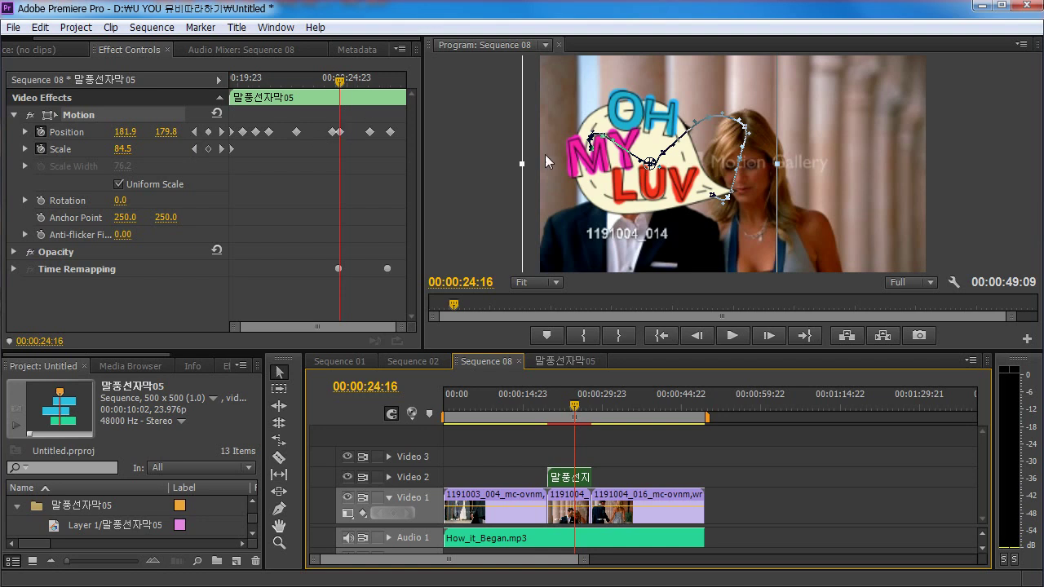
pyautogui.moveTo(637, 187); pyautogui.dragTo(627, 187)
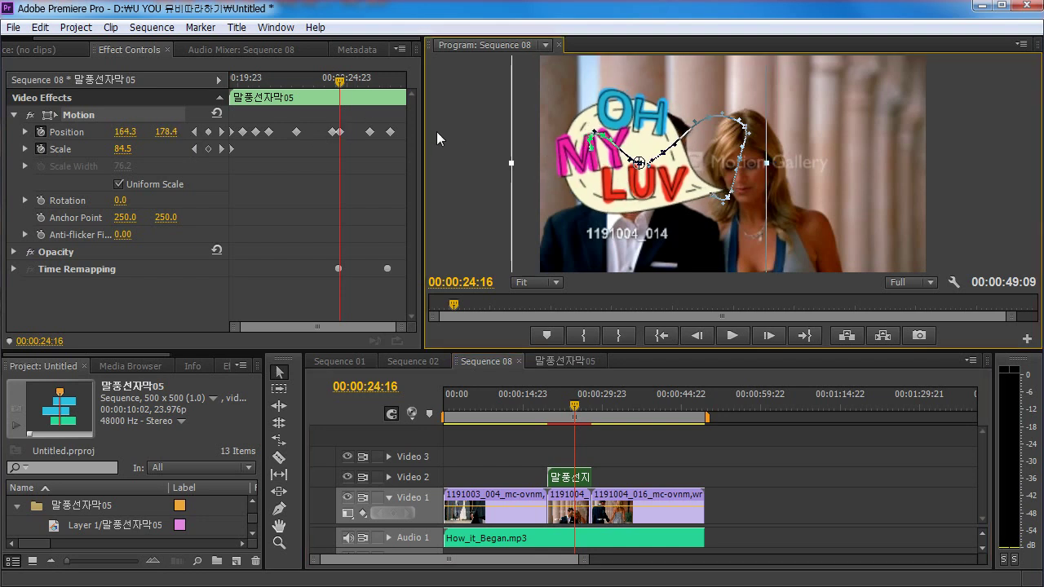
# - Try removing and restoring the Position keyframe at 00:00:26:01, and step between it and its neighbouring keyframes
pyautogui.click(221, 132)
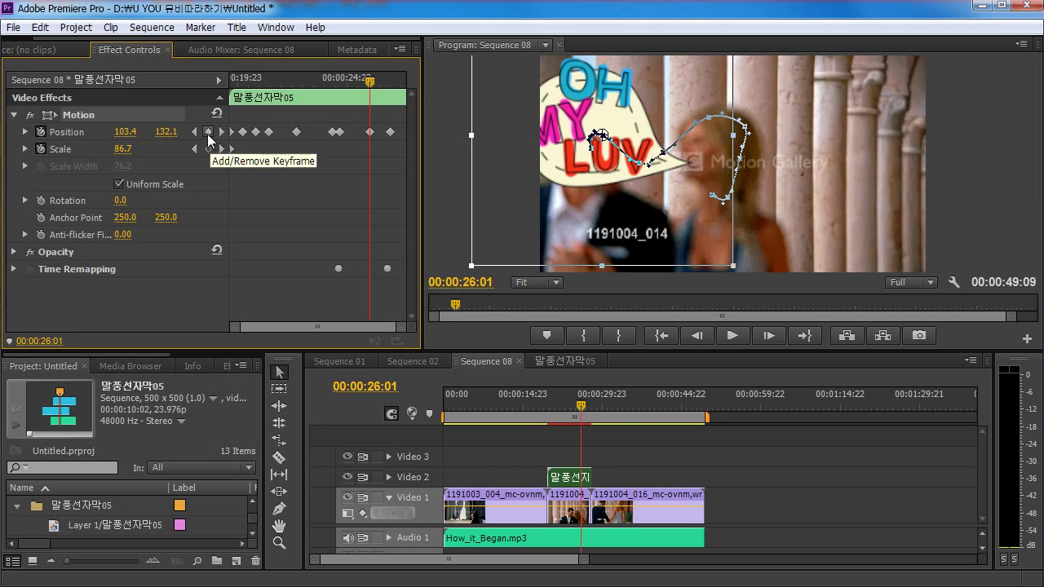
pyautogui.click(209, 135)
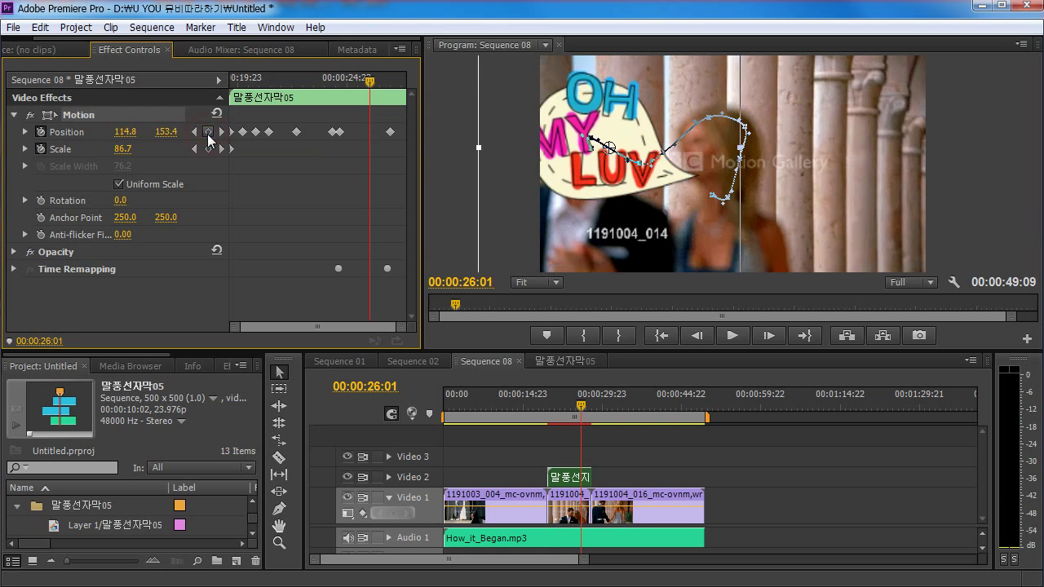
pyautogui.click(209, 133)
pyautogui.click(209, 133)
pyautogui.click(209, 133)
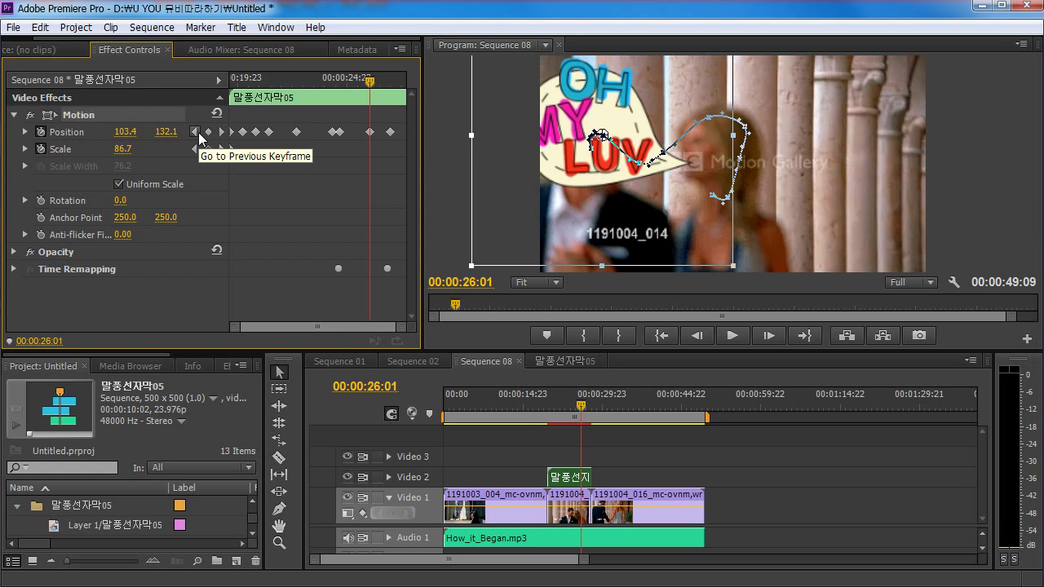
pyautogui.click(198, 132)
pyautogui.click(221, 132)
pyautogui.click(194, 132)
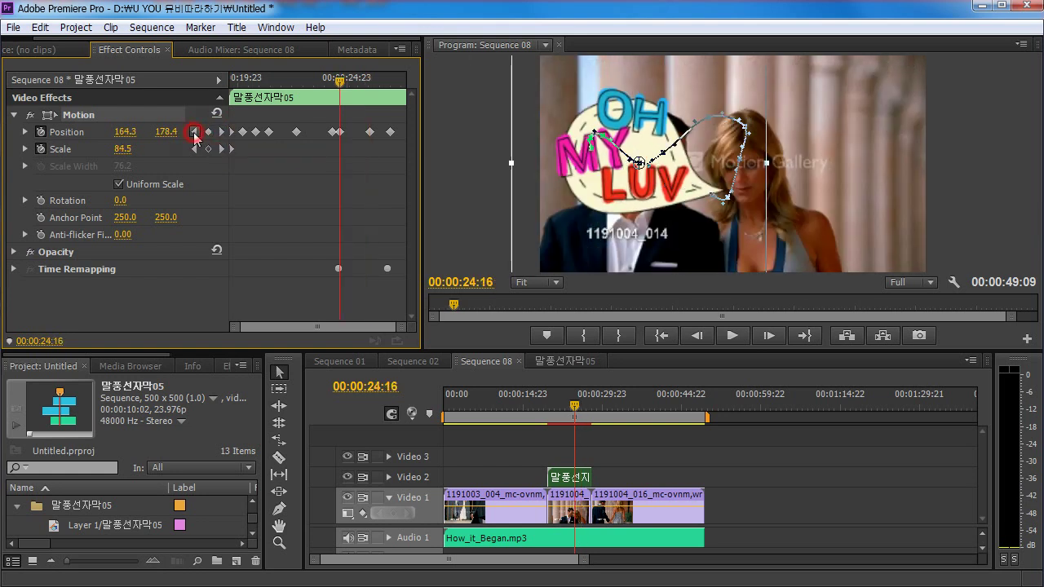
pyautogui.click(195, 132)
pyautogui.click(221, 133)
pyautogui.click(221, 132)
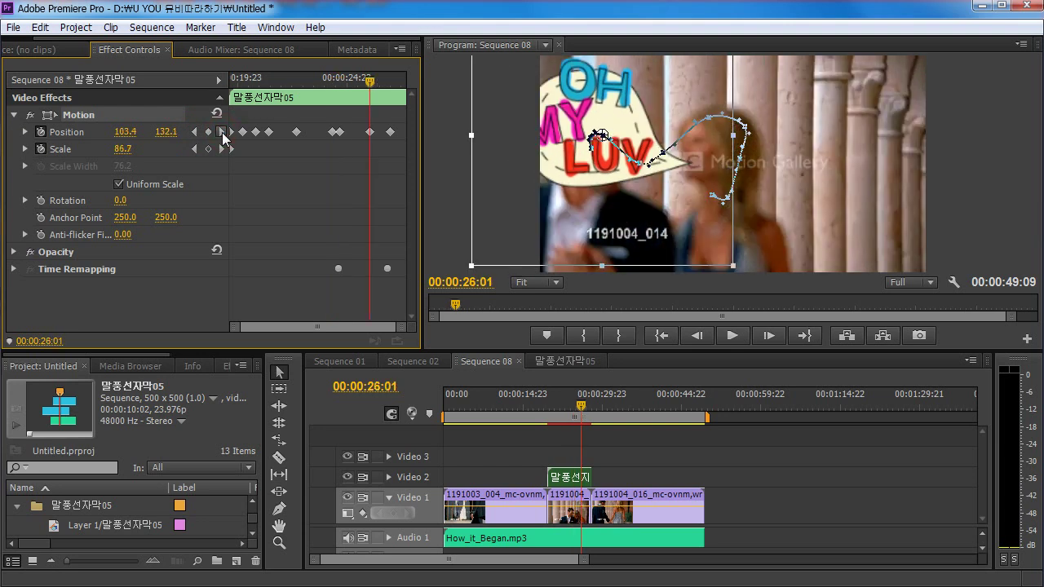
# - Shift the bubble at the last three Position keyframes, to about 79.1, 129.4 at 00:00:26:01 and 49.4, 142.1 at 00:00:28:00
pyautogui.moveTo(611, 174); pyautogui.dragTo(596, 172)
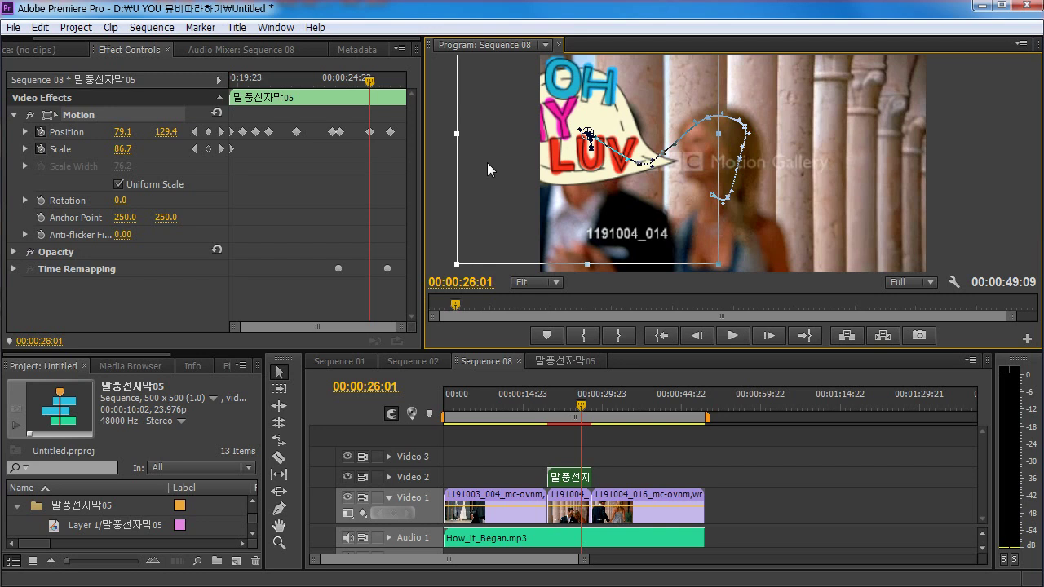
pyautogui.click(221, 132)
pyautogui.moveTo(510, 157); pyautogui.dragTo(469, 170)
pyautogui.click(221, 132)
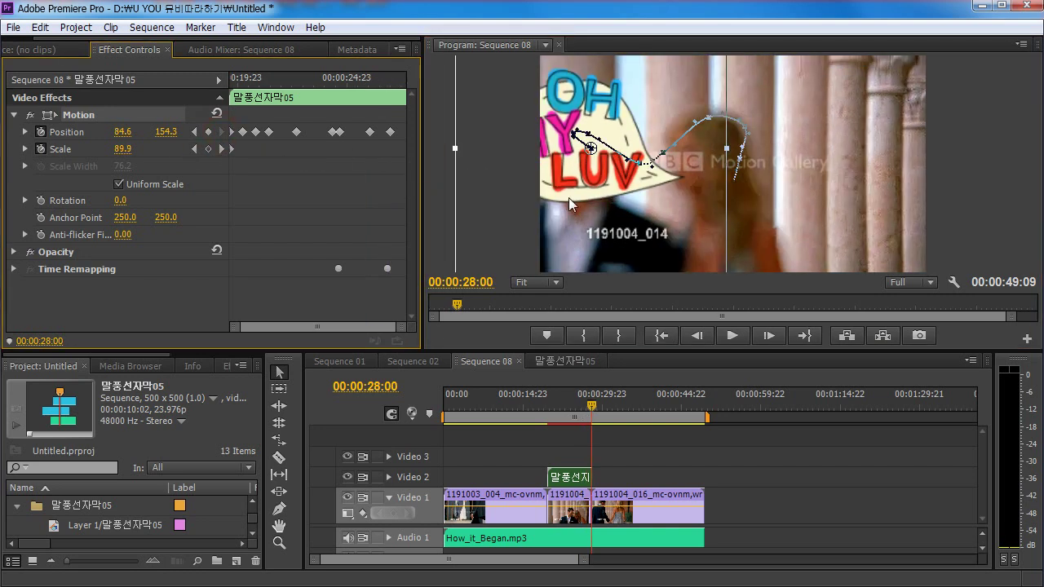
pyautogui.moveTo(568, 197); pyautogui.dragTo(576, 184)
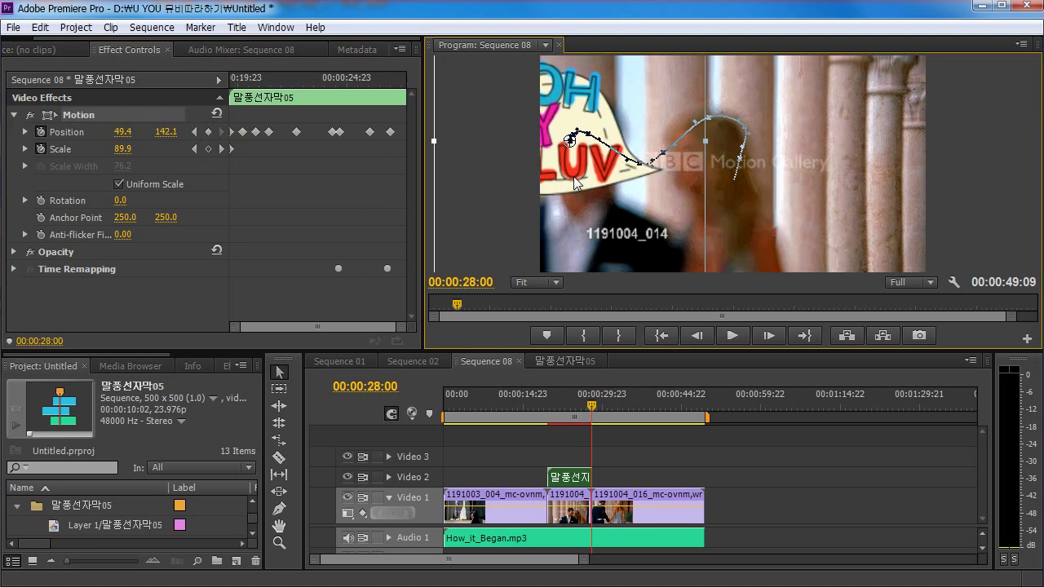
# - Reposition the bubble to about 190.4, 159.2 at the 00:00:24:08 keyframe and 273.5, 103.3 at the 00:00:22:16 keyframe
pyautogui.click(194, 133)
pyautogui.click(194, 133)
pyautogui.click(195, 133)
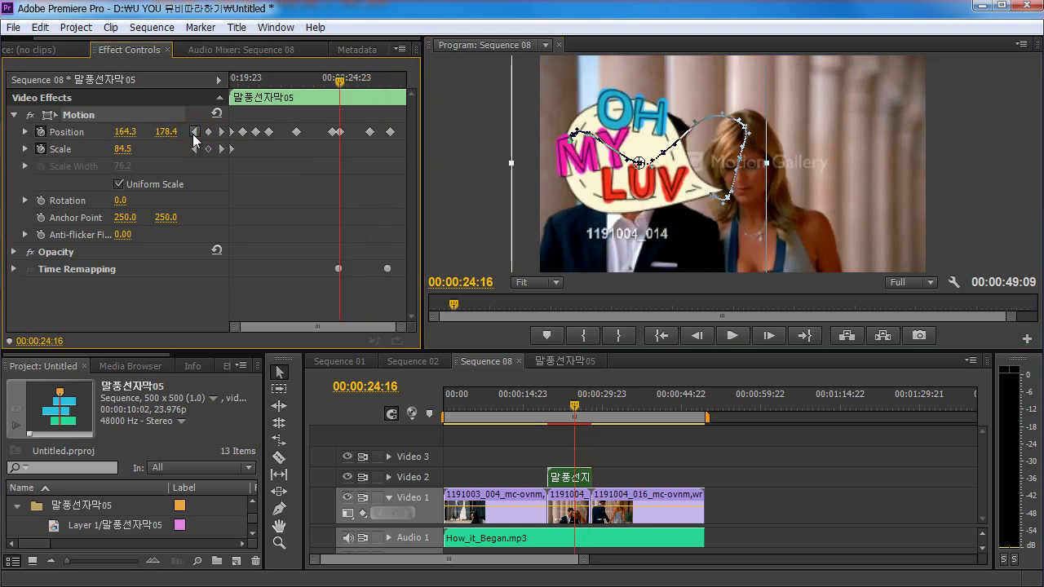
pyautogui.click(194, 133)
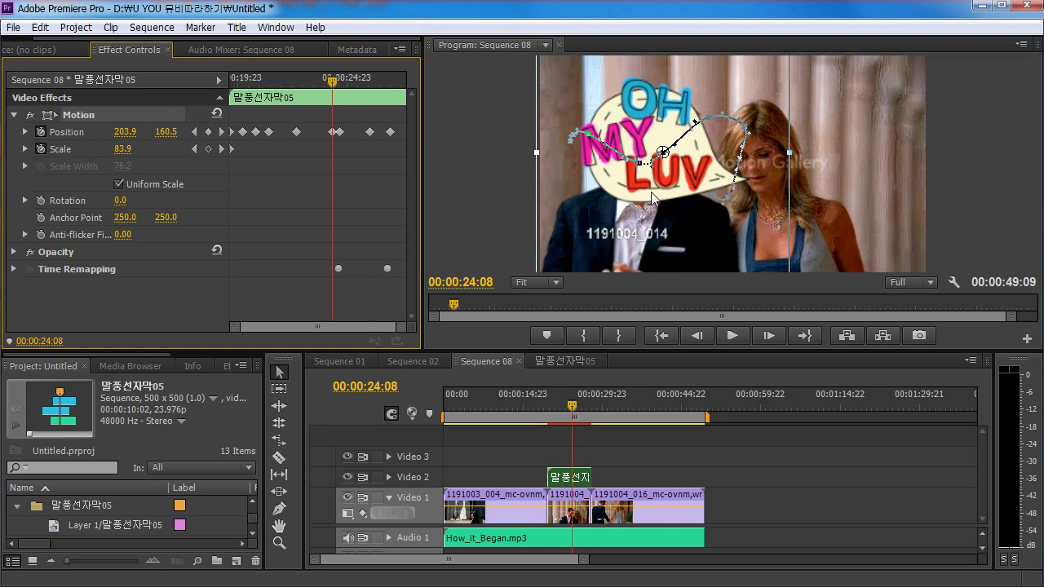
pyautogui.moveTo(652, 197); pyautogui.dragTo(644, 196)
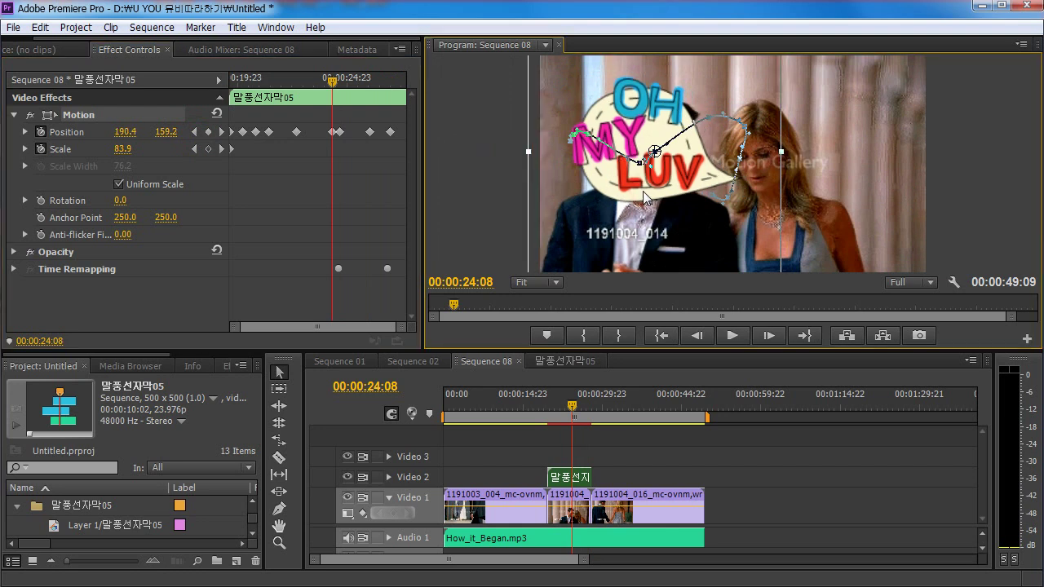
pyautogui.click(195, 132)
pyautogui.moveTo(681, 124); pyautogui.dragTo(678, 124)
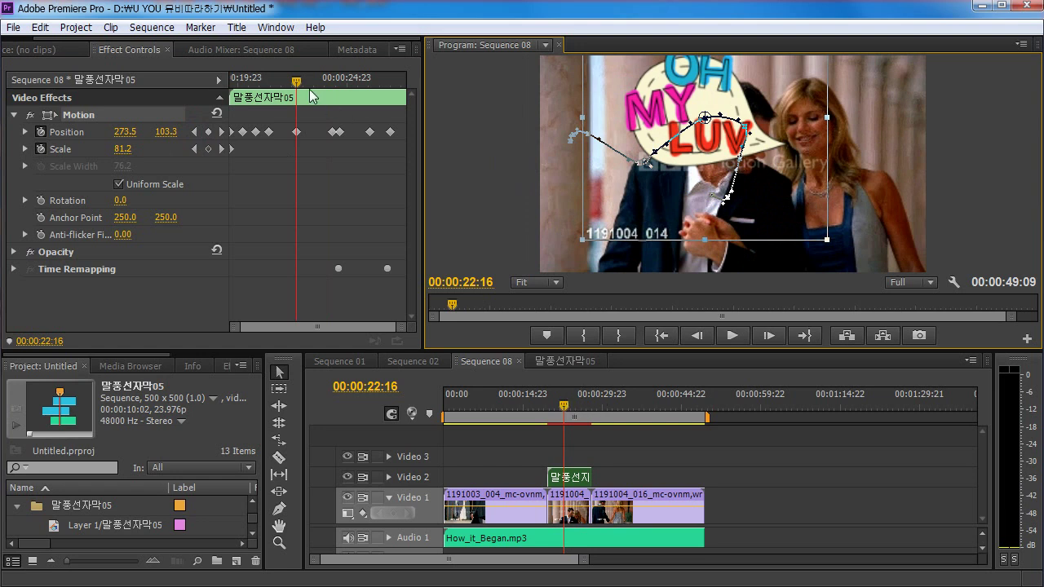
# - Adjust the bubble's Position to about 338.3, 111.6 at the 00:00:21:10 keyframe and 322.4, 170.3 at the 00:00:20:19 keyframe
pyautogui.moveTo(297, 80); pyautogui.dragTo(271, 99)
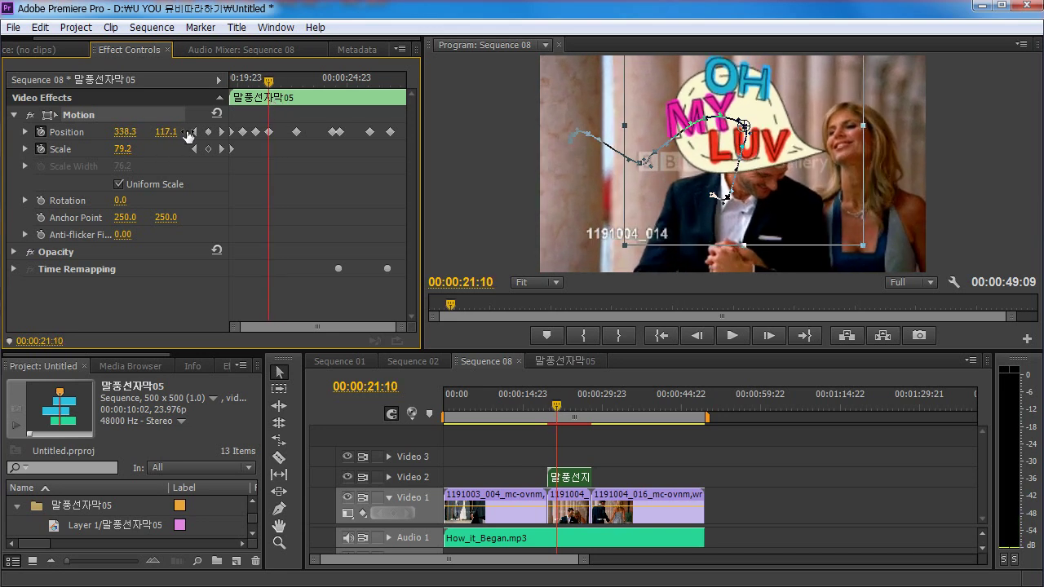
pyautogui.click(195, 132)
pyautogui.click(232, 132)
pyautogui.moveTo(721, 163); pyautogui.dragTo(721, 160)
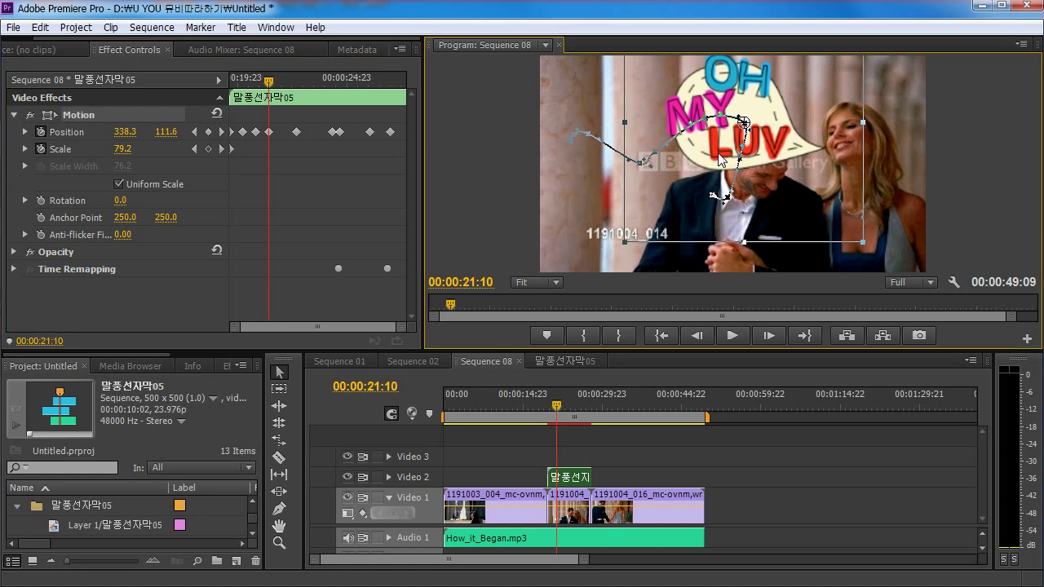
pyautogui.moveTo(264, 80)
pyautogui.mouseDown()
pyautogui.moveTo(258, 94)
pyautogui.moveTo(272, 93)
pyautogui.moveTo(259, 97)
pyautogui.mouseUp()
pyautogui.click(193, 131)
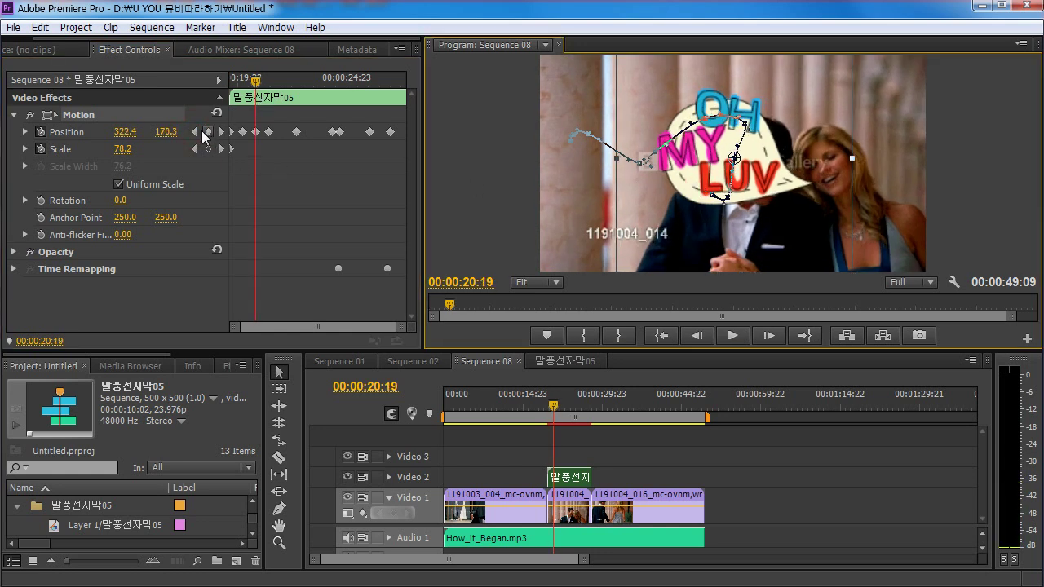
pyautogui.click(195, 132)
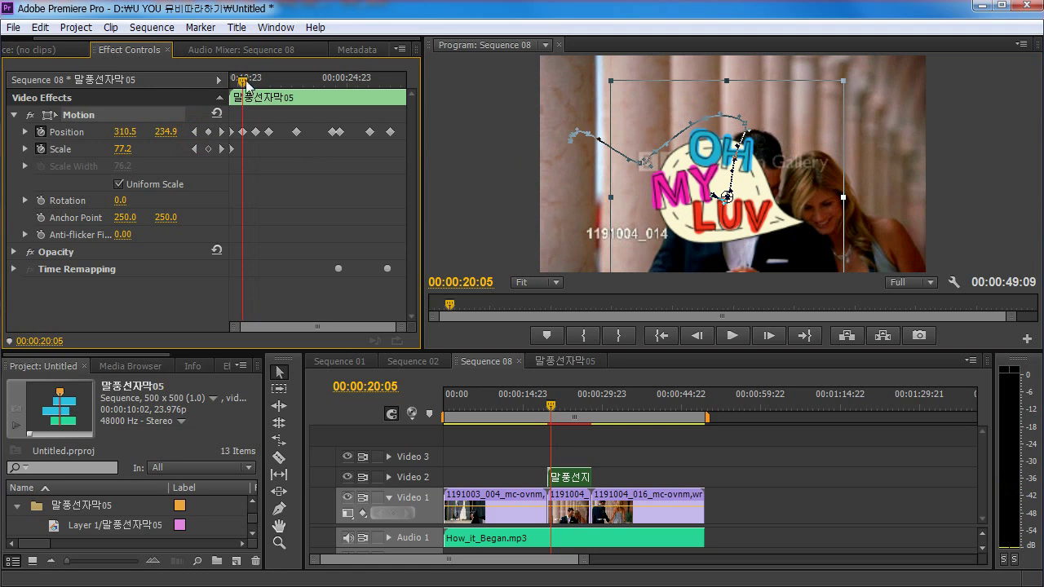
# - Add Position keyframes at 00:00:22:02 (about 306.9, 111.9) and 00:00:23:13 (about 228.3, 137.2)
pyautogui.moveTo(243, 82); pyautogui.dragTo(285, 90)
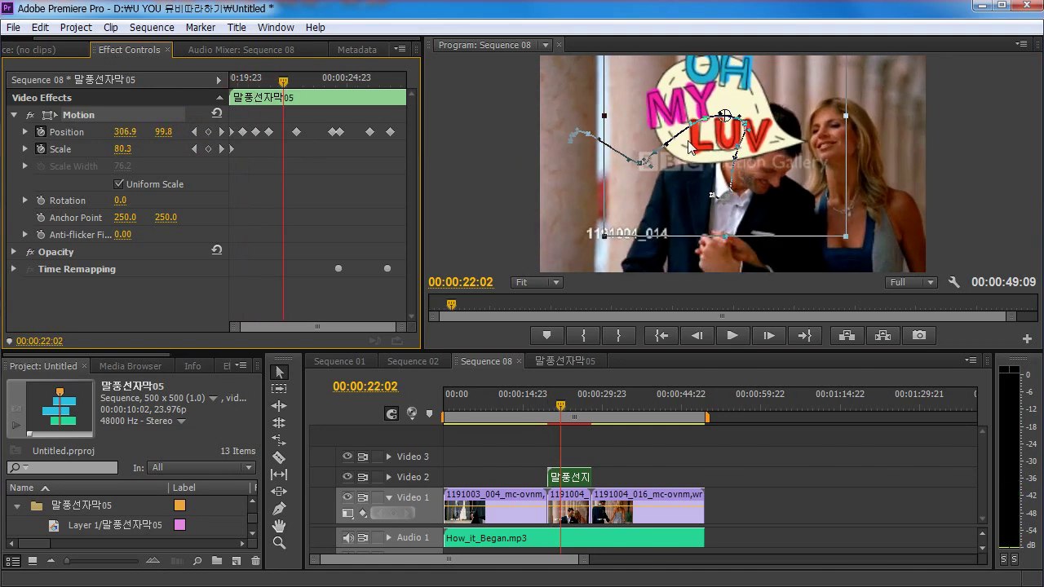
pyautogui.moveTo(692, 147); pyautogui.dragTo(698, 161)
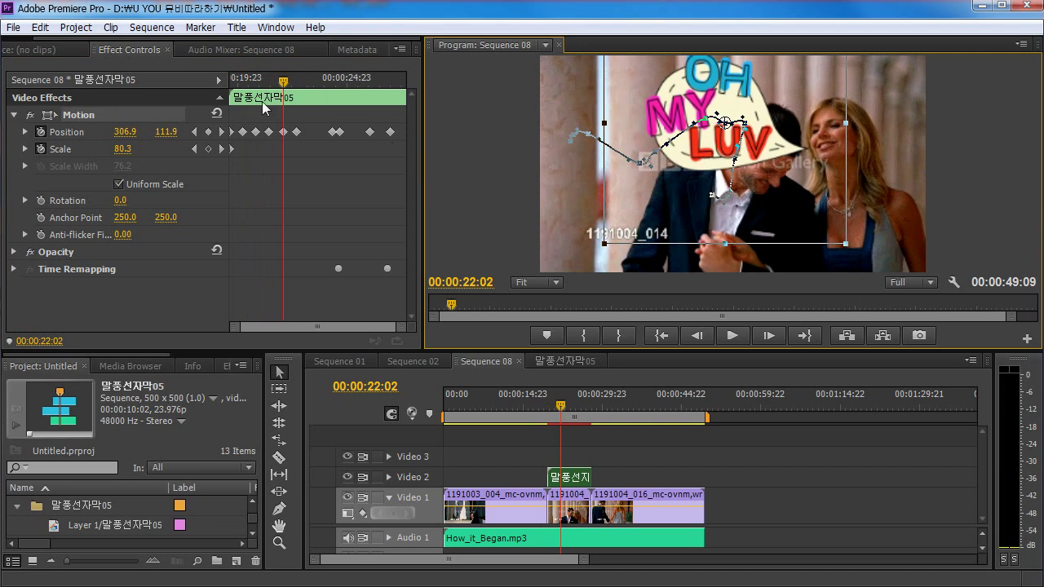
pyautogui.moveTo(284, 81); pyautogui.dragTo(316, 88)
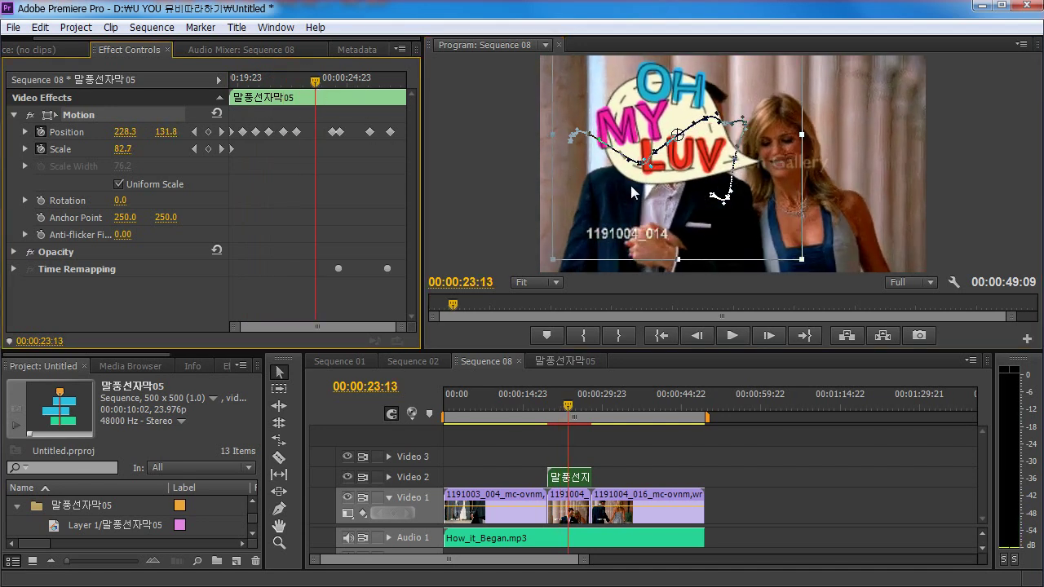
pyautogui.click(689, 177)
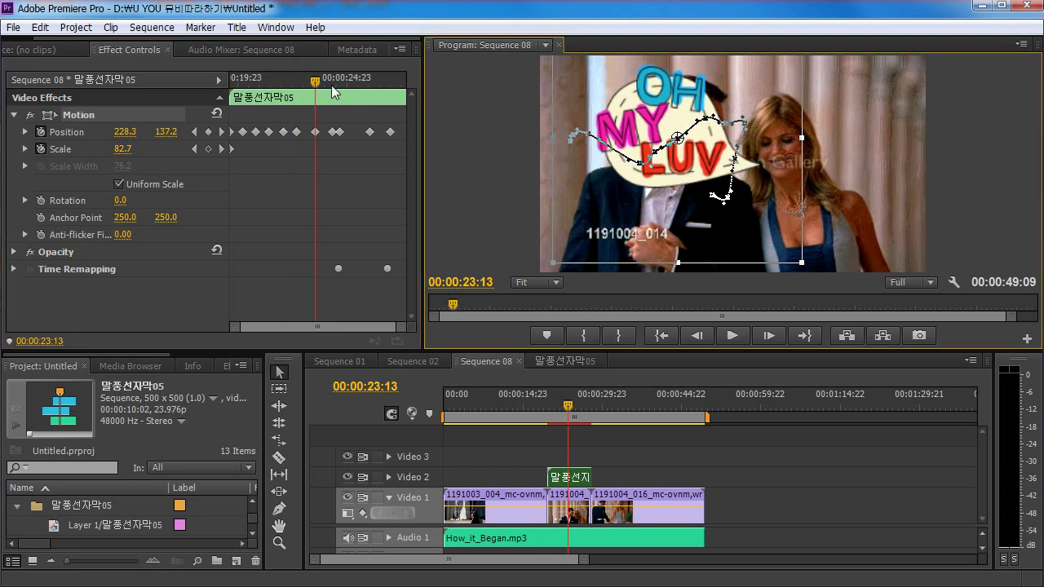
# - Play the title clip from its start to review the refined bubble path, and scrub back to 00:00:23:18
pyautogui.moveTo(318, 82); pyautogui.dragTo(169, 93)
pyautogui.press('space')
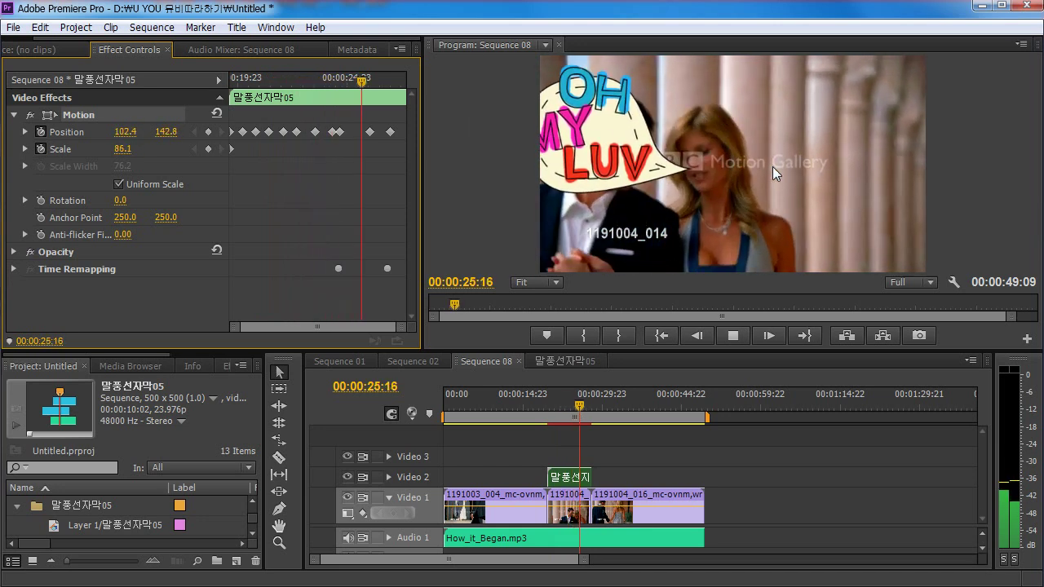
pyautogui.press('space')
pyautogui.moveTo(579, 406)
pyautogui.mouseDown()
pyautogui.moveTo(557, 405)
pyautogui.moveTo(569, 406)
pyautogui.mouseUp()
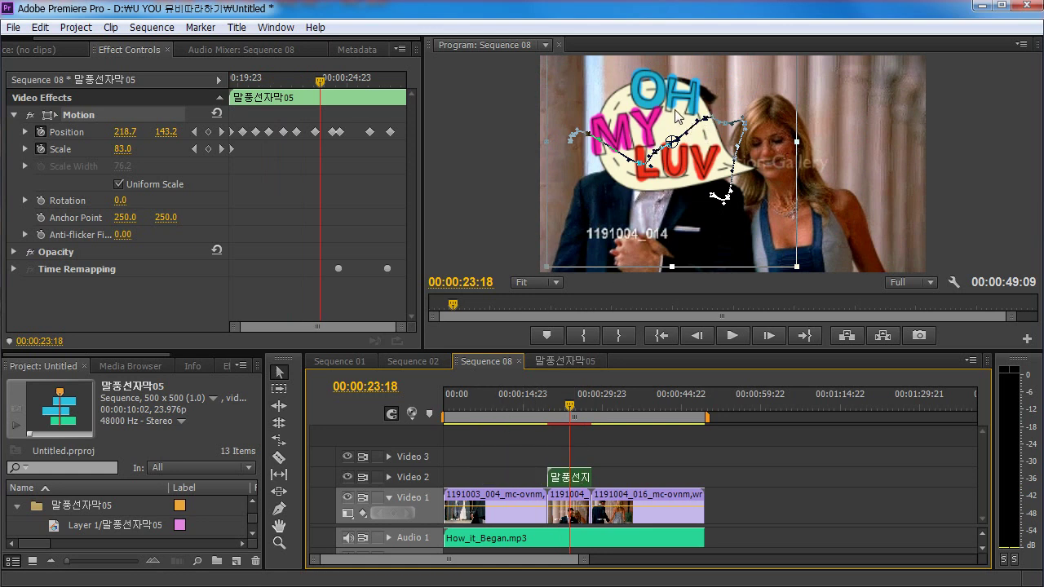
# - Open the nested 말풍선자막05 sequence at its start and bring all its layer tracks into view
pyautogui.doubleClick(564, 480)
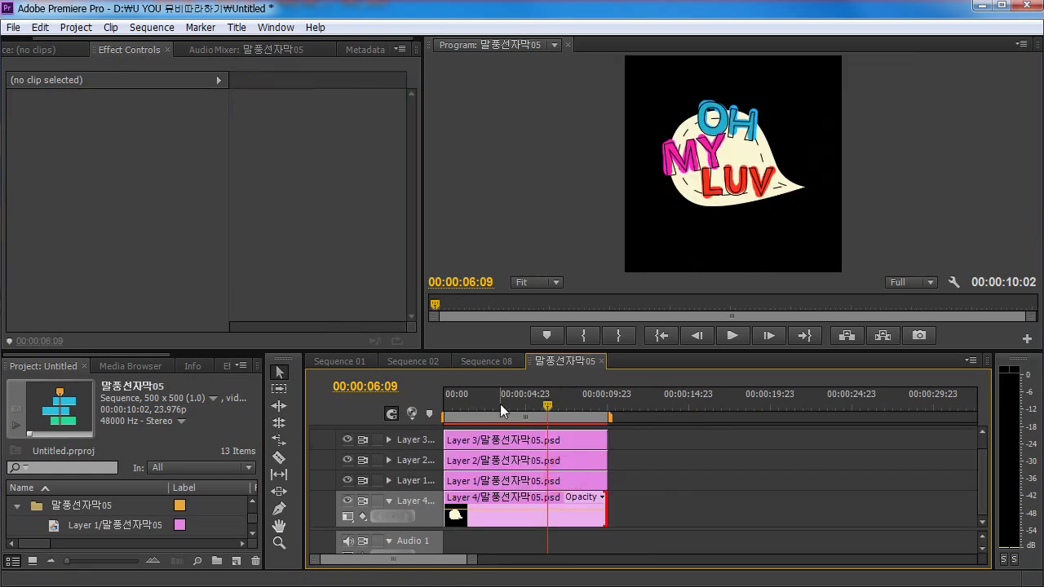
pyautogui.press('Home')
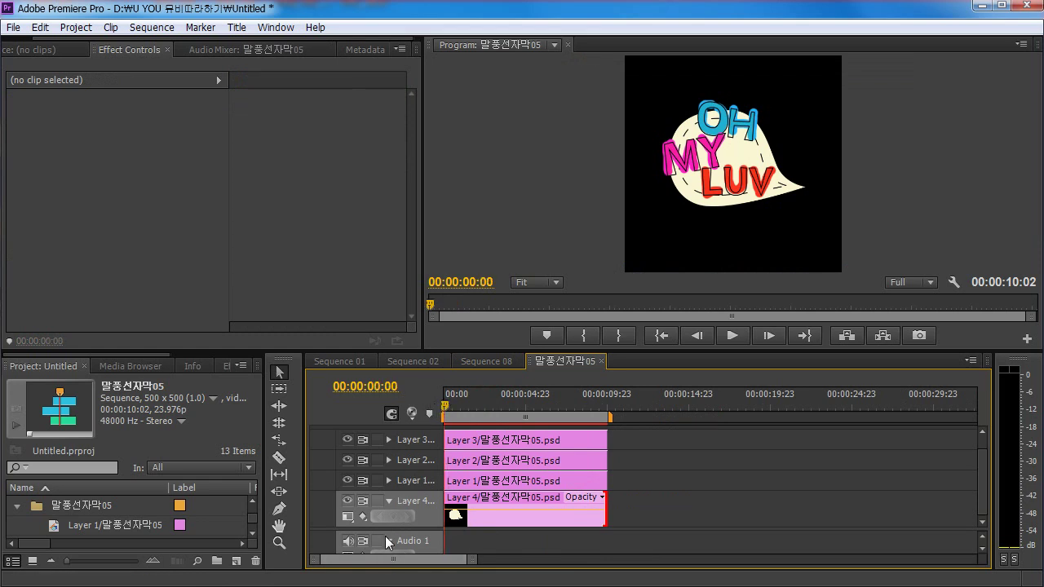
pyautogui.moveTo(388, 529); pyautogui.dragTo(387, 544)
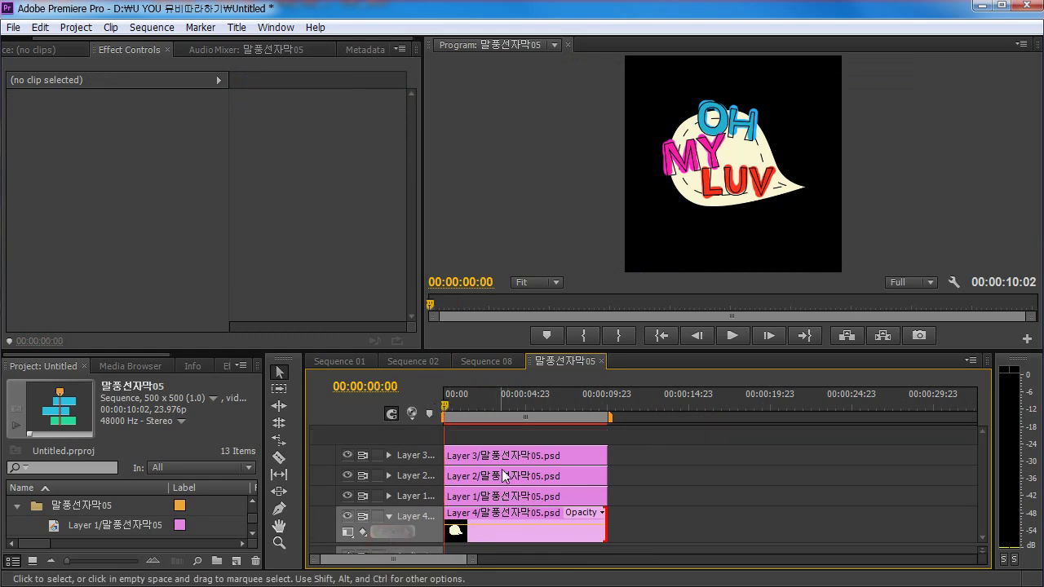
# - Check which part of the title the Layer 3 and Layer 4 tracks hold by hiding and reshowing each one
pyautogui.click(492, 461)
pyautogui.click(479, 476)
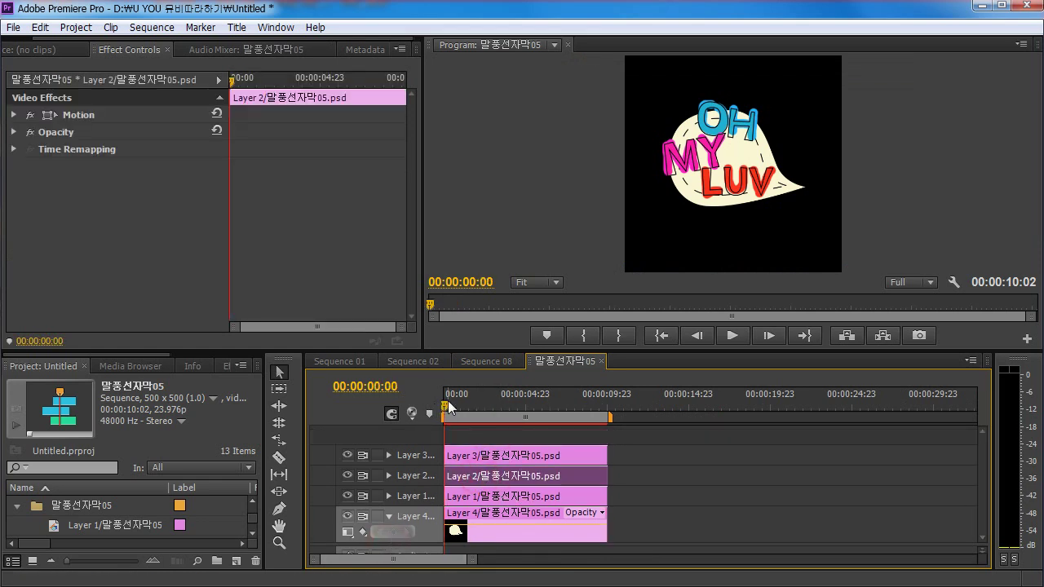
pyautogui.moveTo(453, 398); pyautogui.dragTo(417, 431)
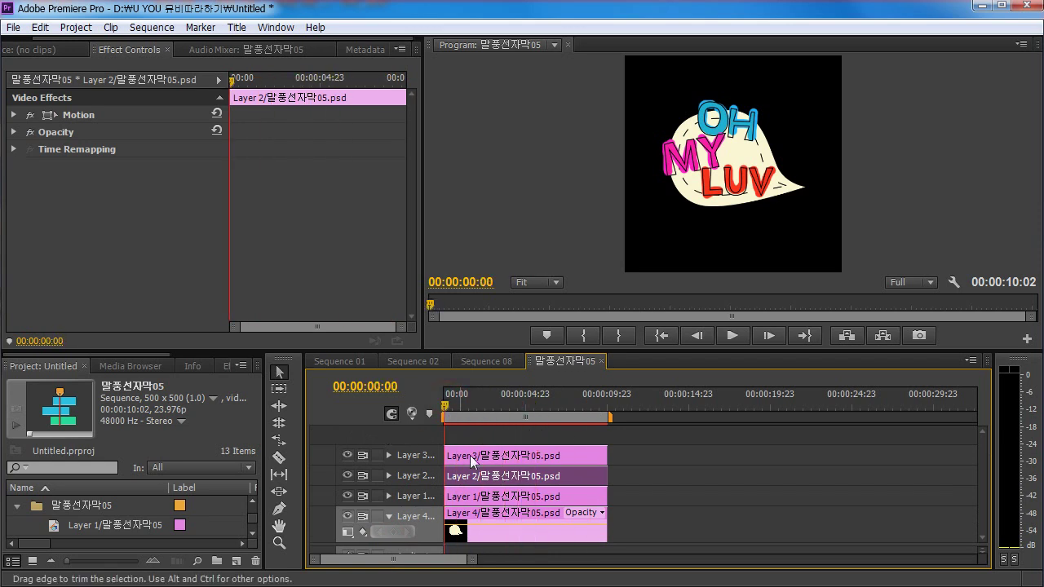
pyautogui.click(350, 456)
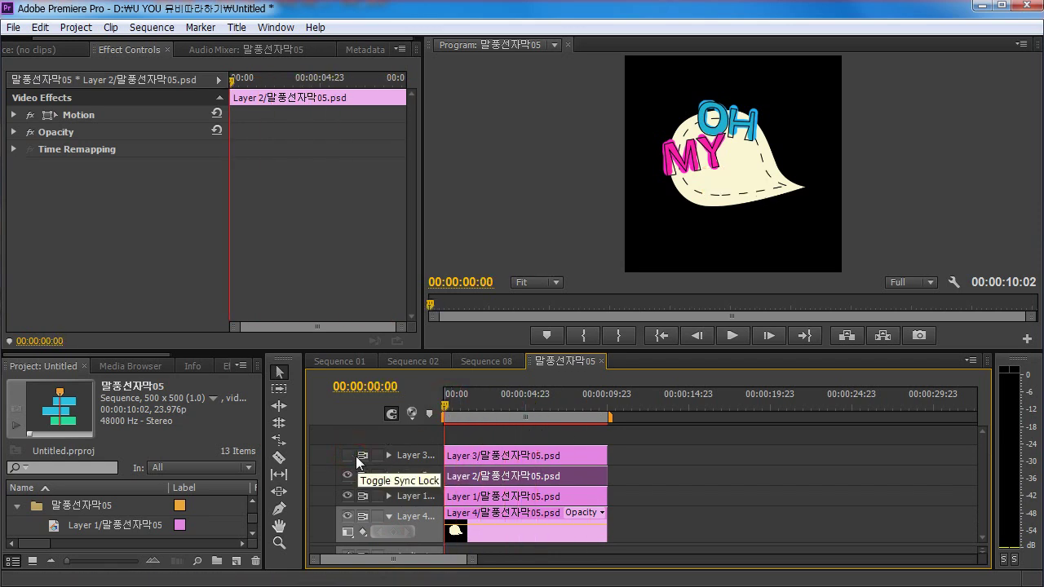
pyautogui.click(351, 455)
pyautogui.click(509, 495)
pyautogui.click(531, 528)
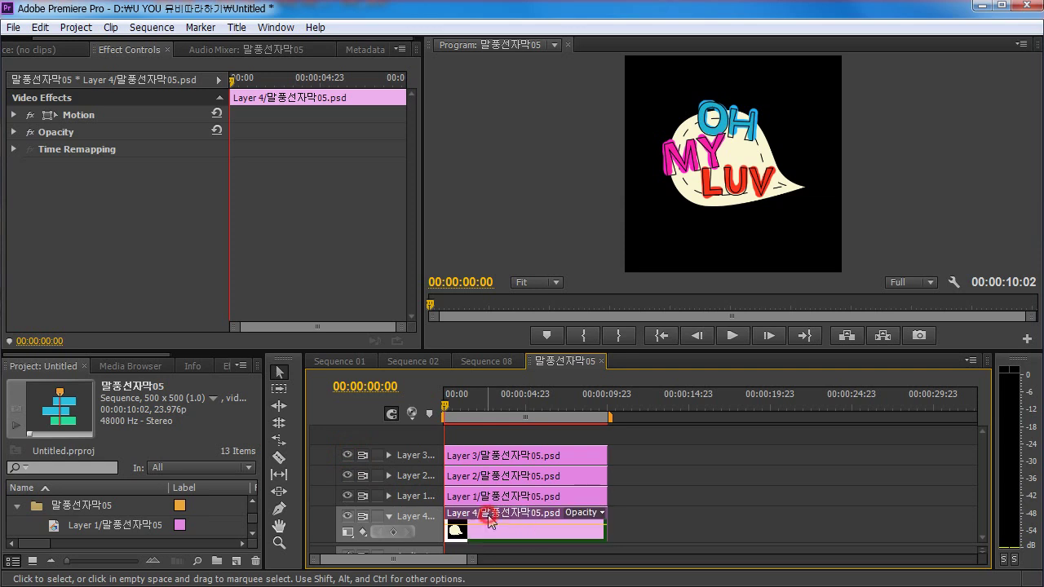
pyautogui.click(351, 515)
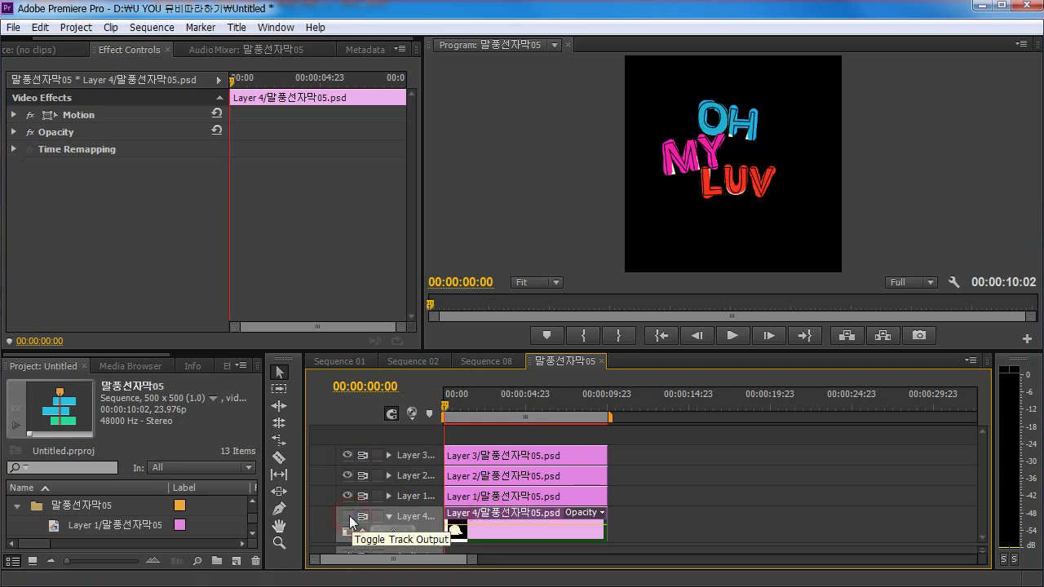
pyautogui.click(351, 516)
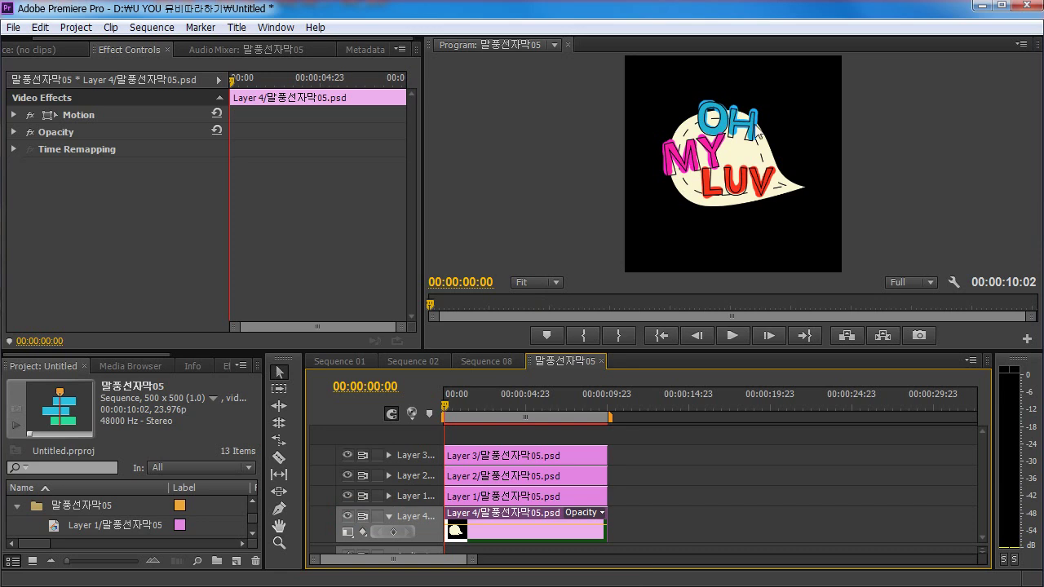
pyautogui.moveTo(453, 417); pyautogui.dragTo(444, 418)
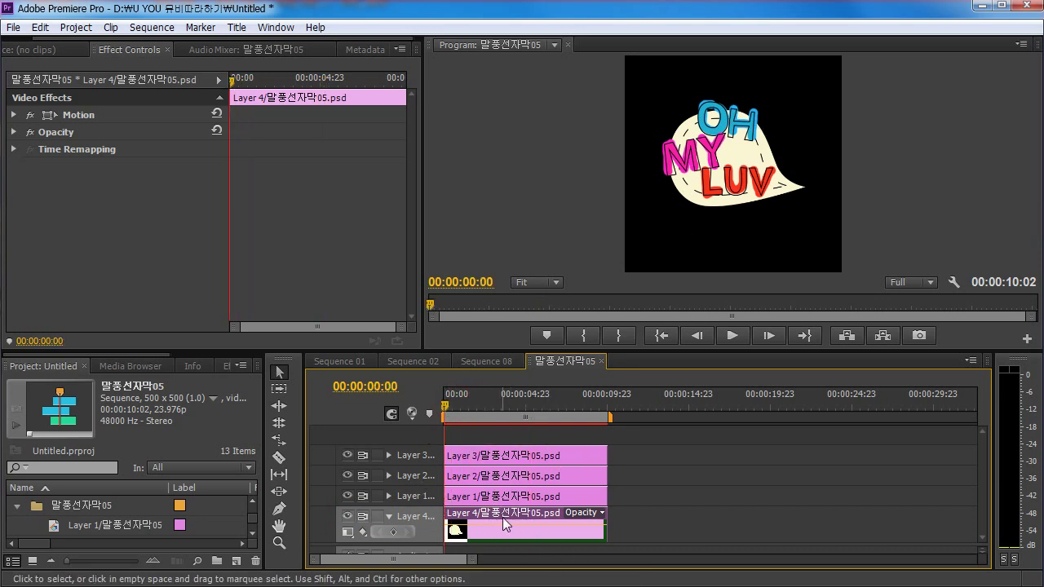
# - On the Layer 4 bubble clip, add Rotation keyframes of 0 at the start and 15° at 00:00:00:17
pyautogui.click(14, 115)
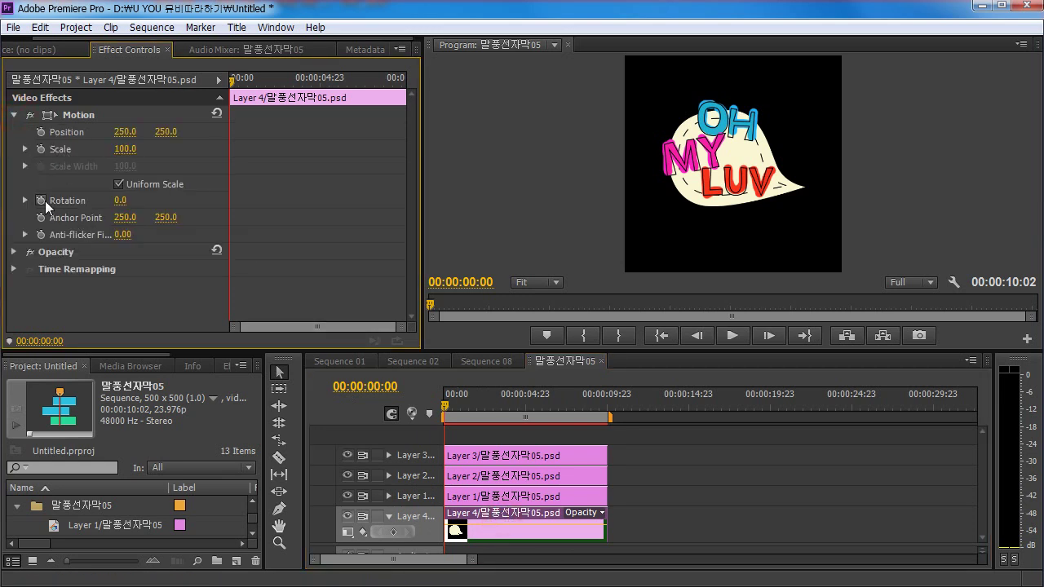
pyautogui.moveTo(228, 82); pyautogui.dragTo(162, 85)
pyautogui.moveTo(231, 86); pyautogui.dragTo(210, 83)
pyautogui.click(42, 200)
pyautogui.click(229, 82)
pyautogui.moveTo(231, 83); pyautogui.dragTo(242, 80)
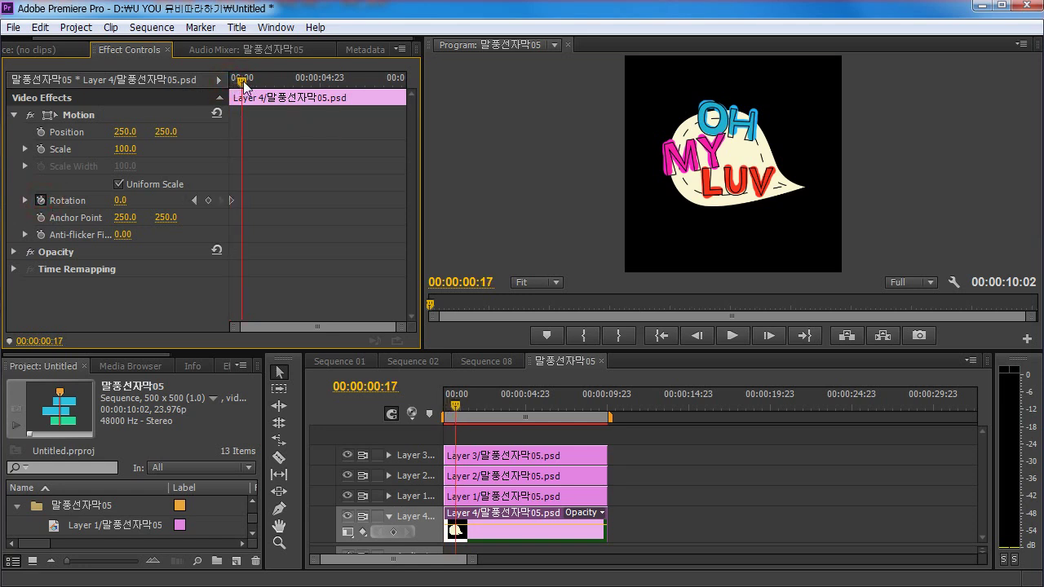
pyautogui.click(123, 200)
pyautogui.press('Return')
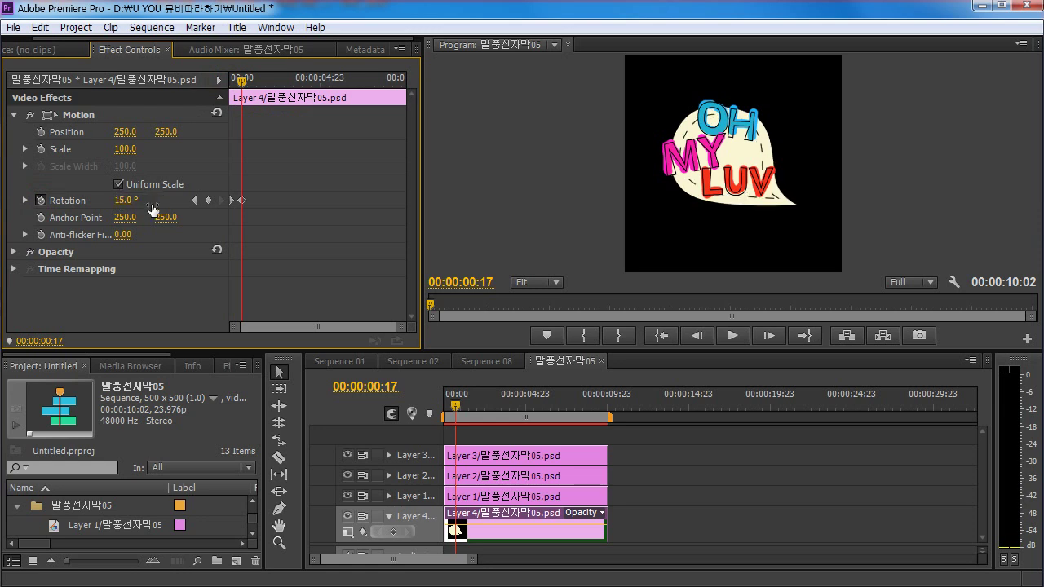
# - Add a Rotation keyframe of -15° at 00:00:01:09 on the Layer 4 clip
pyautogui.moveTo(242, 85); pyautogui.dragTo(256, 85)
pyautogui.click(114, 200)
pyautogui.write('-')
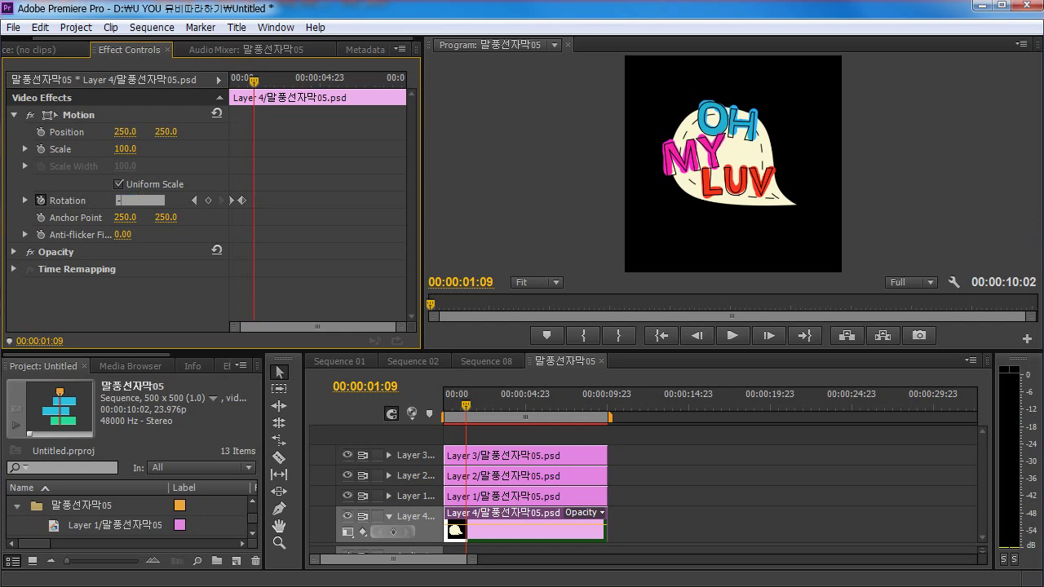
pyautogui.write('15')
pyautogui.press('Return')
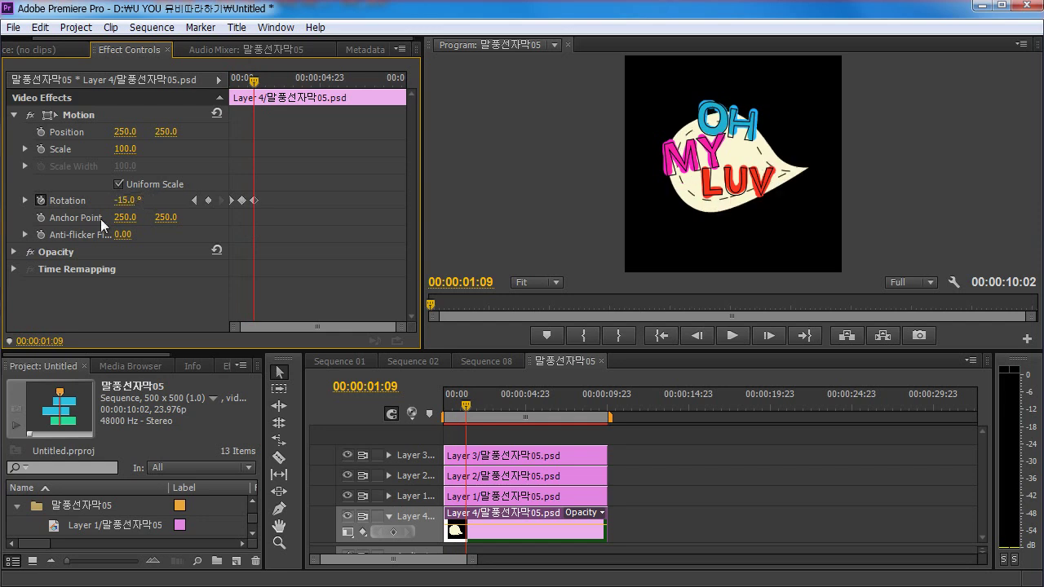
# - Copy the 15° and -15° Rotation keyframes and paste them at 00:00:02:00
pyautogui.moveTo(256, 84)
pyautogui.mouseDown()
pyautogui.moveTo(232, 82)
pyautogui.moveTo(259, 82)
pyautogui.mouseUp()
pyautogui.moveTo(295, 175); pyautogui.dragTo(239, 217)
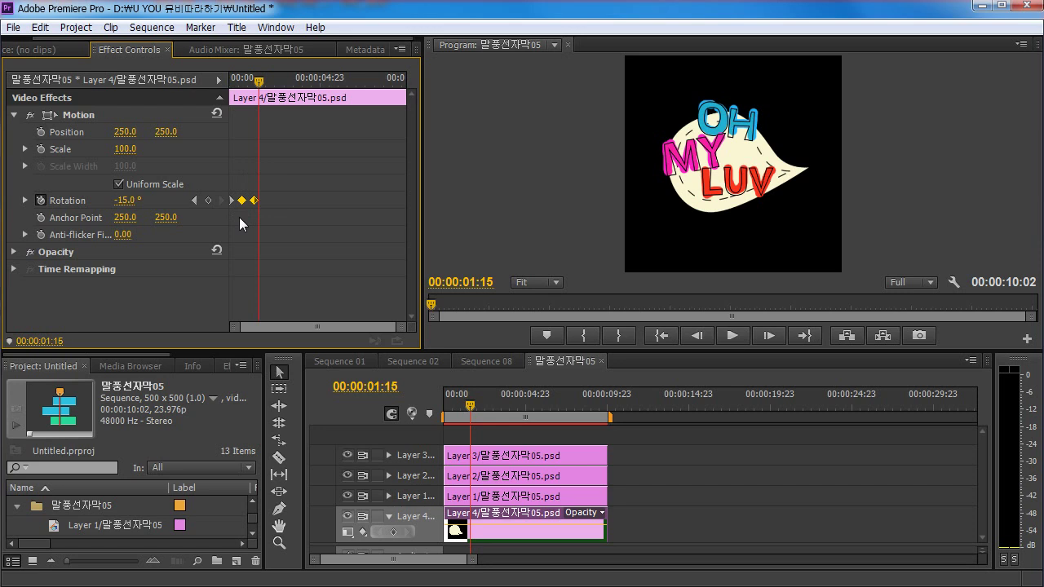
pyautogui.moveTo(259, 82); pyautogui.dragTo(266, 85)
pyautogui.hotkey('ctrl', 'v')
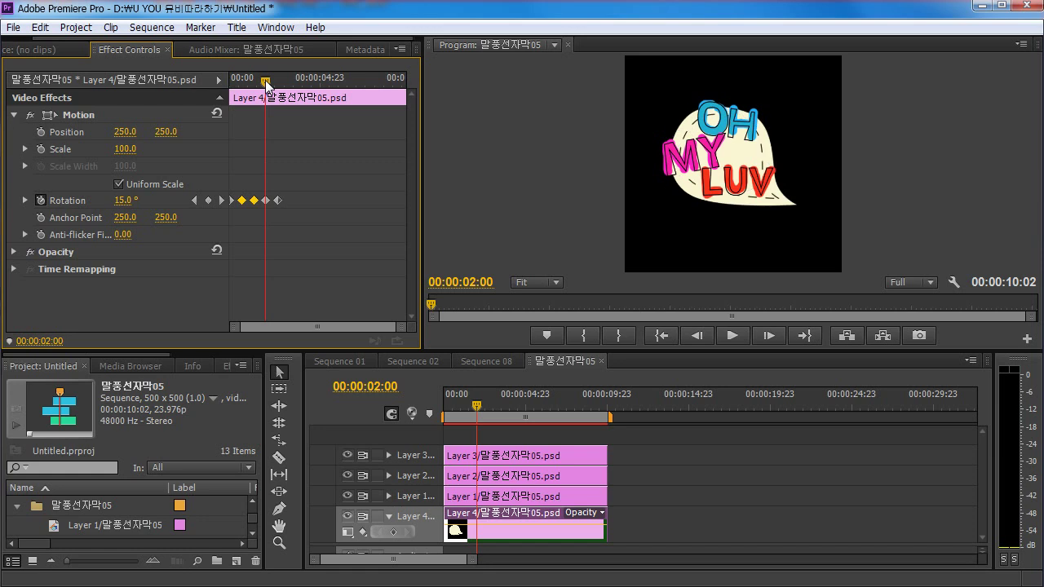
# - Repeat the four swing Rotation keyframes along the rest of the Layer 4 clip, play the rocking bubble and return to the start
pyautogui.moveTo(289, 166); pyautogui.dragTo(238, 217)
pyautogui.moveTo(265, 83); pyautogui.dragTo(174, 80)
pyautogui.hotkey('ctrl', 'v')
pyautogui.hotkey('ctrl', 'v')
pyautogui.press('space')
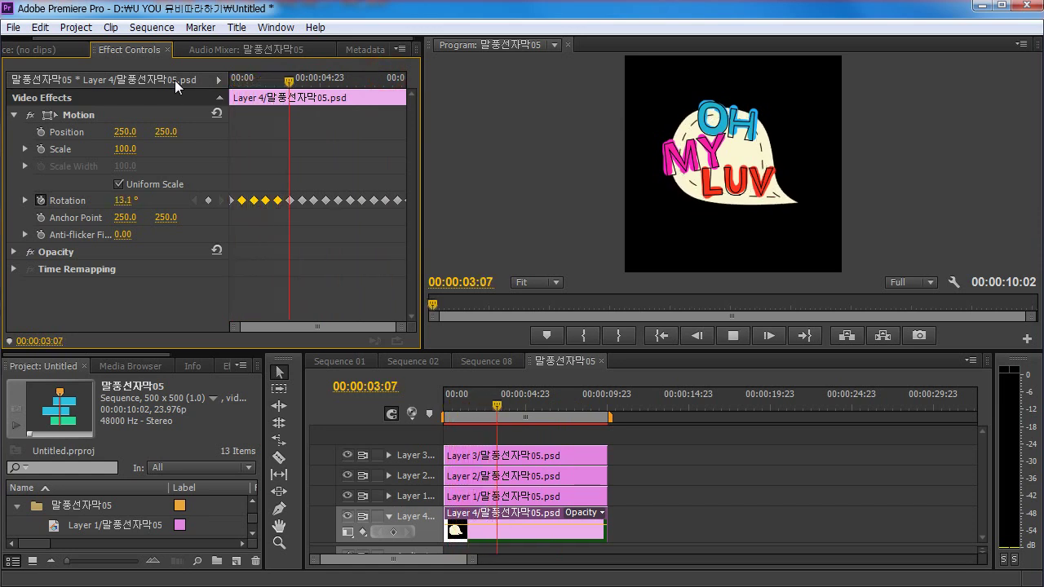
pyautogui.press('space')
pyautogui.moveTo(266, 76); pyautogui.dragTo(191, 86)
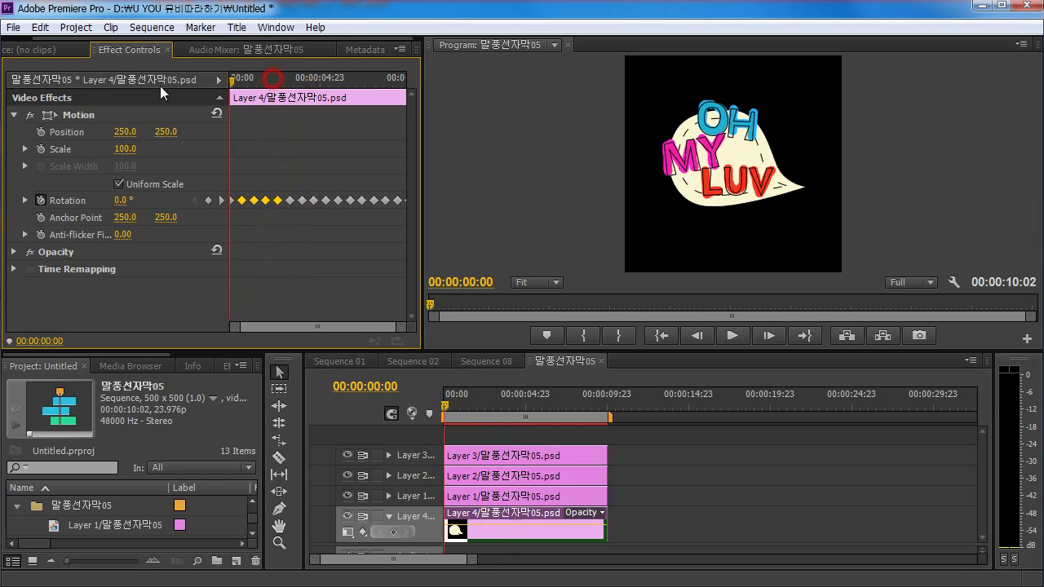
# - On the Layer 1 clip holding OH, add Scale keyframes of 100 at the start and 120 at 00:00:00:14
pyautogui.click(478, 496)
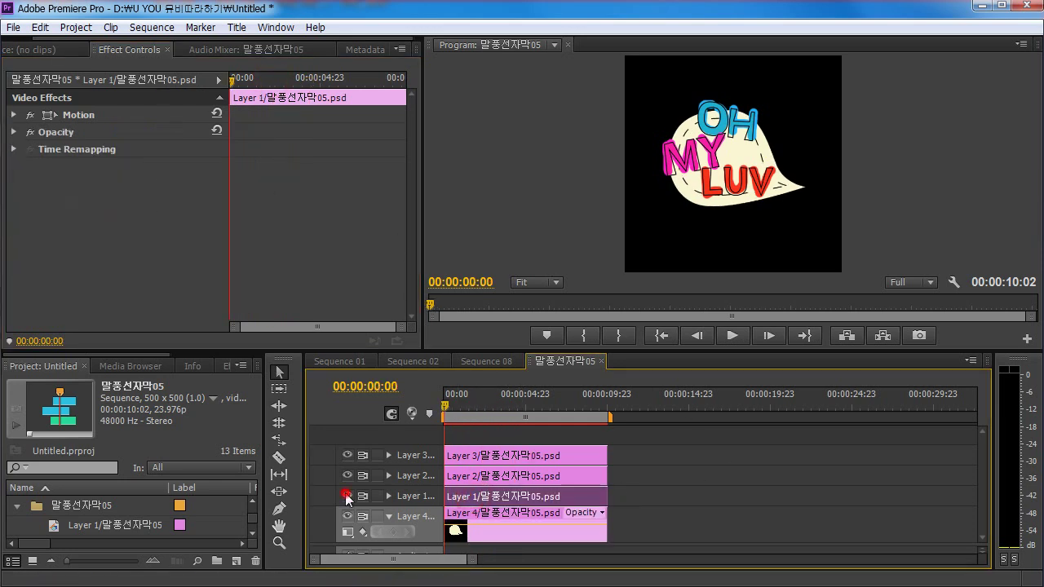
pyautogui.click(346, 496)
pyautogui.click(347, 495)
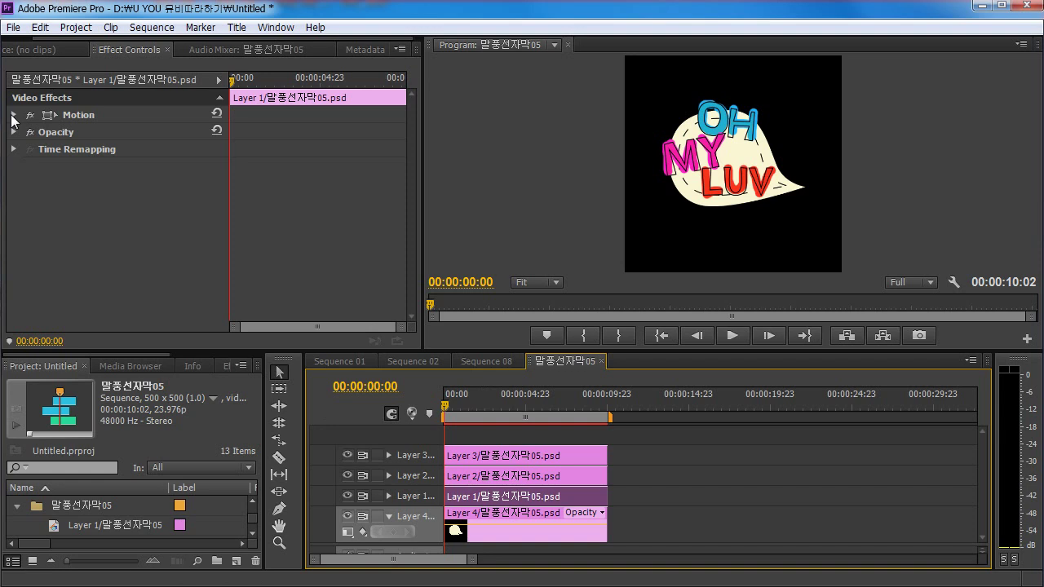
pyautogui.click(13, 115)
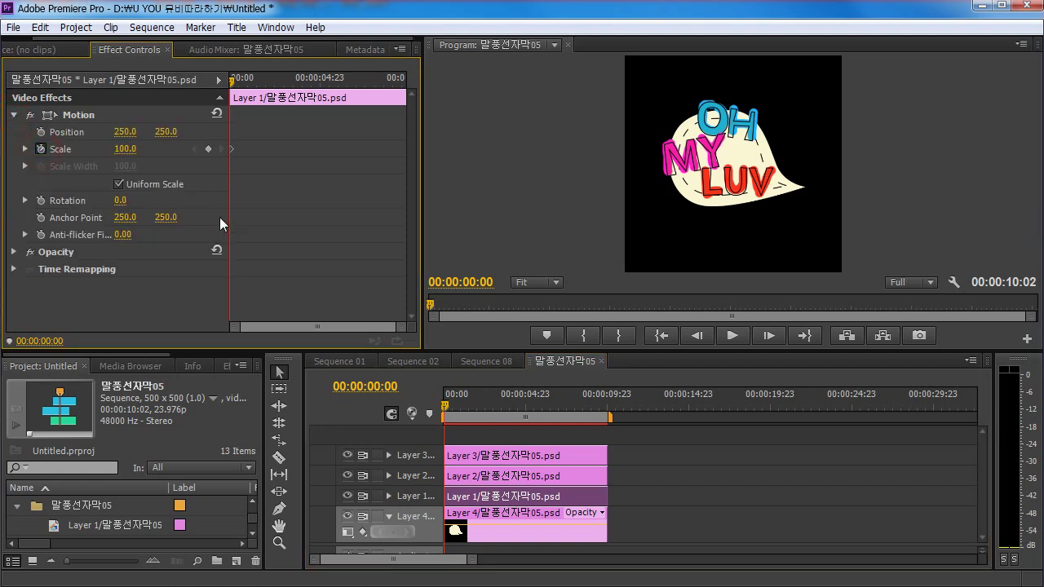
pyautogui.click(225, 83)
pyautogui.moveTo(231, 79); pyautogui.dragTo(240, 78)
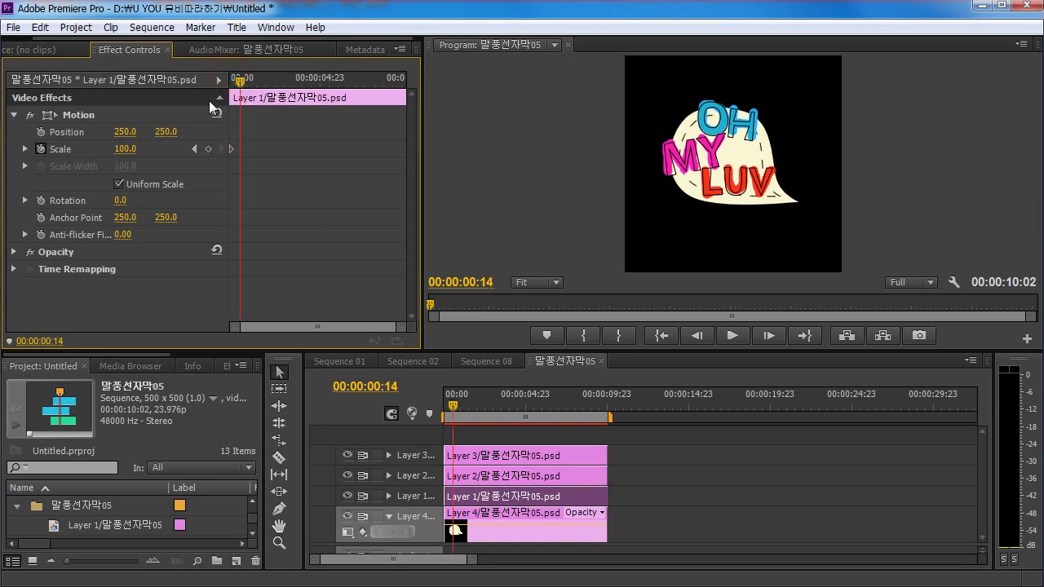
pyautogui.click(131, 151)
pyautogui.write('120')
pyautogui.press('Return')
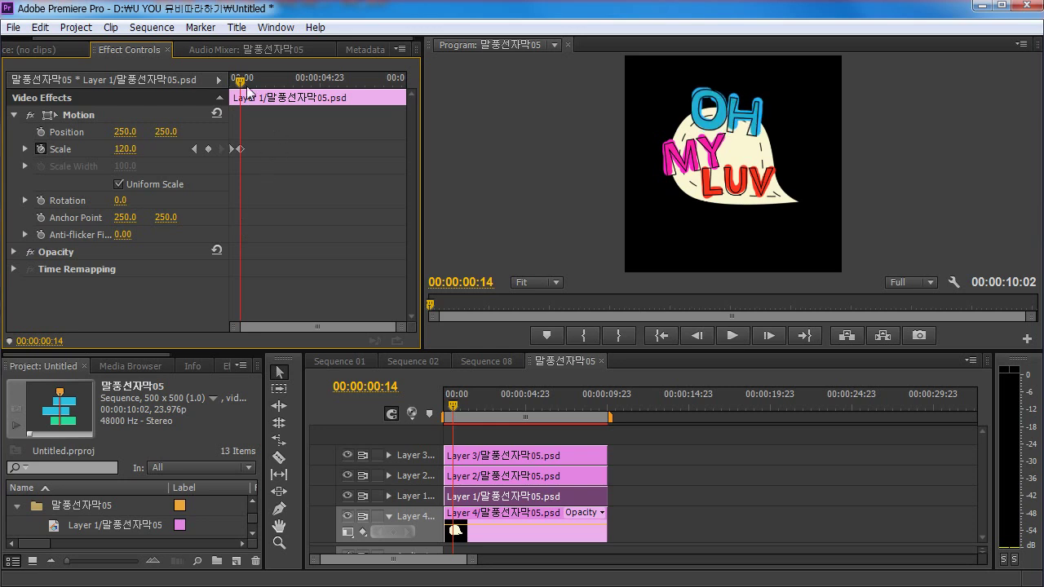
# - Duplicate the 100 and 120 Scale keyframes at 00:00:01:07, repeat the pattern along the whole Layer 1 clip and play the pulse
pyautogui.moveTo(244, 81)
pyautogui.mouseDown()
pyautogui.moveTo(219, 80)
pyautogui.moveTo(260, 84)
pyautogui.mouseUp()
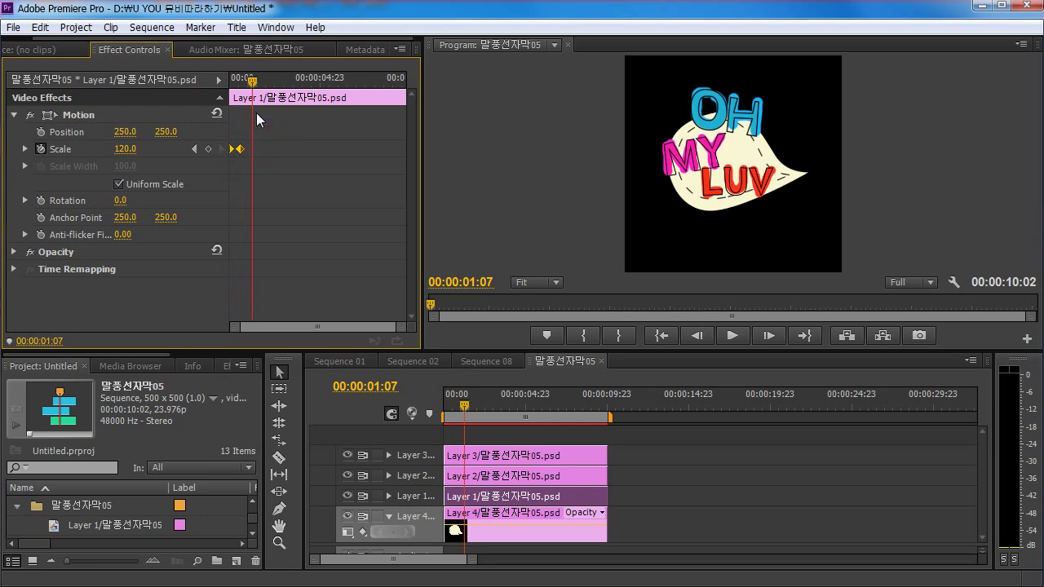
pyautogui.hotkey('ctrl', 'v')
pyautogui.moveTo(299, 132); pyautogui.dragTo(194, 183)
pyautogui.moveTo(255, 82); pyautogui.dragTo(184, 95)
pyautogui.hotkey('ctrl', 'v')
pyautogui.hotkey('ctrl', 'v')
pyautogui.hotkey('ctrl', 'v')
pyautogui.press('space')
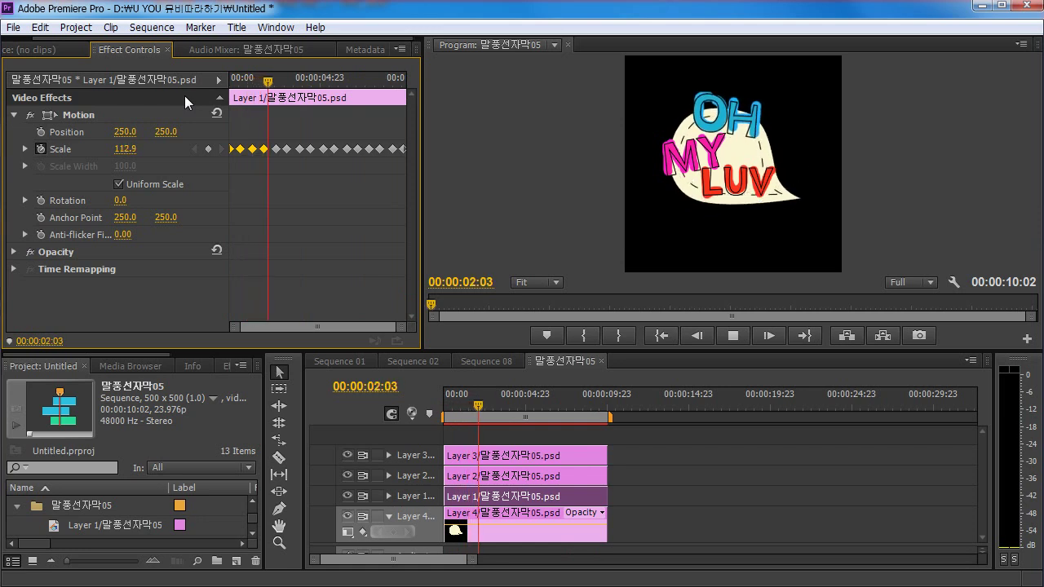
pyautogui.press('space')
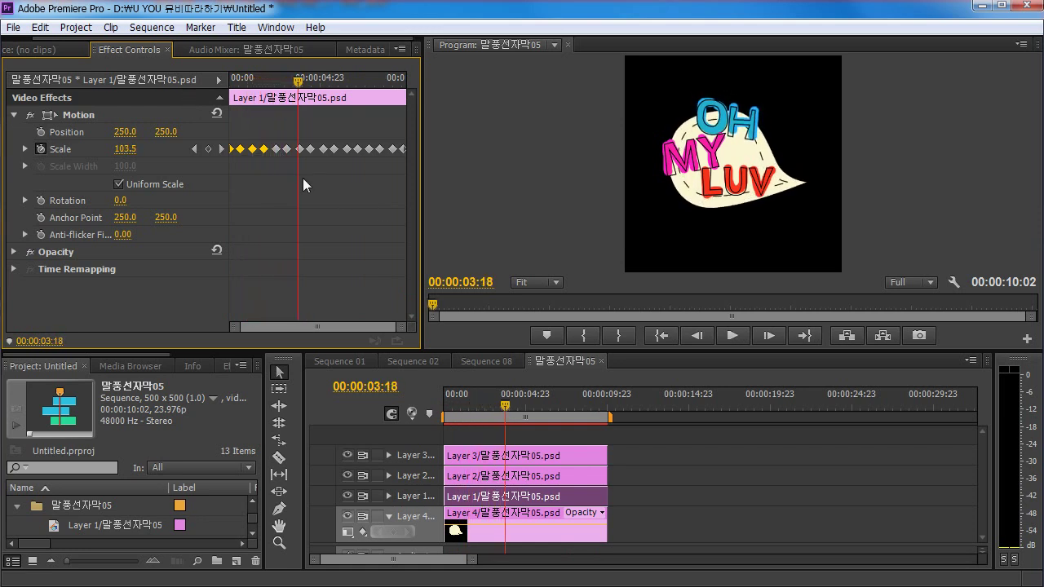
# - Copy all of Layer 1's Scale keyframes onto the start of the Layer 2 clip, play the result and return to the start
pyautogui.moveTo(229, 133); pyautogui.dragTo(439, 178)
pyautogui.click(483, 476)
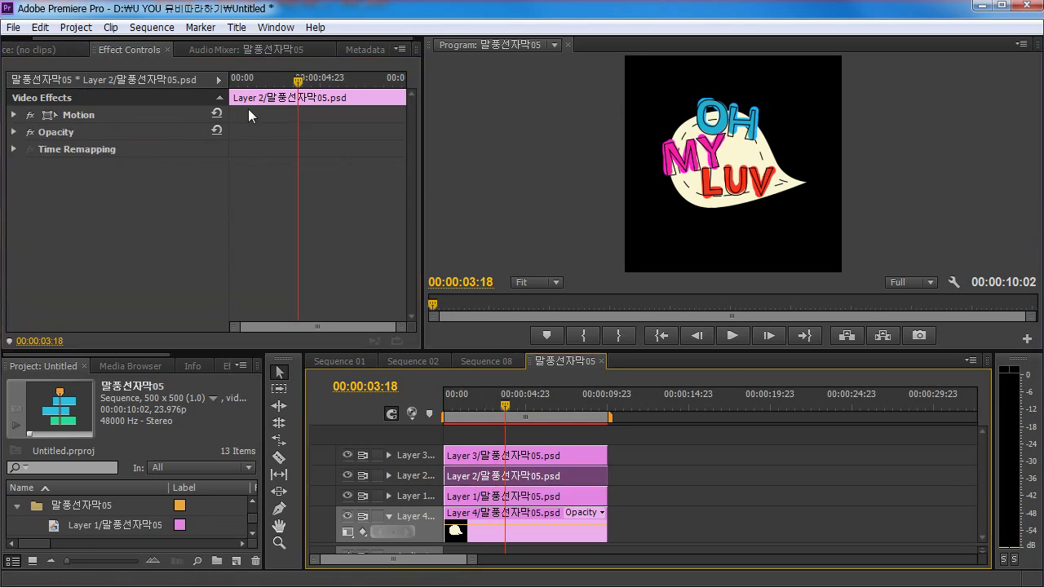
pyautogui.moveTo(248, 79); pyautogui.dragTo(187, 82)
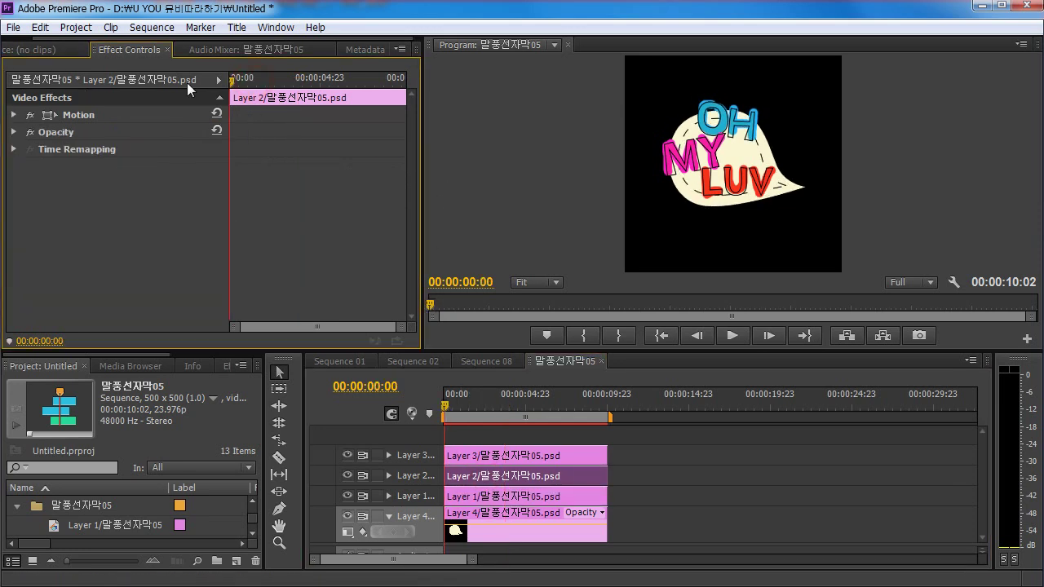
pyautogui.click(13, 115)
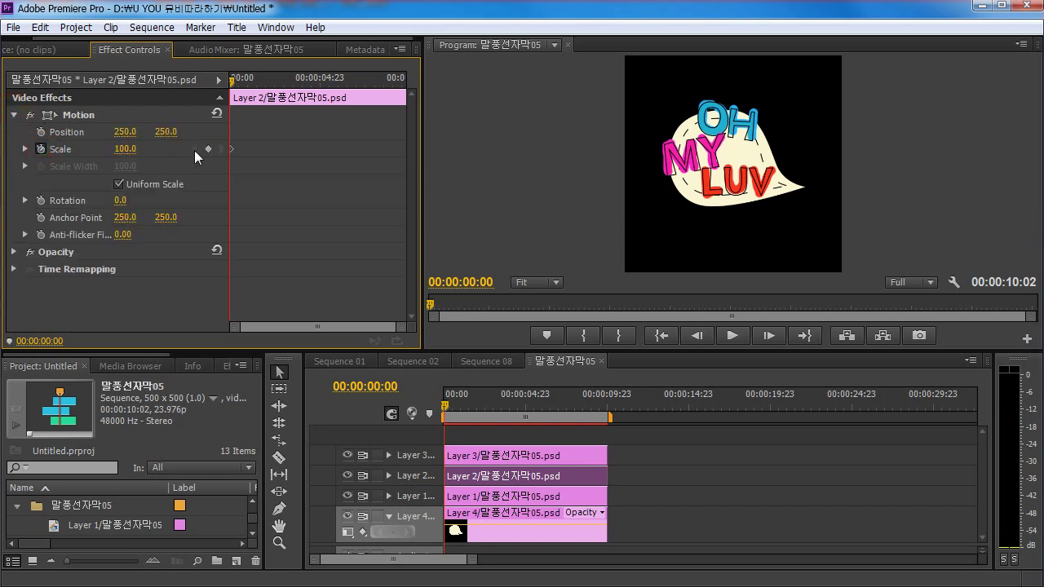
pyautogui.hotkey('ctrl', 'v')
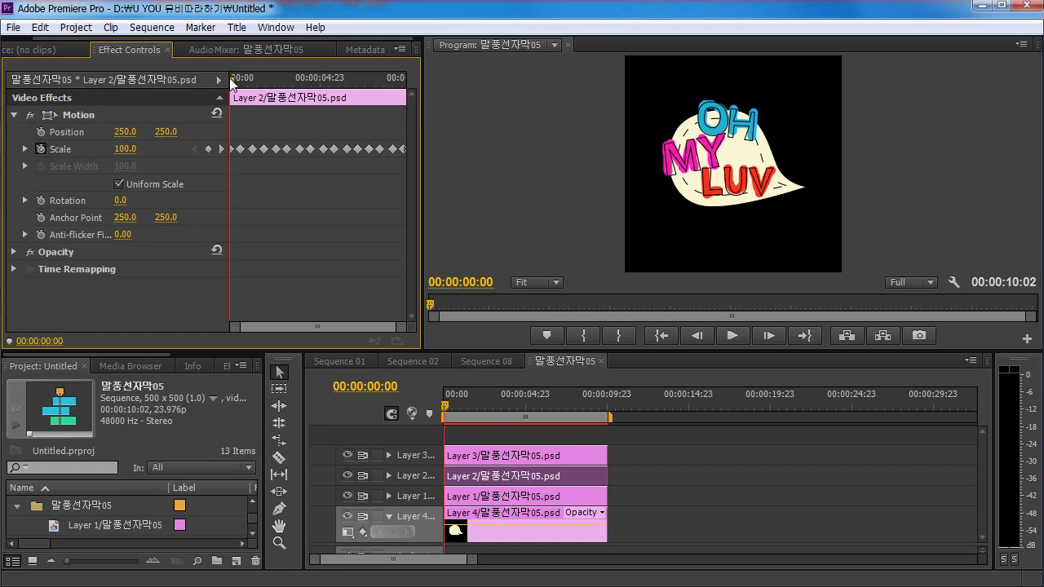
pyautogui.moveTo(230, 77); pyautogui.dragTo(107, 90)
pyautogui.press('space')
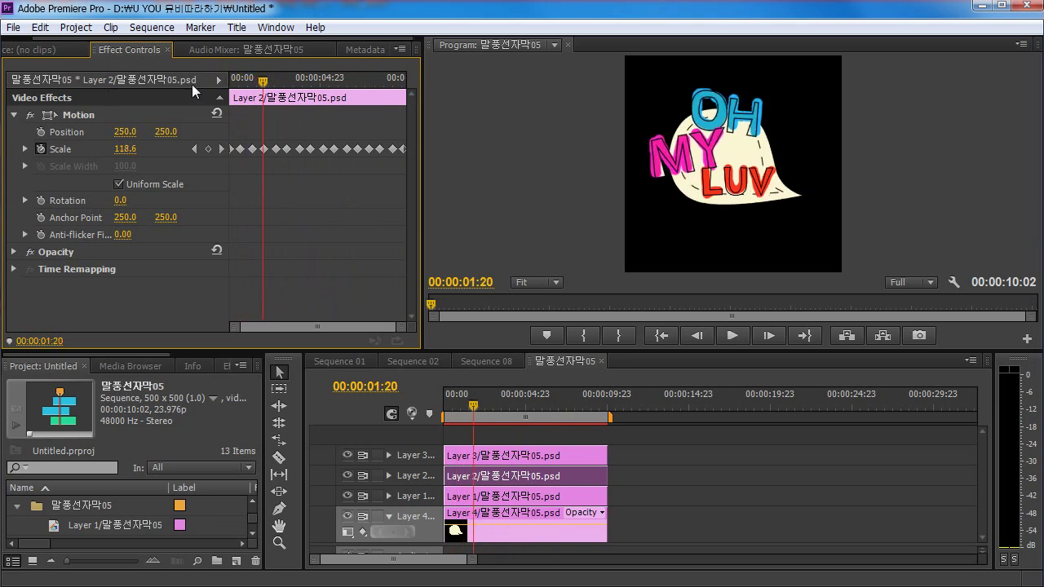
pyautogui.moveTo(262, 79); pyautogui.dragTo(213, 81)
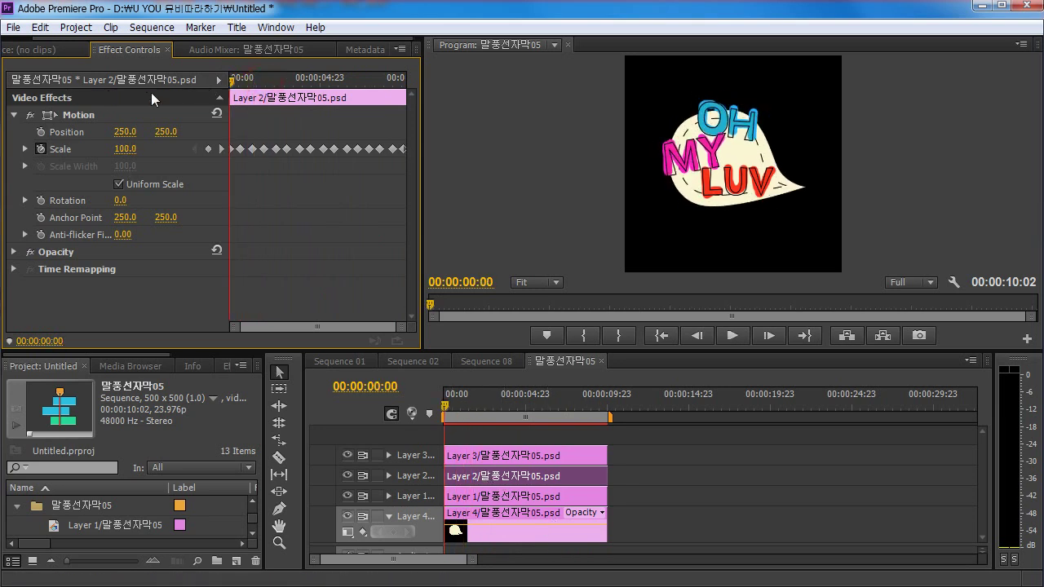
# - Copy the Layer 2 clip's Motion effect onto the Layer 3 clip, play the result and return to the start
pyautogui.click(69, 114)
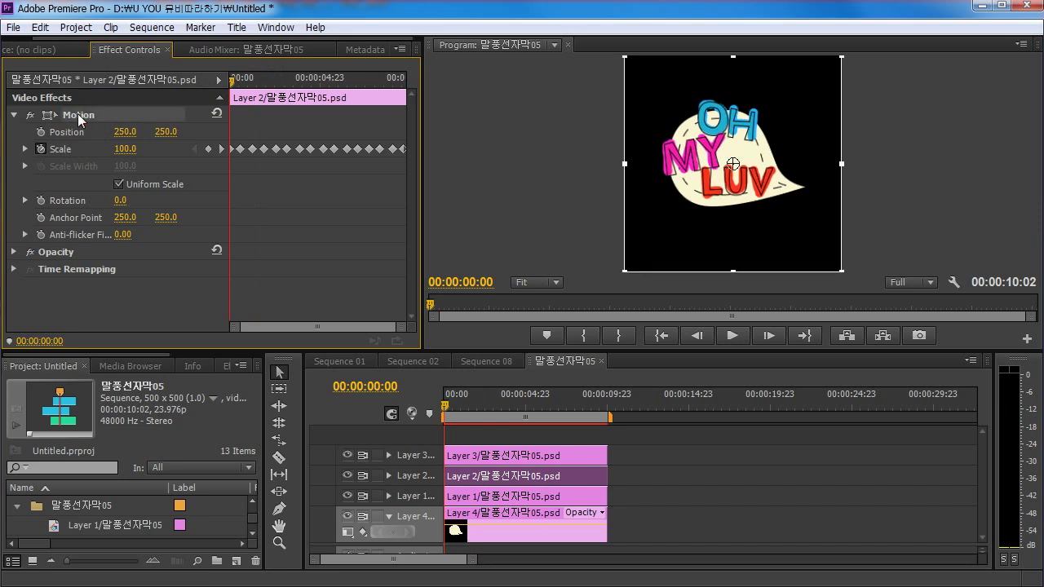
pyautogui.rightClick(78, 114)
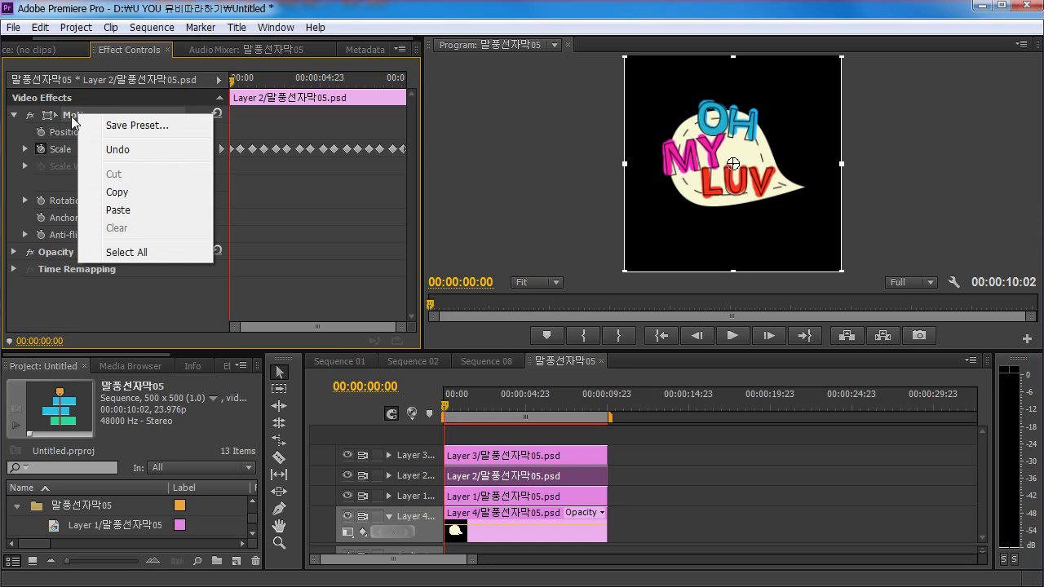
pyautogui.click(127, 192)
pyautogui.click(482, 459)
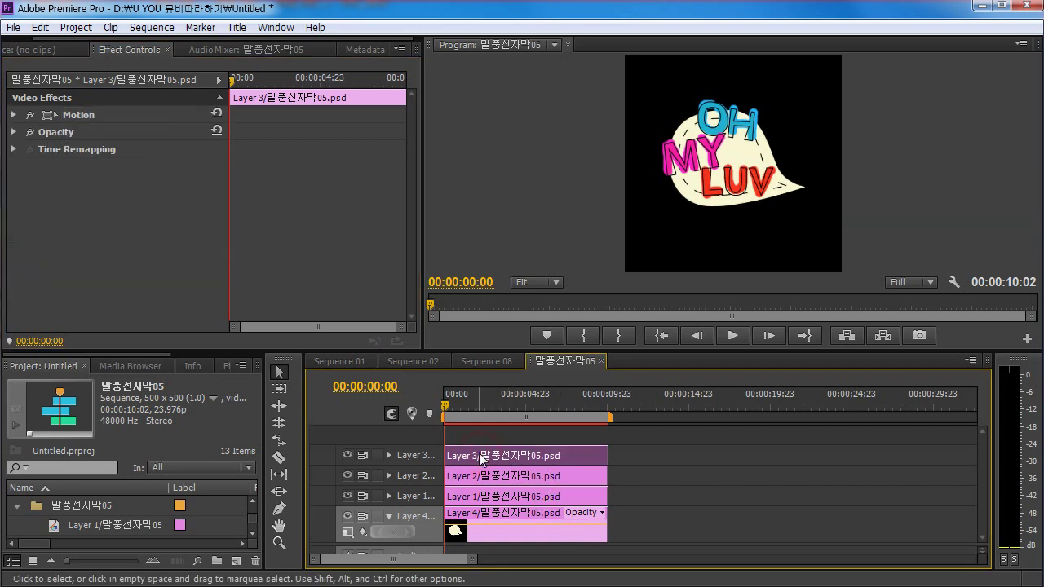
pyautogui.click(79, 115)
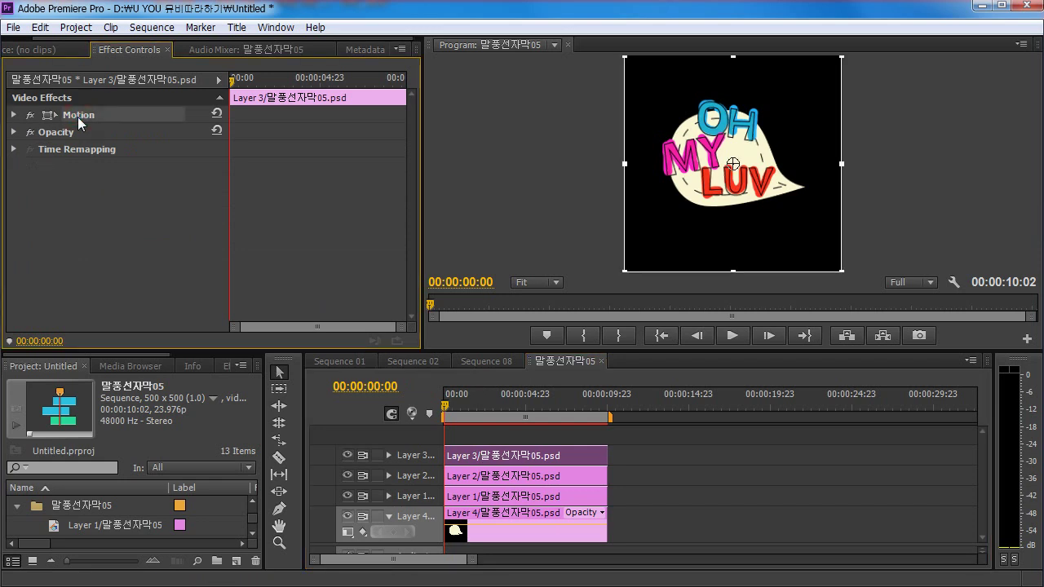
pyautogui.rightClick(78, 117)
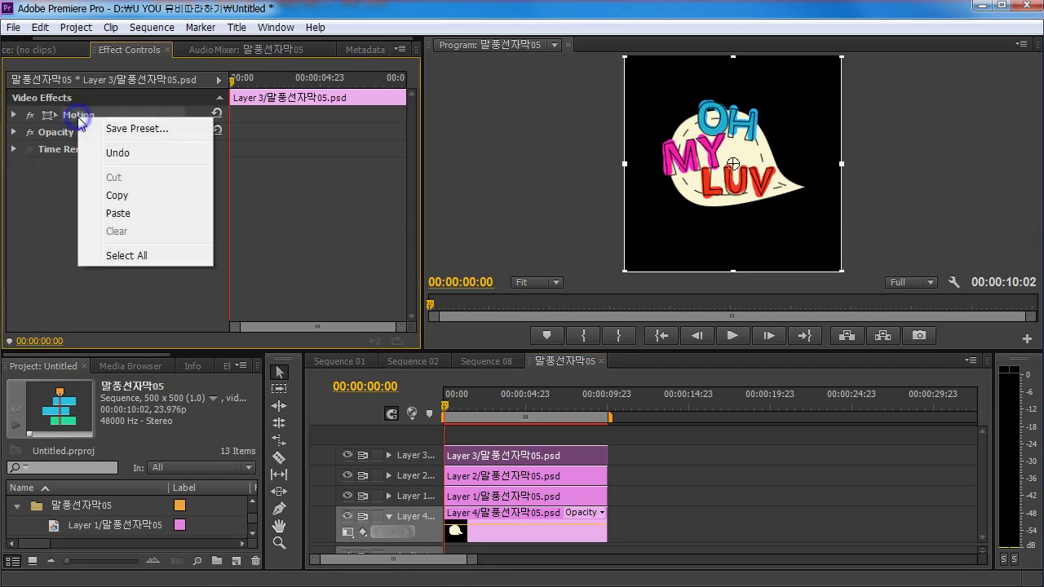
pyautogui.click(129, 217)
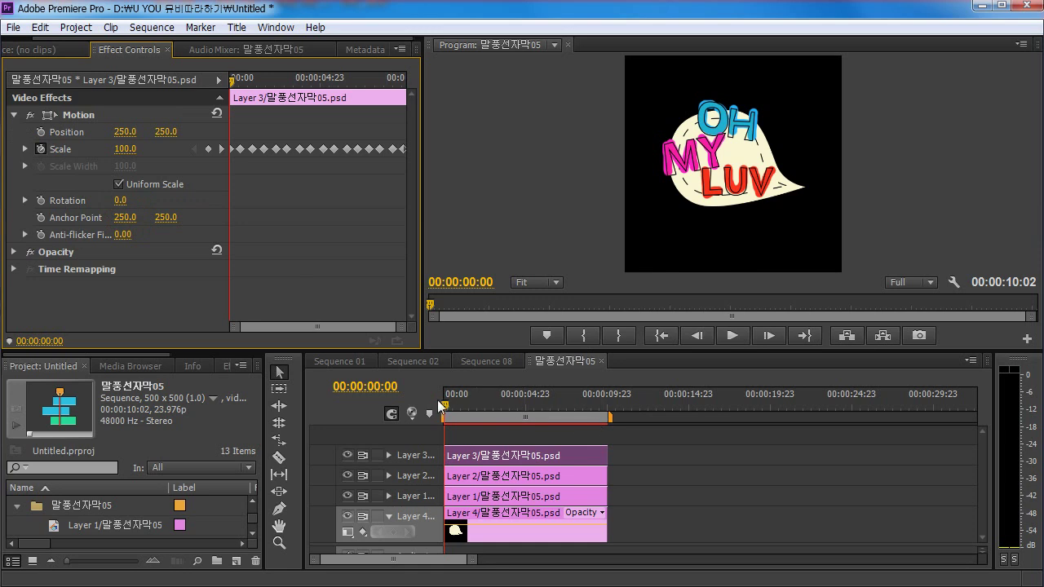
pyautogui.moveTo(440, 406)
pyautogui.mouseDown()
pyautogui.moveTo(550, 396)
pyautogui.moveTo(439, 411)
pyautogui.mouseUp()
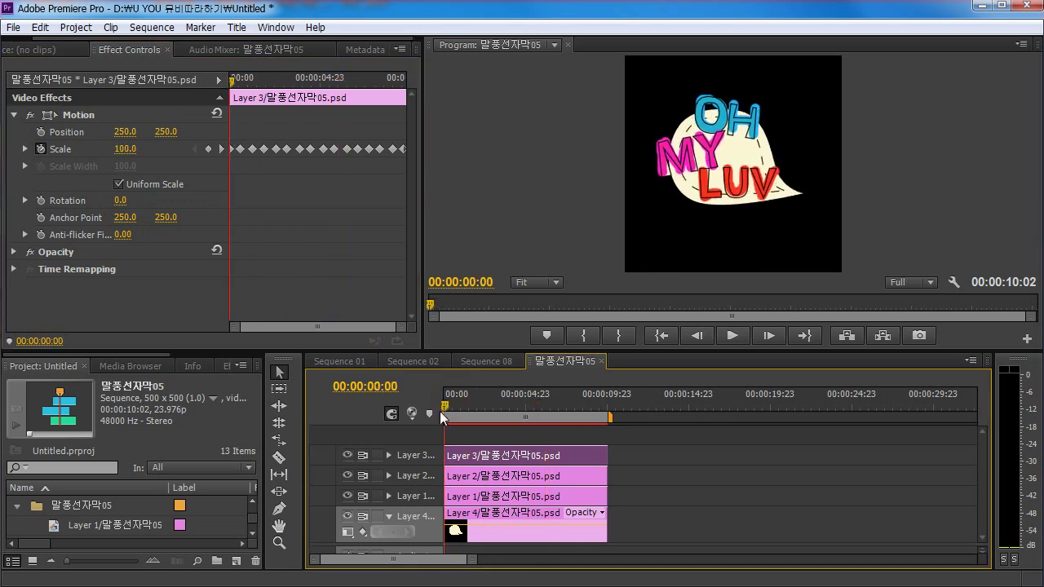
pyautogui.press('space')
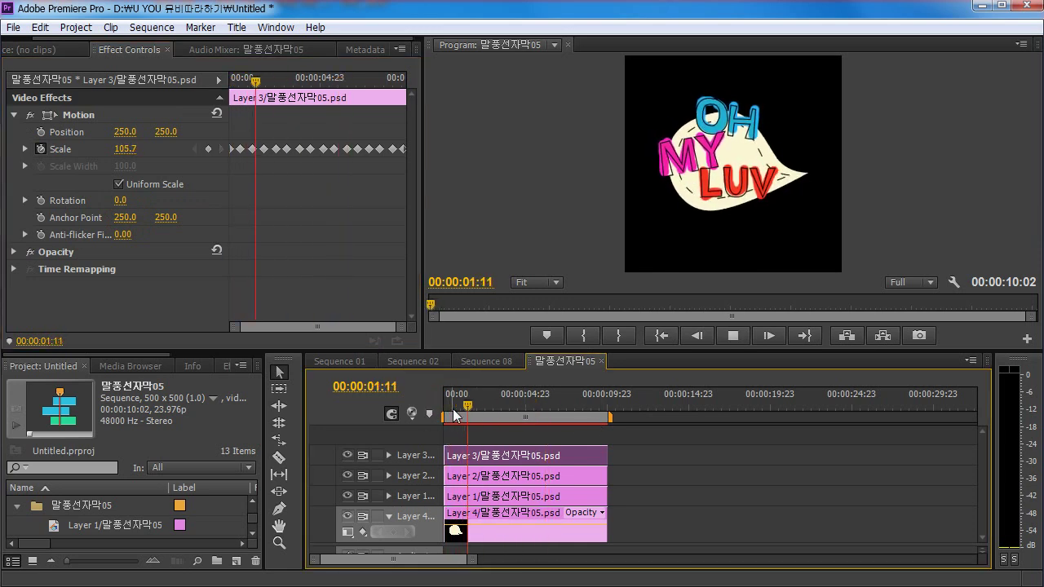
pyautogui.press('space')
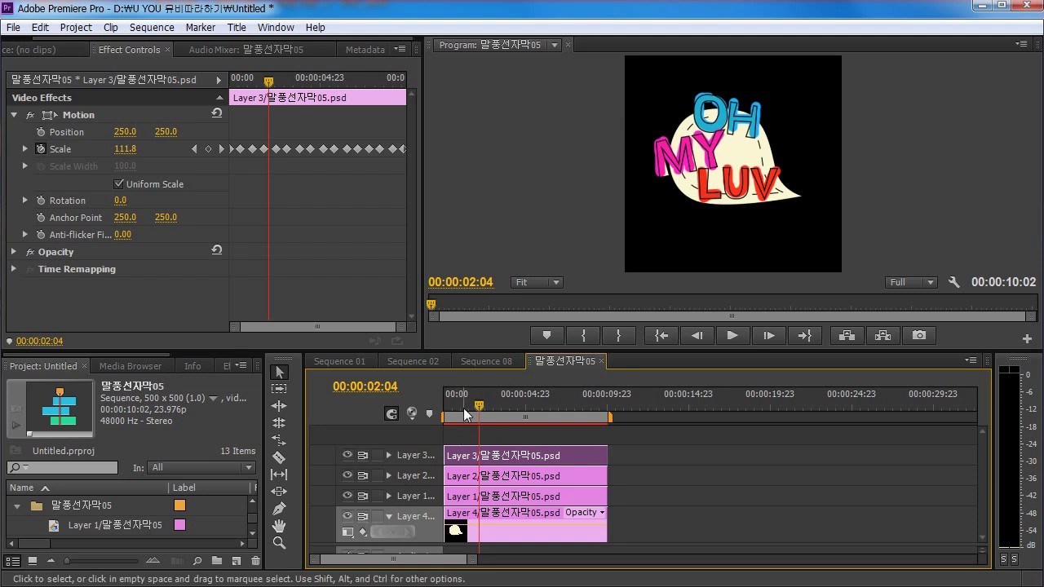
pyautogui.press('Home')
# - Shift all of the Layer 2 clip's Scale keyframes slightly earlier and play the offset pulse from the start
pyautogui.click(467, 477)
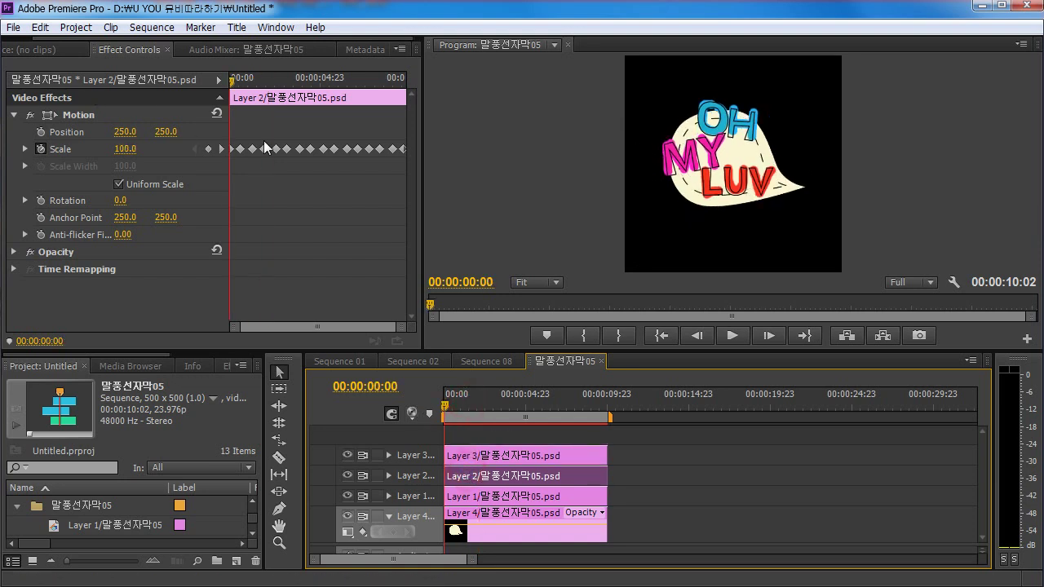
pyautogui.moveTo(234, 128); pyautogui.dragTo(272, 157)
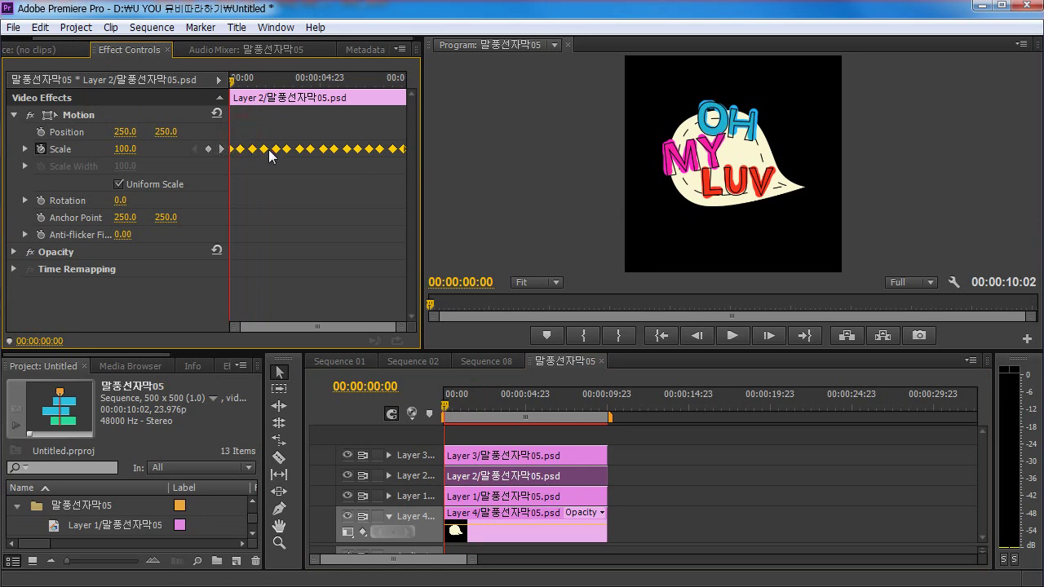
pyautogui.moveTo(255, 155); pyautogui.dragTo(245, 158)
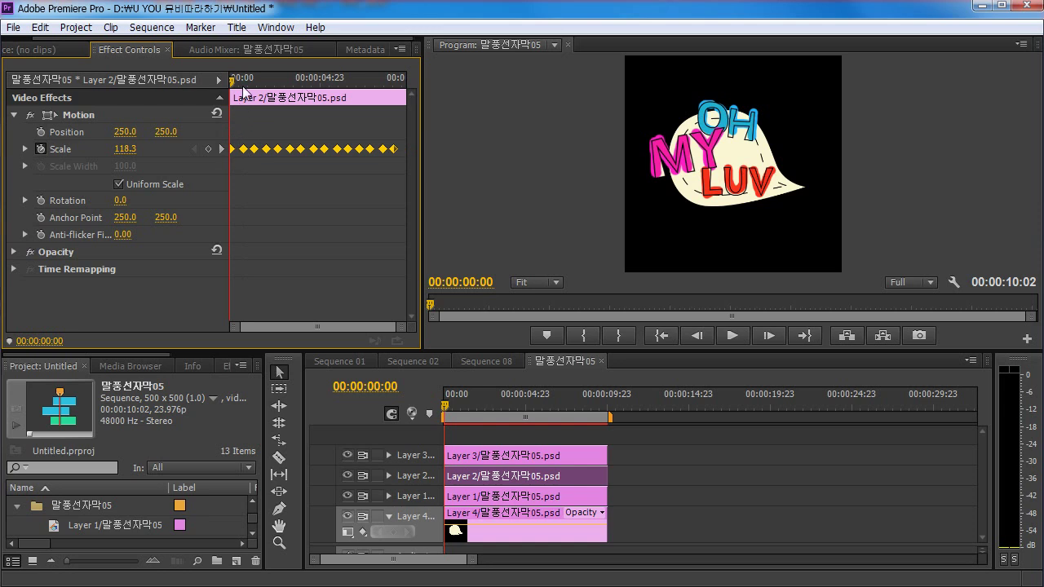
pyautogui.moveTo(243, 91)
pyautogui.mouseDown()
pyautogui.moveTo(233, 83)
pyautogui.moveTo(367, 90)
pyautogui.moveTo(230, 91)
pyautogui.mouseUp()
pyautogui.press('space')
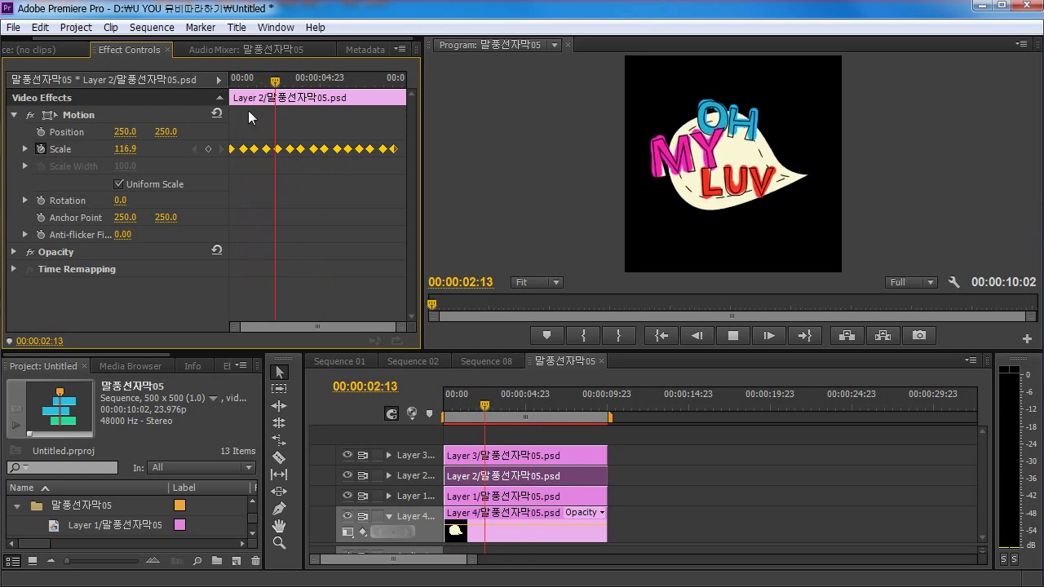
pyautogui.press('space')
# - Shift all of the Layer 3 clip's Scale keyframes slightly earlier, by less than Layer 2's, and play from the start
pyautogui.click(469, 455)
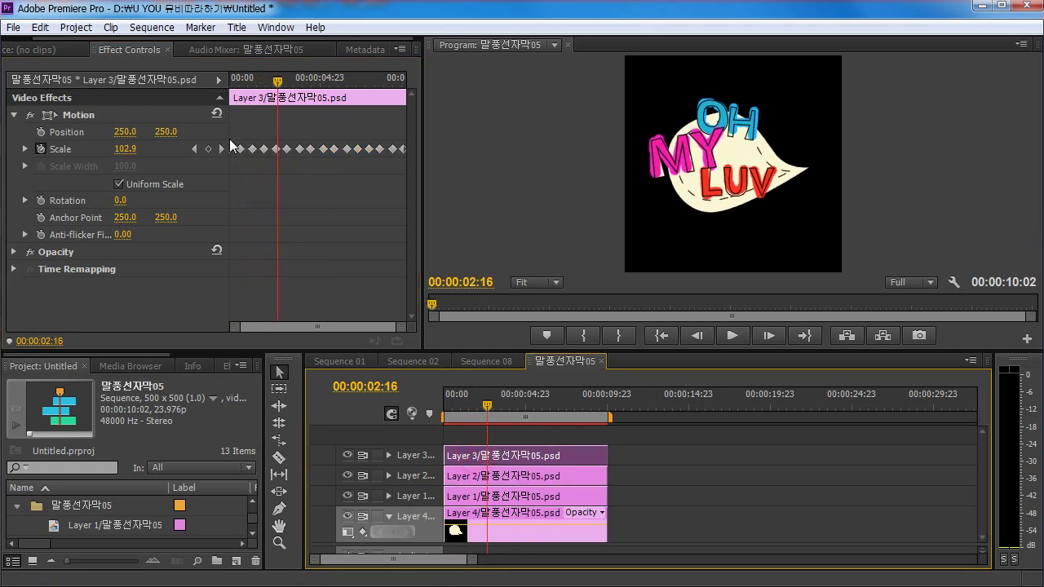
pyautogui.moveTo(229, 138); pyautogui.dragTo(390, 168)
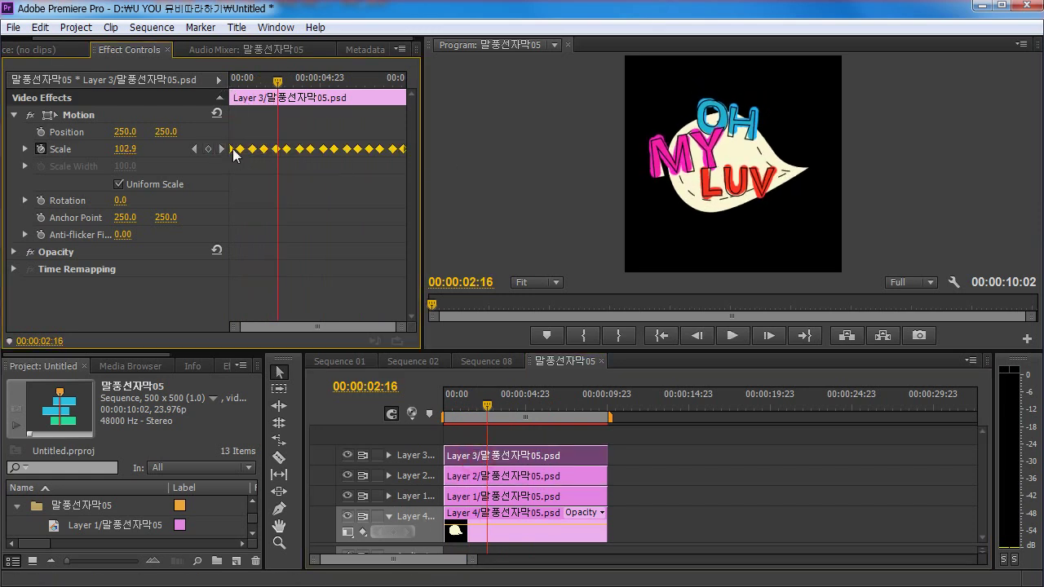
pyautogui.moveTo(234, 155); pyautogui.dragTo(240, 159)
pyautogui.moveTo(236, 80); pyautogui.dragTo(221, 85)
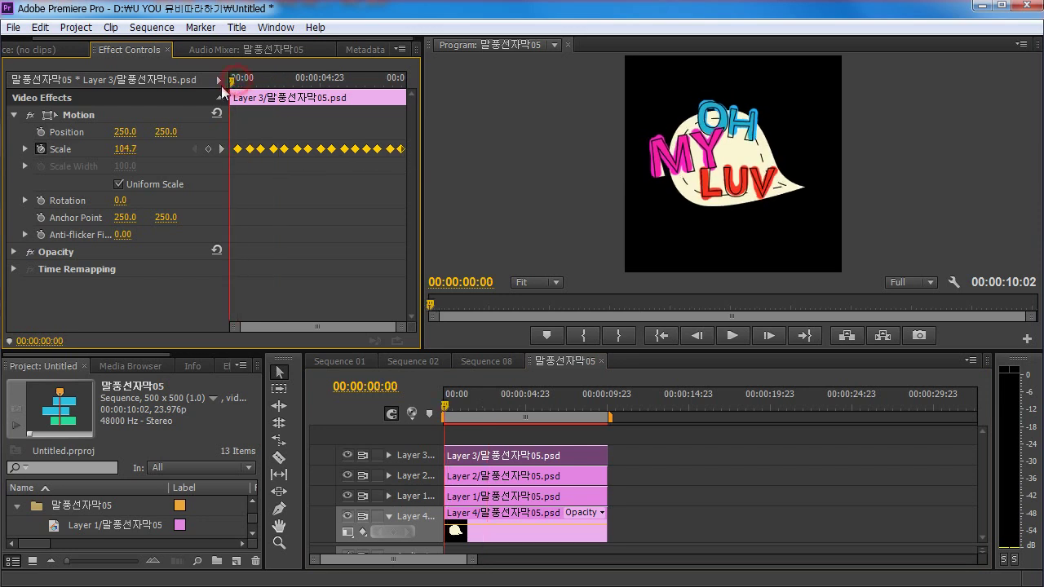
pyautogui.press('space')
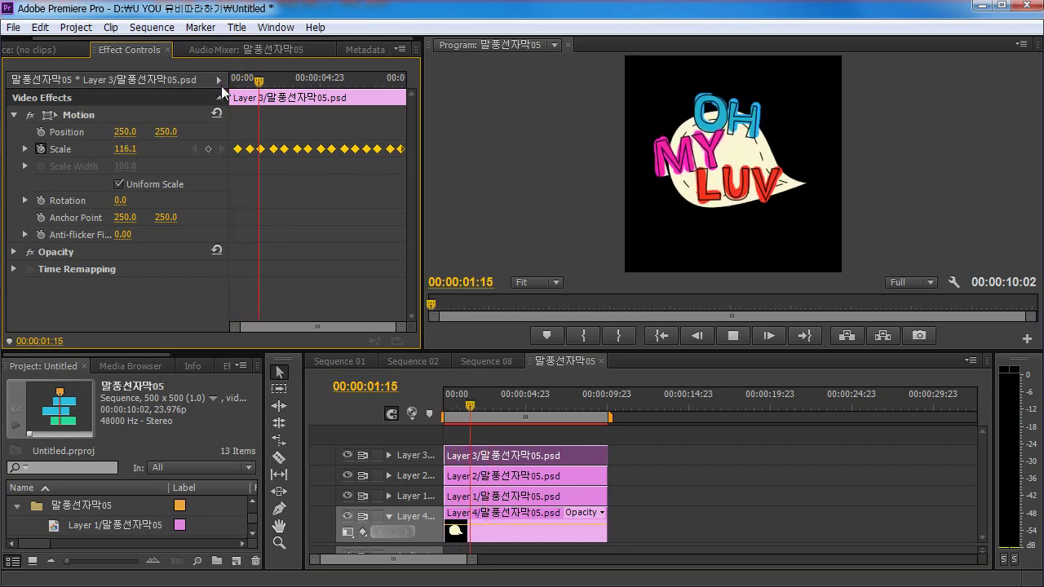
pyautogui.press('space')
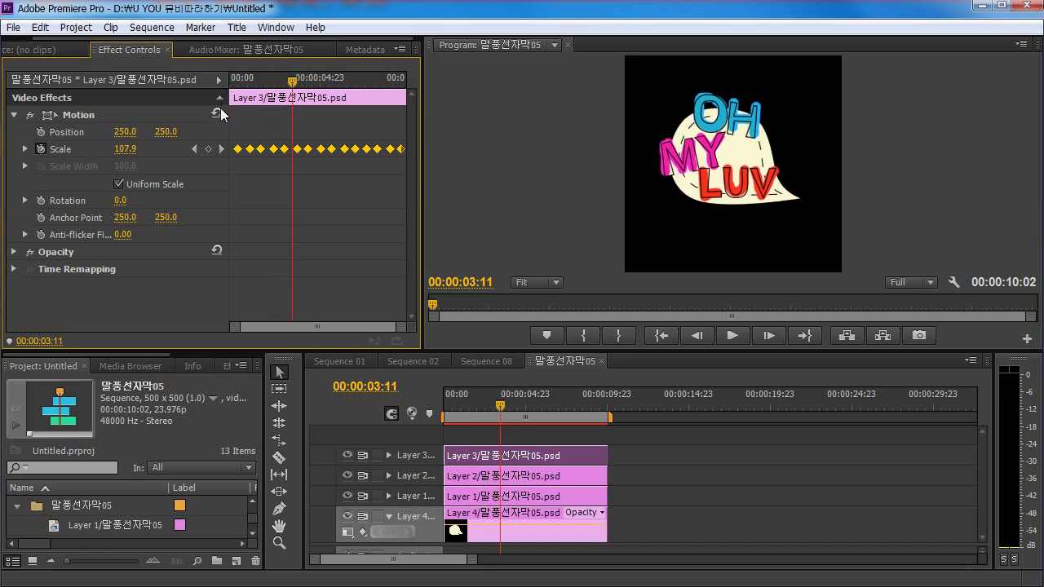
# - Nudge the Layer 3 Scale keyframes a little further earlier and replay the three pulsing words from the start
pyautogui.moveTo(239, 151); pyautogui.dragTo(237, 155)
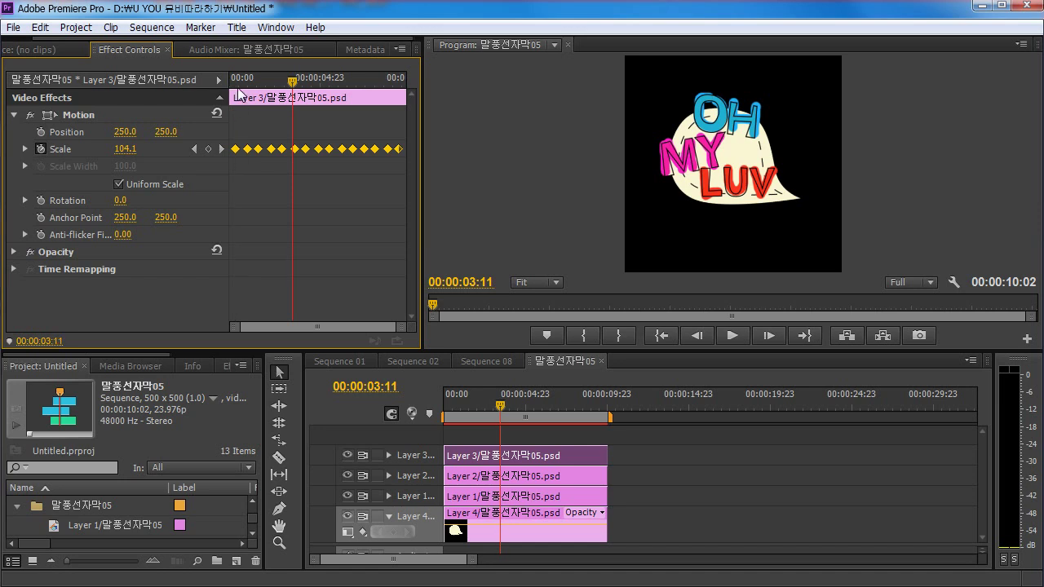
pyautogui.moveTo(236, 82); pyautogui.dragTo(227, 113)
pyautogui.press('space')
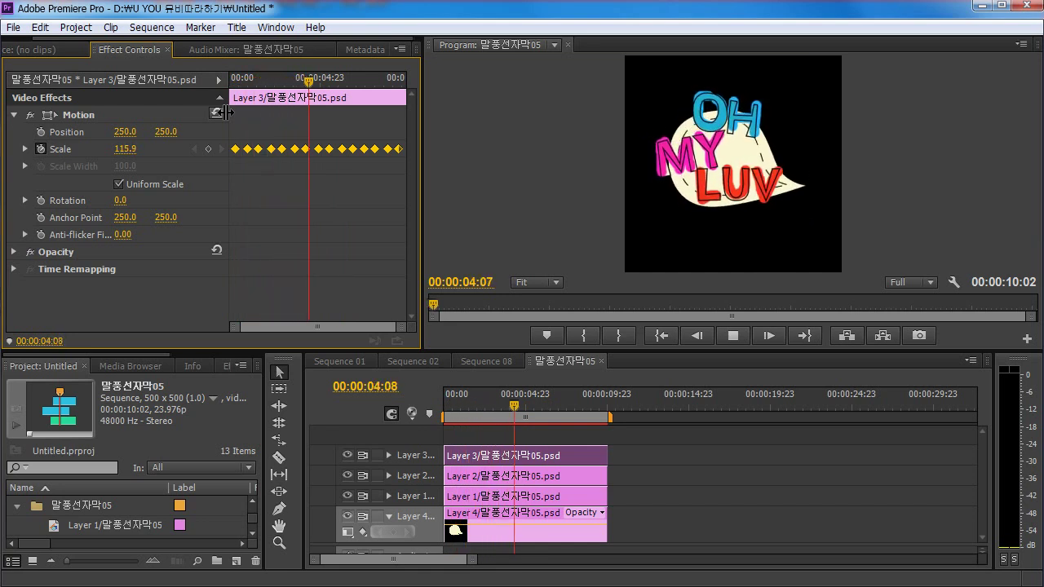
pyautogui.press('space')
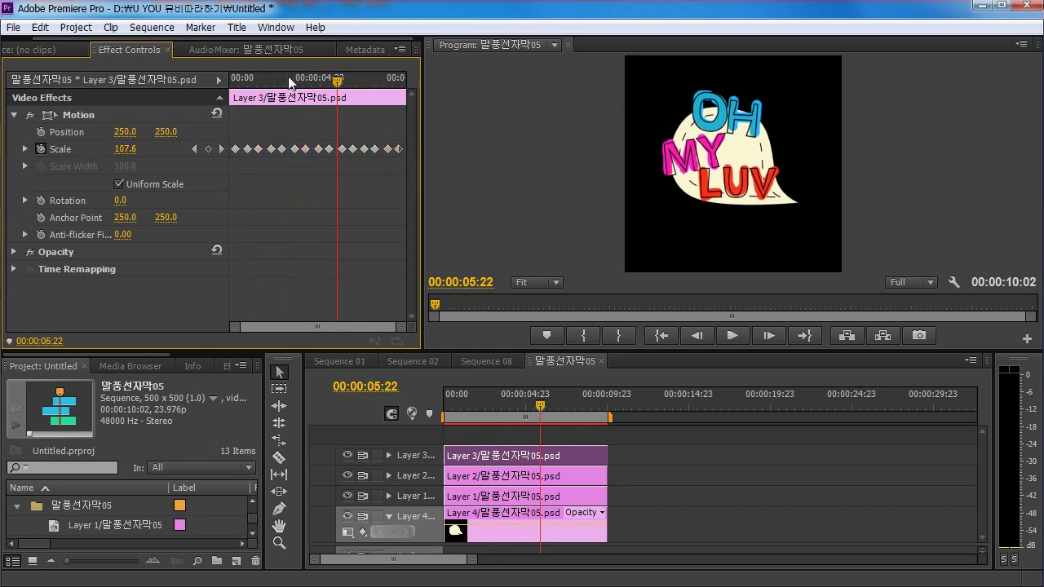
pyautogui.press('Home')
pyautogui.press('space')
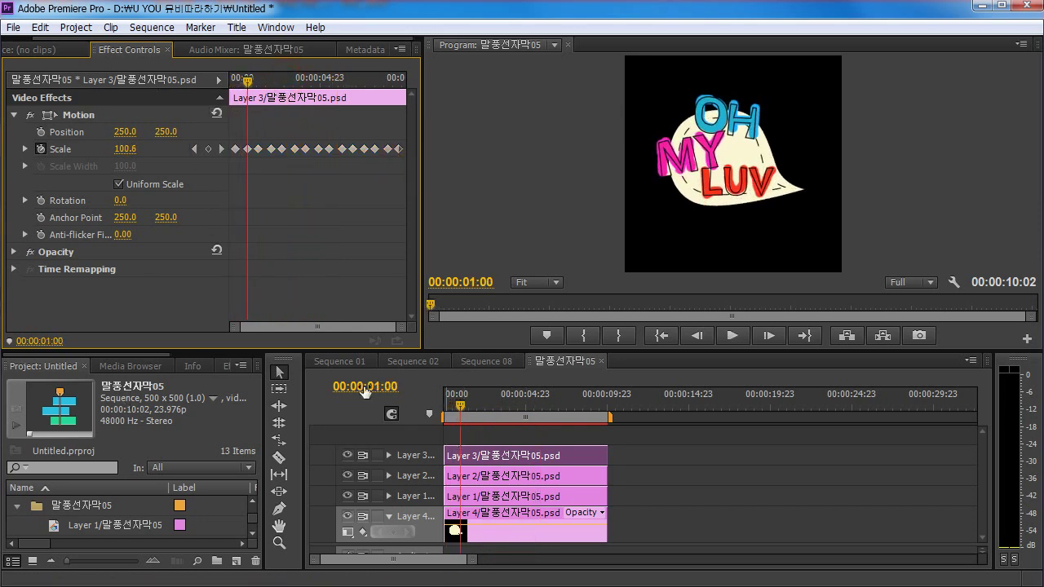
# - In Sequence 08, render the preview and play the section with the nested speech bubble
pyautogui.click(481, 360)
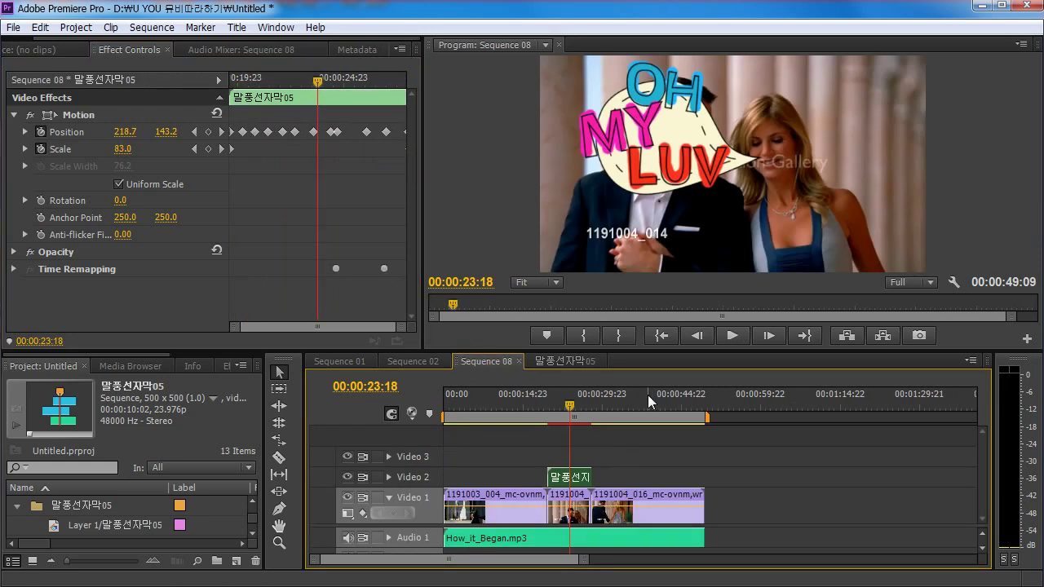
pyautogui.moveTo(564, 396); pyautogui.dragTo(546, 405)
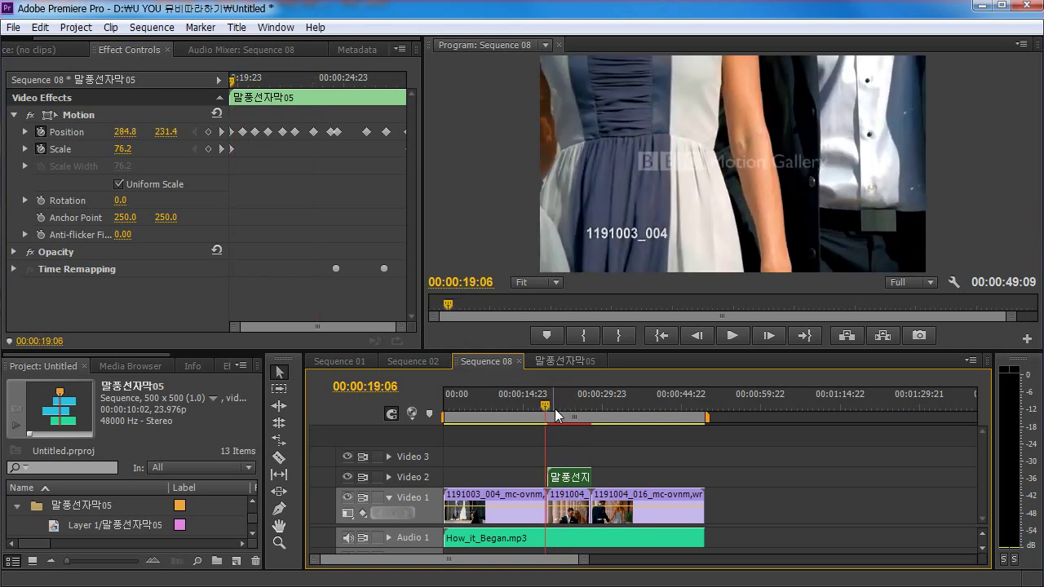
pyautogui.press('Return')
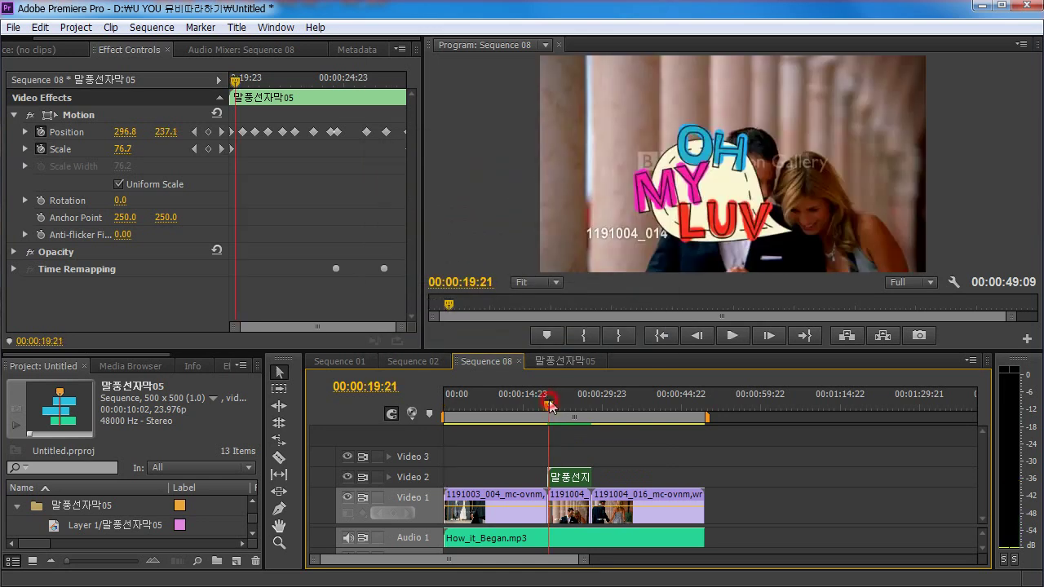
pyautogui.click(544, 402)
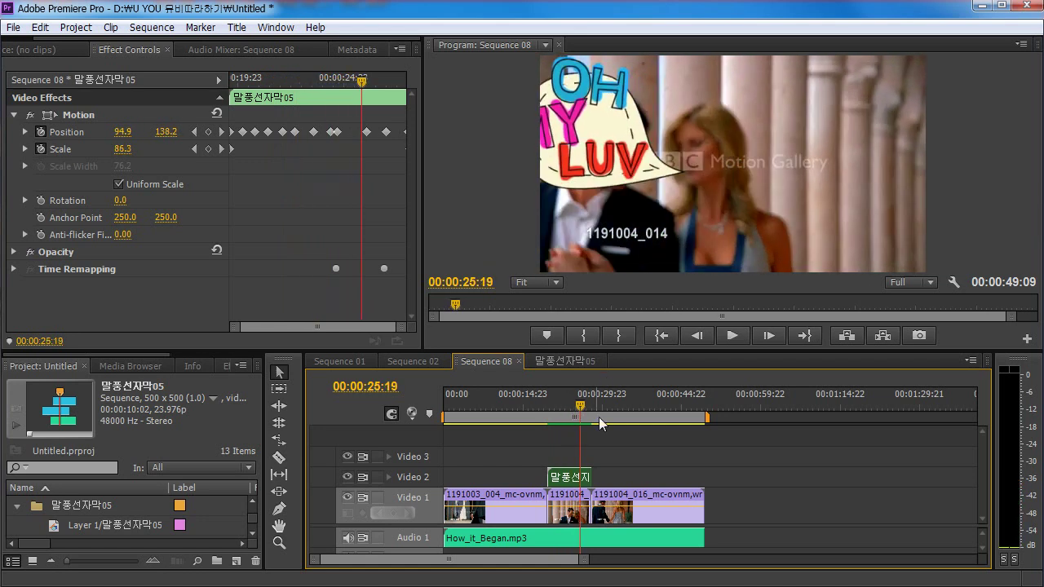
# - Reopen the nested 말풍선자막05 sequence at its start, then go back to the beginning of Sequence 08
pyautogui.doubleClick(571, 478)
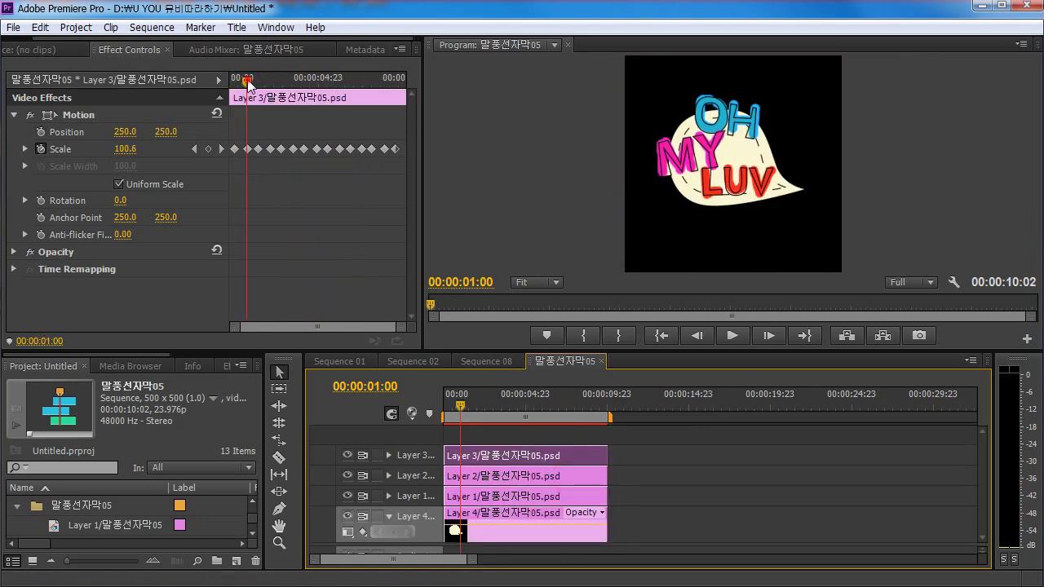
pyautogui.moveTo(247, 81); pyautogui.dragTo(97, 107)
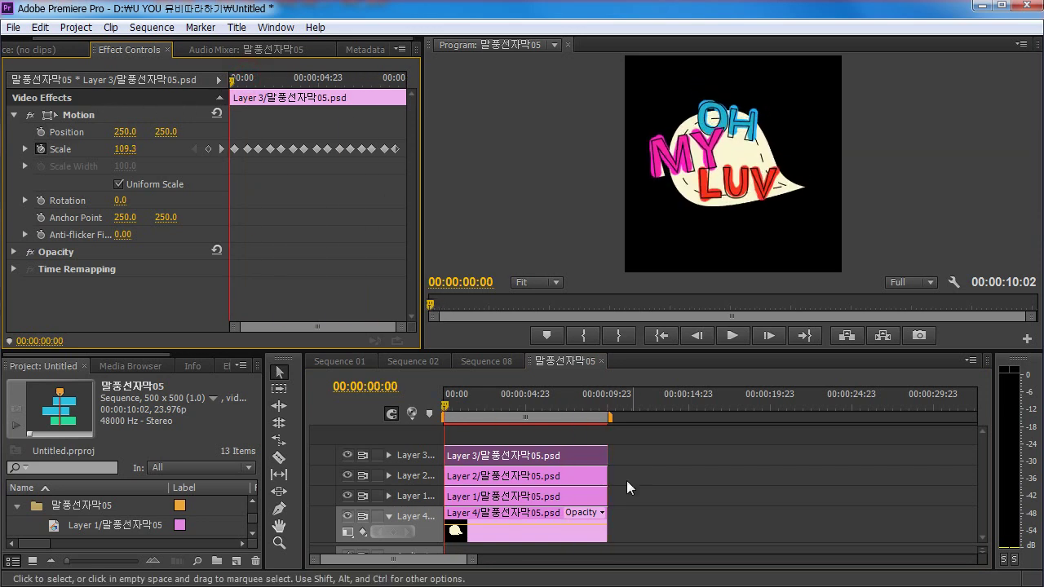
pyautogui.moveTo(452, 399); pyautogui.dragTo(382, 406)
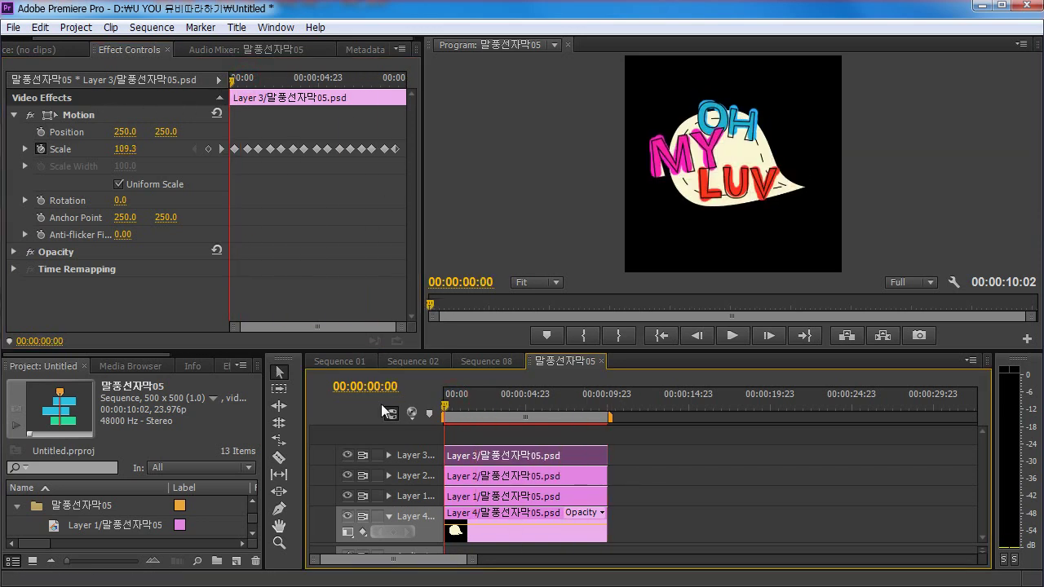
pyautogui.click(468, 362)
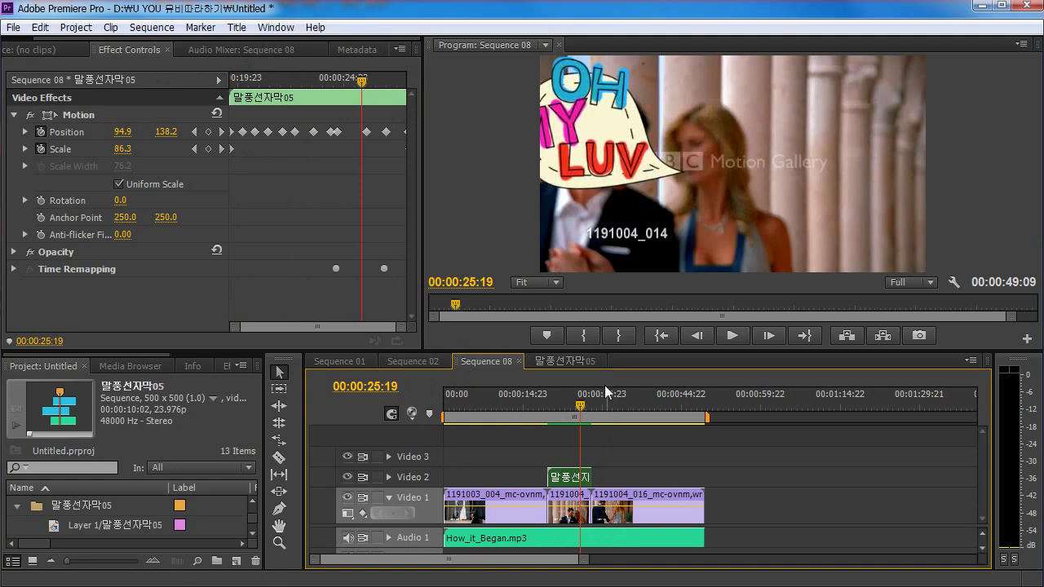
pyautogui.click(568, 400)
pyautogui.moveTo(569, 400); pyautogui.dragTo(427, 416)
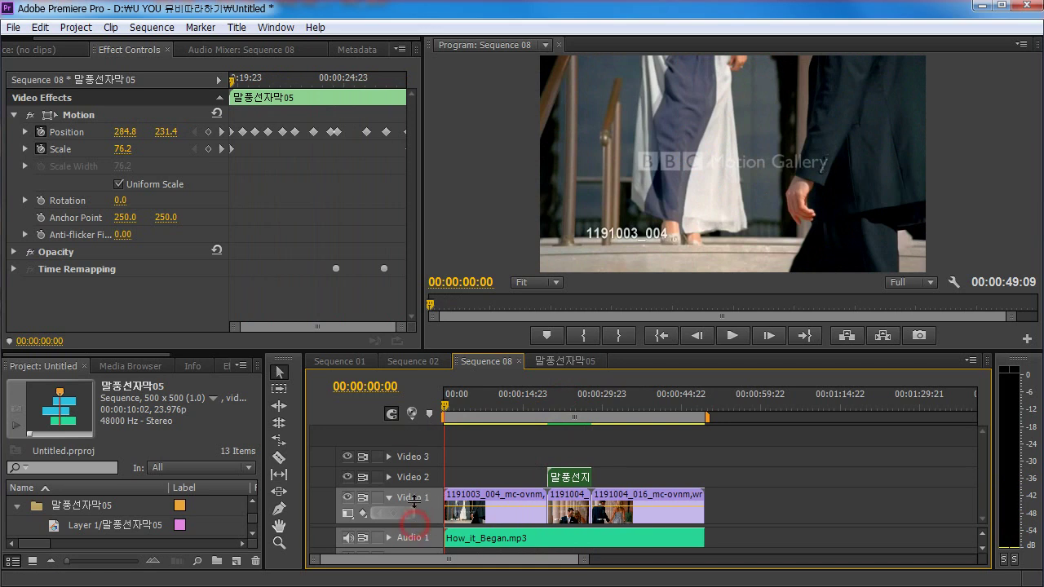
# - Expand the Audio 1 track and make it taller so the waveform of How_it_Began.mp3 shows in the timeline
pyautogui.moveTo(414, 522); pyautogui.dragTo(413, 492)
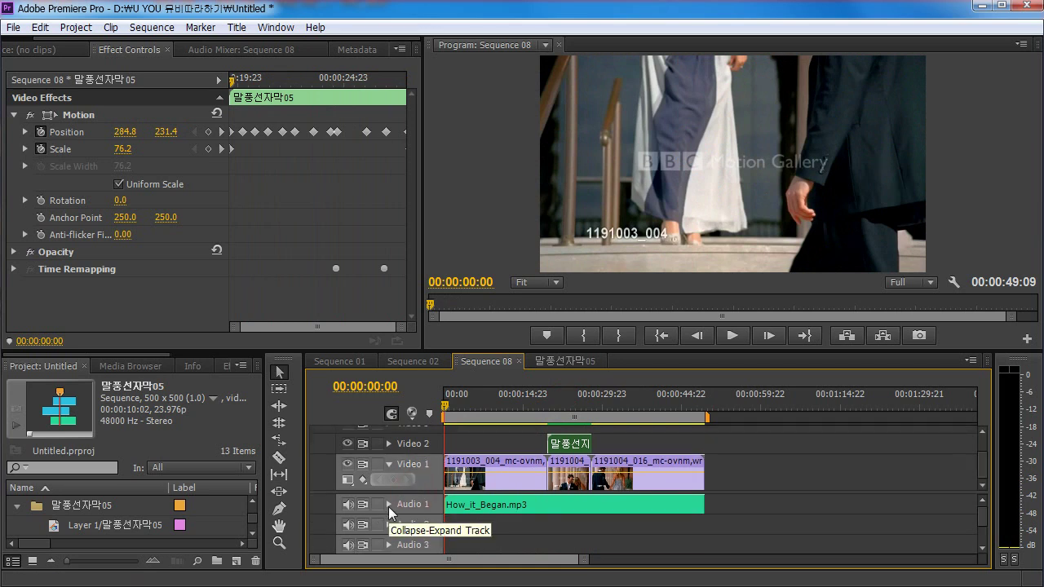
pyautogui.click(389, 505)
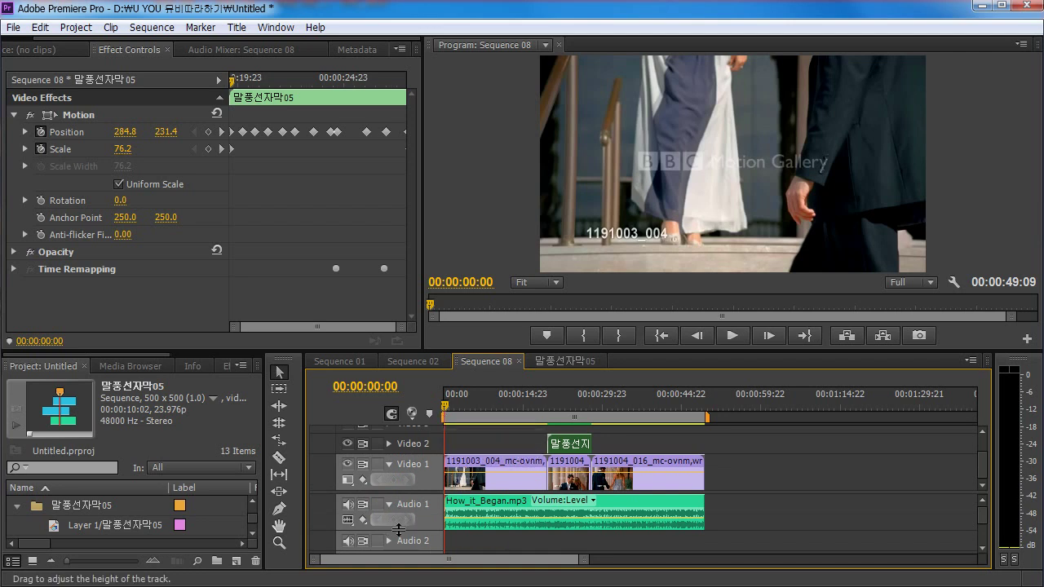
pyautogui.moveTo(398, 532); pyautogui.dragTo(398, 563)
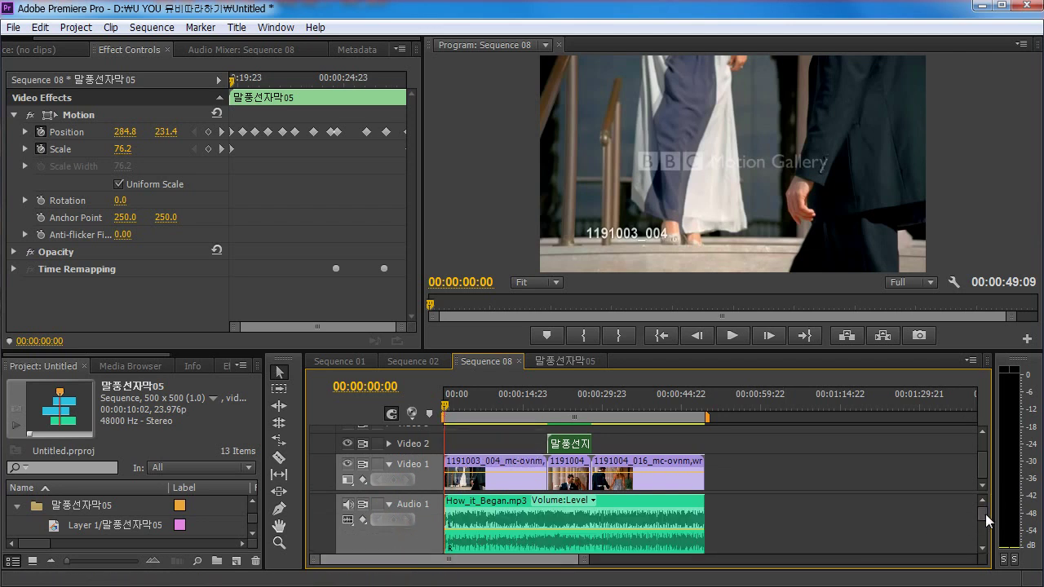
pyautogui.moveTo(415, 491); pyautogui.dragTo(416, 452)
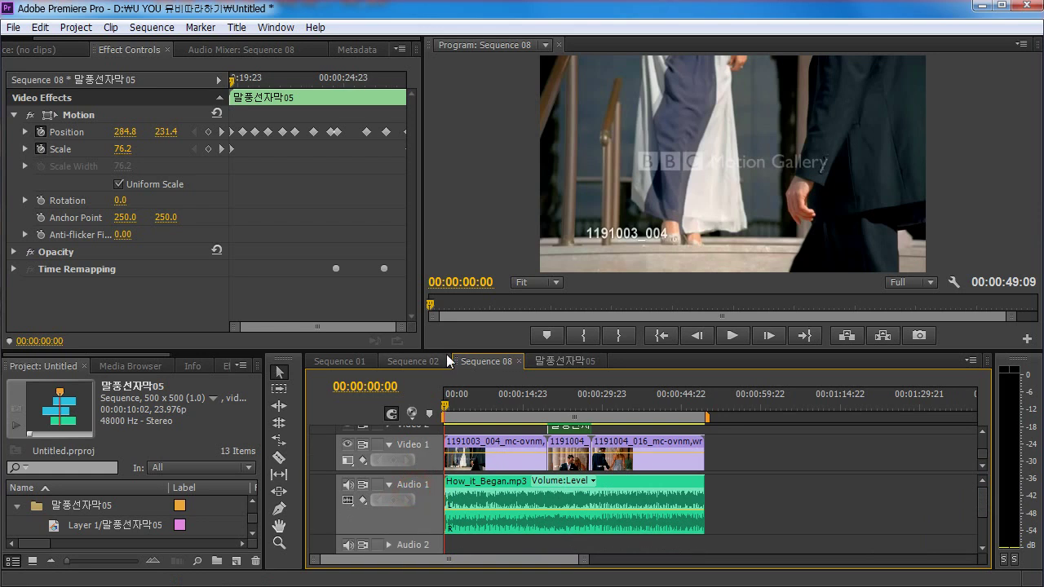
# - Enlarge the timeline area, magnify Sequence 08 and make the Audio 1 track taller for a clearer waveform
pyautogui.moveTo(448, 353); pyautogui.dragTo(443, 230)
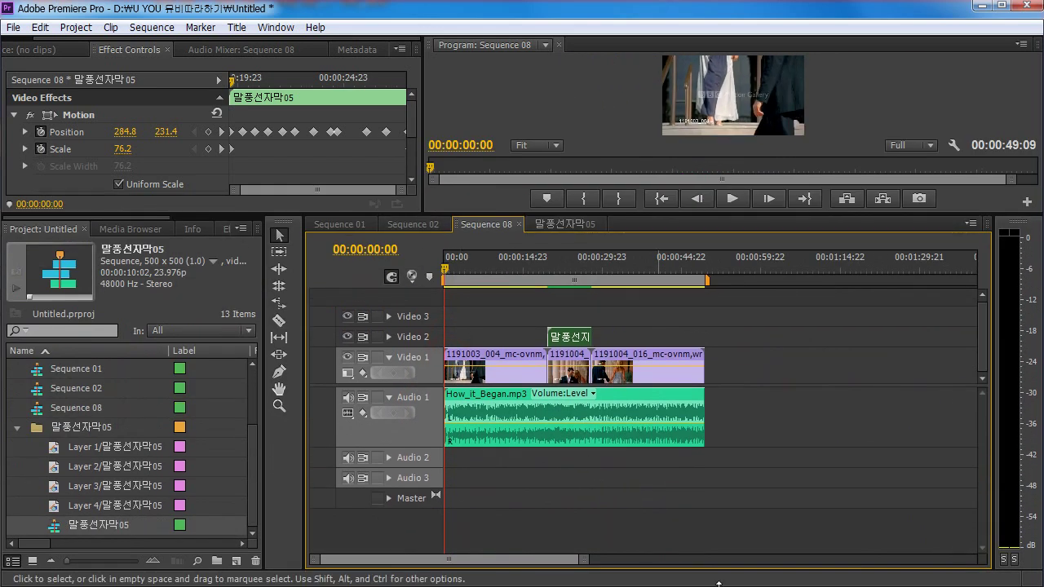
pyautogui.moveTo(583, 561); pyautogui.dragTo(540, 561)
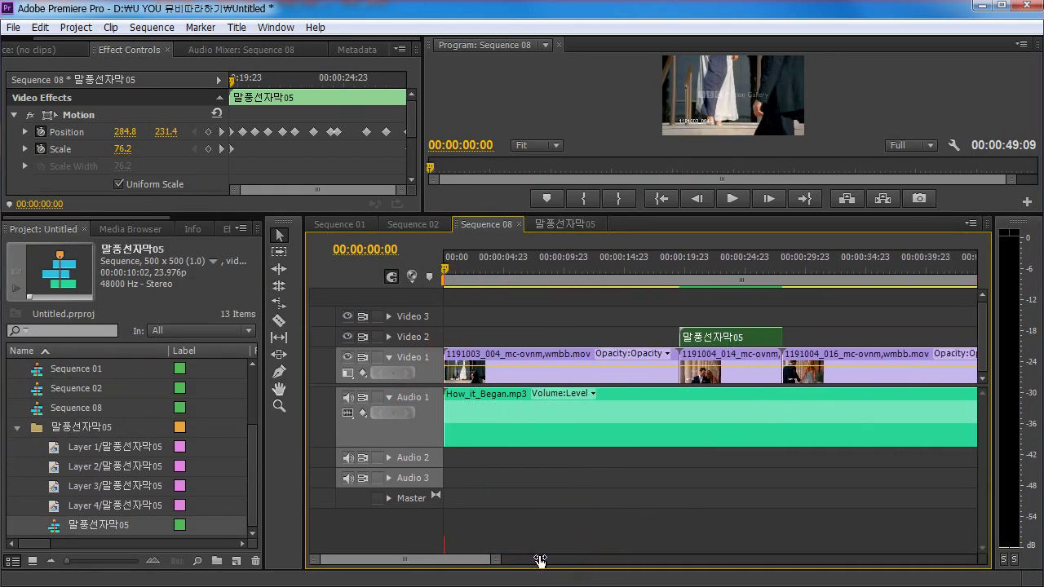
pyautogui.moveTo(421, 488); pyautogui.dragTo(421, 496)
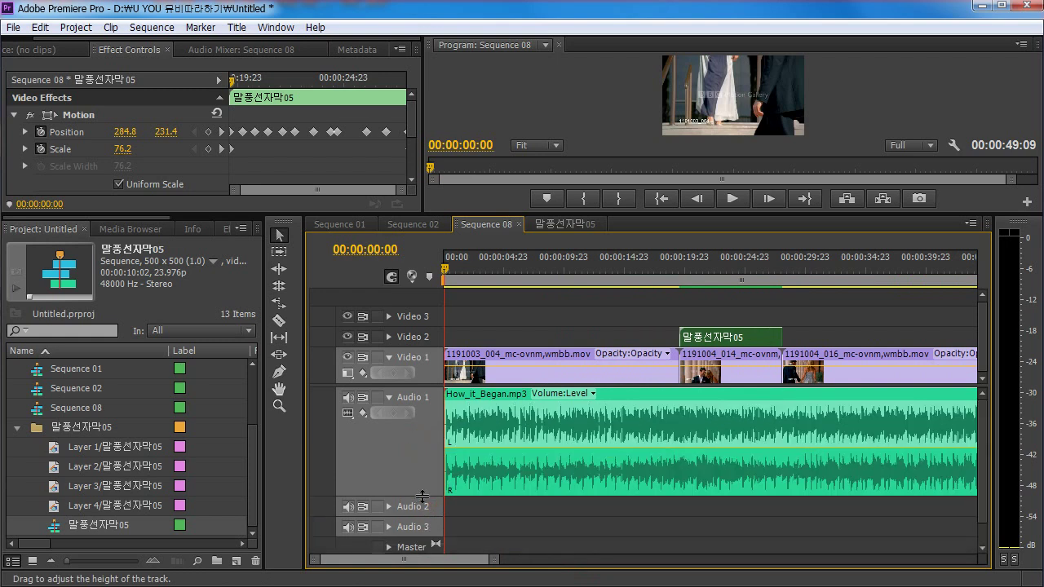
# - Place Layer 1, Layer 2 and Layer 3 of 말풍선자막05 one after another on Video 2 from the start of Sequence 08
pyautogui.click(463, 264)
pyautogui.moveTo(468, 269); pyautogui.dragTo(489, 265)
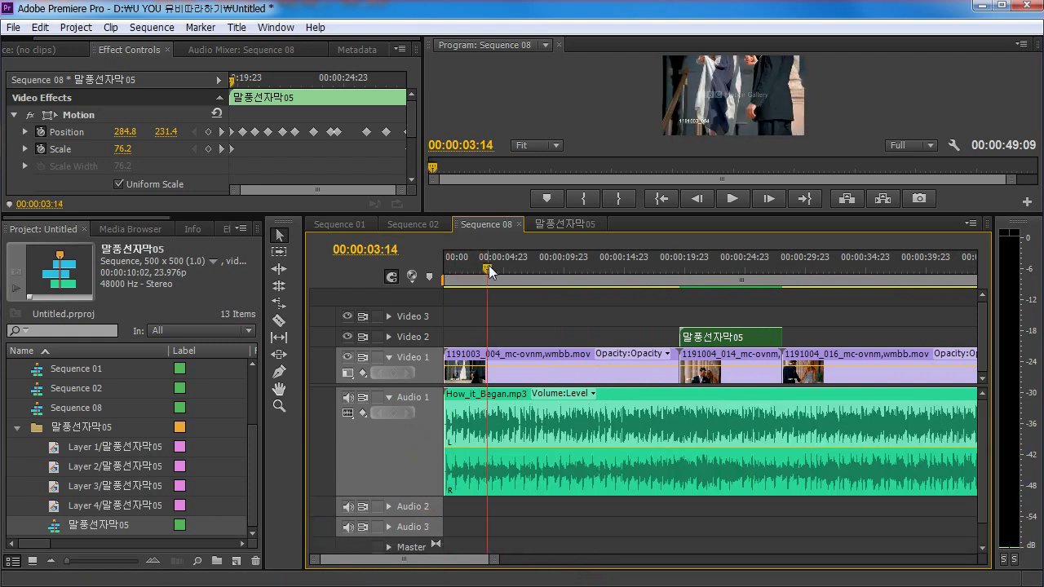
pyautogui.click(80, 447)
pyautogui.keyDown('shift'); pyautogui.click(96, 480); pyautogui.keyUp('shift')
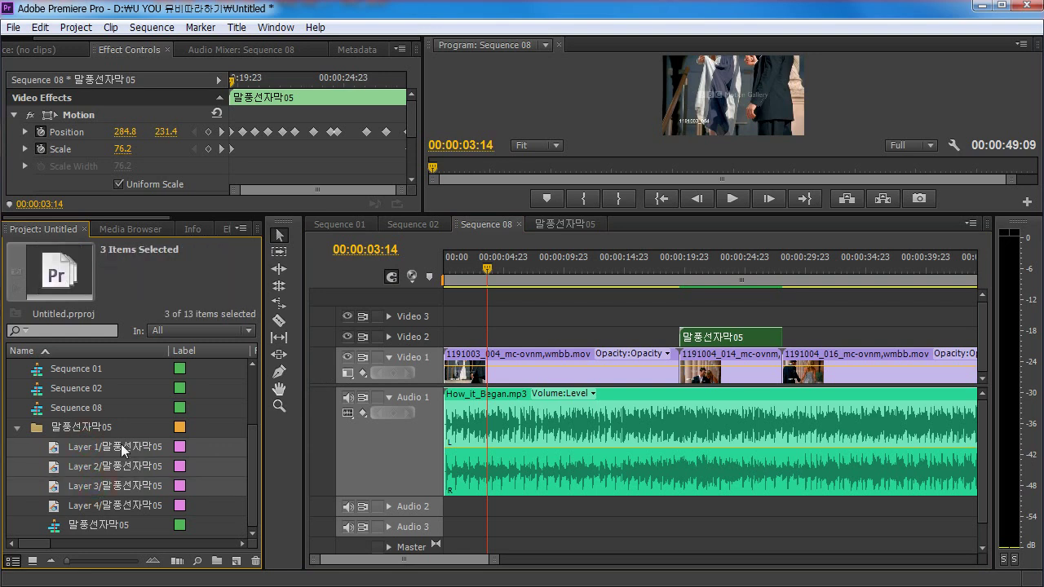
pyautogui.moveTo(120, 444); pyautogui.dragTo(489, 339)
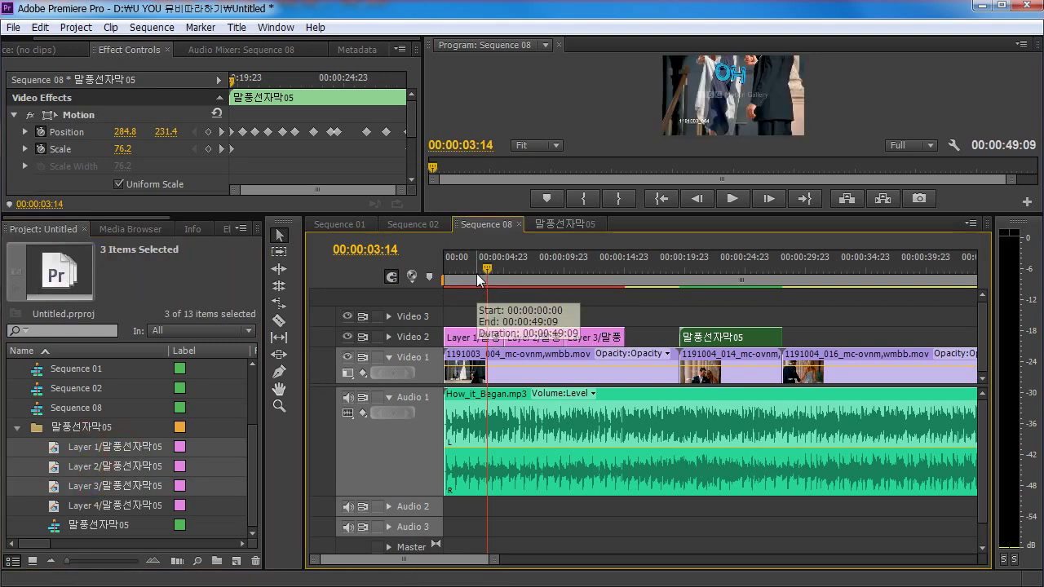
# - Trim Layer 1 to run from 00:00:01:15 to about 00:00:03:22 and trim the start of Layer 2 to about 00:00:06:00
pyautogui.moveTo(459, 269); pyautogui.dragTo(469, 268)
pyautogui.moveTo(432, 212); pyautogui.dragTo(432, 293)
pyautogui.moveTo(470, 356)
pyautogui.mouseDown()
pyautogui.moveTo(605, 354)
pyautogui.moveTo(466, 356)
pyautogui.moveTo(465, 375)
pyautogui.mouseUp()
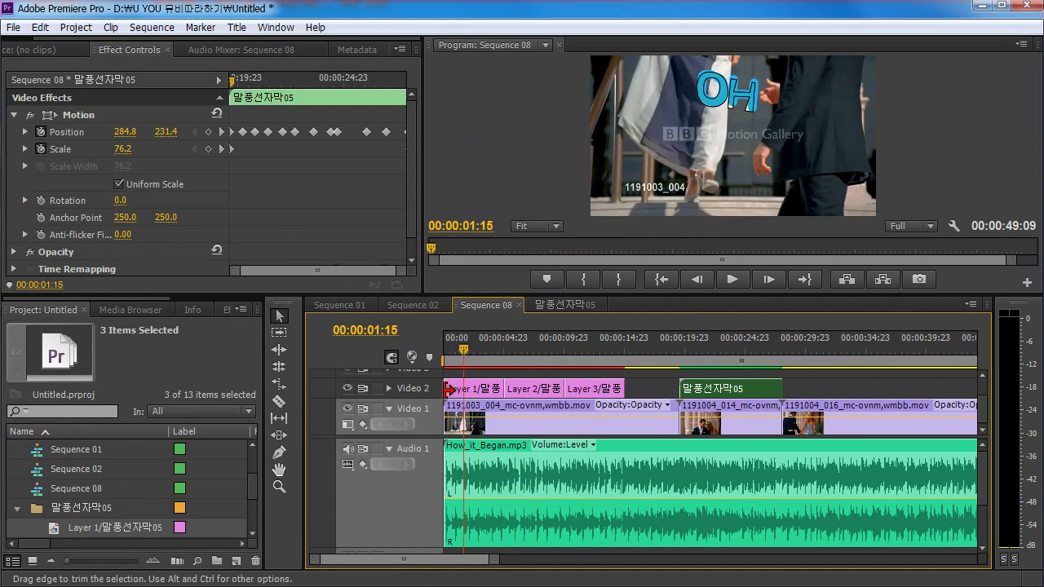
pyautogui.moveTo(445, 388); pyautogui.dragTo(518, 391)
# - Examine the music waveform beneath the Layer 1 clip at close magnification, around 00:00:01:20 to 00:00:02:20
pyautogui.click(502, 359)
pyautogui.click(478, 357)
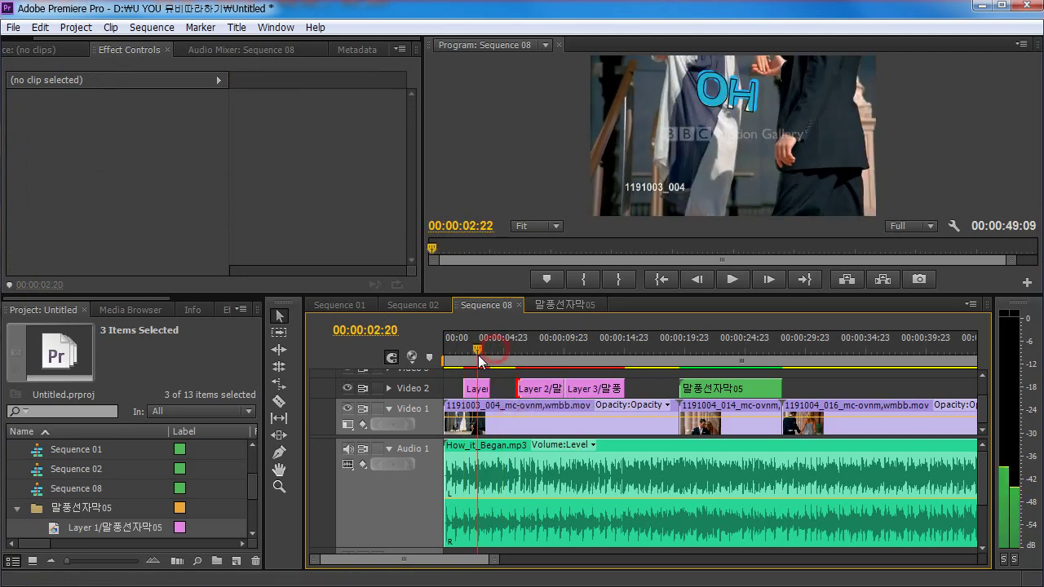
pyautogui.moveTo(478, 357); pyautogui.dragTo(473, 362)
pyautogui.press('=')
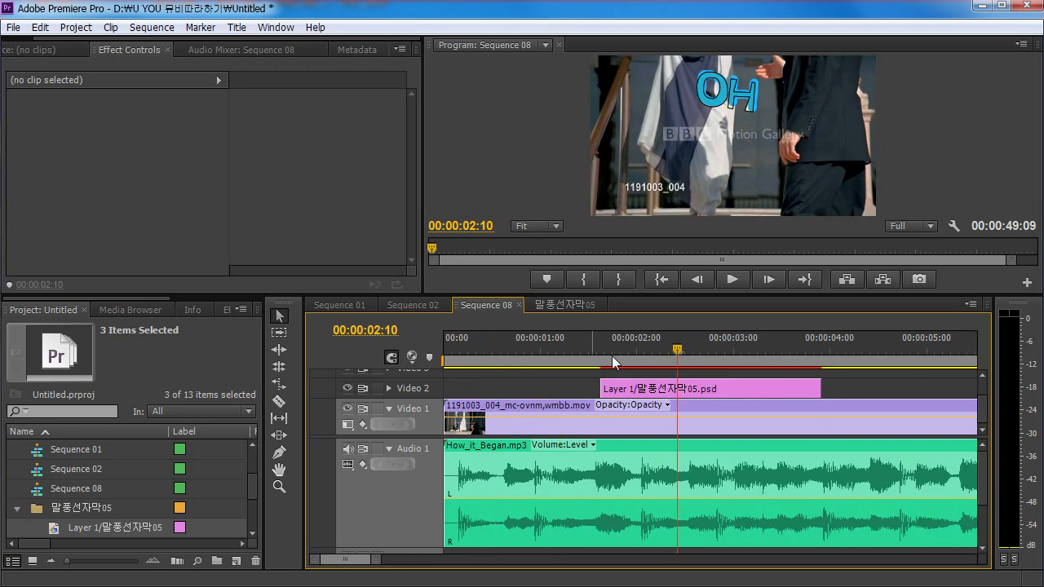
pyautogui.press('-')
pyautogui.click(532, 355)
pyautogui.press('=')
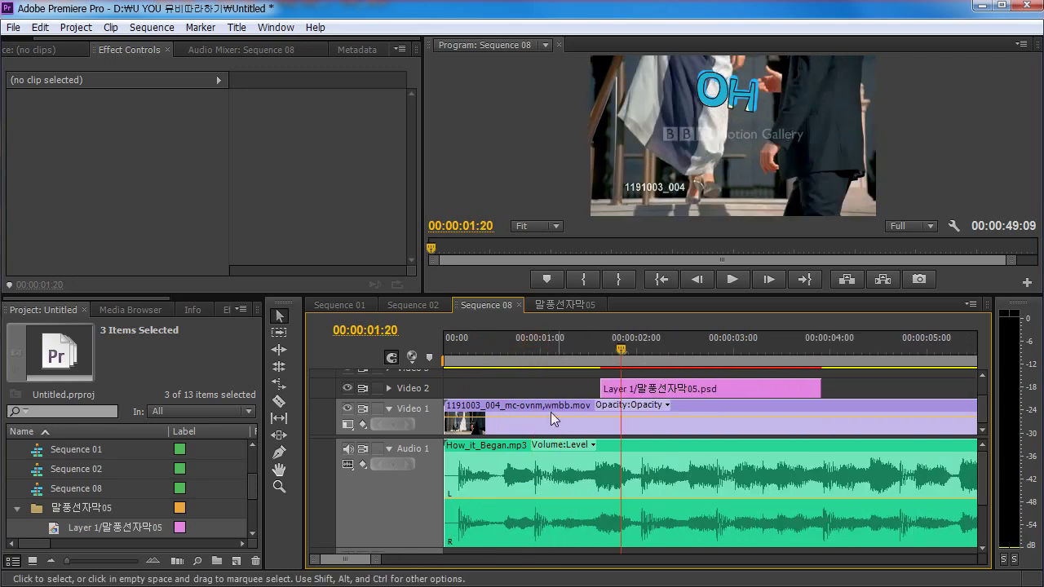
# - Give the timeline more room, heighten Audio 1 further and go to the waveform peak at 00:00:00:17
pyautogui.scroll(-3, 981, 490)
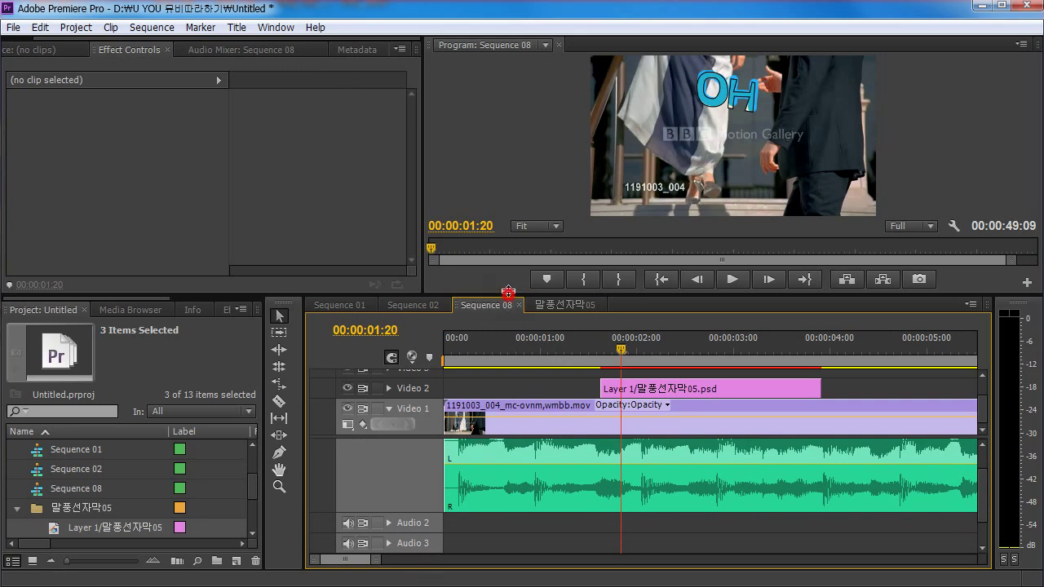
pyautogui.moveTo(507, 292); pyautogui.dragTo(502, 150)
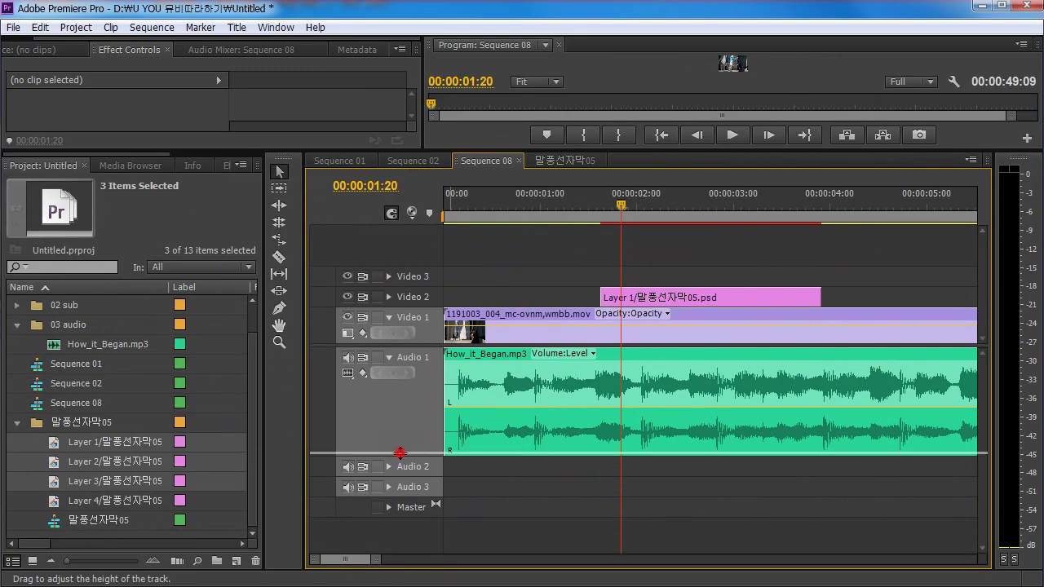
pyautogui.moveTo(401, 515); pyautogui.dragTo(420, 482)
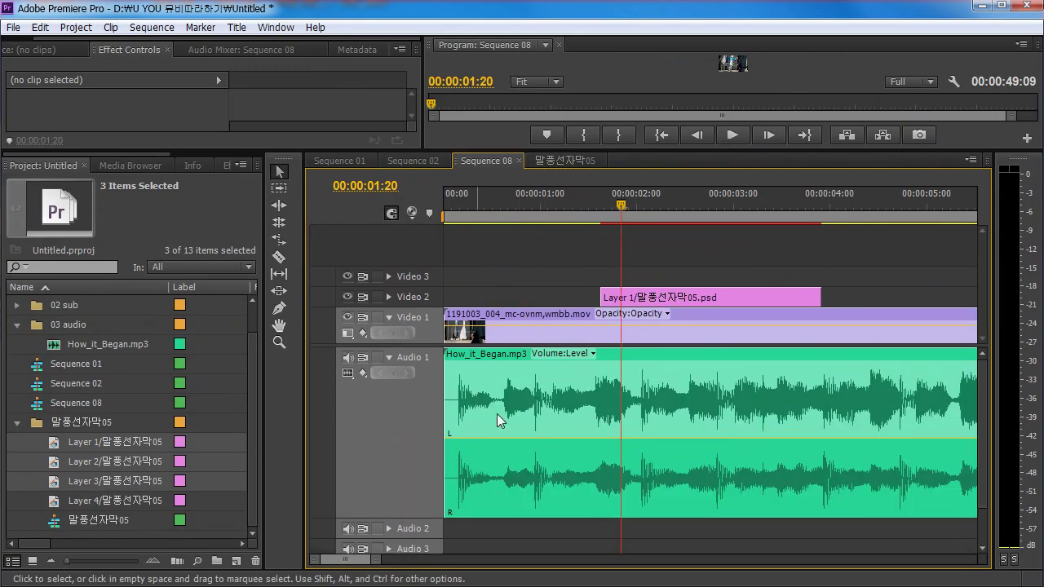
pyautogui.moveTo(596, 203); pyautogui.dragTo(512, 204)
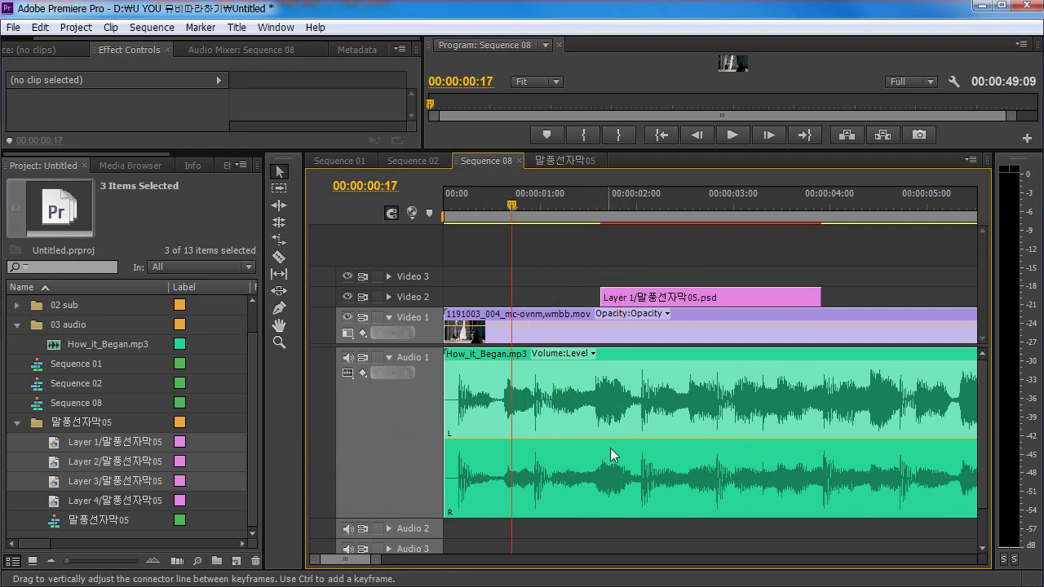
# - Set the Audio 1 display style to Show Name Only and return it to Show Waveform
pyautogui.click(349, 374)
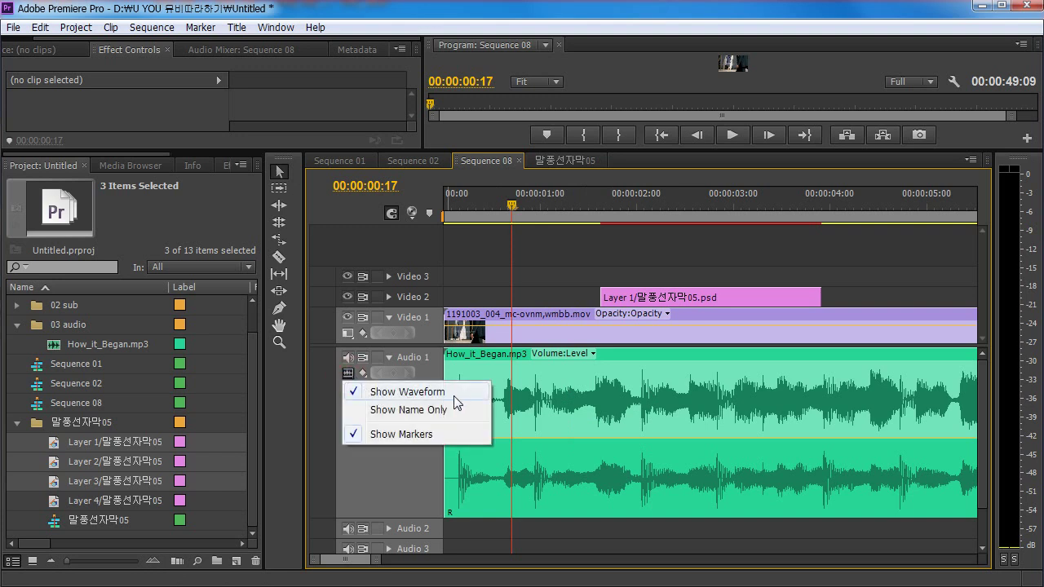
pyautogui.click(407, 410)
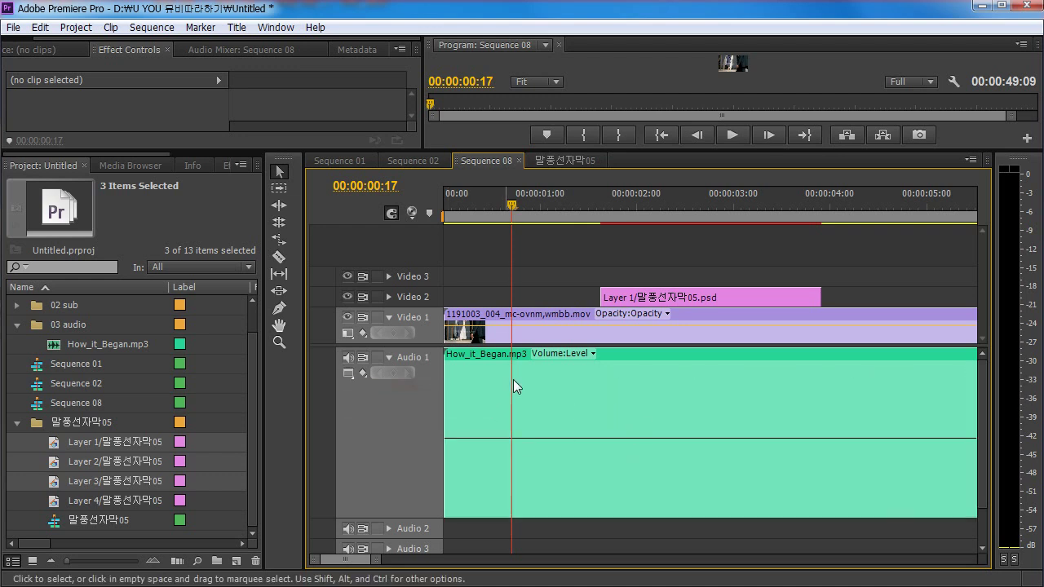
pyautogui.click(349, 374)
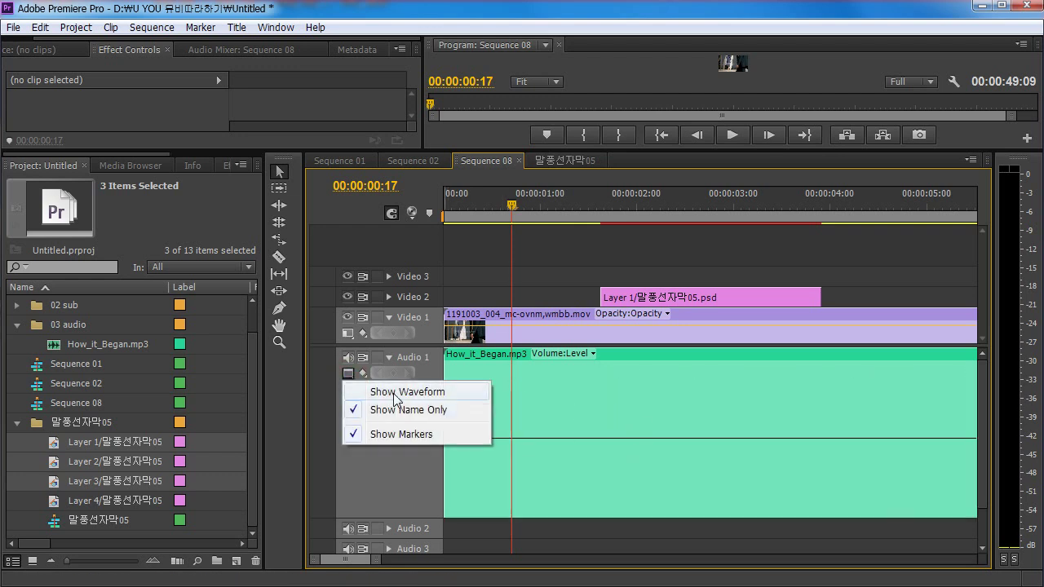
pyautogui.click(396, 393)
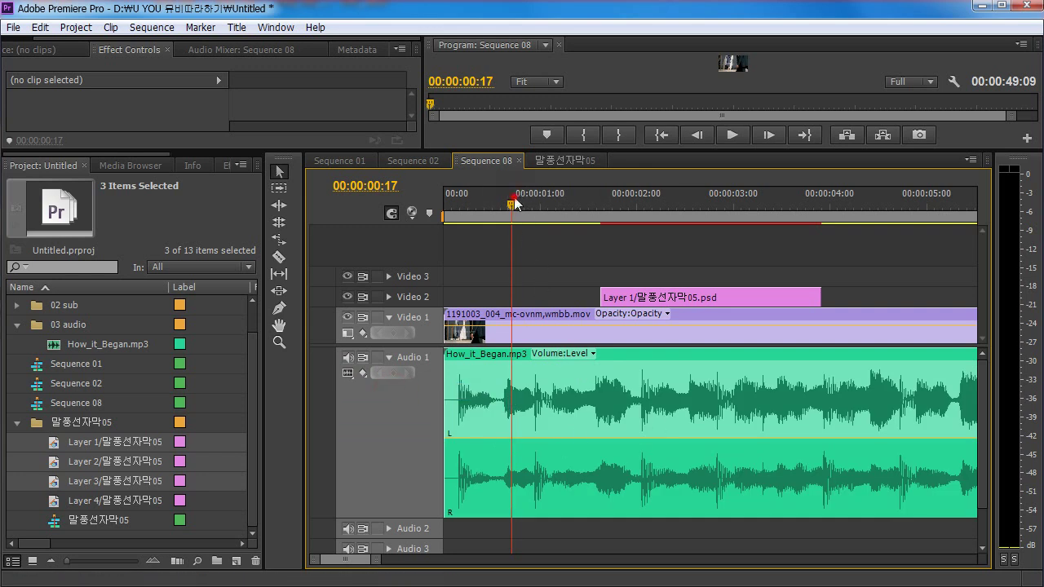
# - Play the start of the music and the part near Layer 2, matching the beats to the waveform peaks
pyautogui.moveTo(514, 203); pyautogui.dragTo(491, 217)
pyautogui.press('space')
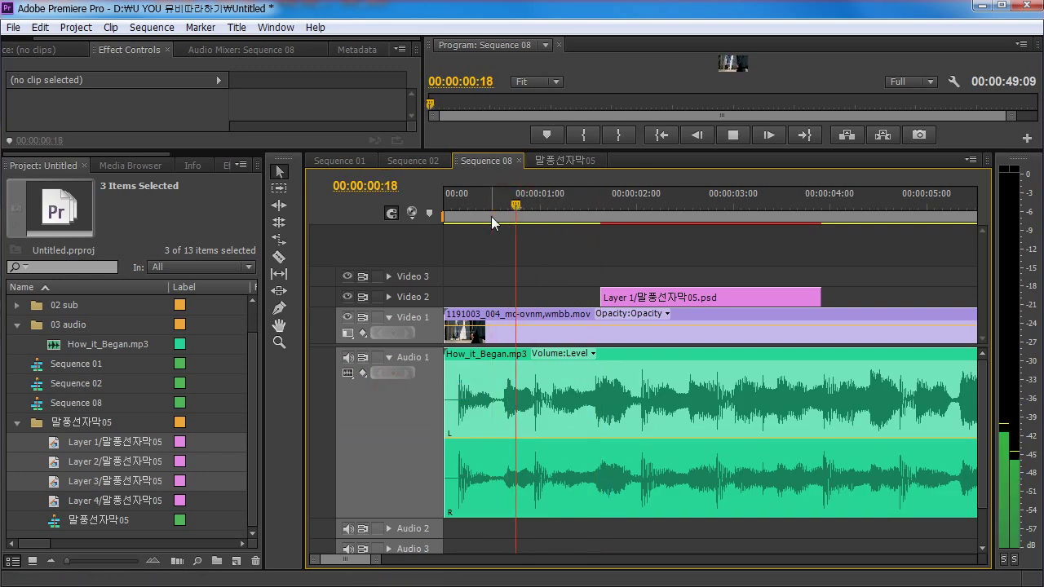
pyautogui.press('space')
pyautogui.press('-')
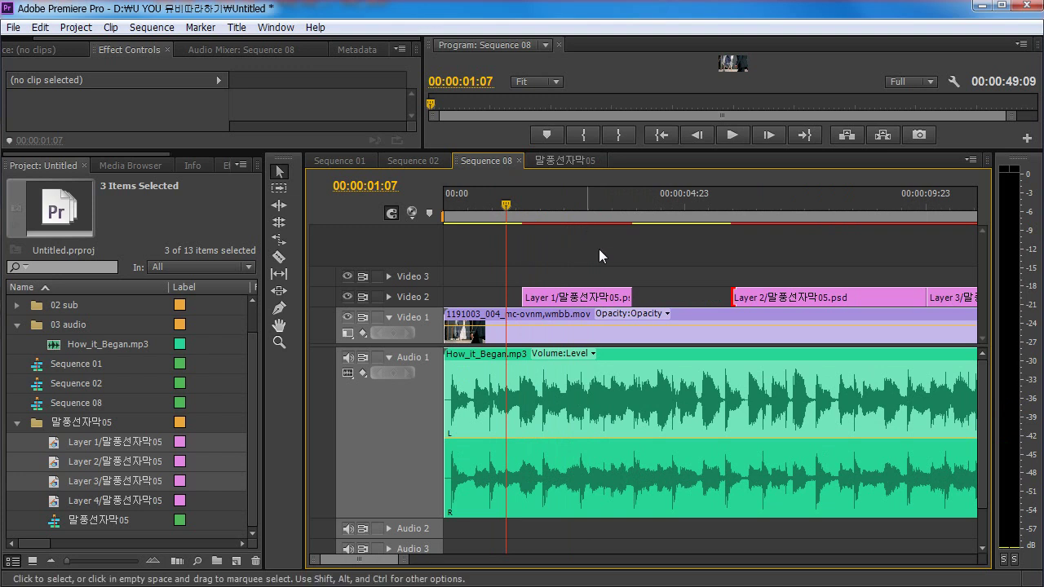
pyautogui.moveTo(513, 209); pyautogui.dragTo(541, 204)
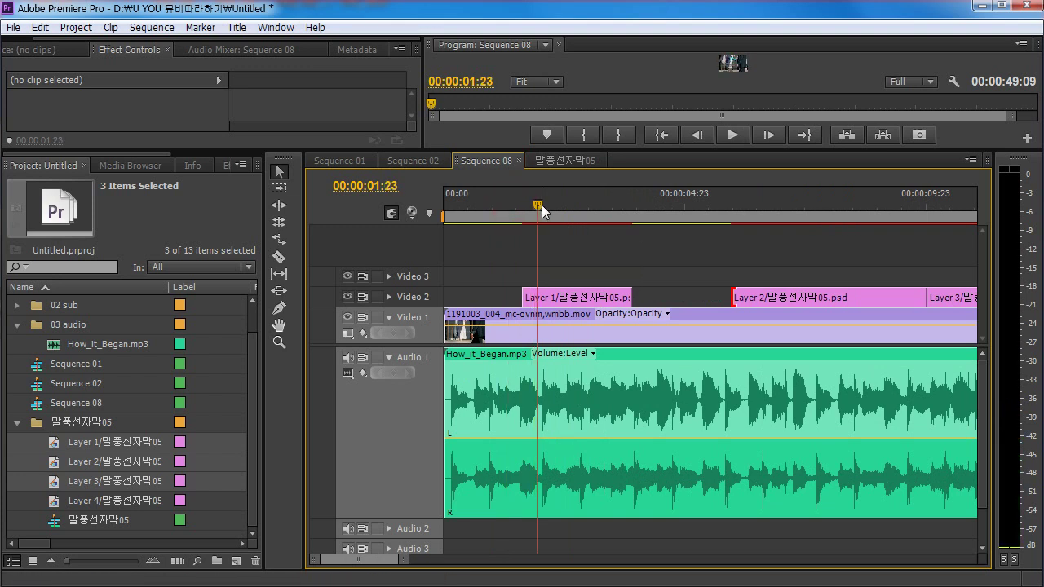
pyautogui.click(541, 205)
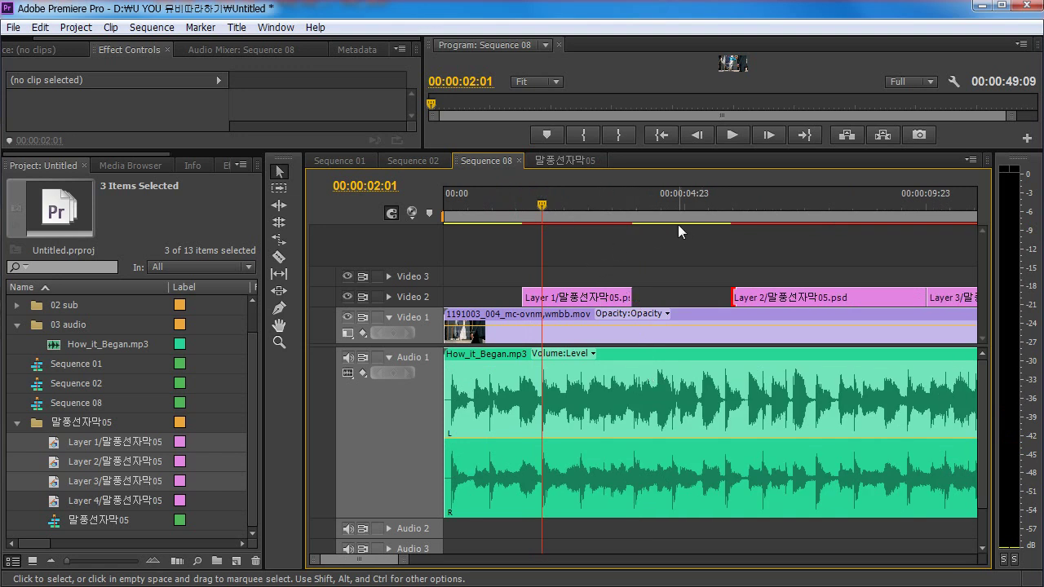
pyautogui.moveTo(674, 204); pyautogui.dragTo(700, 213)
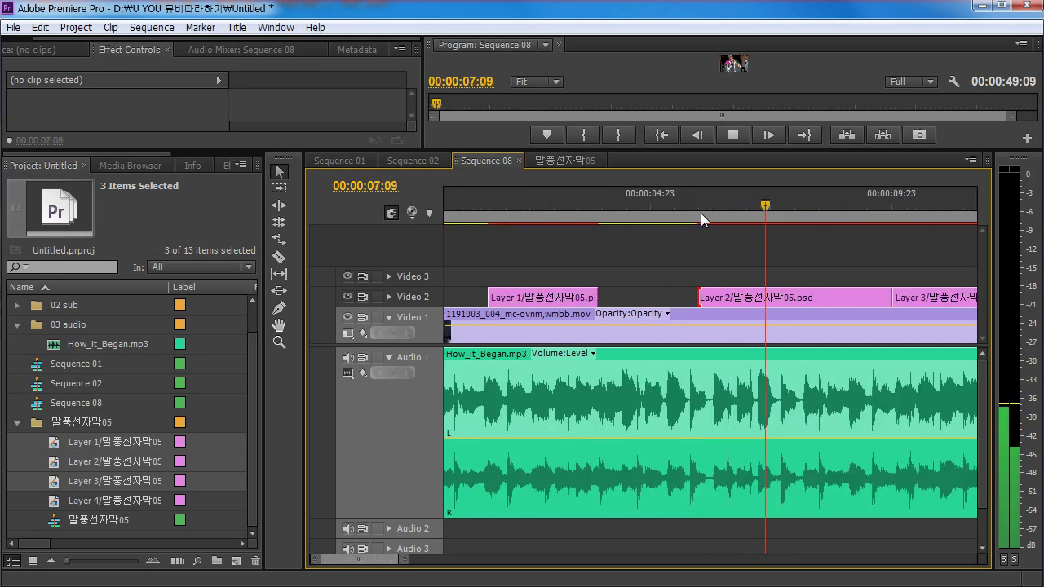
# - Move the Layer 2 clip earlier to start on the waveform peak at 00:00:05:20
pyautogui.moveTo(683, 204)
pyautogui.mouseDown()
pyautogui.moveTo(659, 205)
pyautogui.moveTo(702, 208)
pyautogui.moveTo(604, 221)
pyautogui.moveTo(694, 219)
pyautogui.mouseUp()
pyautogui.press('=')
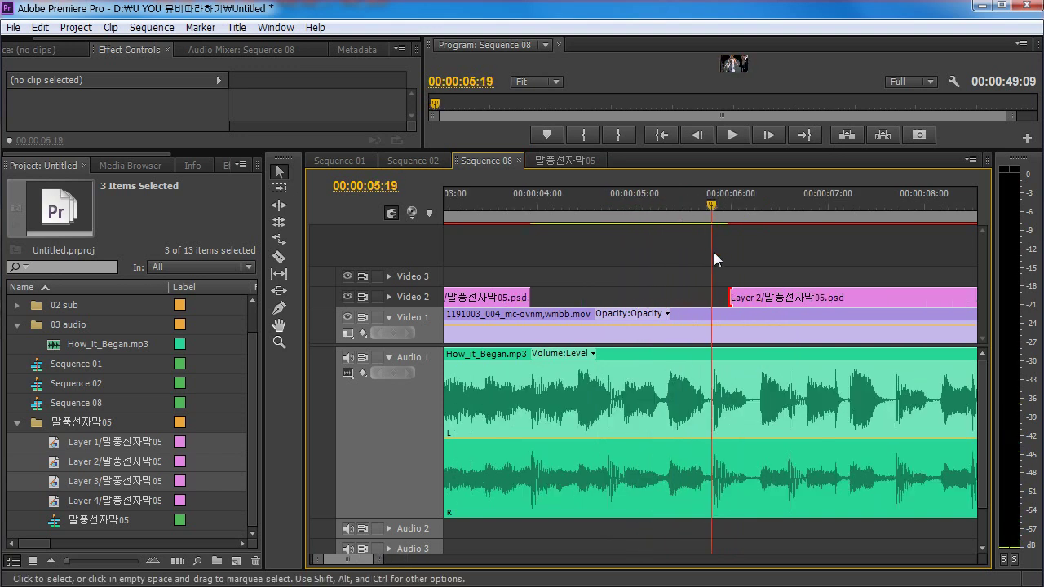
pyautogui.press('=')
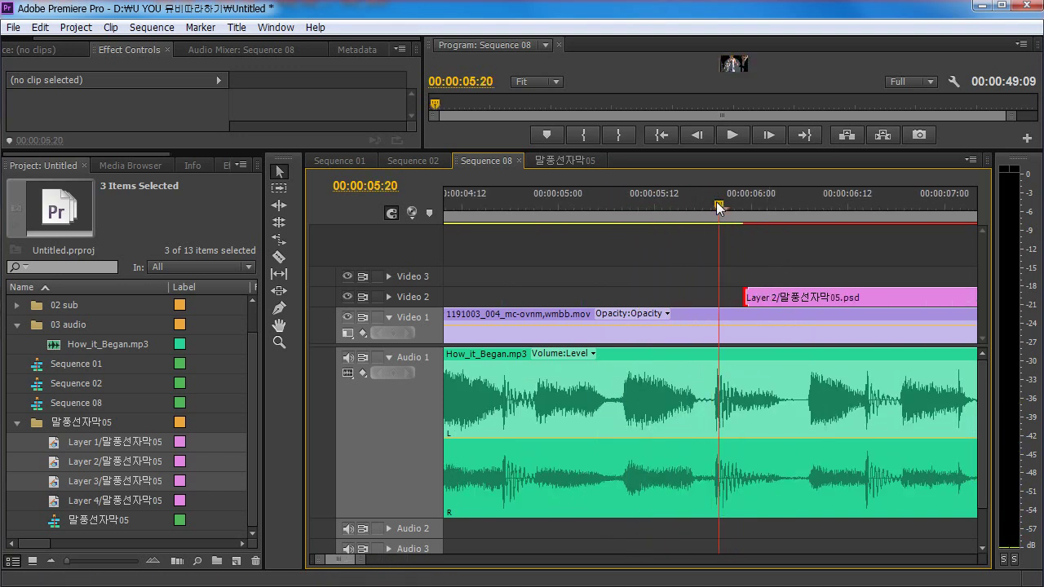
pyautogui.moveTo(807, 299); pyautogui.dragTo(774, 300)
# - Trim the end of the Layer 2 clip to the beat at 00:00:07:05
pyautogui.press('-')
pyautogui.press('-')
pyautogui.press('-')
pyautogui.moveTo(583, 206); pyautogui.dragTo(623, 207)
pyautogui.press('=')
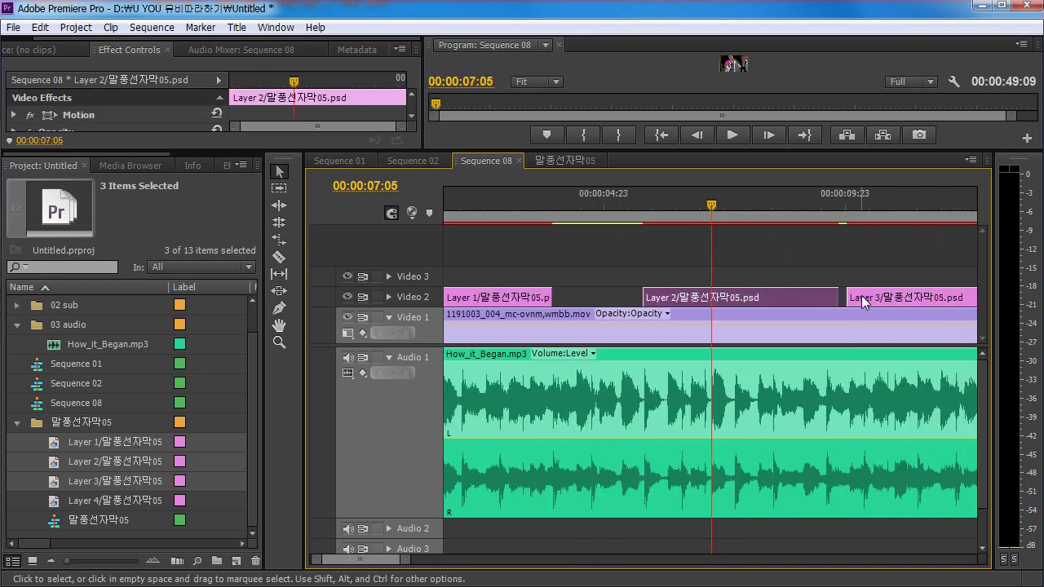
pyautogui.moveTo(837, 297); pyautogui.dragTo(711, 298)
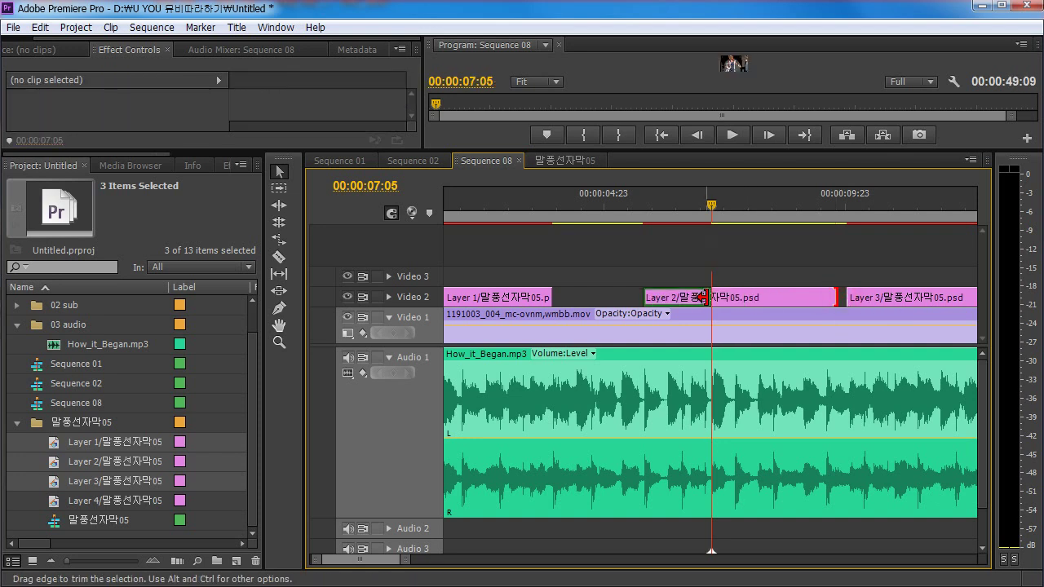
# - Move Layer 3 to start at 00:00:07:16 and shorten its end to about 00:00:09:15
pyautogui.moveTo(711, 206); pyautogui.dragTo(735, 205)
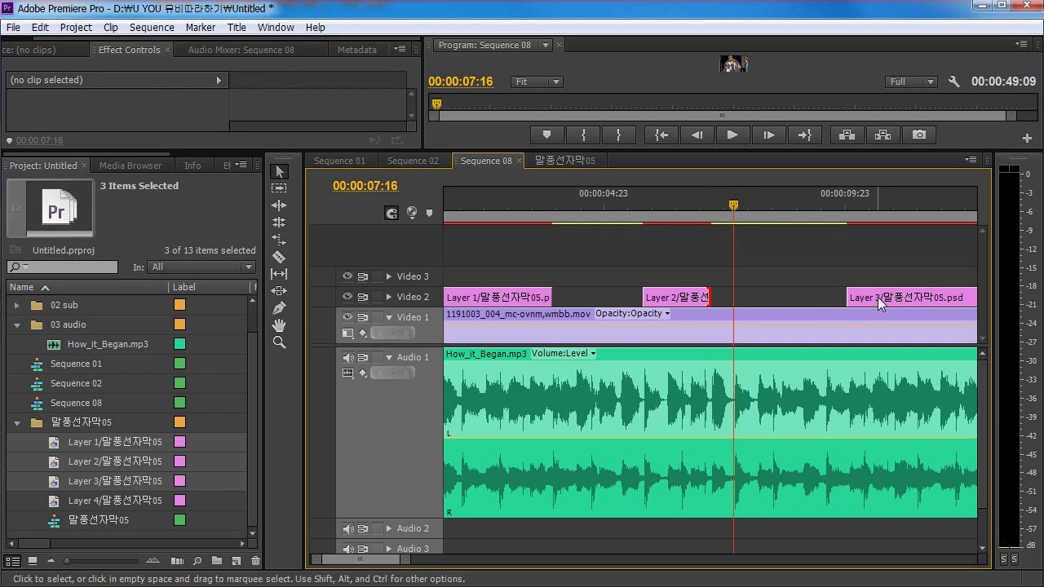
pyautogui.moveTo(878, 297); pyautogui.dragTo(674, 299)
pyautogui.press('-')
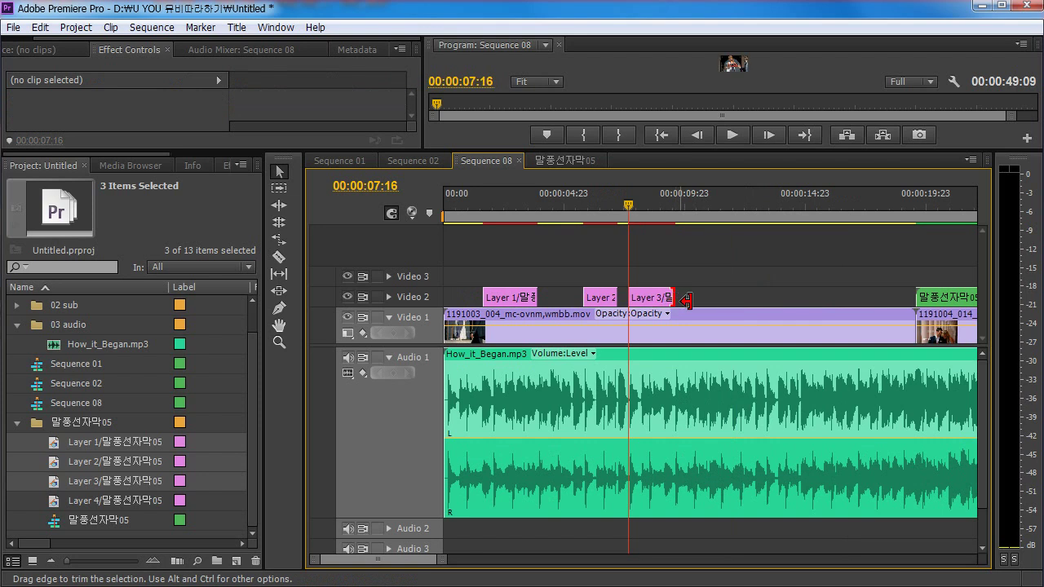
# - Move the Layer 1 clip later on Video 2 so that it ends where Layer 2 begins
pyautogui.click(544, 214)
pyautogui.moveTo(545, 214); pyautogui.dragTo(491, 217)
pyautogui.moveTo(515, 300); pyautogui.dragTo(556, 298)
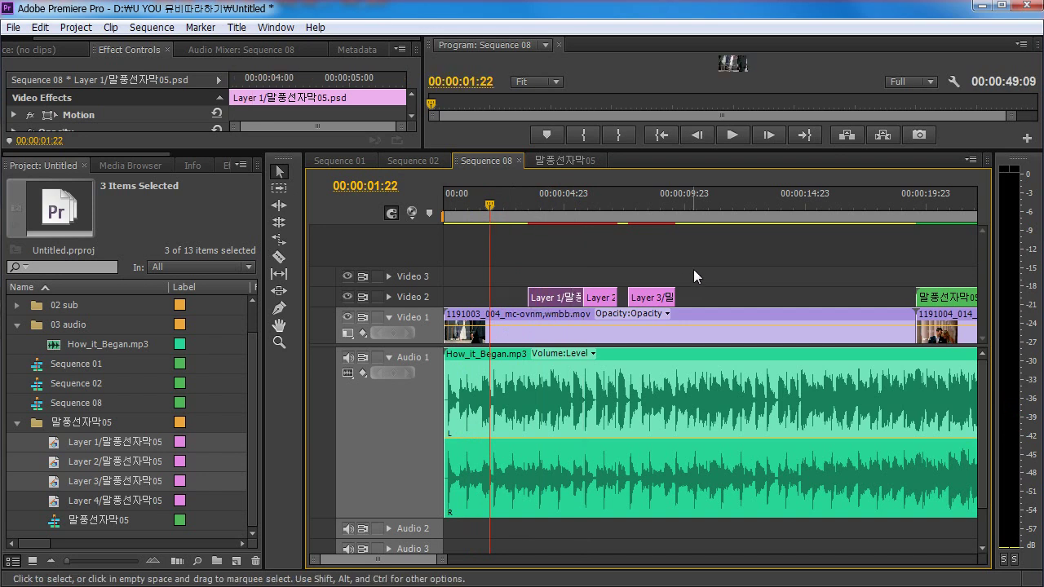
# - Move all three layer clips together later on Video 2 so that Layer 1 starts at about 00:00:05:19
pyautogui.press('=')
pyautogui.press('=')
pyautogui.press('-')
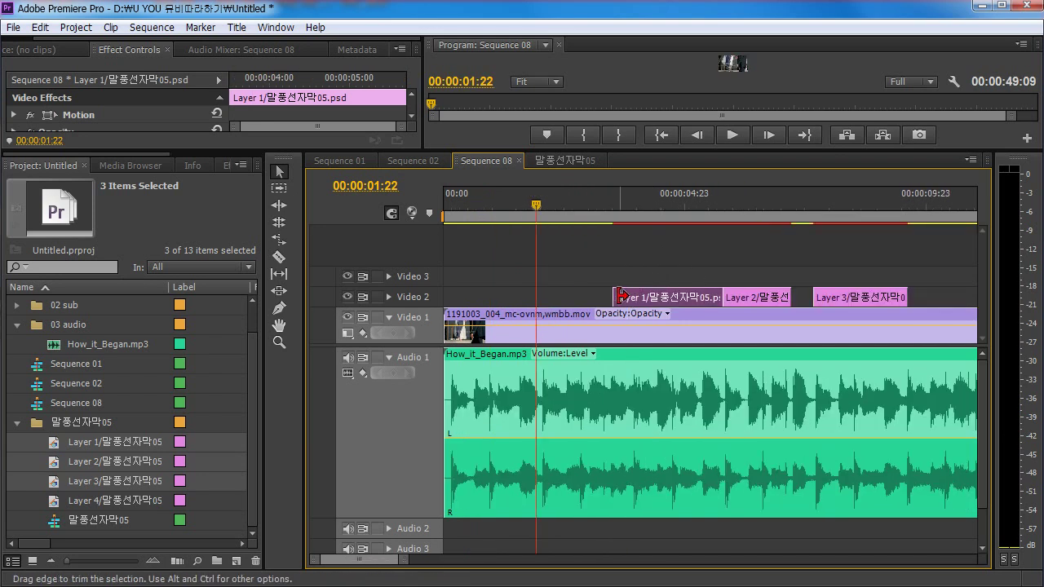
pyautogui.press('-')
pyautogui.moveTo(742, 281); pyautogui.dragTo(621, 300)
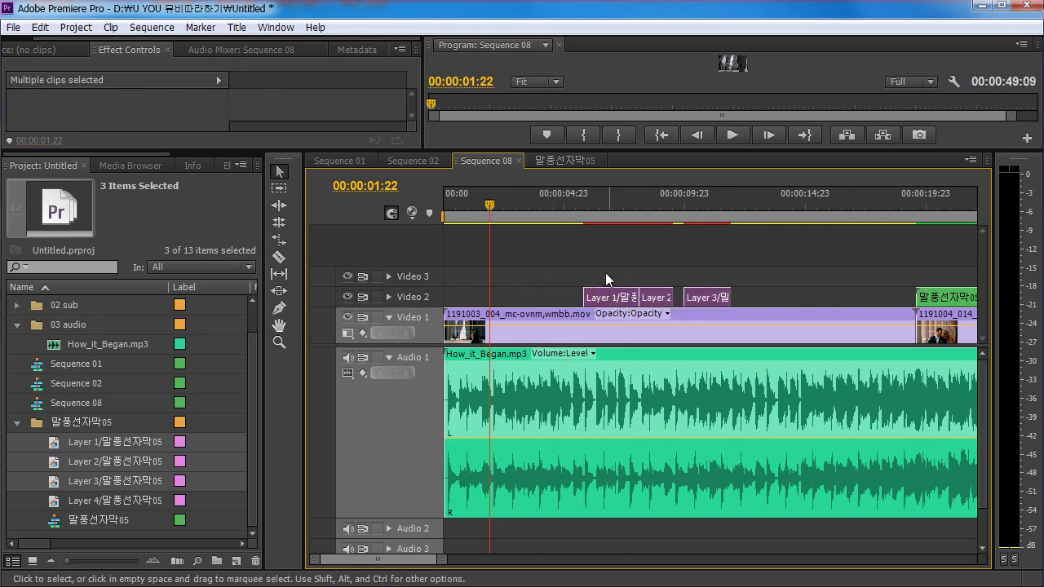
# - Trim the end of the Layer 1 clip to the waveform peak at 00:00:07:06
pyautogui.click(582, 211)
pyautogui.moveTo(583, 211); pyautogui.dragTo(587, 209)
pyautogui.press('=')
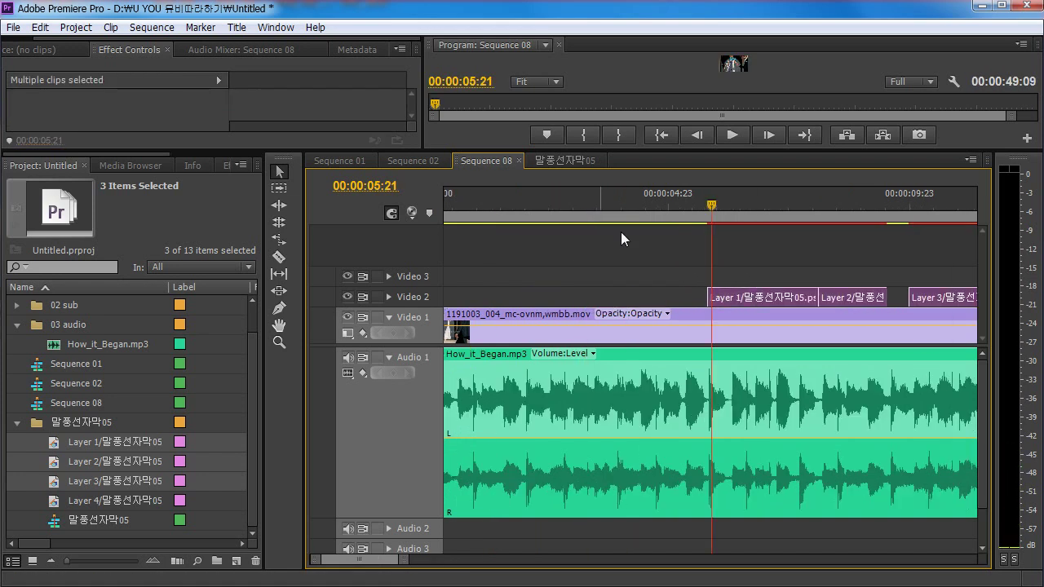
pyautogui.moveTo(720, 213); pyautogui.dragTo(779, 212)
pyautogui.click(811, 273)
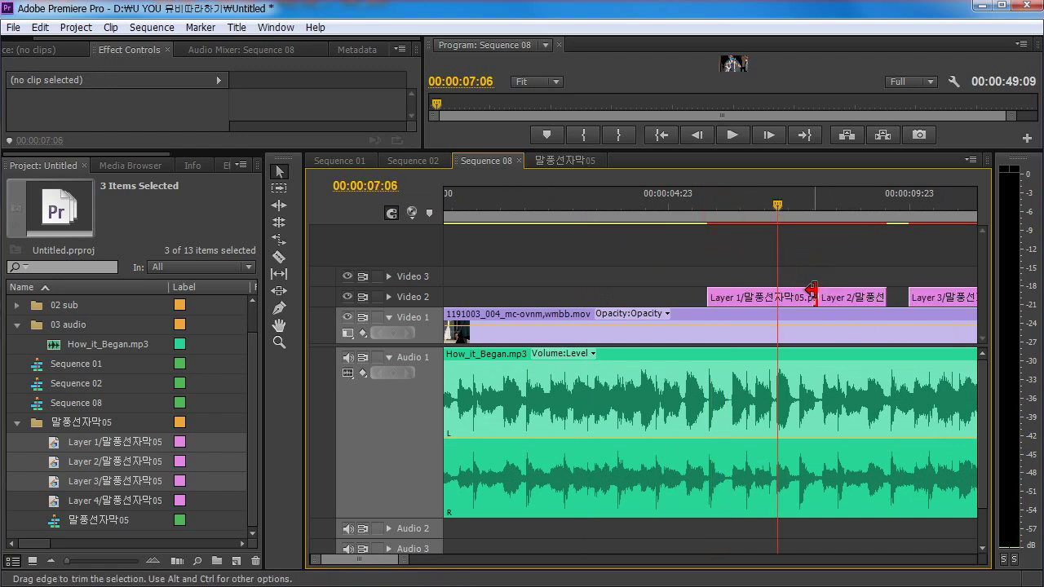
pyautogui.moveTo(816, 297); pyautogui.dragTo(777, 298)
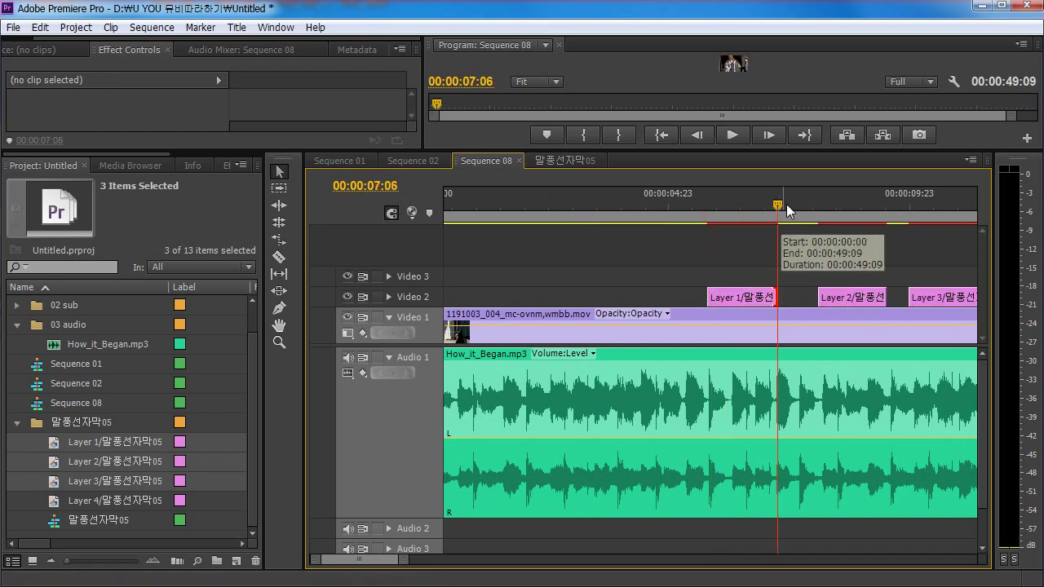
# - Move the Layer 2 clip to start at 00:00:07:16 and the Layer 3 clip to start at 00:00:09:14
pyautogui.moveTo(787, 206); pyautogui.dragTo(800, 212)
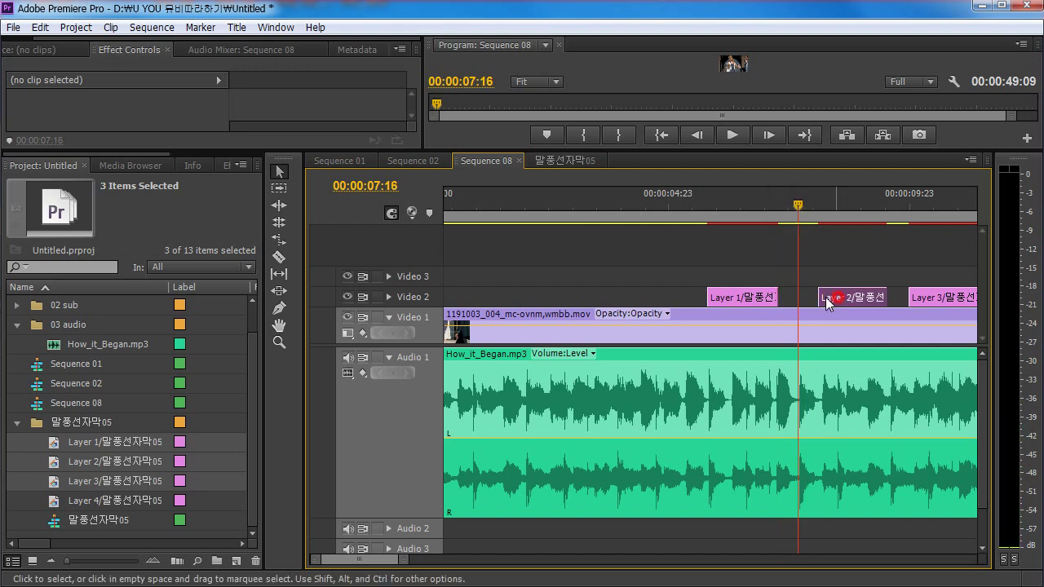
pyautogui.moveTo(827, 297); pyautogui.dragTo(808, 298)
pyautogui.moveTo(802, 210); pyautogui.dragTo(896, 216)
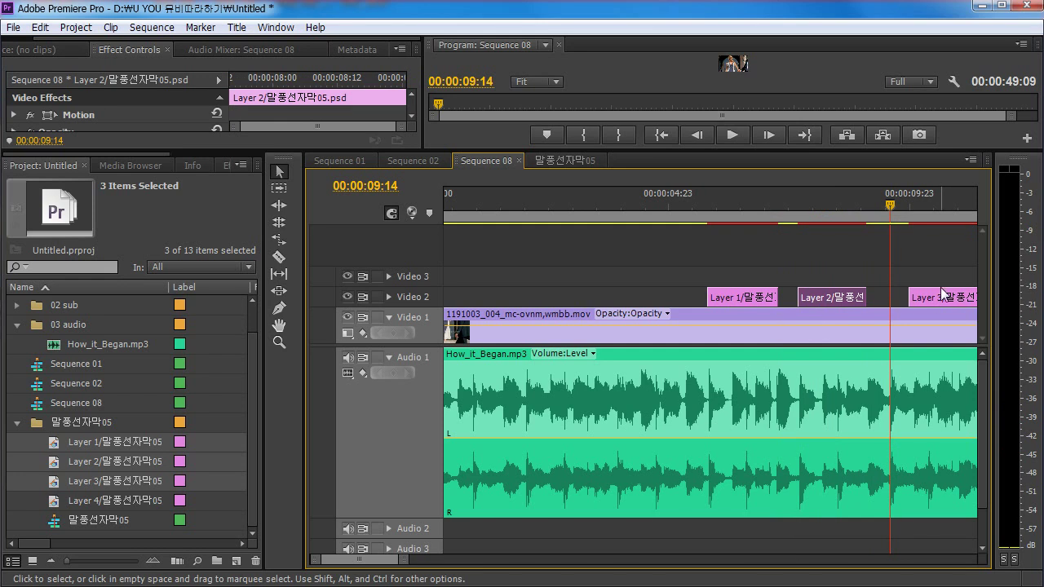
pyautogui.moveTo(915, 299); pyautogui.dragTo(897, 299)
# - Enlarge the program monitor area and play back the sequence around the three title layers
pyautogui.press('-')
pyautogui.press('-')
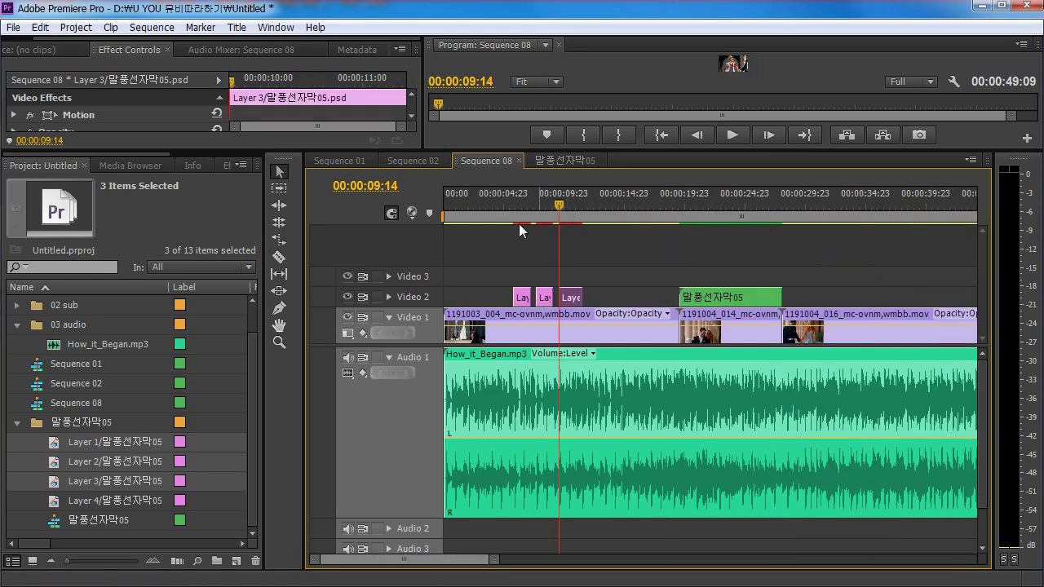
pyautogui.moveTo(494, 148); pyautogui.dragTo(496, 300)
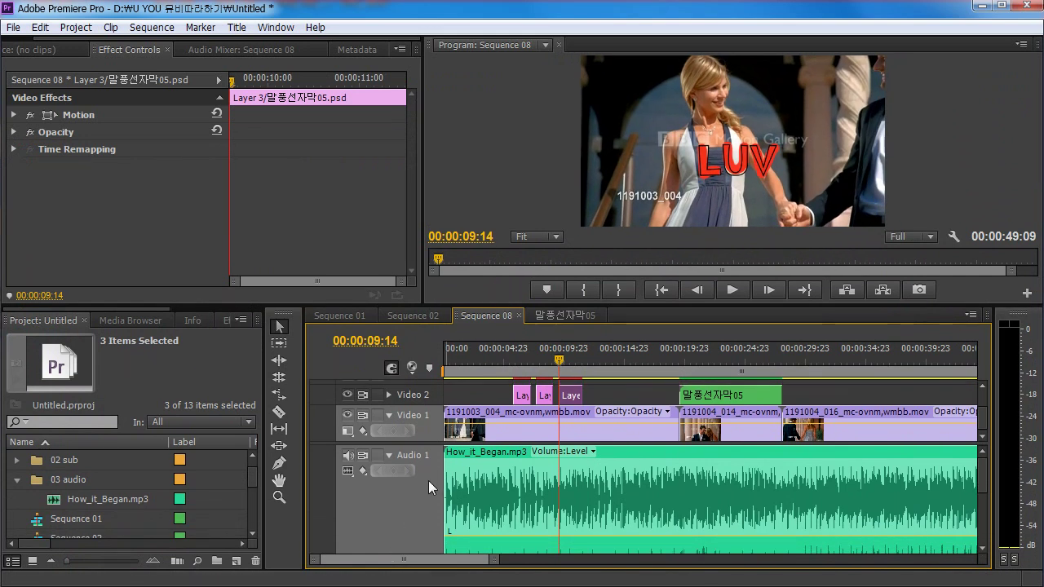
pyautogui.moveTo(417, 443); pyautogui.dragTo(412, 507)
pyautogui.click(504, 358)
pyautogui.press('space')
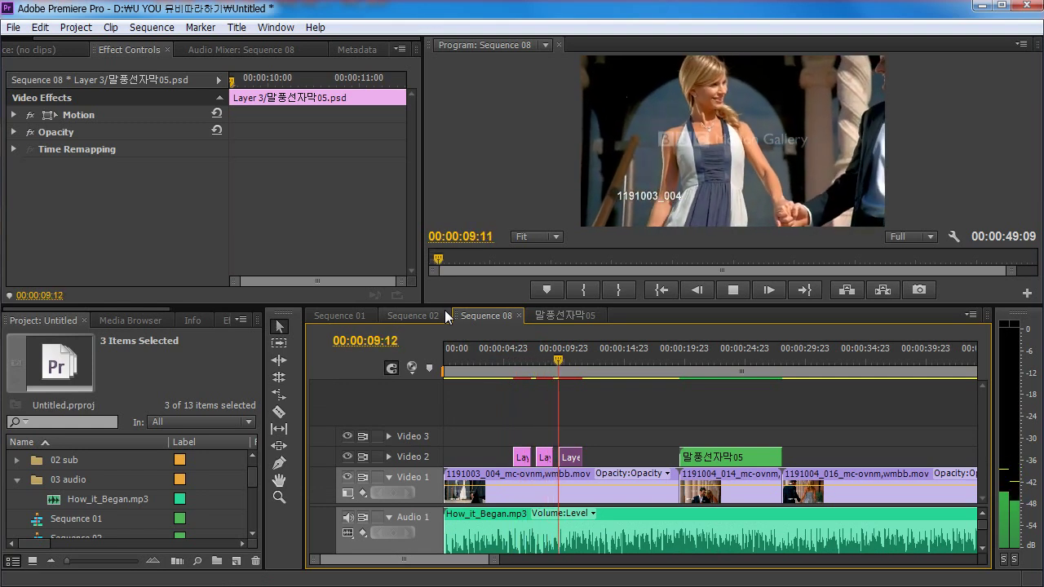
pyautogui.press('space')
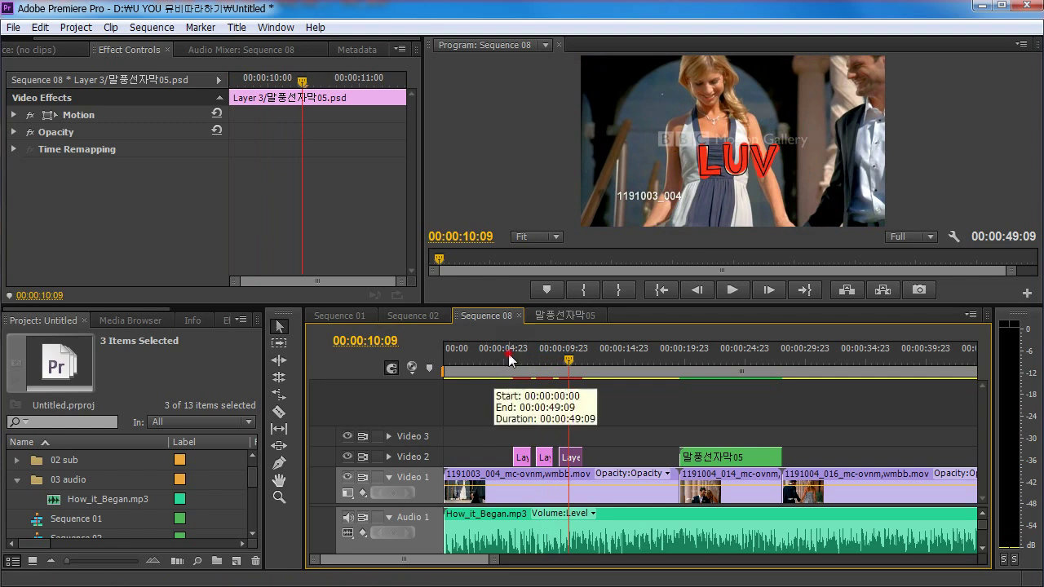
# - Try to stack Layer 2 on Video 3 directly above Layer 1 with the same start, then undo the move
pyautogui.moveTo(505, 351)
pyautogui.mouseDown()
pyautogui.moveTo(587, 351)
pyautogui.moveTo(520, 366)
pyautogui.mouseUp()
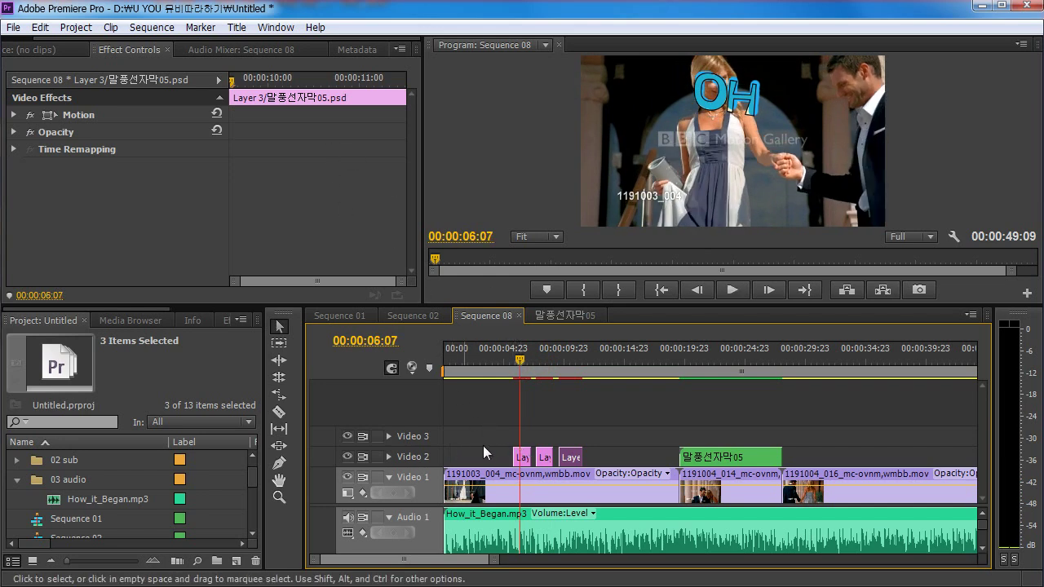
pyautogui.press('=')
pyautogui.press('=')
pyautogui.press('-')
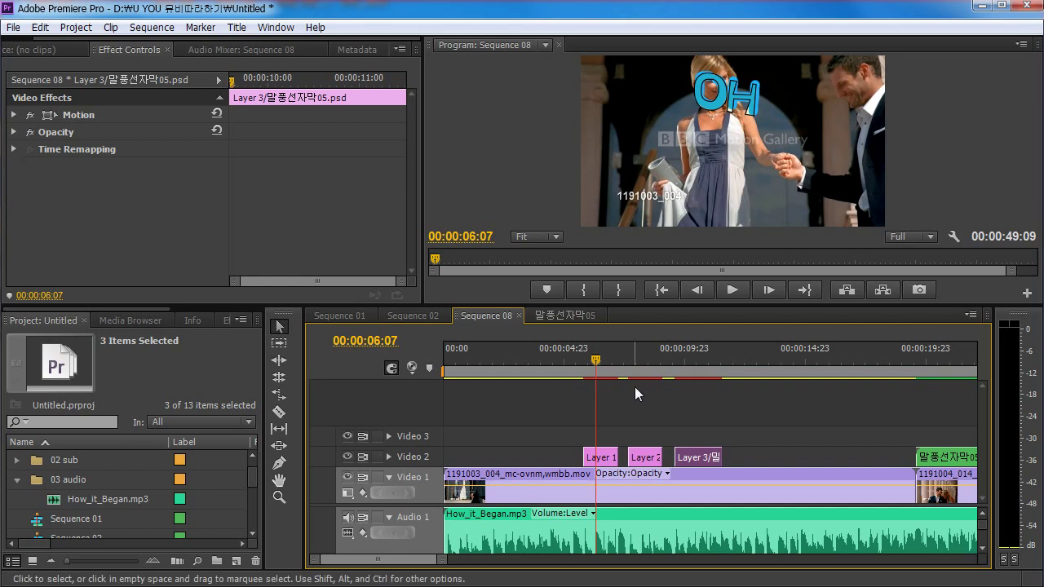
pyautogui.moveTo(596, 360)
pyautogui.mouseDown()
pyautogui.moveTo(636, 356)
pyautogui.moveTo(602, 359)
pyautogui.mouseUp()
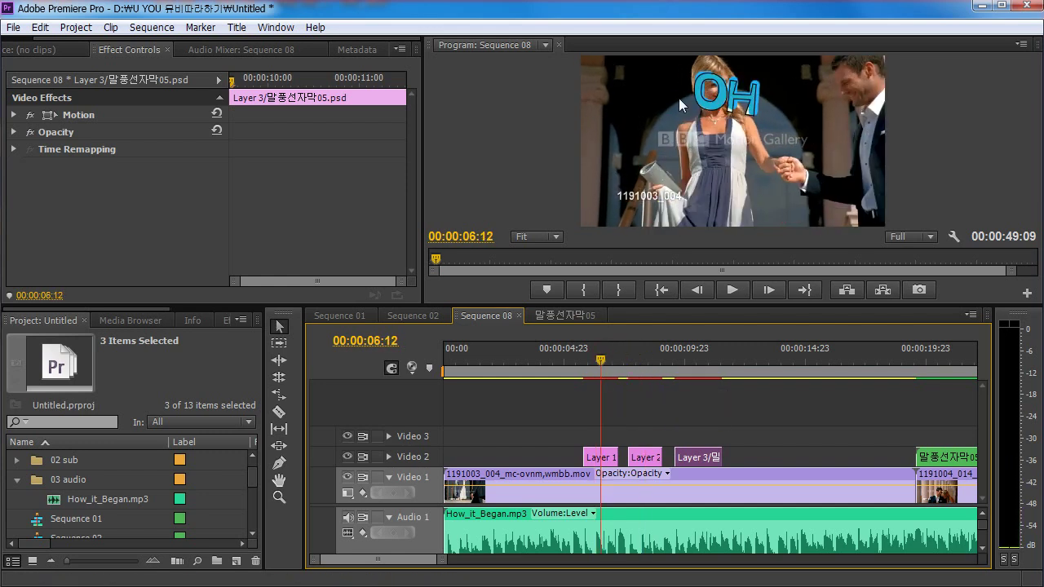
pyautogui.moveTo(649, 457); pyautogui.dragTo(603, 440)
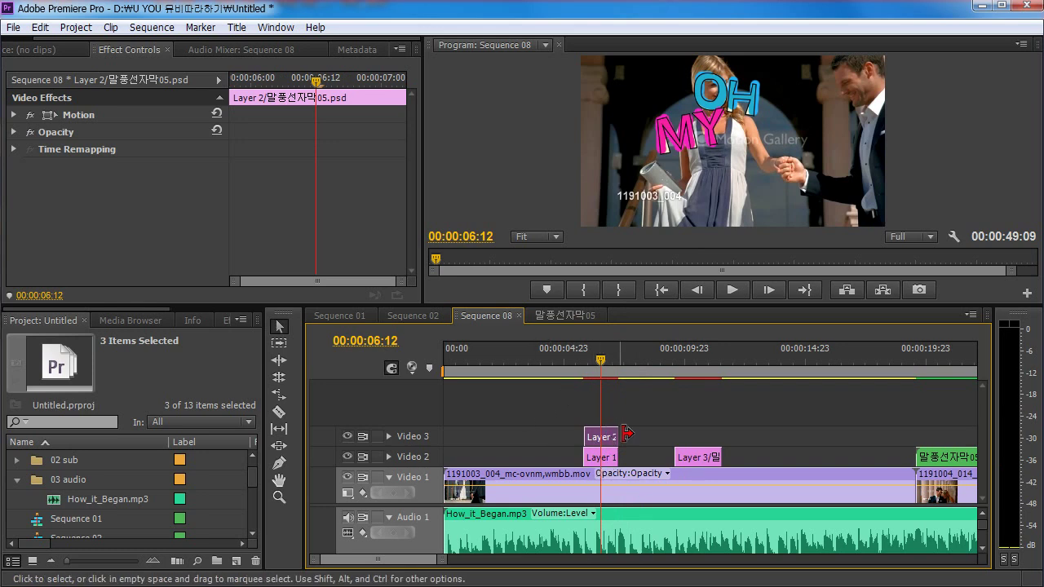
pyautogui.click(698, 461)
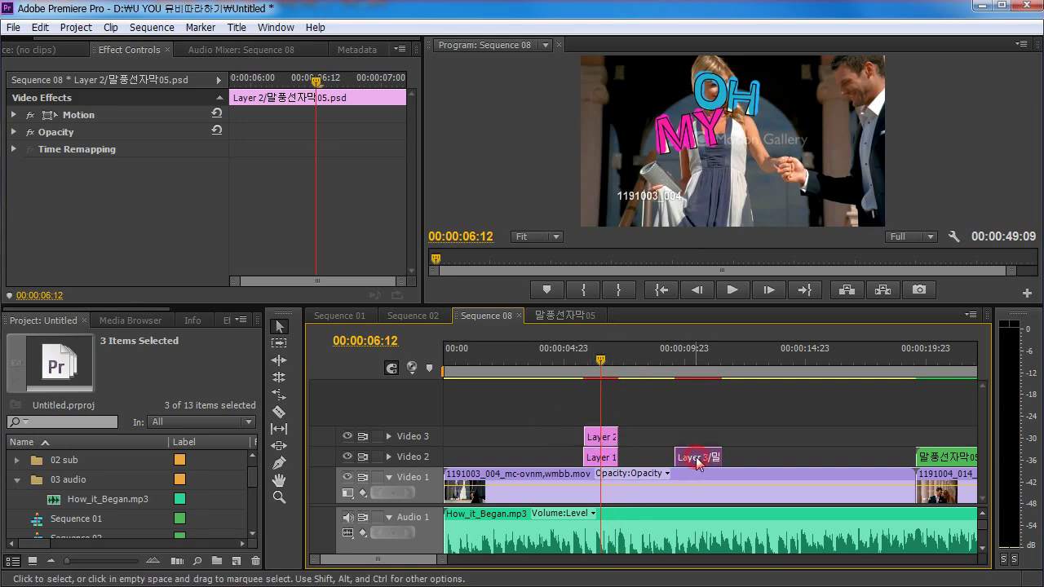
pyautogui.moveTo(697, 462); pyautogui.dragTo(674, 417)
pyautogui.click(674, 416)
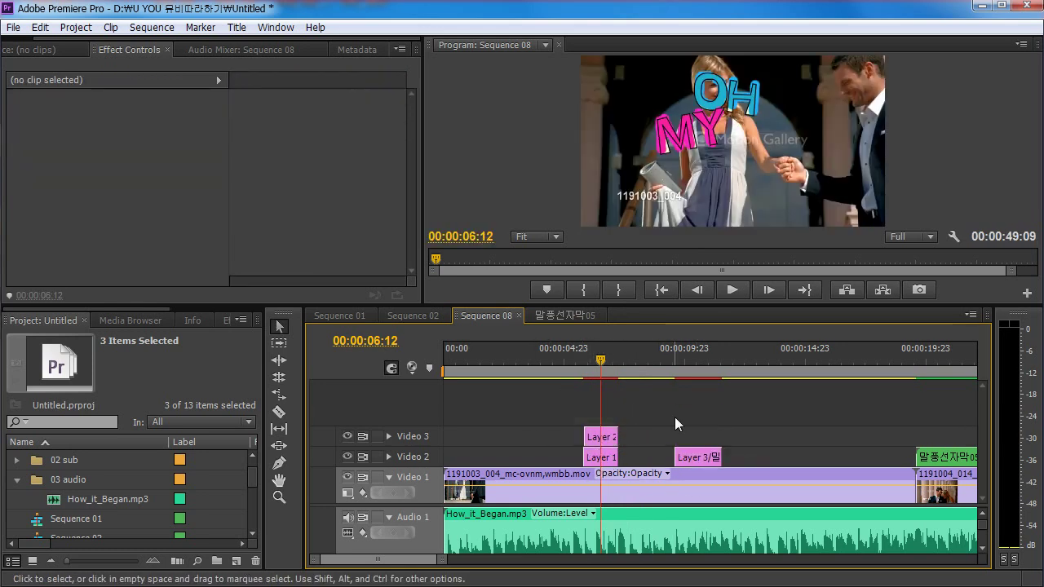
pyautogui.click(612, 440)
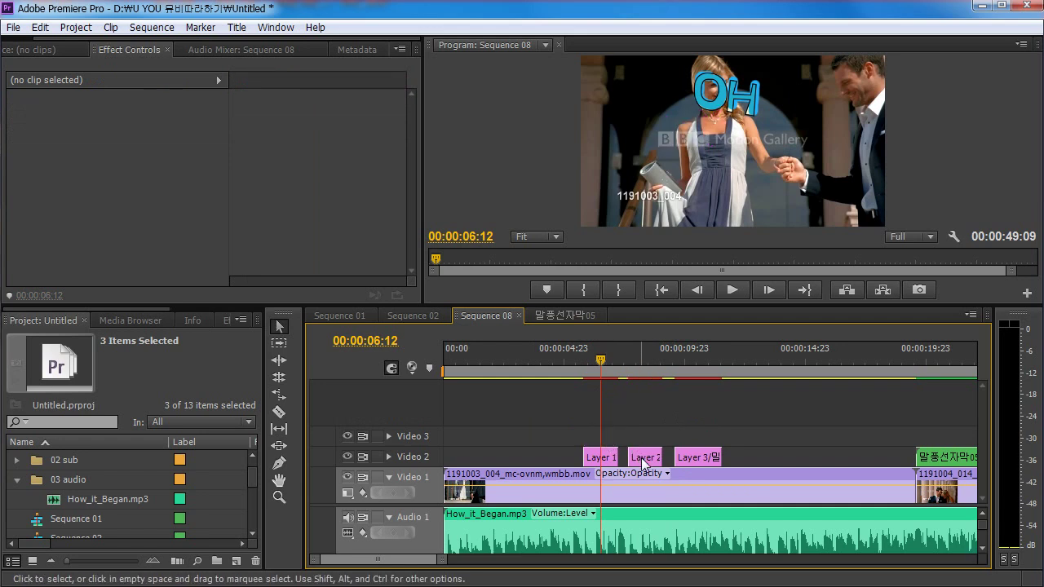
# - Move Layer 2 up to Video 3 and Layer 3 up to a new Video 4 track, keeping their start times
pyautogui.moveTo(635, 440); pyautogui.dragTo(706, 432)
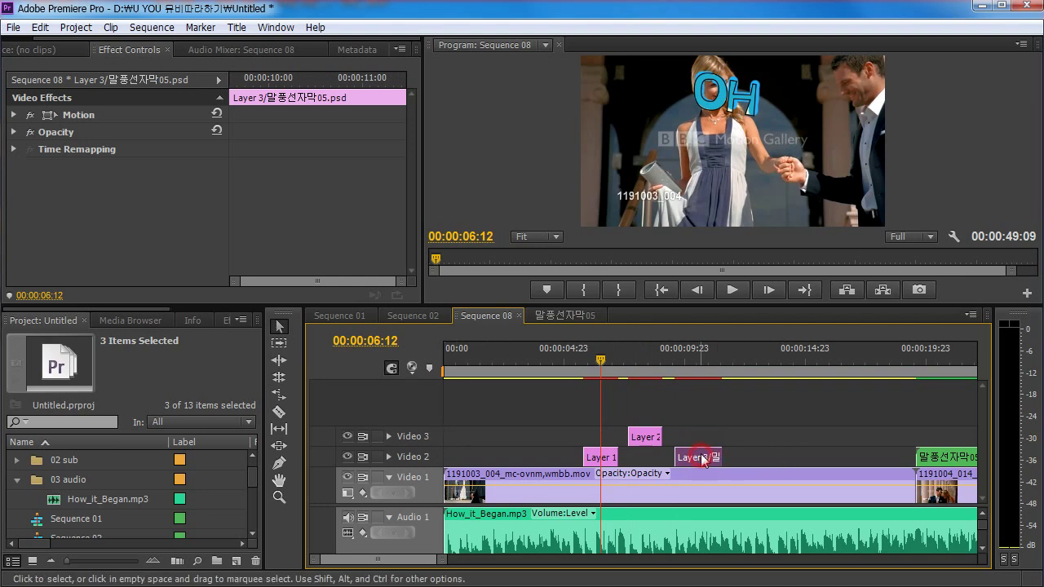
pyautogui.moveTo(703, 459); pyautogui.dragTo(709, 431)
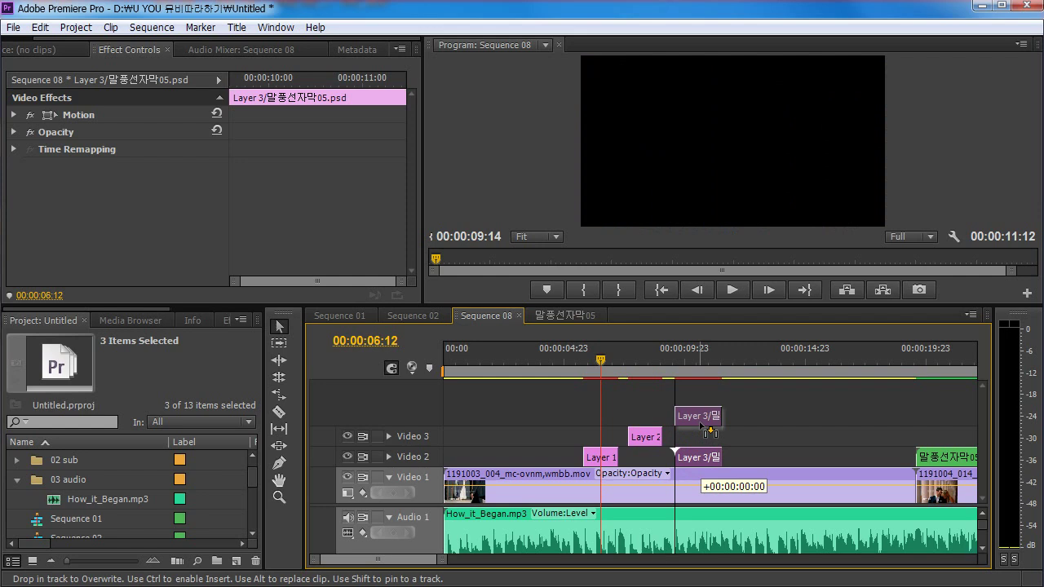
pyautogui.moveTo(708, 431); pyautogui.dragTo(708, 431)
pyautogui.moveTo(642, 368)
pyautogui.mouseDown()
pyautogui.moveTo(672, 359)
pyautogui.moveTo(581, 369)
pyautogui.moveTo(634, 368)
pyautogui.mouseUp()
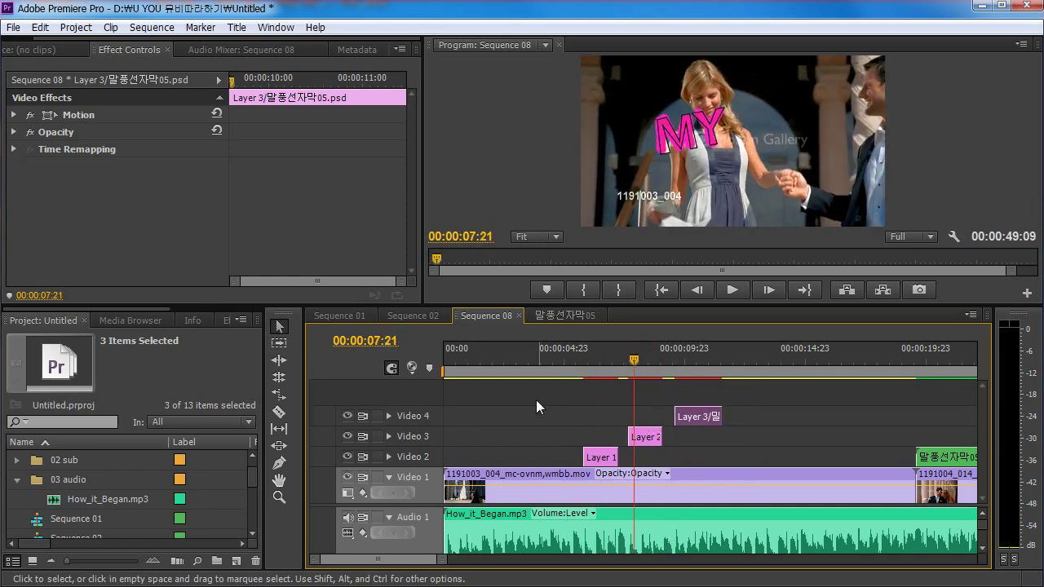
pyautogui.click(475, 400)
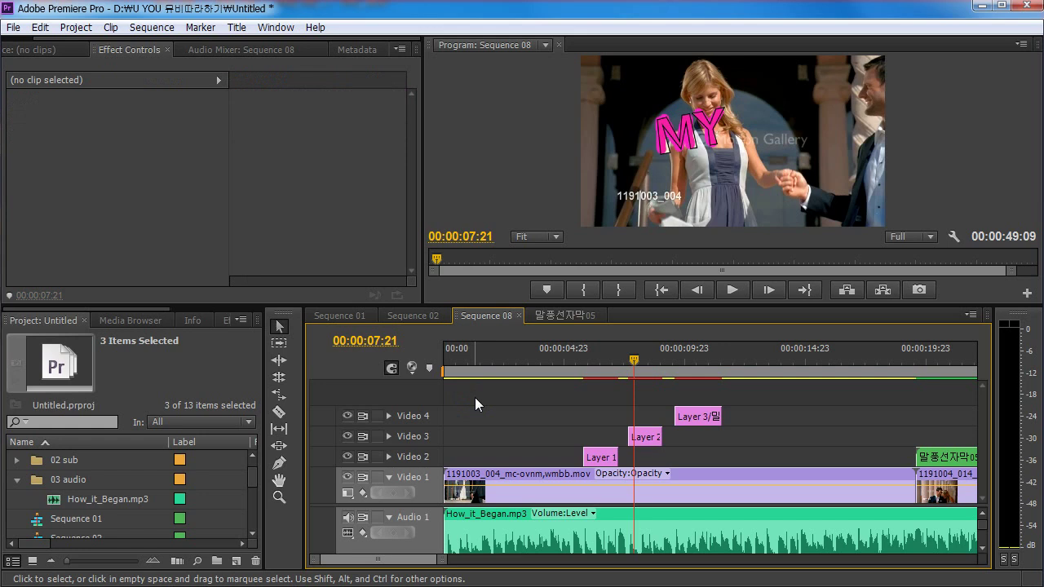
pyautogui.rightClick(397, 397)
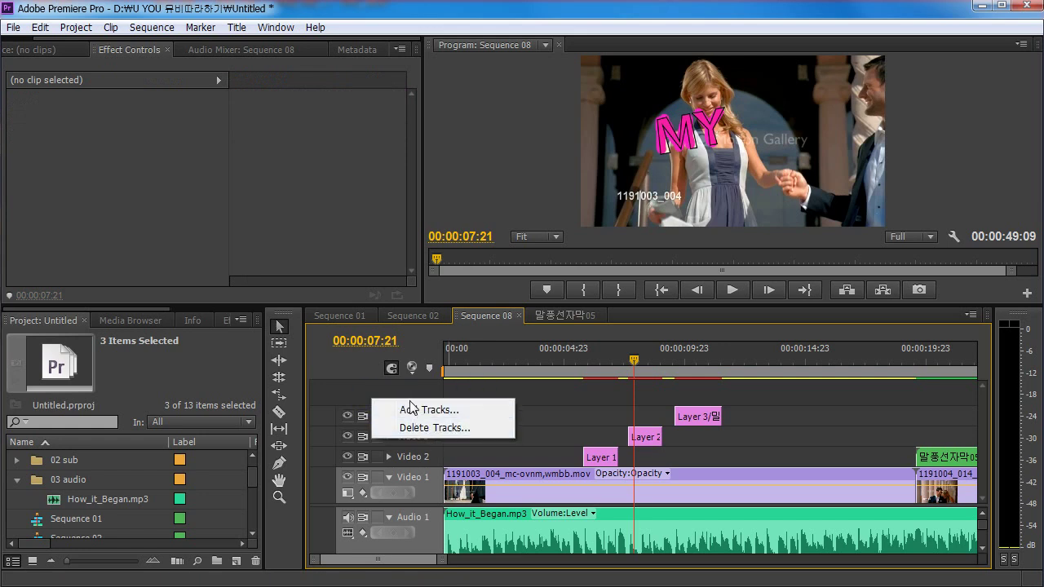
pyautogui.click(415, 410)
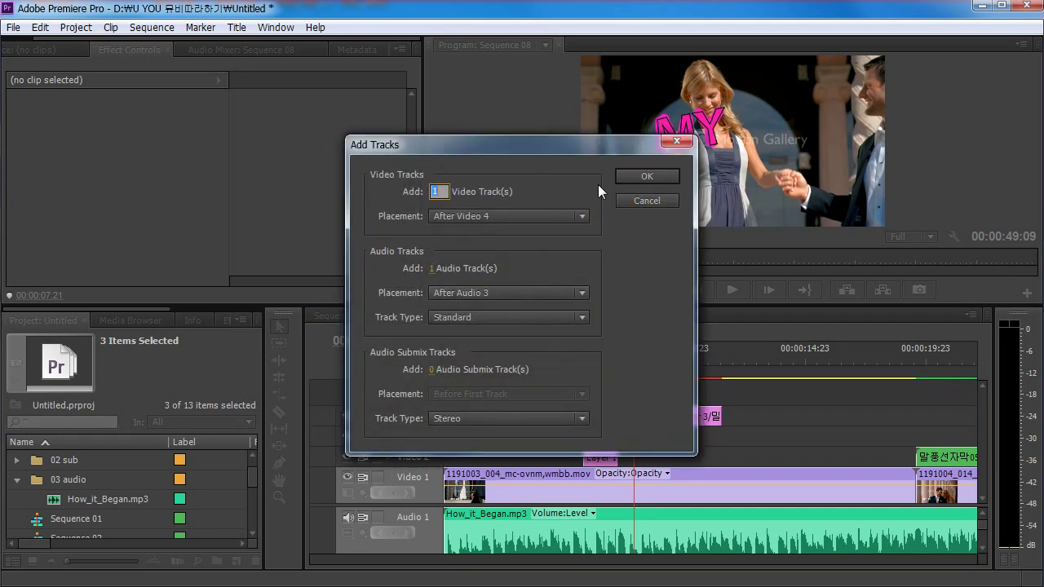
pyautogui.click(646, 201)
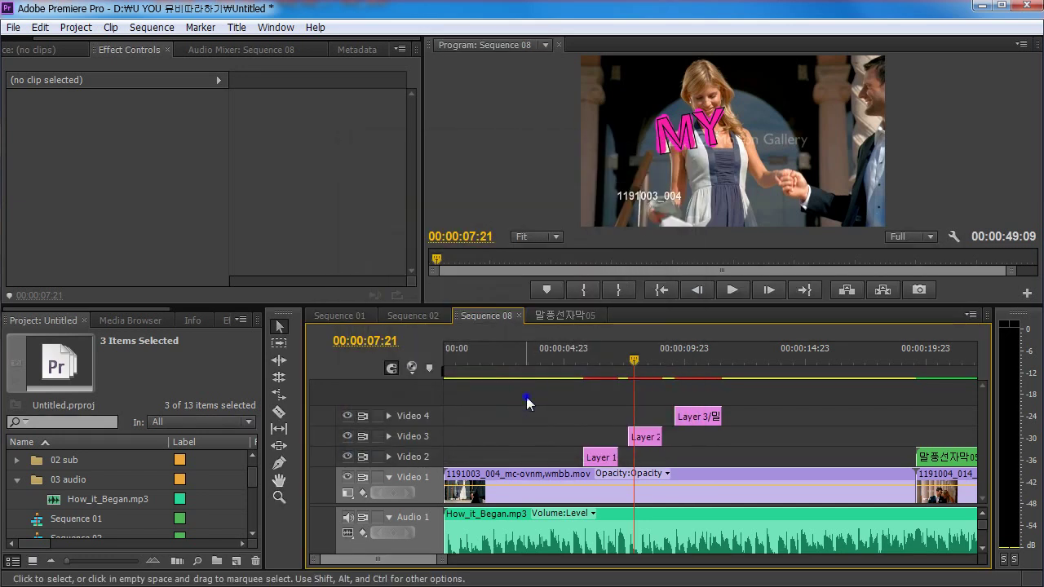
pyautogui.rightClick(394, 397)
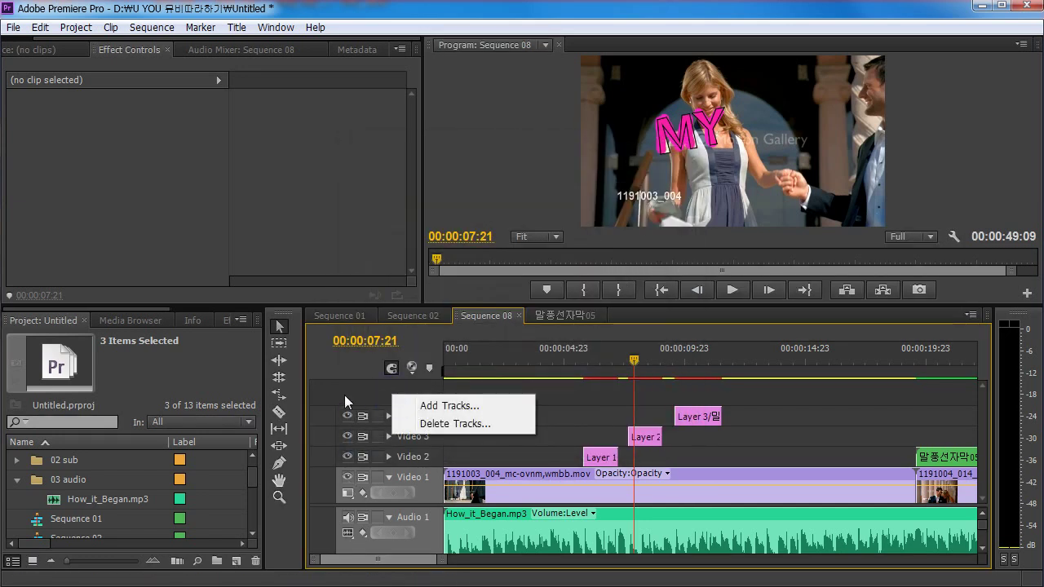
pyautogui.click(391, 397)
pyautogui.rightClick(398, 396)
pyautogui.click(376, 397)
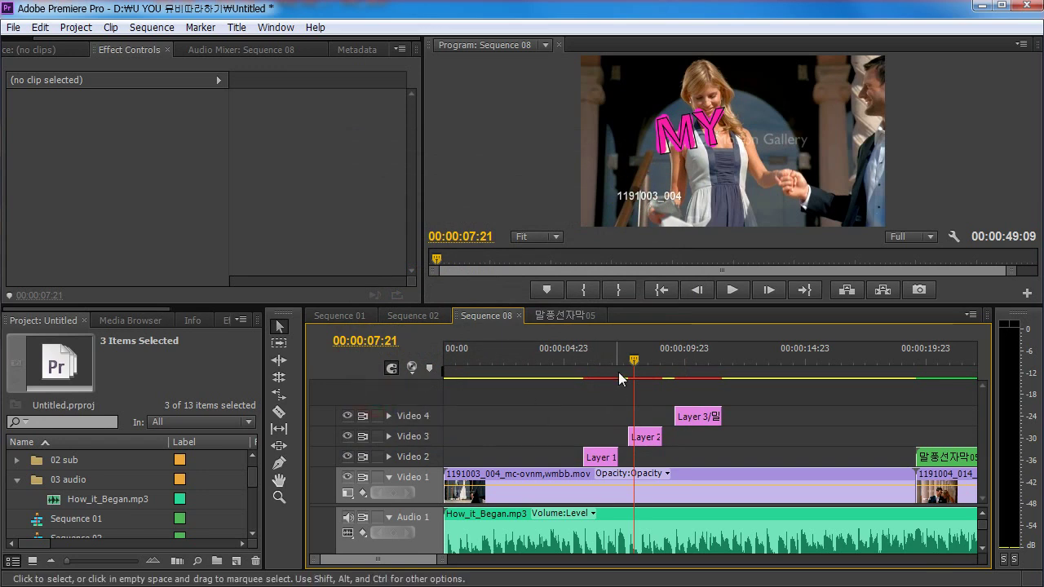
# - Extend the ends of the Layer 1 and Layer 2 clips to line up with the end of Layer 3
pyautogui.moveTo(619, 372); pyautogui.dragTo(578, 365)
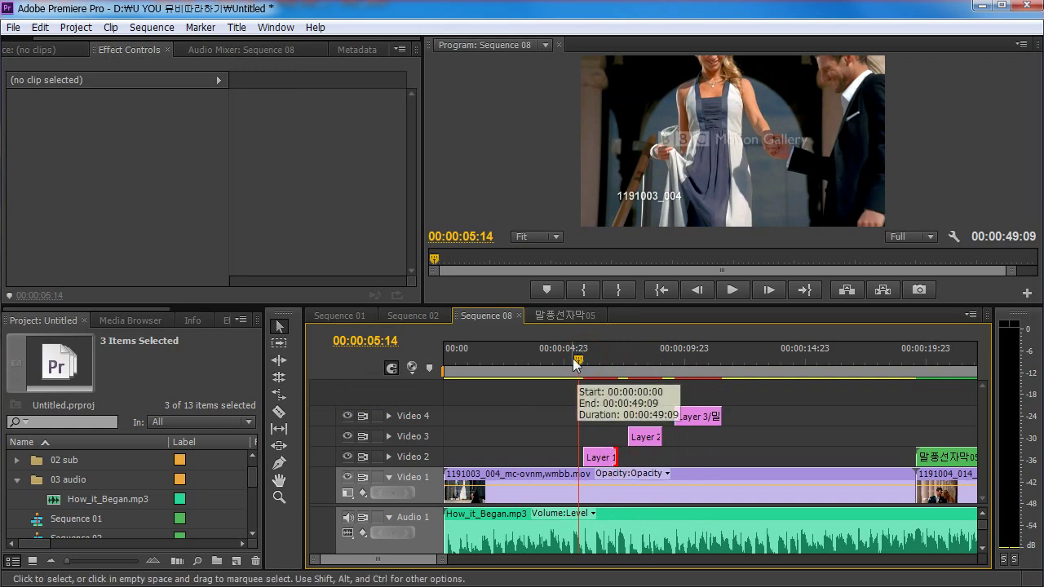
pyautogui.press('Down')
pyautogui.moveTo(614, 459); pyautogui.dragTo(722, 458)
pyautogui.moveTo(661, 437); pyautogui.dragTo(721, 435)
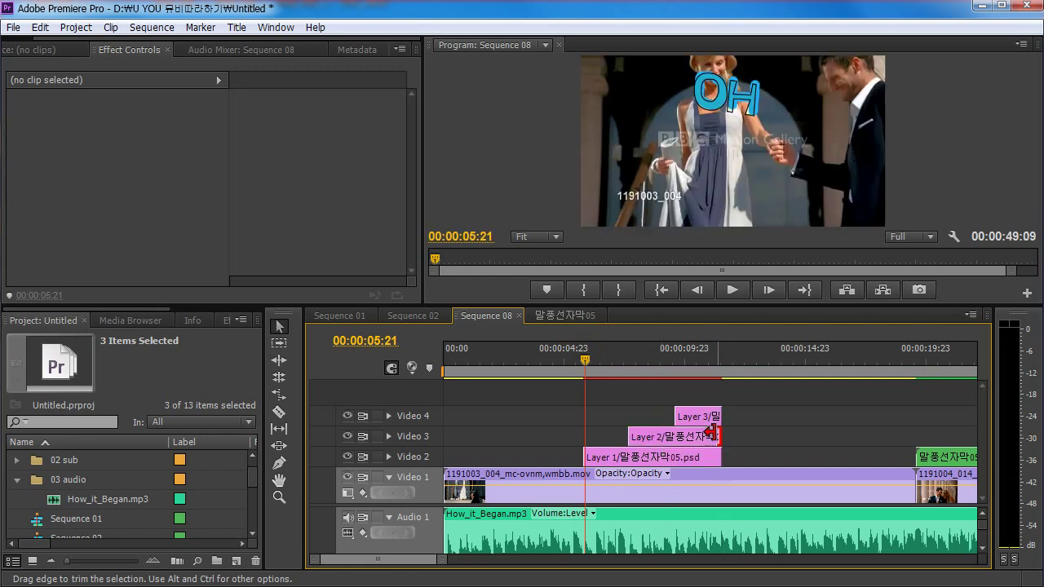
# - Play back the staggered title layers from the start of Layer 1 to check the words build up
pyautogui.moveTo(593, 356); pyautogui.dragTo(588, 363)
pyautogui.press('space')
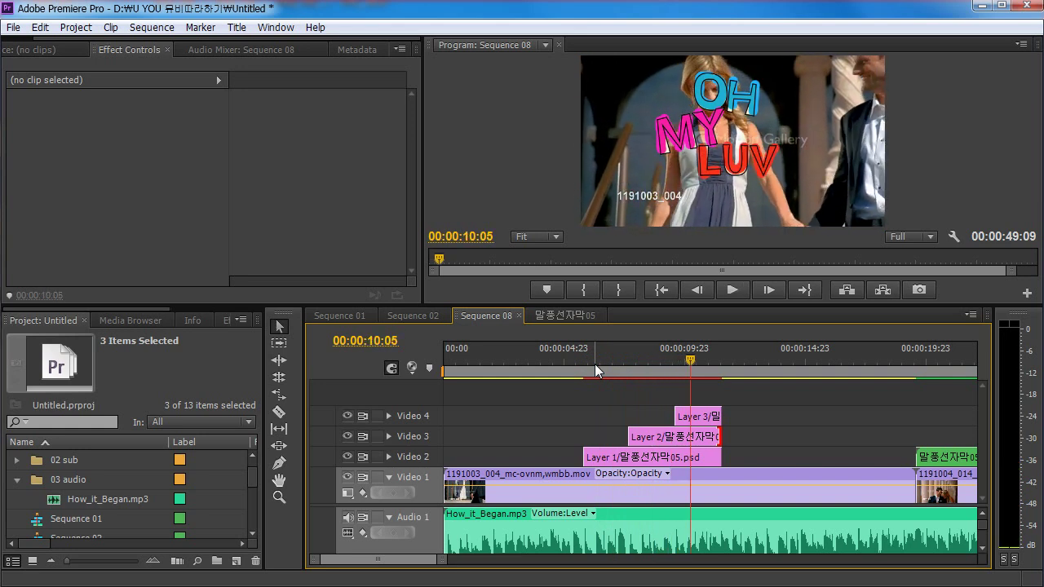
pyautogui.press('space')
# - Reposition the Layer 1 title OH down over the 1191003_004 caption in the lower part of the frame
pyautogui.click(640, 359)
pyautogui.moveTo(641, 359); pyautogui.dragTo(608, 369)
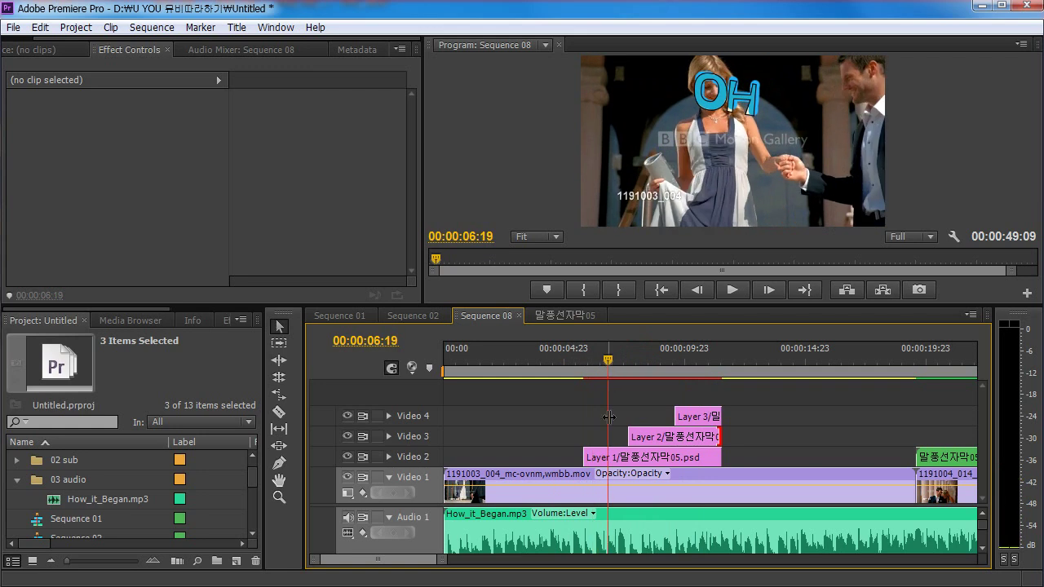
pyautogui.click(610, 456)
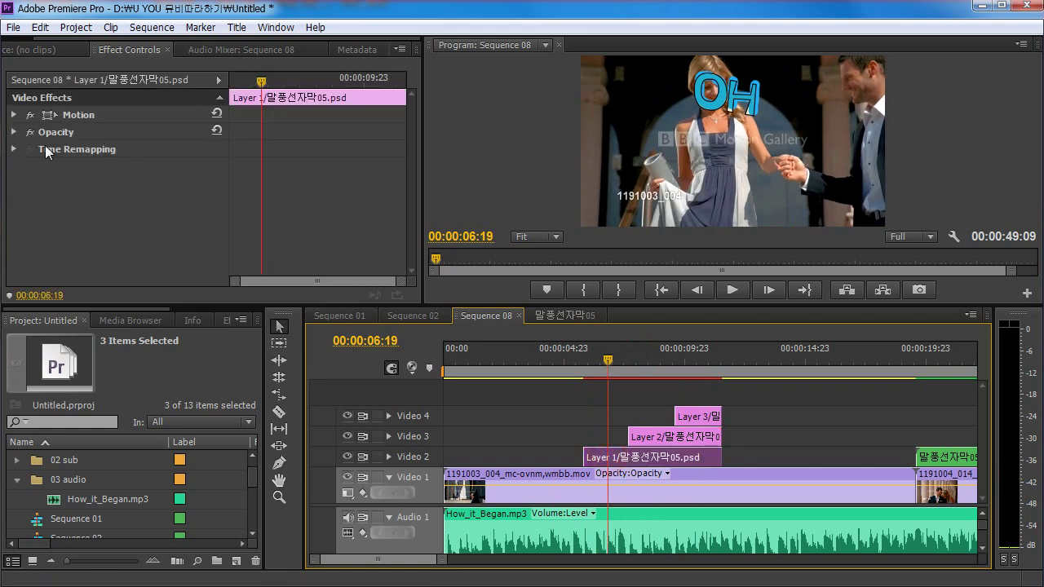
pyautogui.click(73, 116)
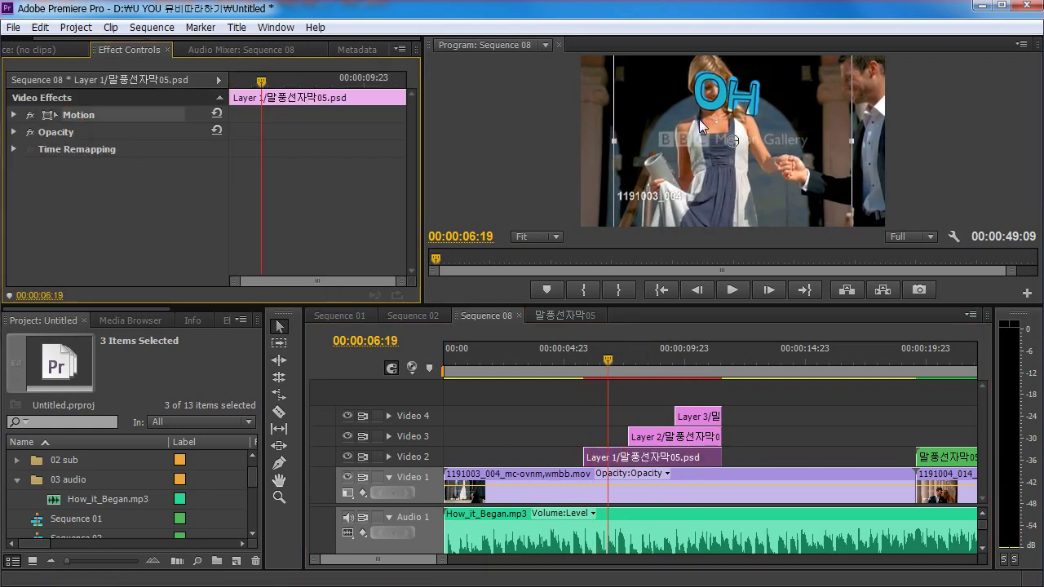
pyautogui.moveTo(699, 119); pyautogui.dragTo(662, 211)
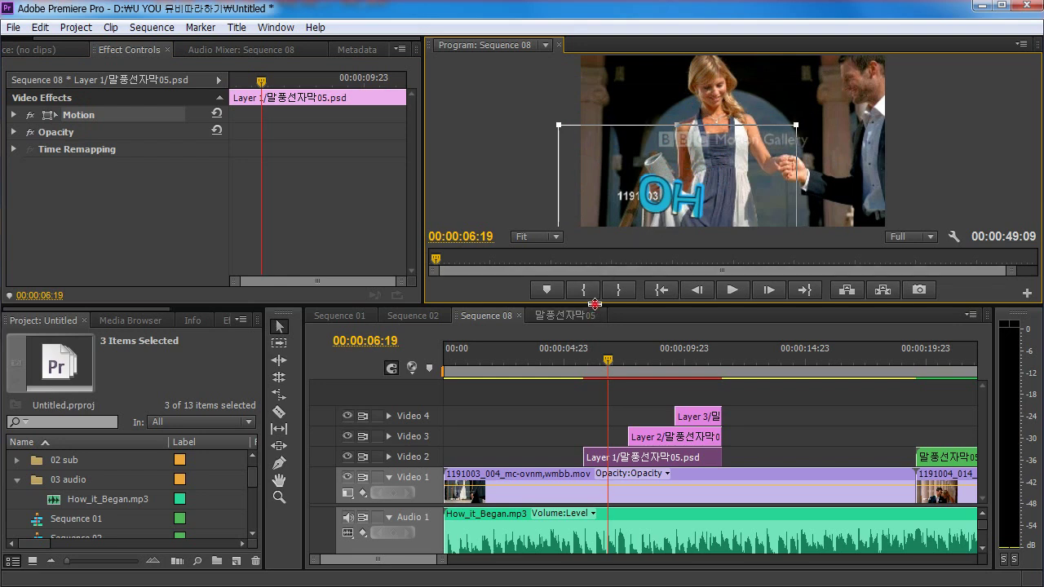
# - Enlarge the program monitor and, at 00:00:08:18, reposition the Layer 2 title MY directly to the right of OH
pyautogui.moveTo(594, 304); pyautogui.dragTo(595, 370)
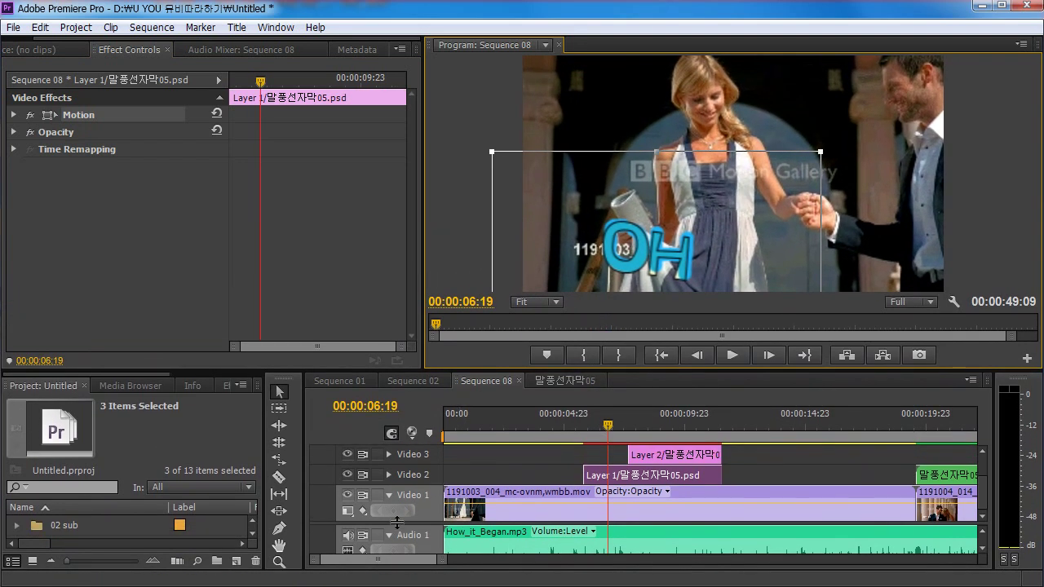
pyautogui.scroll(1, 398, 522)
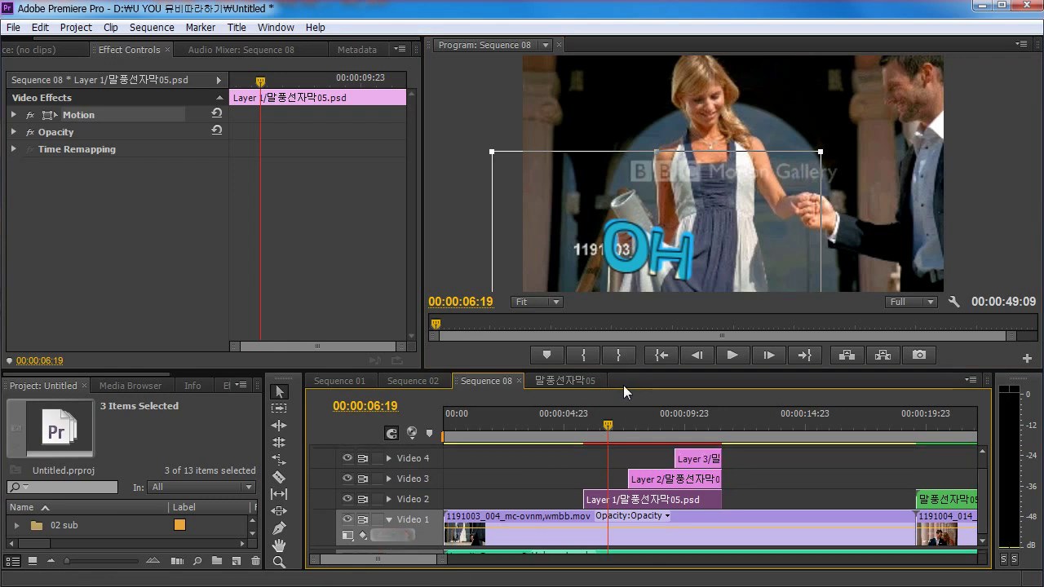
pyautogui.moveTo(615, 423); pyautogui.dragTo(655, 427)
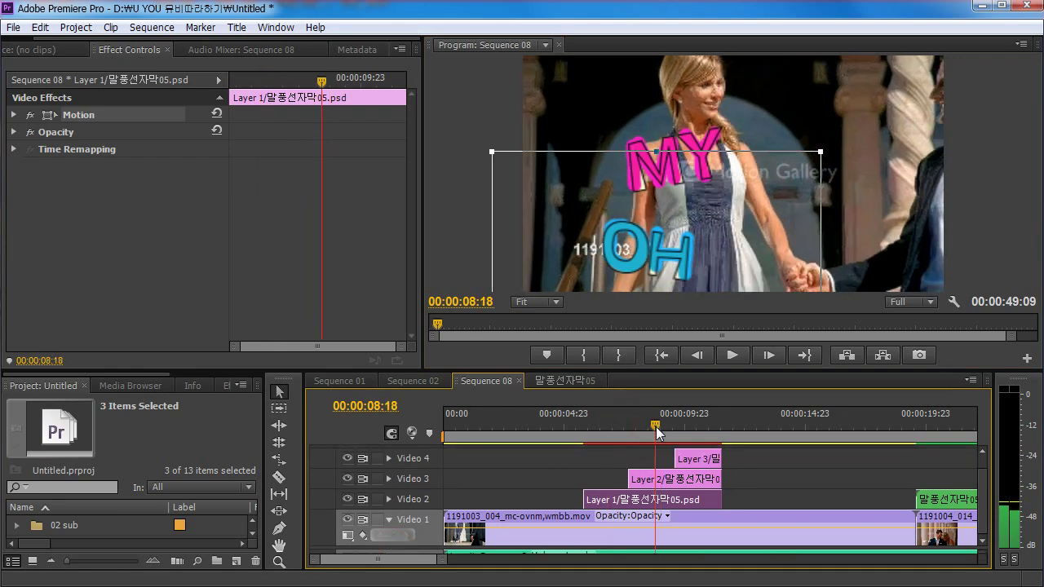
pyautogui.click(662, 481)
pyautogui.click(95, 115)
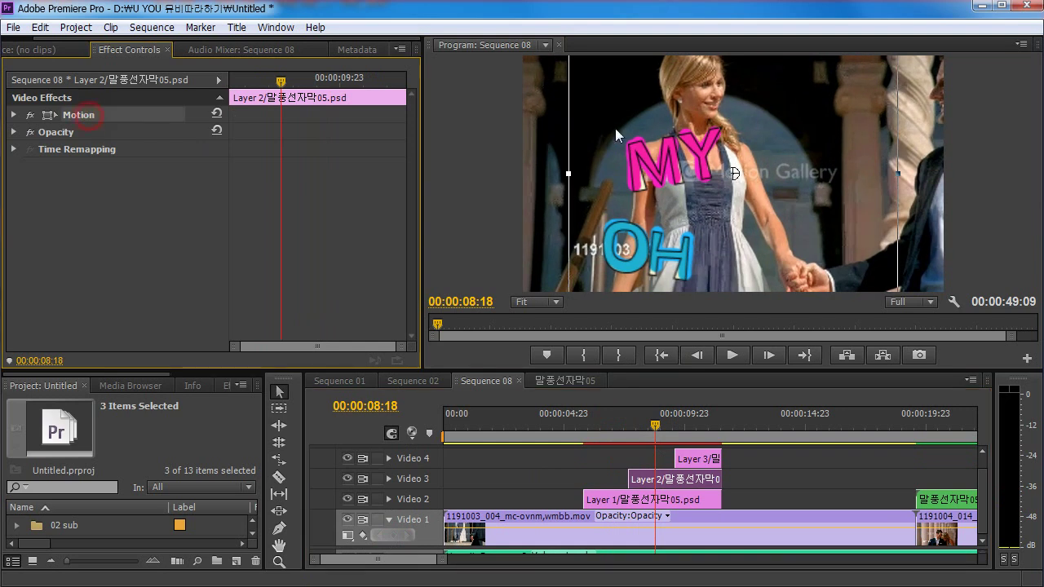
pyautogui.moveTo(684, 174); pyautogui.dragTo(770, 247)
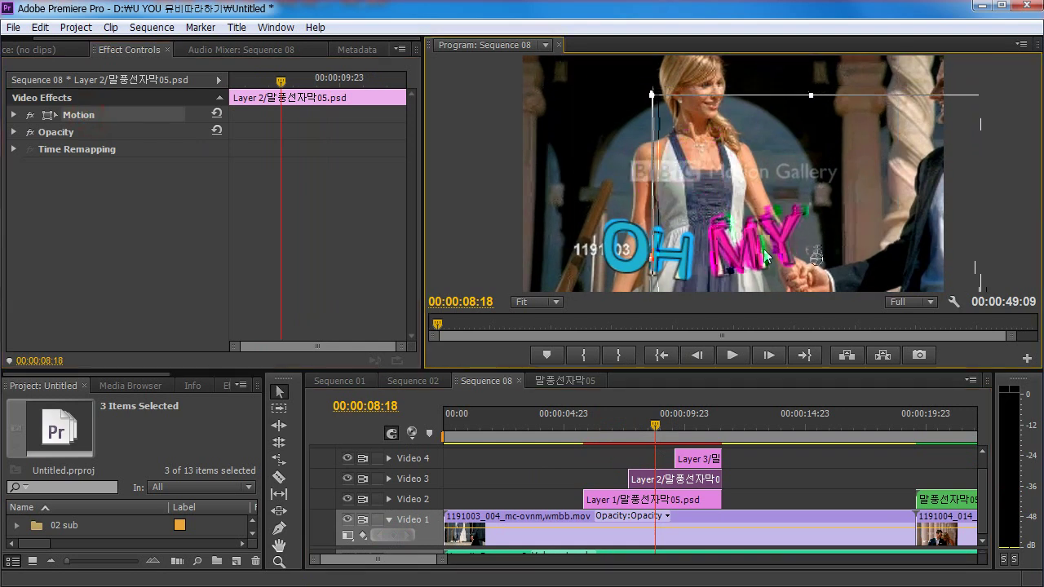
# - At 00:00:10:11, reposition the Layer 3 title LUV in the lower part of the frame, directly to the right of MY
pyautogui.click(694, 460)
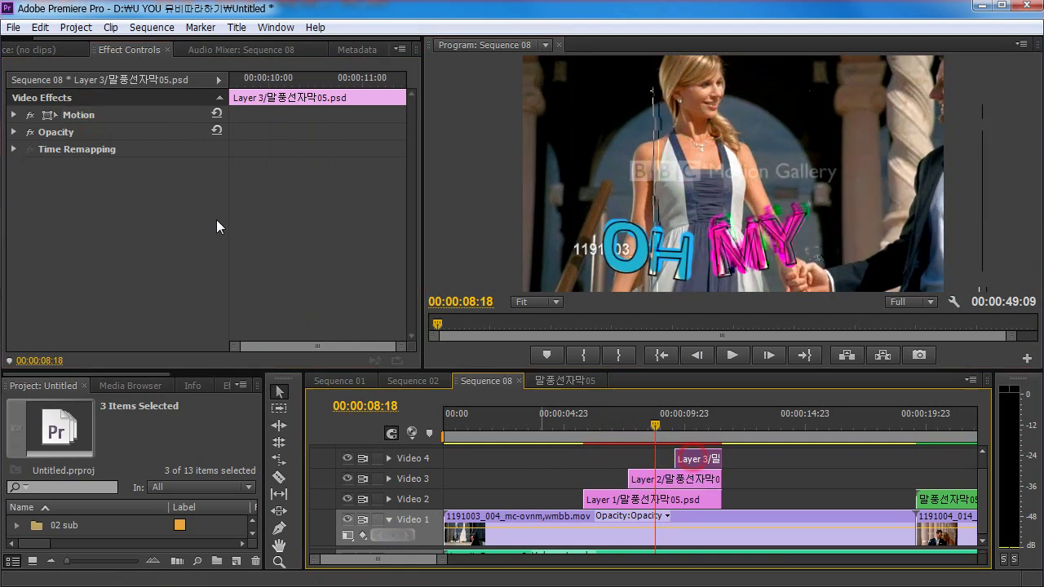
pyautogui.click(76, 115)
pyautogui.moveTo(679, 425); pyautogui.dragTo(696, 425)
pyautogui.moveTo(710, 230); pyautogui.dragTo(823, 270)
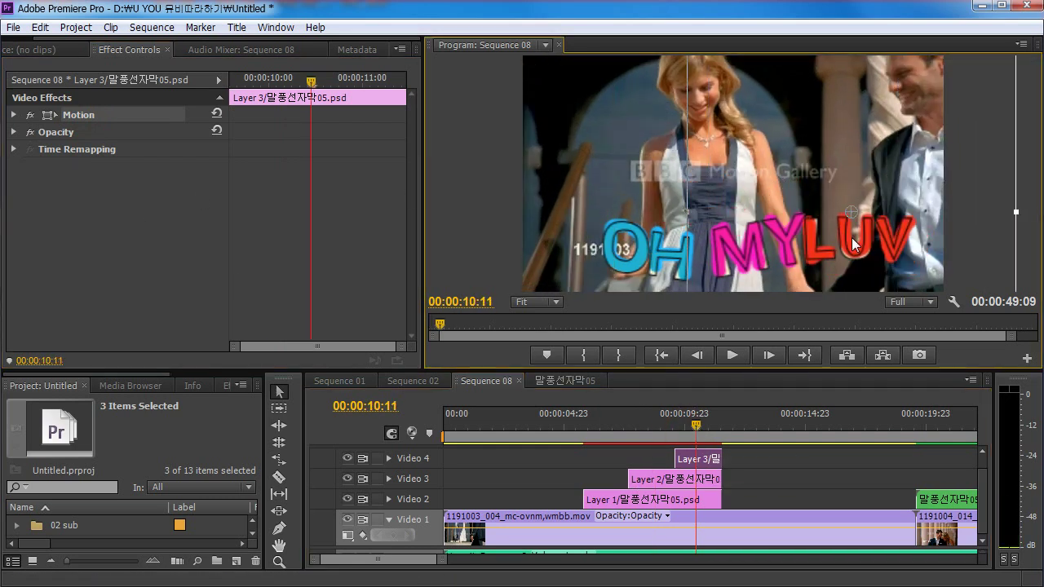
# - At 00:00:06:18, shift the Layer 1 title OH slightly to the left in the frame
pyautogui.click(613, 500)
pyautogui.moveTo(668, 425); pyautogui.dragTo(606, 425)
pyautogui.click(94, 115)
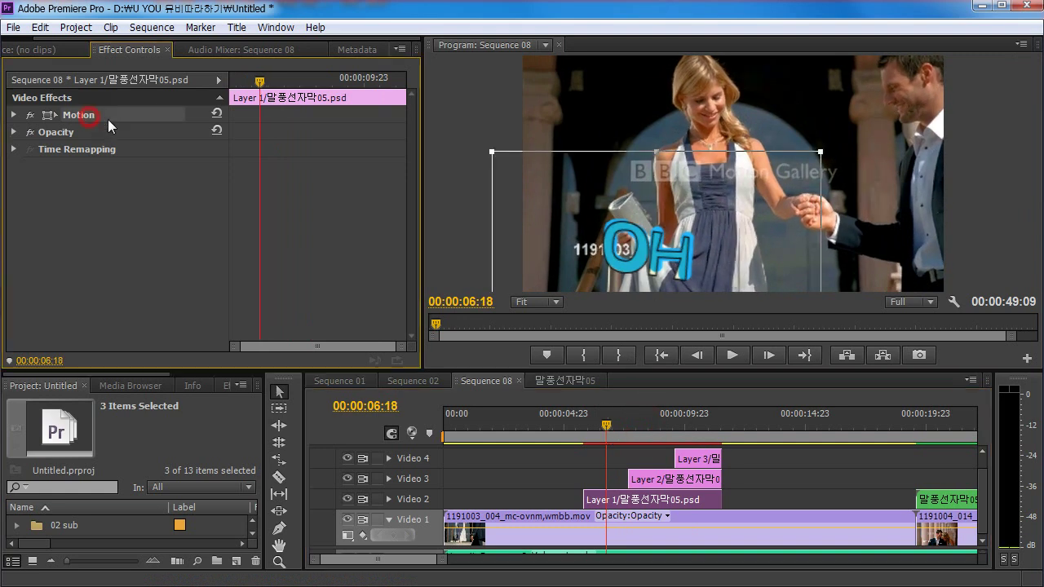
pyautogui.moveTo(608, 254); pyautogui.dragTo(589, 251)
# - At 00:00:08:05, shift the Layer 2 title MY left so it sits close beside OH
pyautogui.click(669, 479)
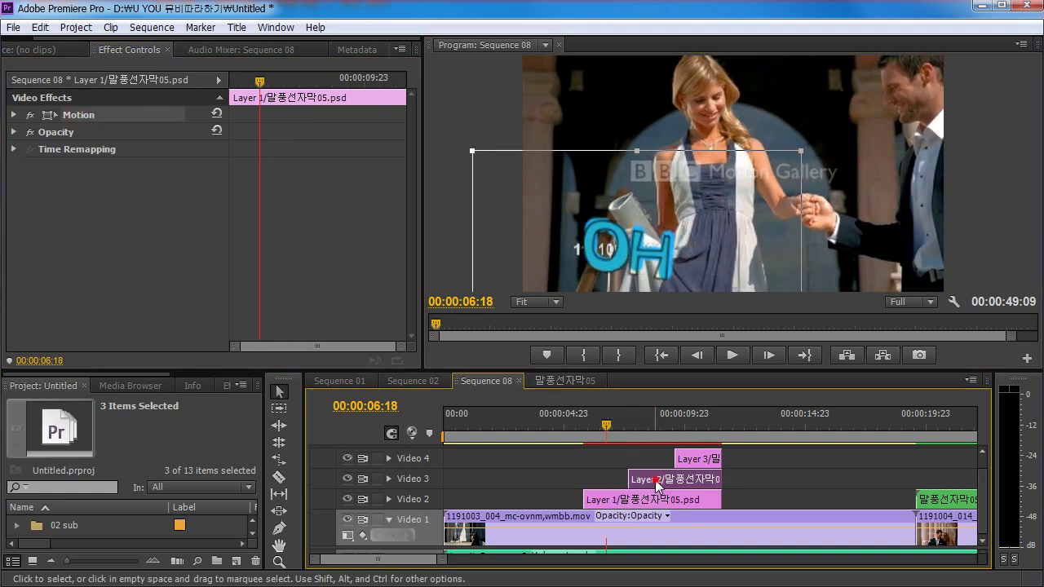
pyautogui.click(638, 426)
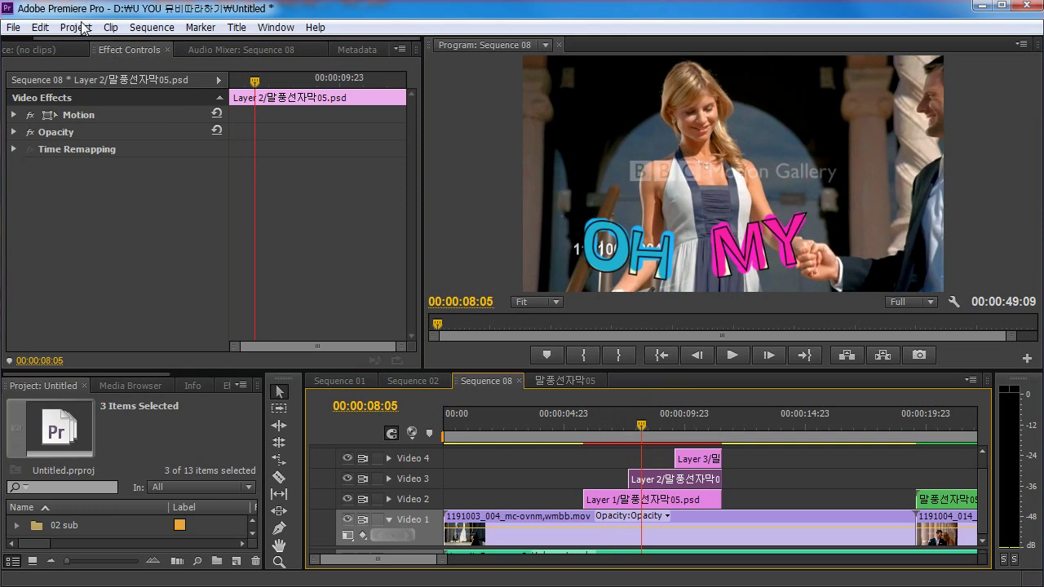
pyautogui.click(78, 110)
pyautogui.moveTo(756, 251); pyautogui.dragTo(722, 247)
# - At 00:00:10:09, shift the Layer 3 title LUV slightly left to tighten its gap with MY
pyautogui.moveTo(653, 424); pyautogui.dragTo(694, 424)
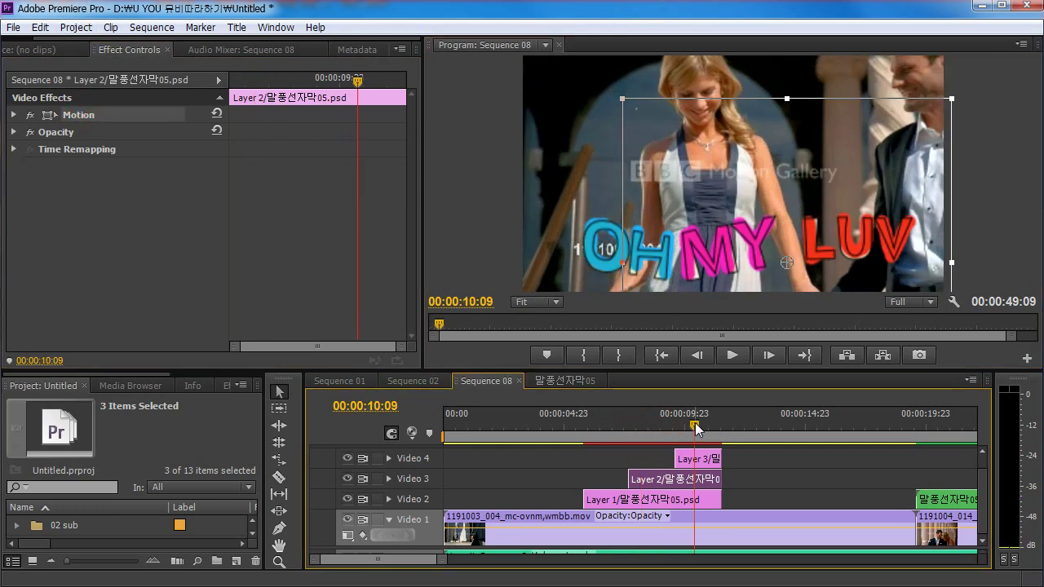
pyautogui.click(702, 458)
pyautogui.click(79, 118)
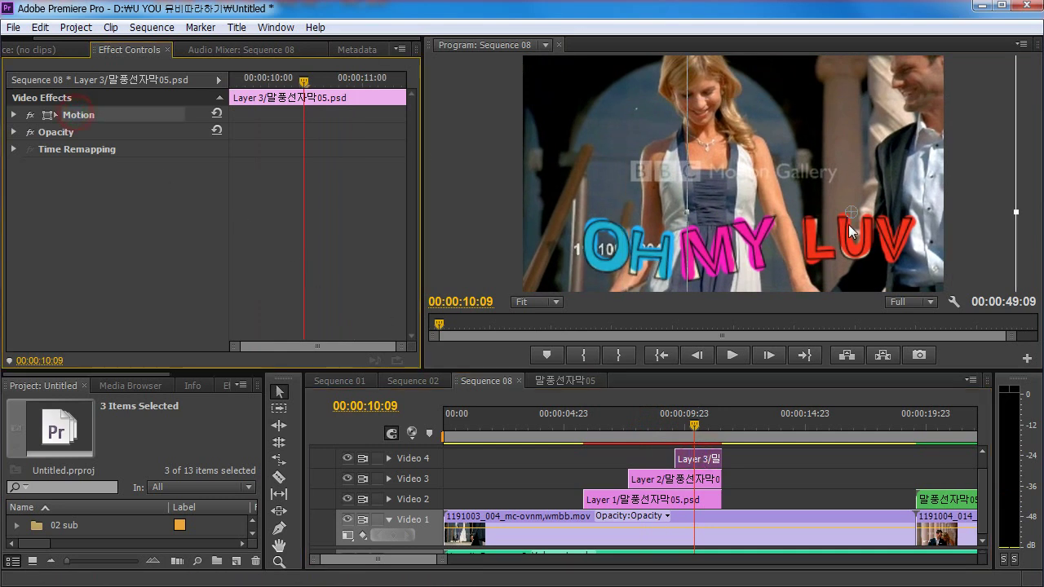
pyautogui.moveTo(867, 247); pyautogui.dragTo(854, 246)
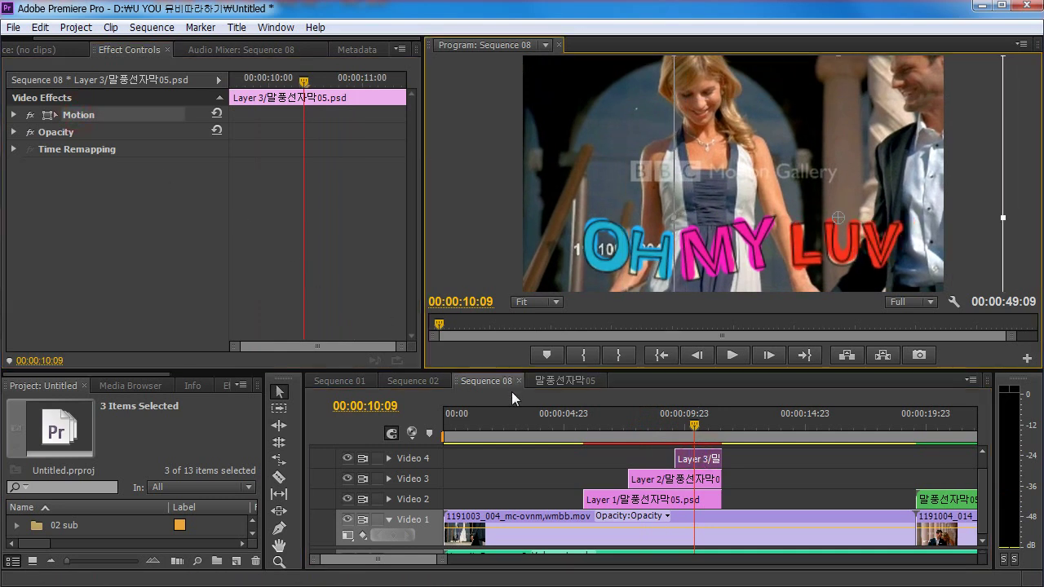
# - Play back the sequence from just before Layer 1 to check the arranged title words
pyautogui.moveTo(632, 422); pyautogui.dragTo(582, 429)
pyautogui.press('space')
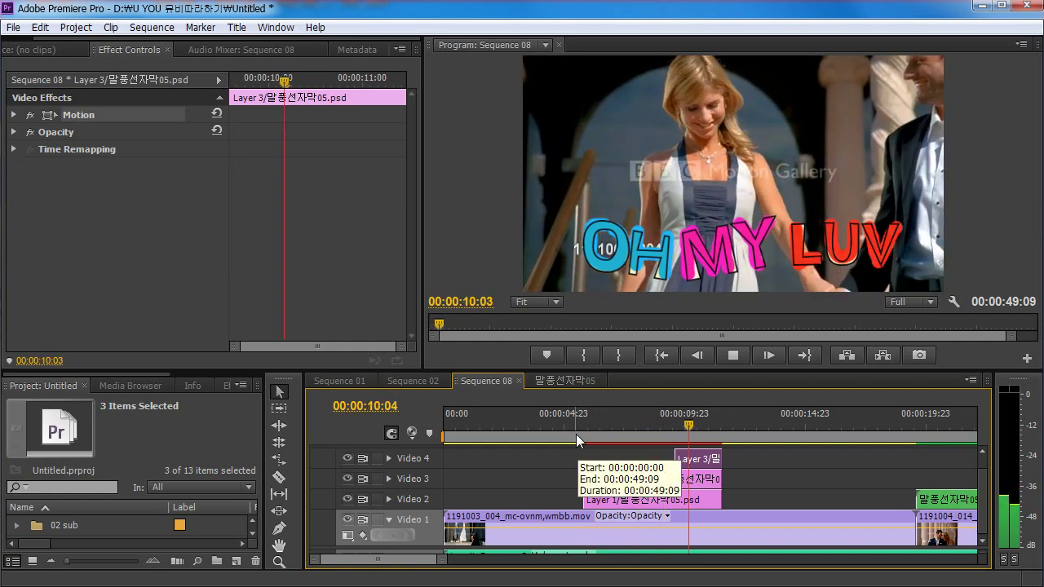
pyautogui.press('space')
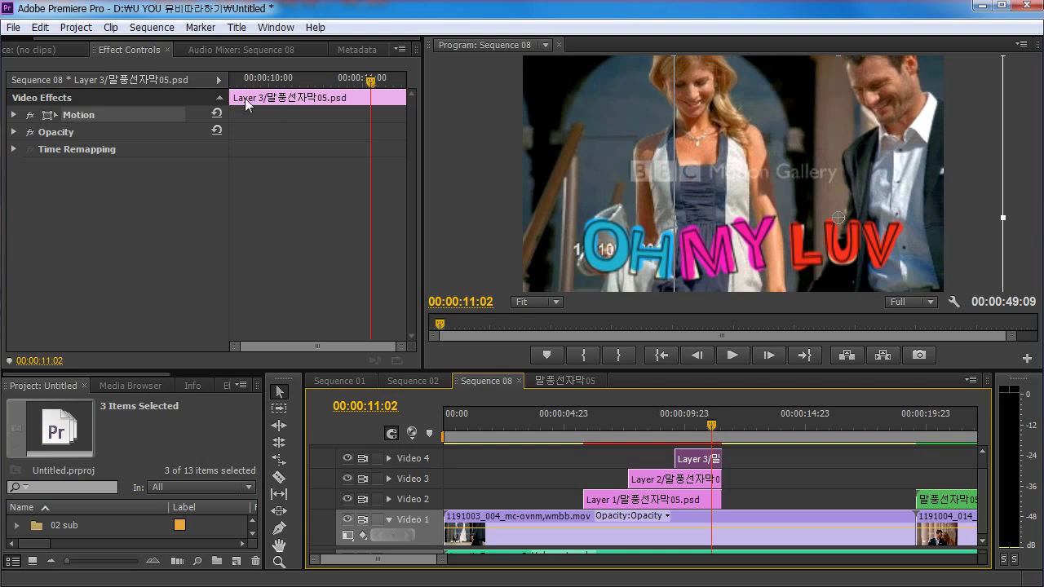
# - Set the Master volume in the audio mixer to -20 dB
pyautogui.click(272, 50)
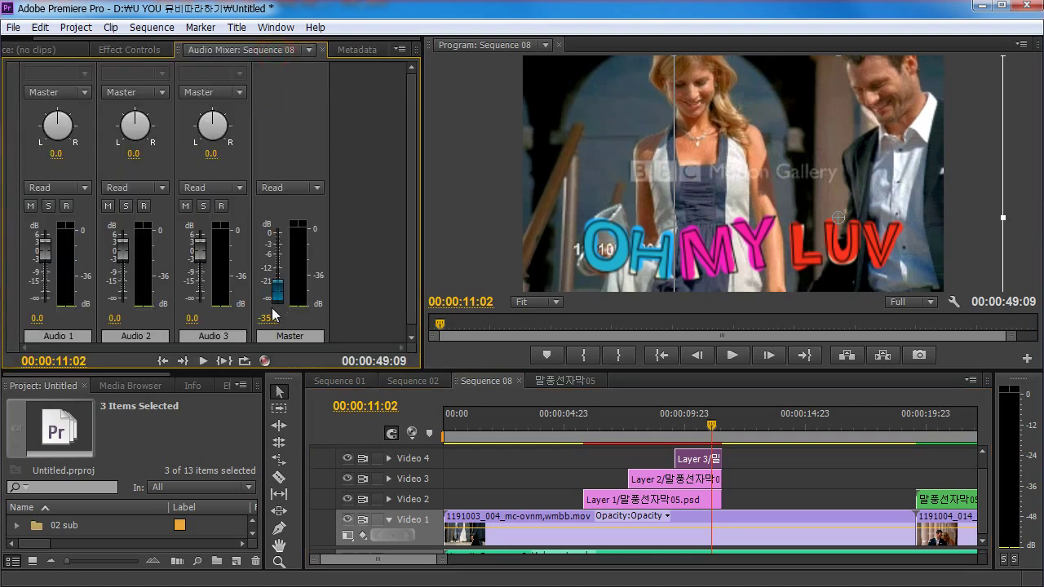
pyautogui.write('-20')
pyautogui.press('Return')
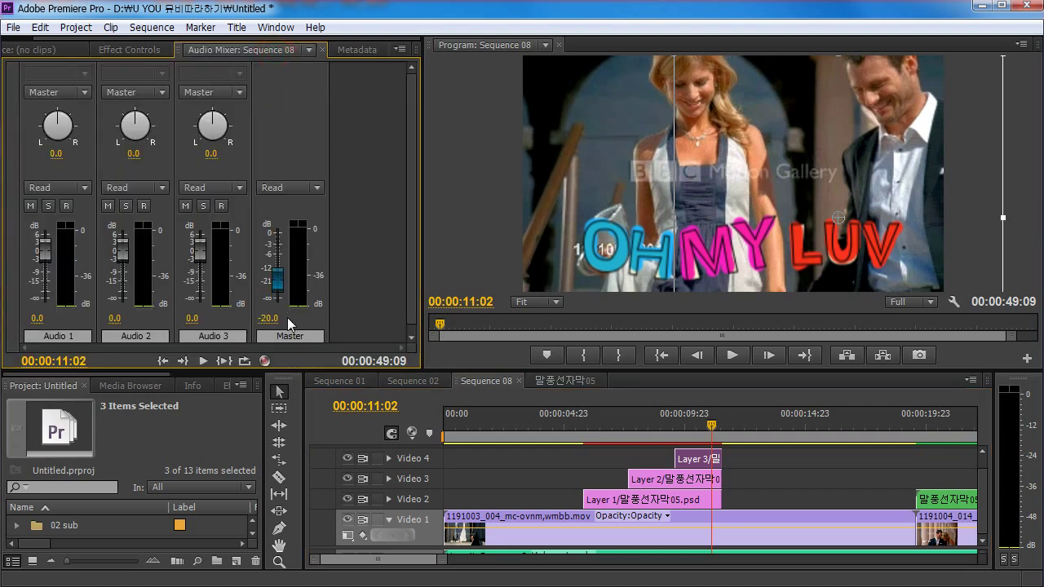
# - Replay the OH MY LUV section at the new volume and scrub through it to check the word timing
pyautogui.click(568, 429)
pyautogui.press('space')
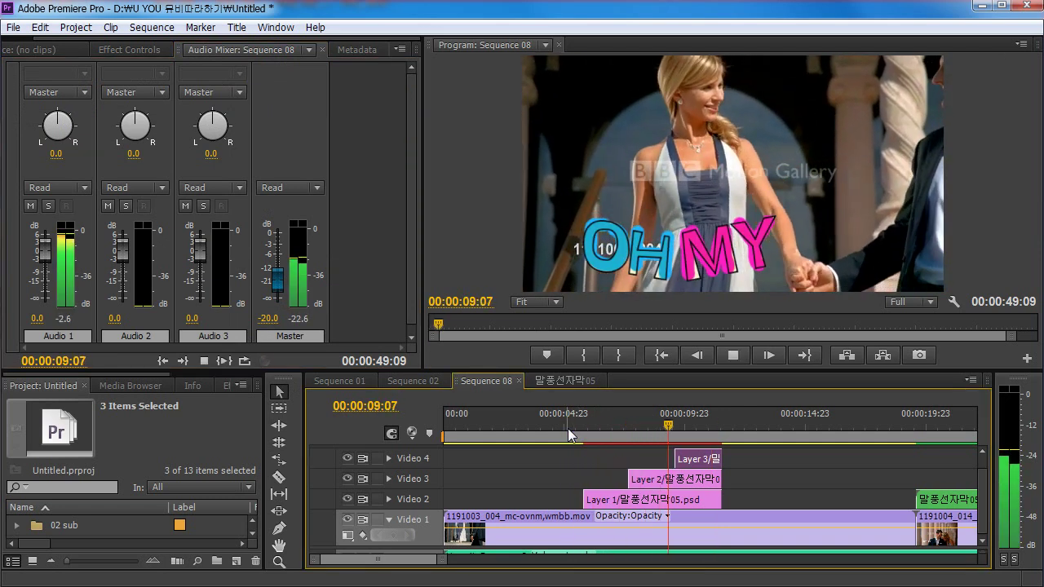
pyautogui.moveTo(666, 428); pyautogui.dragTo(552, 430)
pyautogui.press('space')
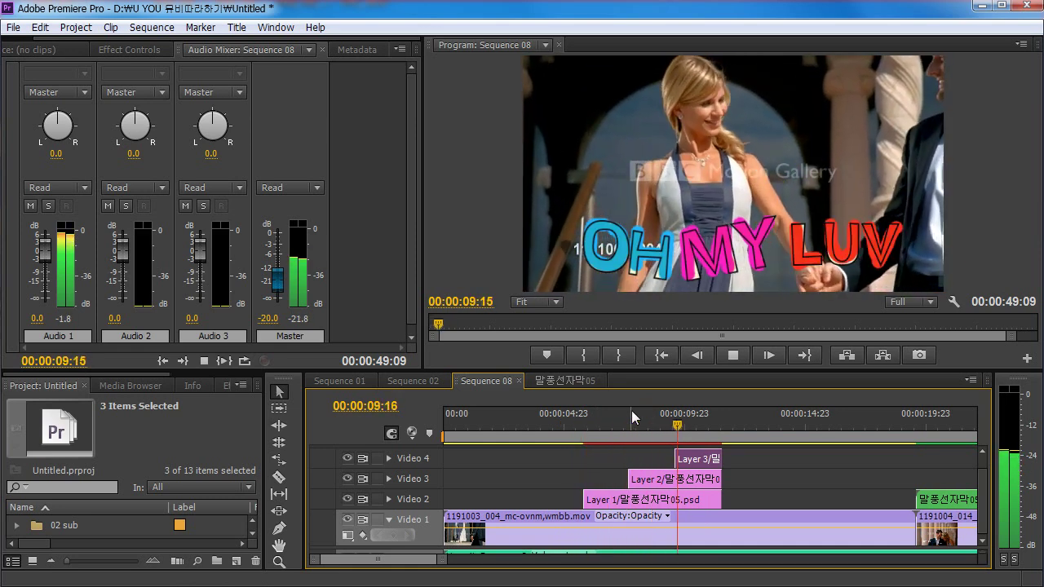
pyautogui.press('space')
pyautogui.moveTo(597, 421); pyautogui.dragTo(685, 420)
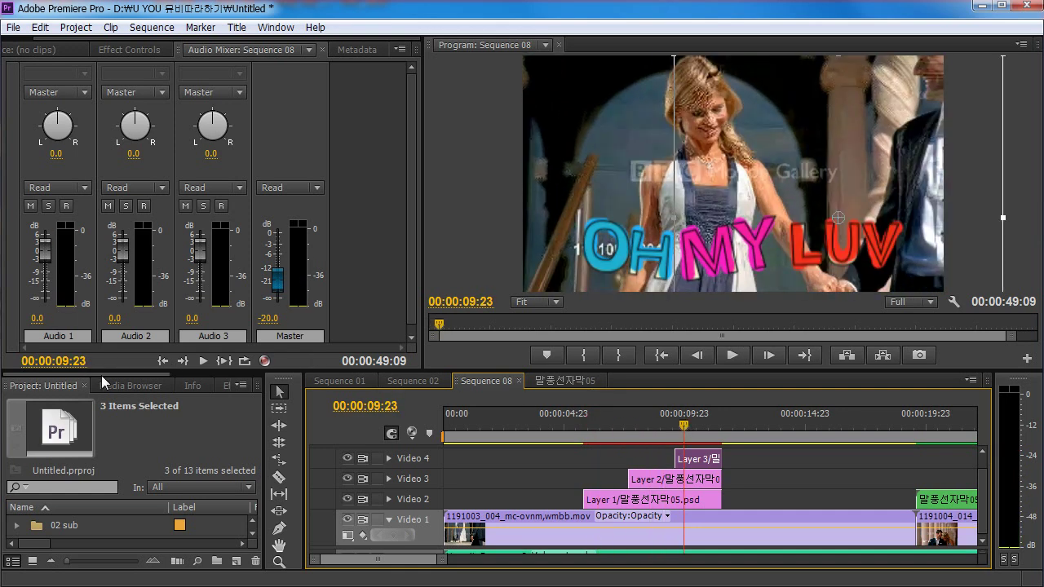
# - Add Opacity keyframes to the Layer 3 clip: 100% at 00:00:09:14 and 0% at 00:00:09:16
pyautogui.click(112, 51)
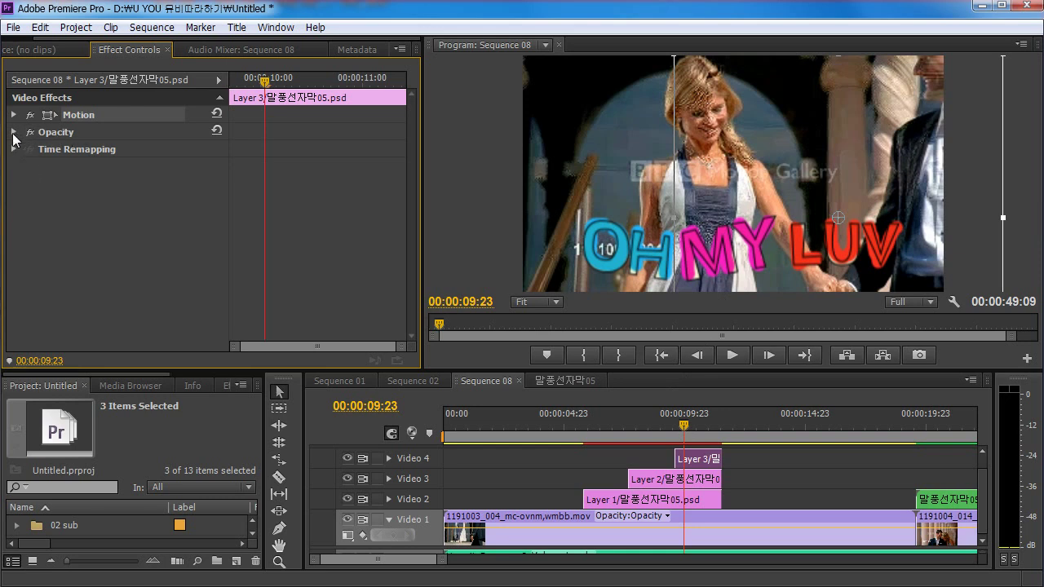
pyautogui.click(704, 461)
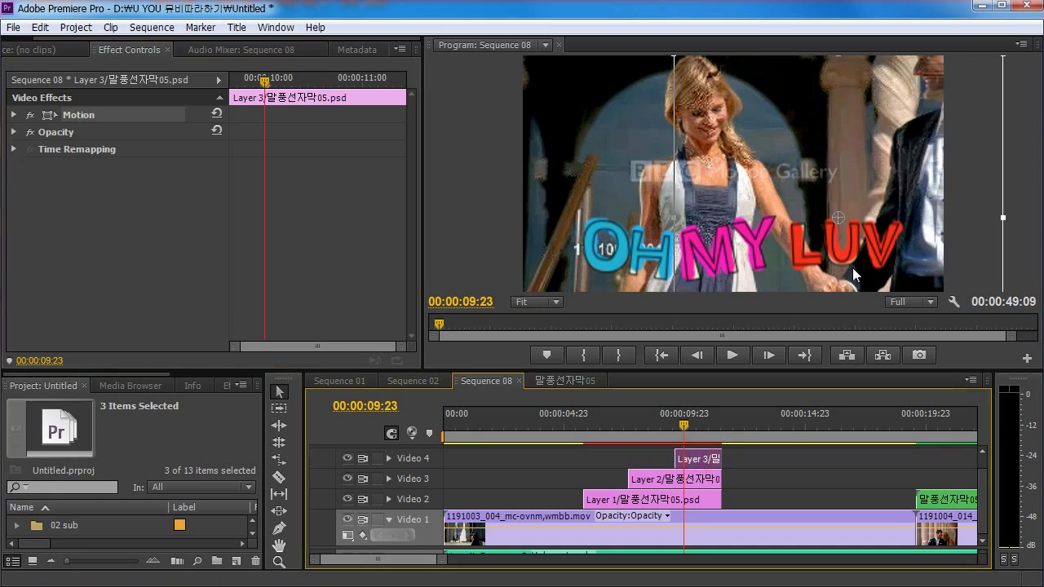
pyautogui.click(14, 132)
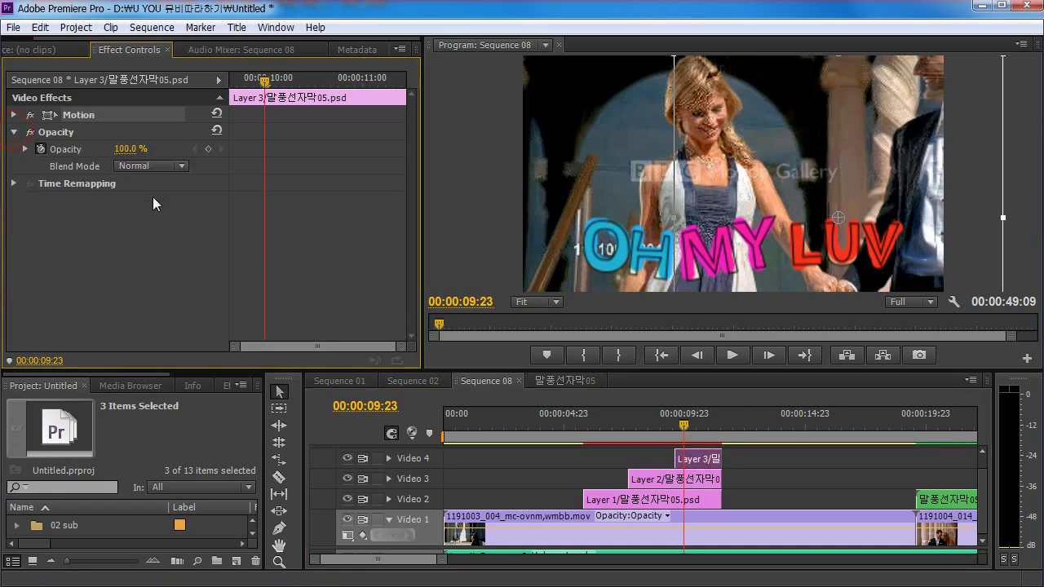
pyautogui.click(702, 463)
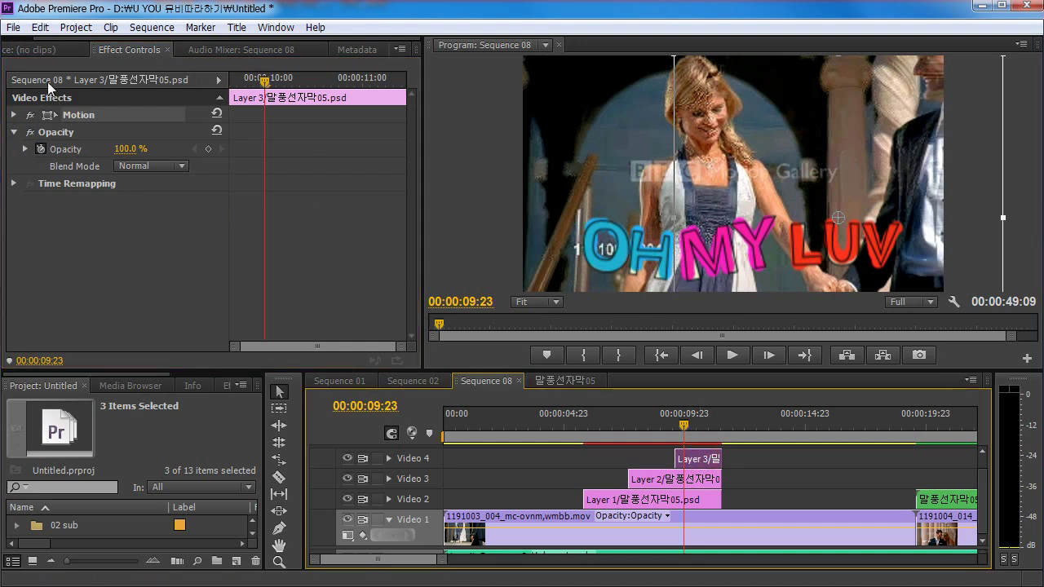
pyautogui.moveTo(254, 84); pyautogui.dragTo(228, 85)
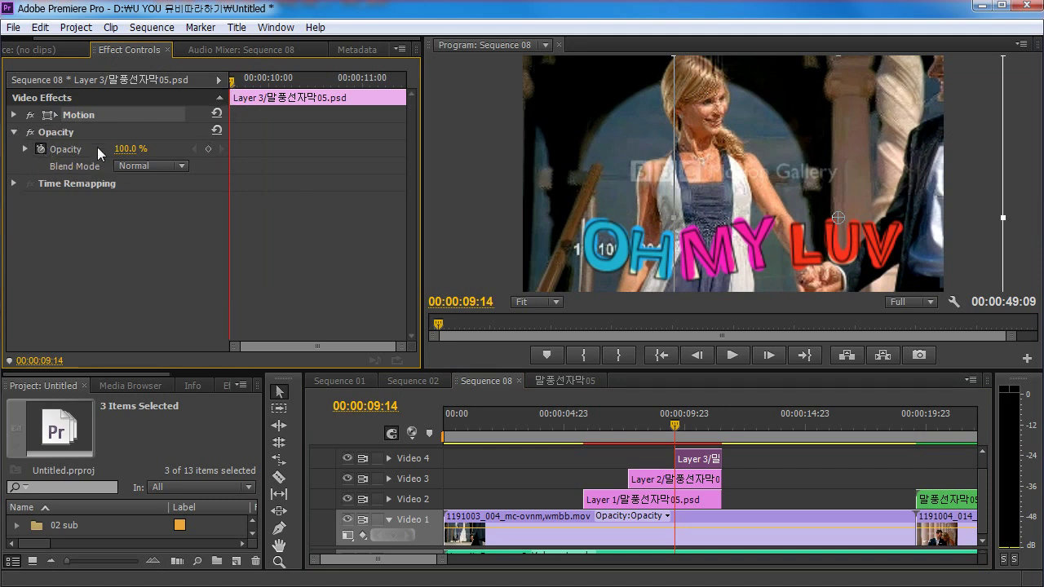
pyautogui.click(208, 150)
pyautogui.moveTo(233, 85); pyautogui.dragTo(243, 89)
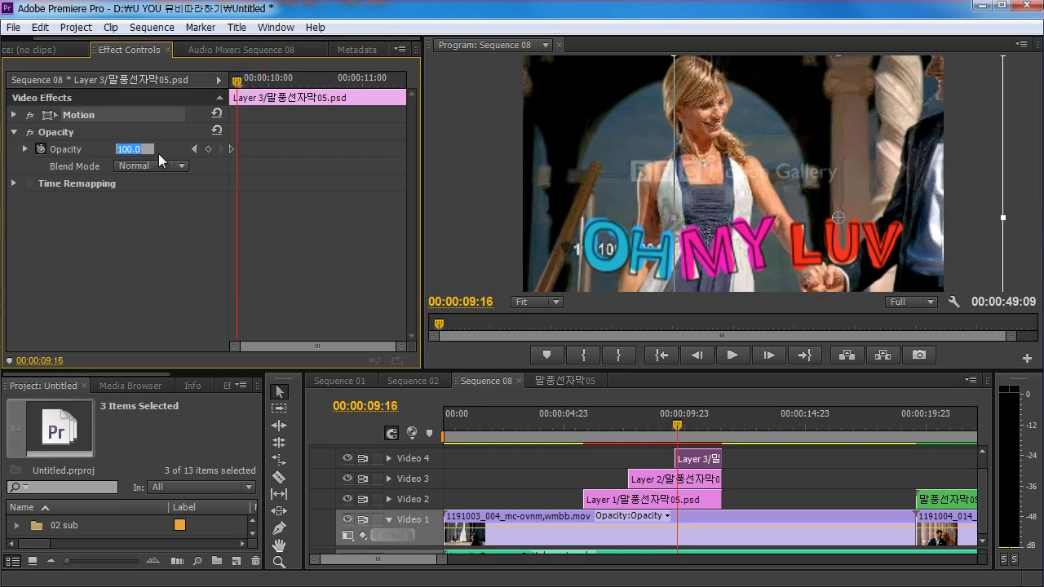
pyautogui.write('0')
pyautogui.press('Return')
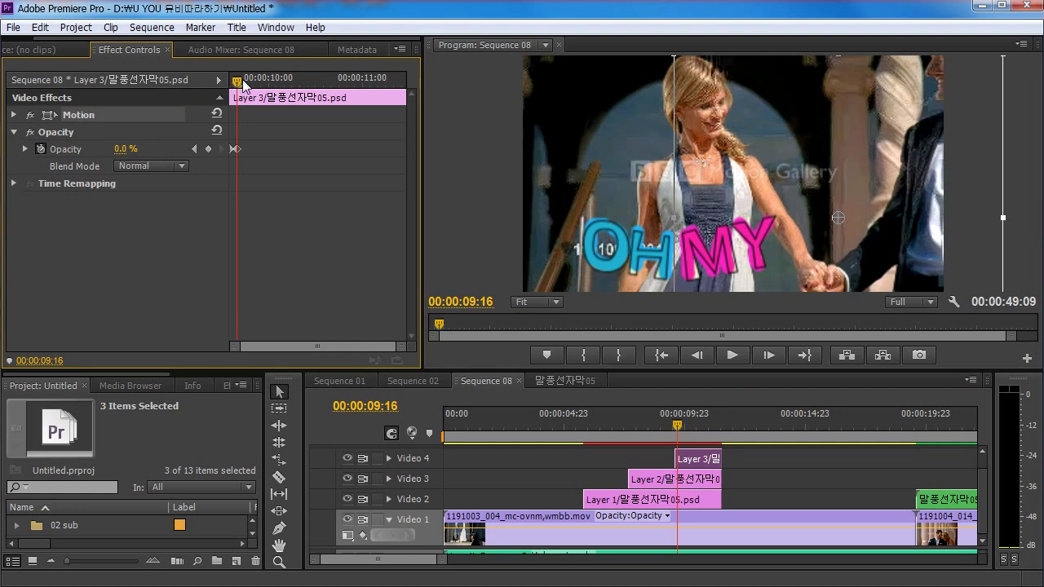
# - Copy the two Layer 3 Opacity keyframes and paste them repeatedly from 00:00:09:18 to the clip's end for a continuous blink
pyautogui.click(254, 133)
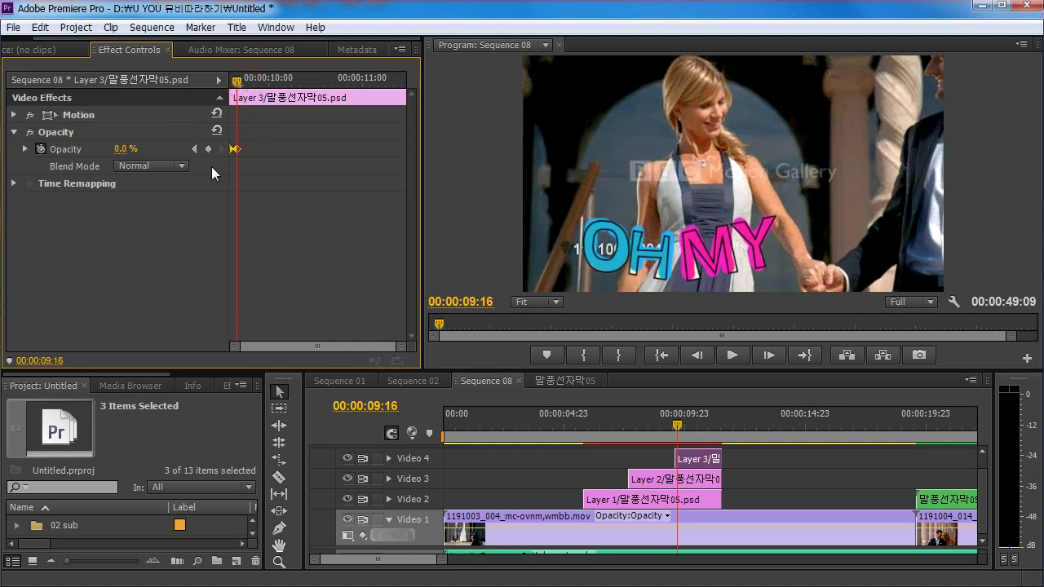
pyautogui.click(246, 82)
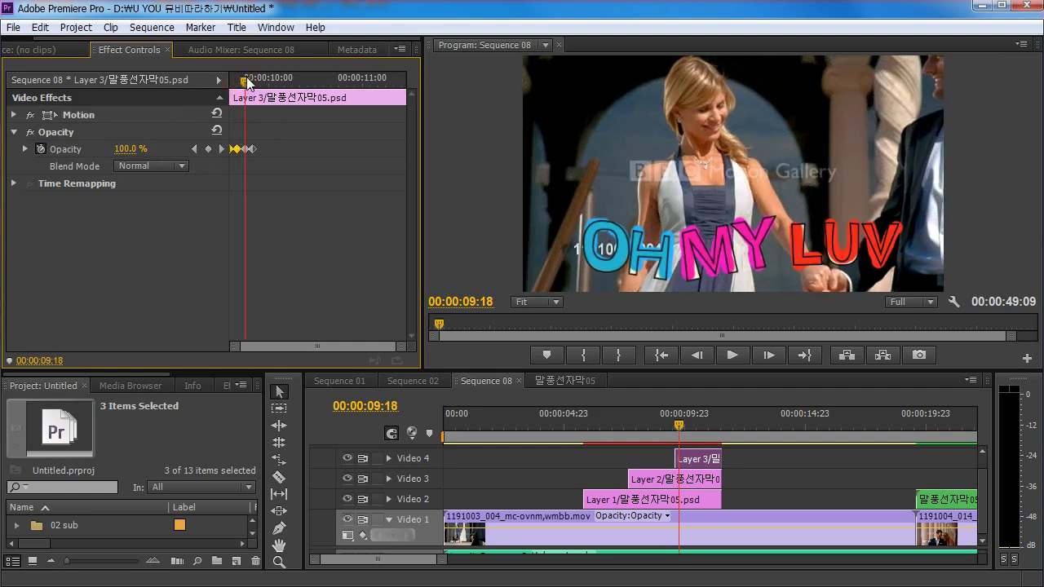
pyautogui.moveTo(247, 82); pyautogui.dragTo(374, 97)
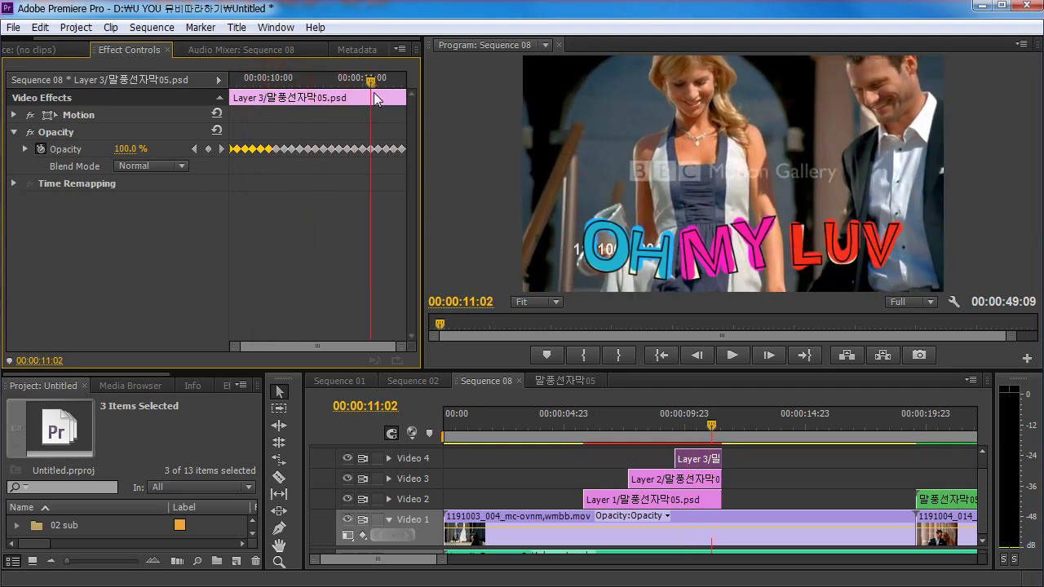
# - Play back the Layer 3 section from 00:00:09:14 and again from shortly before it to check the blinking LUV title
pyautogui.moveTo(310, 103); pyautogui.dragTo(176, 84)
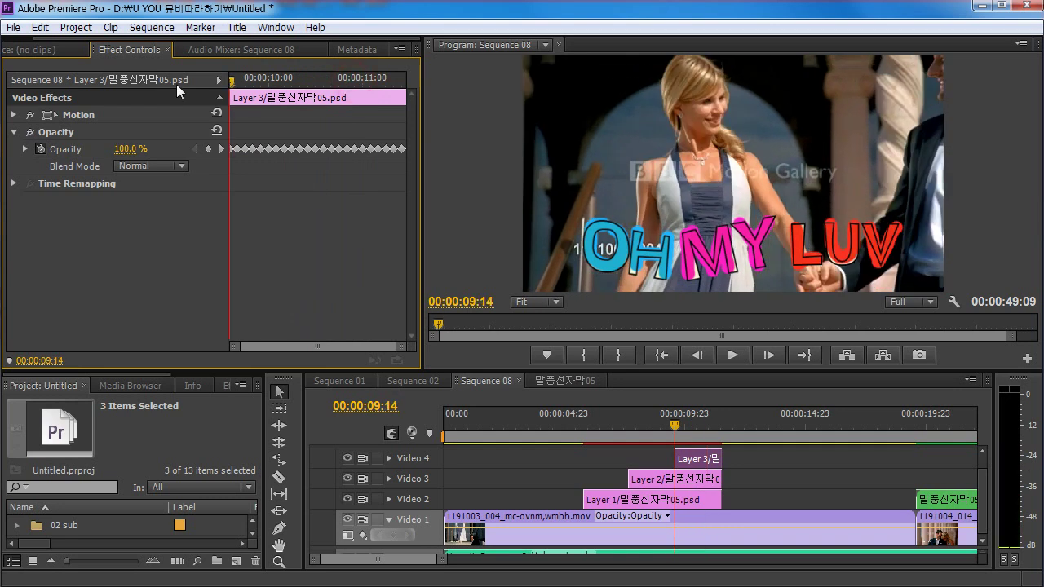
pyautogui.press('space')
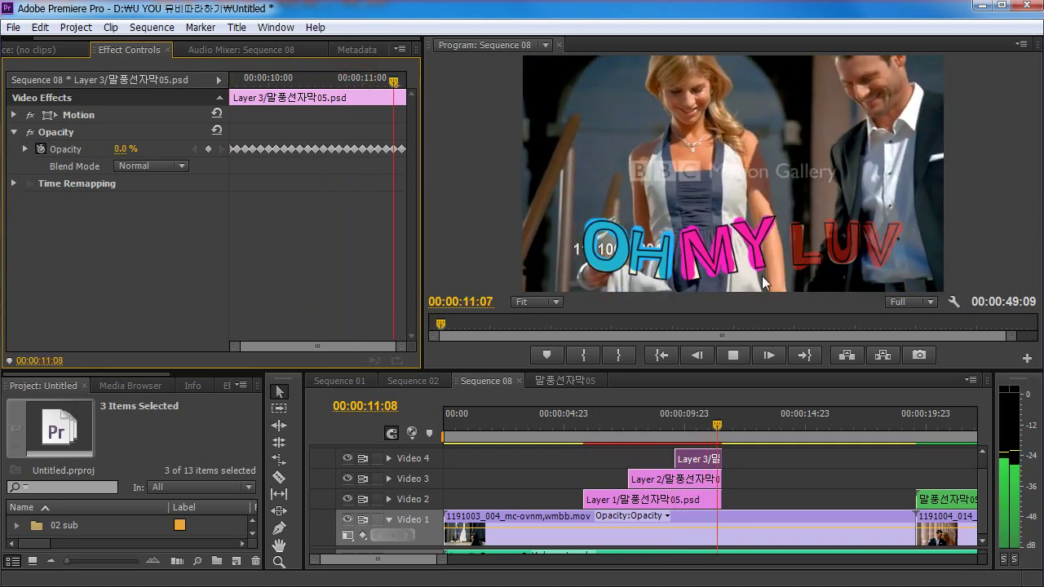
pyautogui.press('space')
pyautogui.press('space')
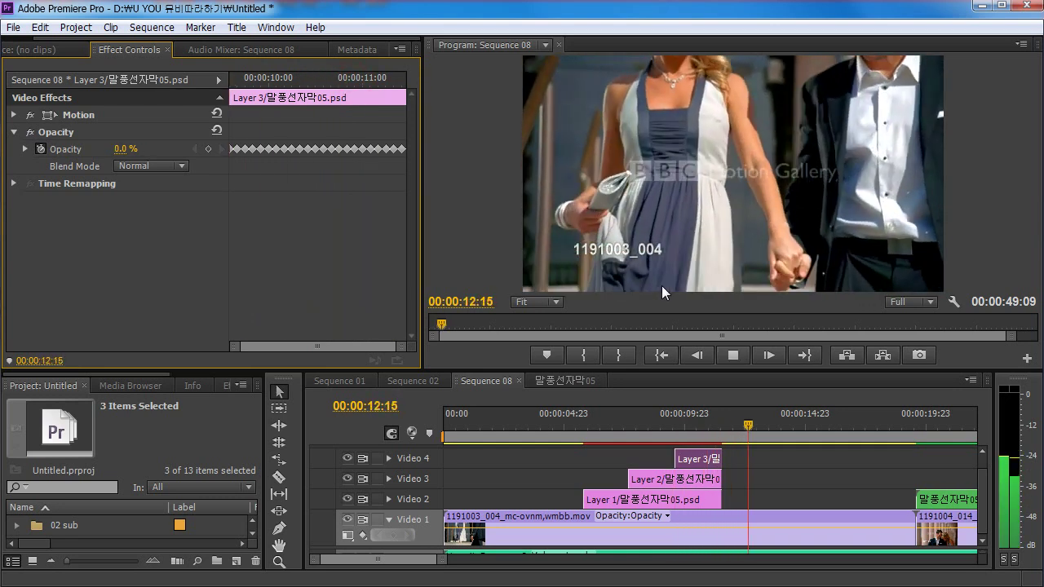
pyautogui.press('space')
pyautogui.click(653, 430)
pyautogui.press('space')
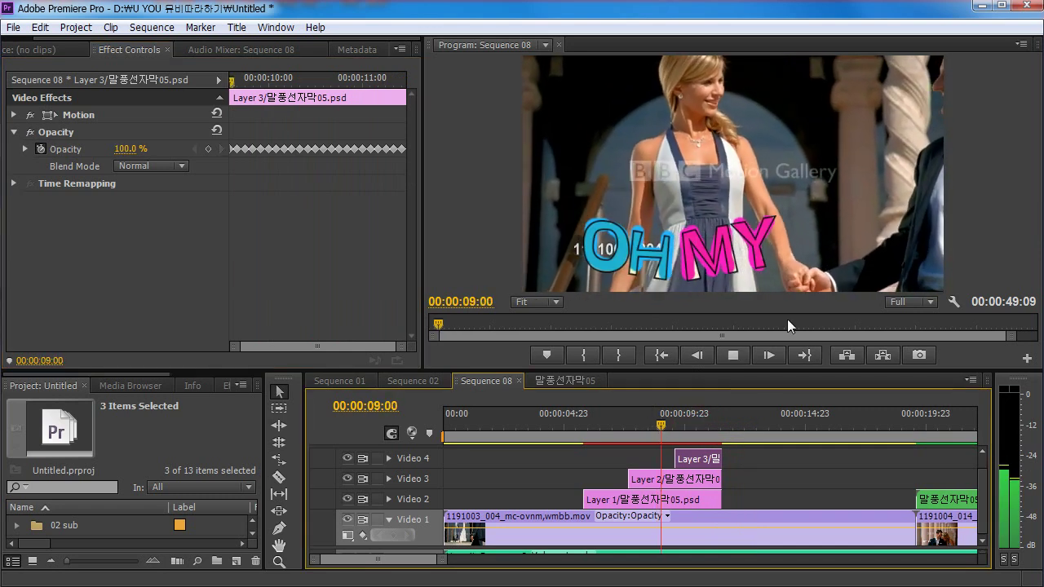
pyautogui.press('space')
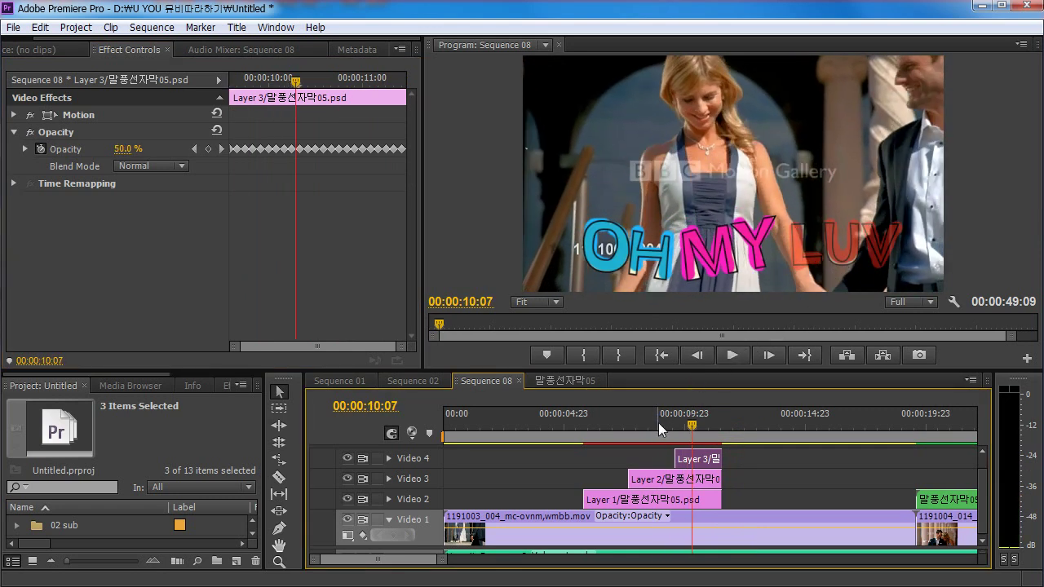
# - Move the playhead to 00:00:08:07, select the Layer 2 clip on Video 3 and make the timeline area taller
pyautogui.moveTo(655, 422)
pyautogui.mouseDown()
pyautogui.moveTo(690, 417)
pyautogui.moveTo(643, 422)
pyautogui.mouseUp()
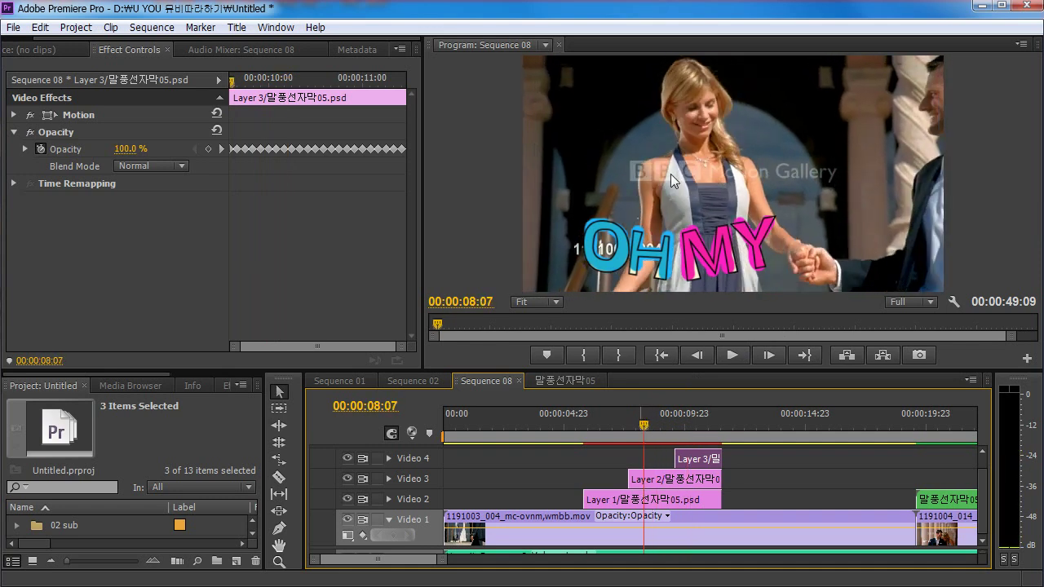
pyautogui.click(650, 479)
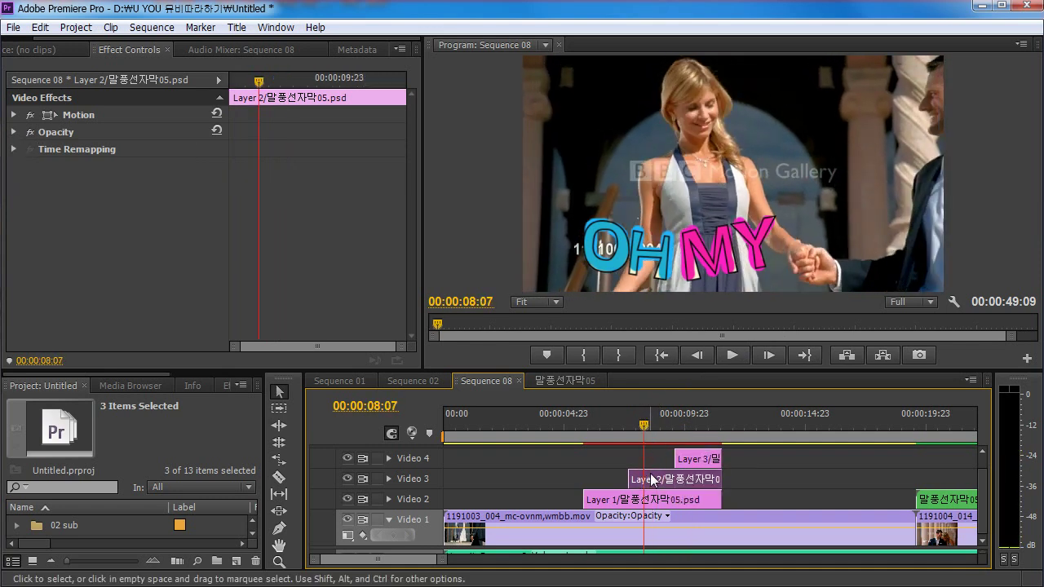
pyautogui.moveTo(617, 367); pyautogui.dragTo(616, 291)
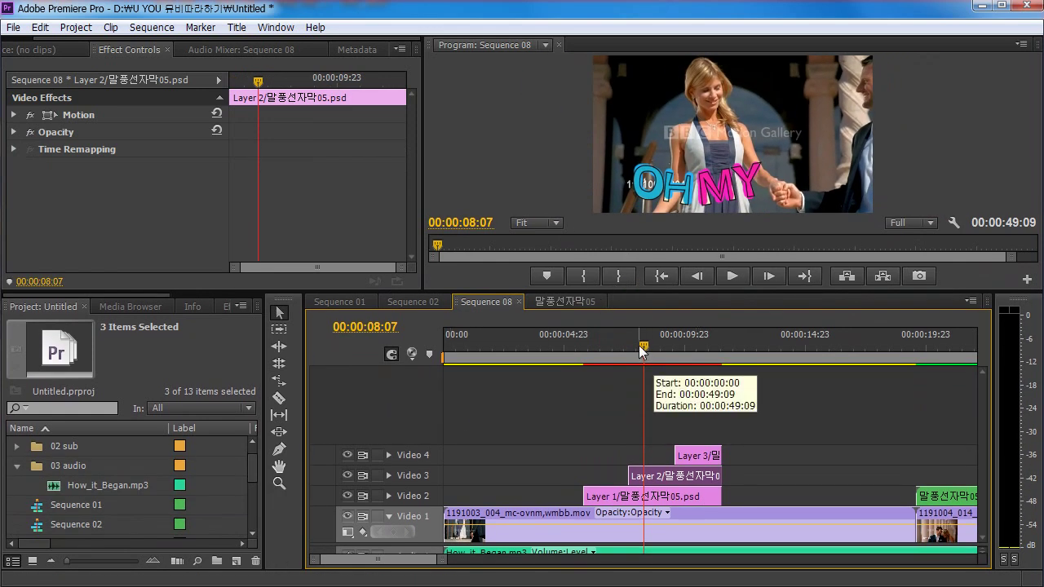
# - Cut the Layer 2 clip on Video 3 into many short, irregular pieces along its whole length with the Razor tool
pyautogui.click(279, 401)
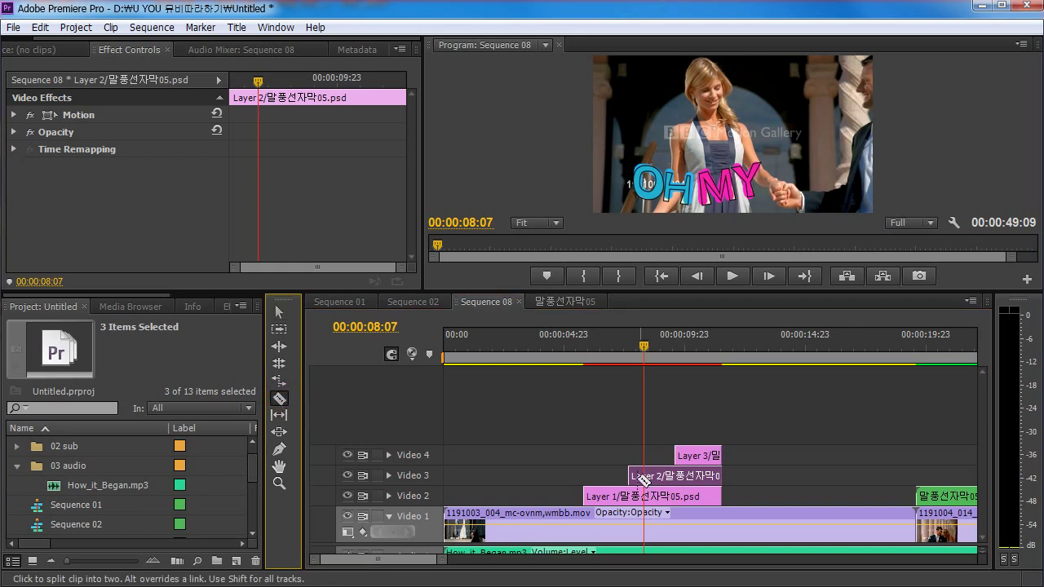
pyautogui.press('=')
pyautogui.press('=')
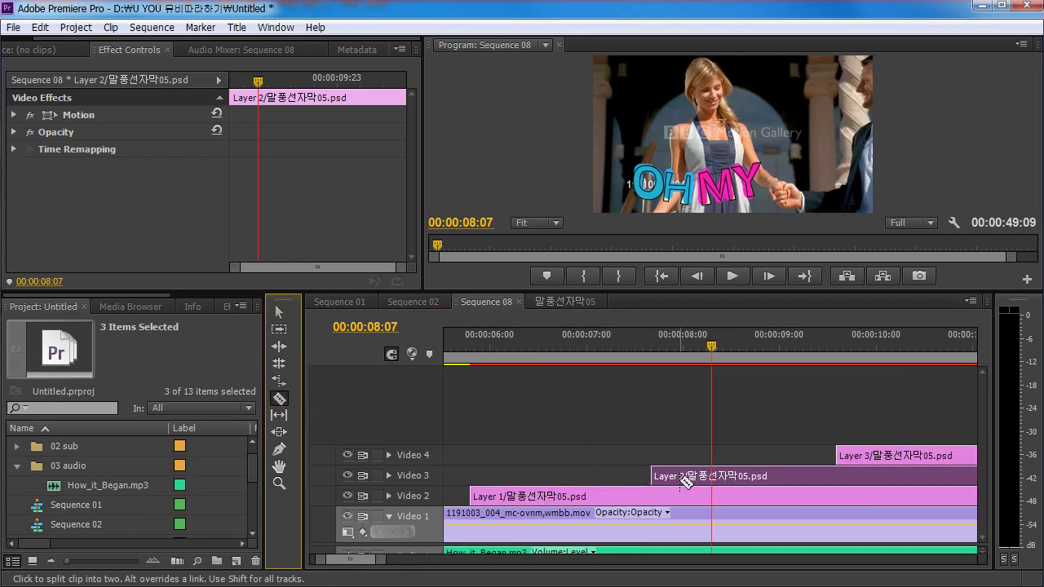
pyautogui.press('-')
pyautogui.moveTo(401, 561); pyautogui.dragTo(361, 562)
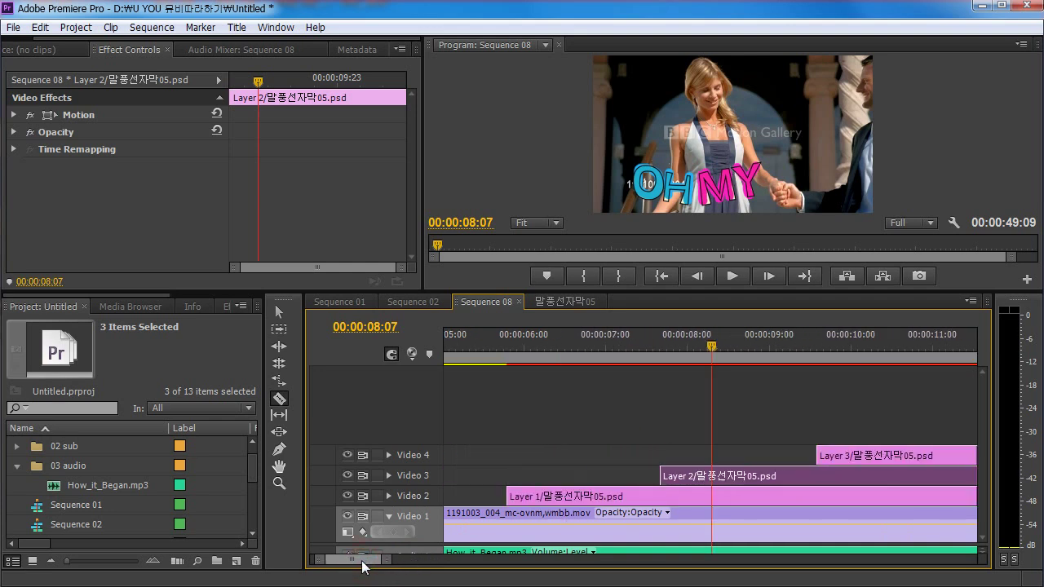
pyautogui.click(600, 475)
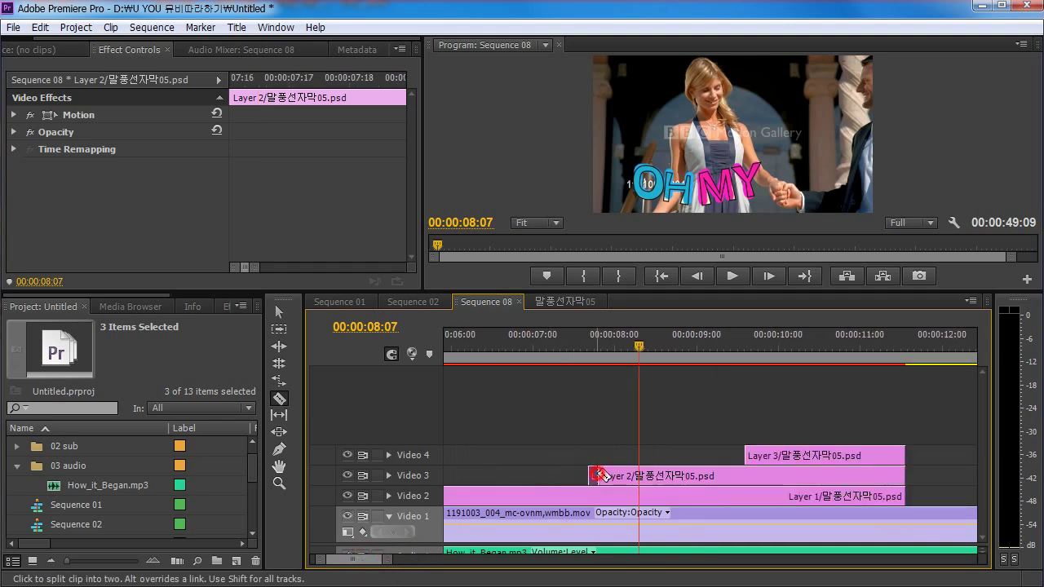
pyautogui.click(608, 475)
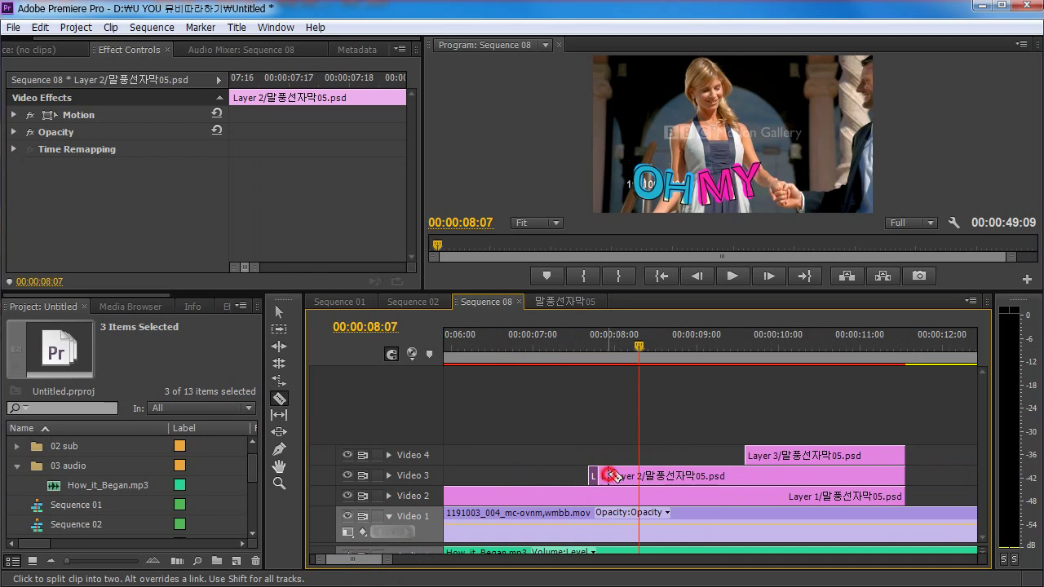
pyautogui.click(626, 475)
pyautogui.click(647, 476)
pyautogui.click(668, 477)
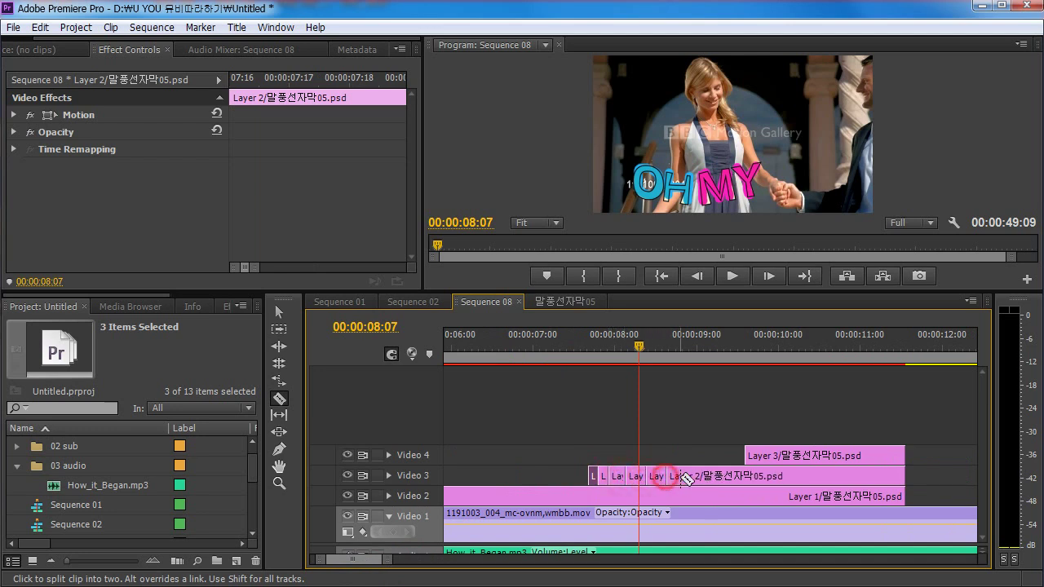
pyautogui.click(681, 478)
pyautogui.click(695, 476)
pyautogui.click(711, 476)
pyautogui.click(729, 477)
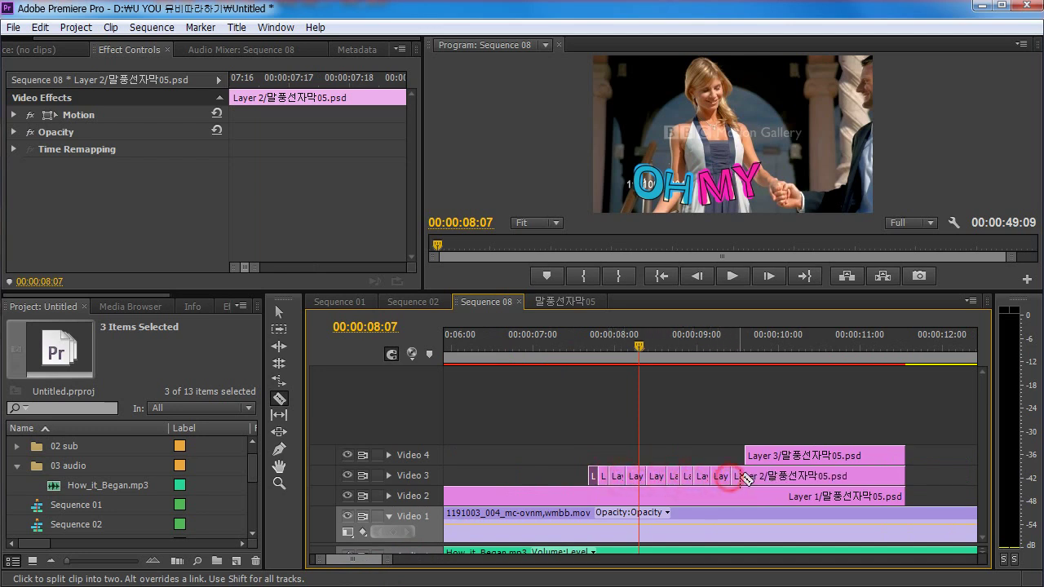
pyautogui.click(746, 477)
pyautogui.click(754, 477)
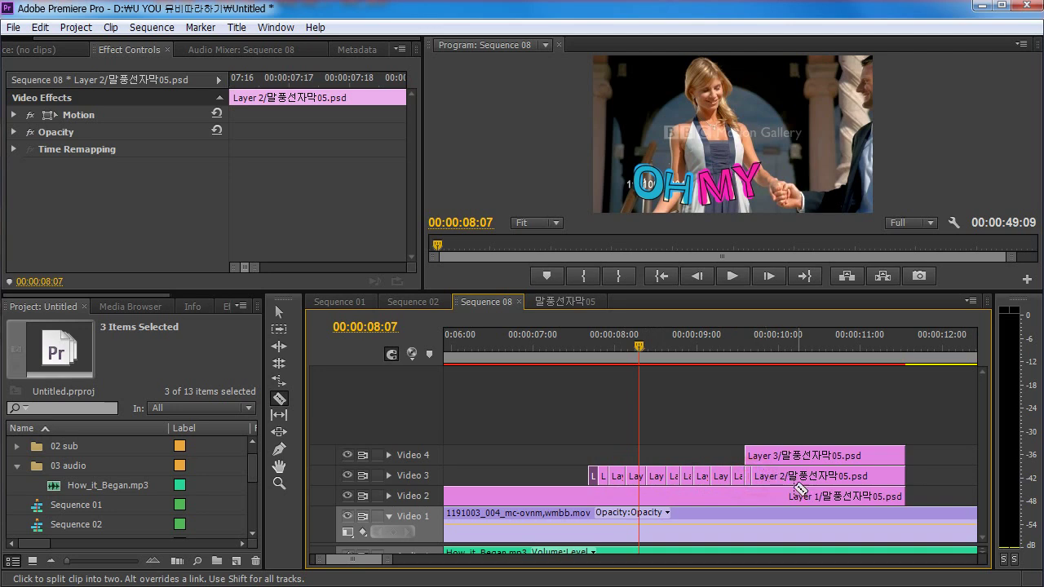
pyautogui.click(758, 476)
pyautogui.click(783, 476)
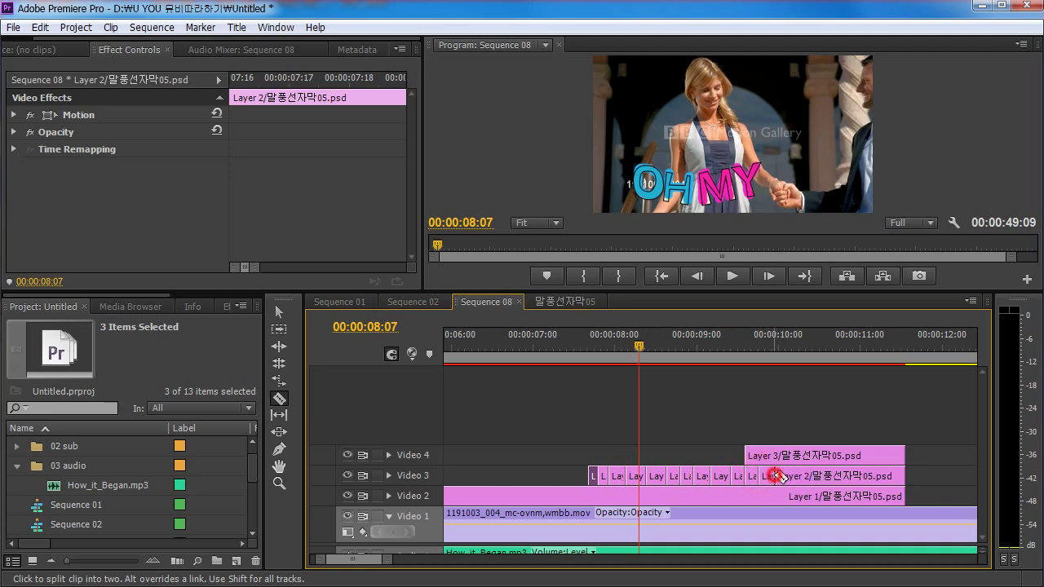
pyautogui.click(792, 476)
pyautogui.click(802, 475)
pyautogui.click(815, 475)
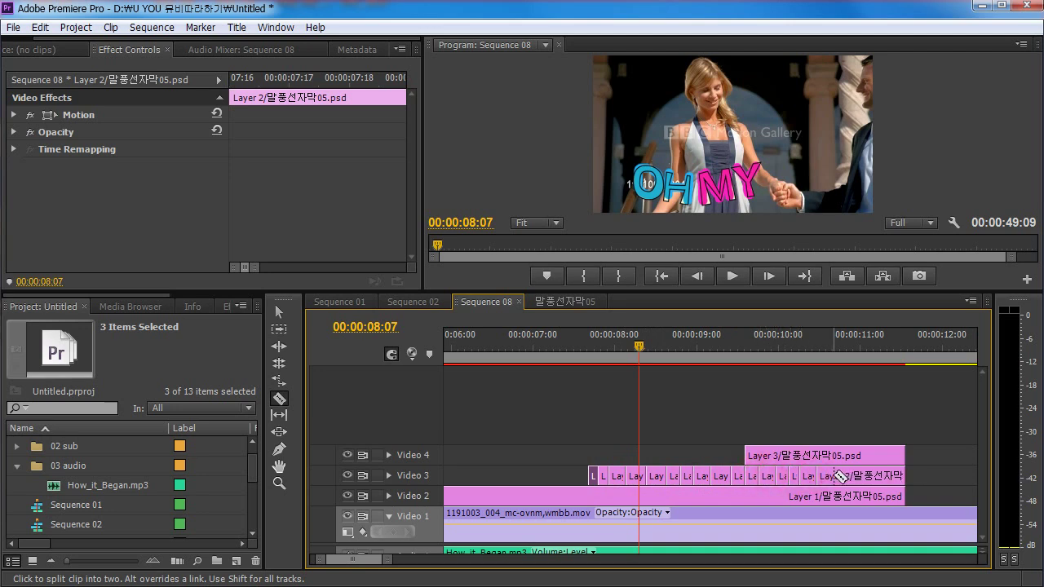
pyautogui.click(834, 475)
pyautogui.click(848, 475)
pyautogui.click(864, 475)
pyautogui.click(882, 476)
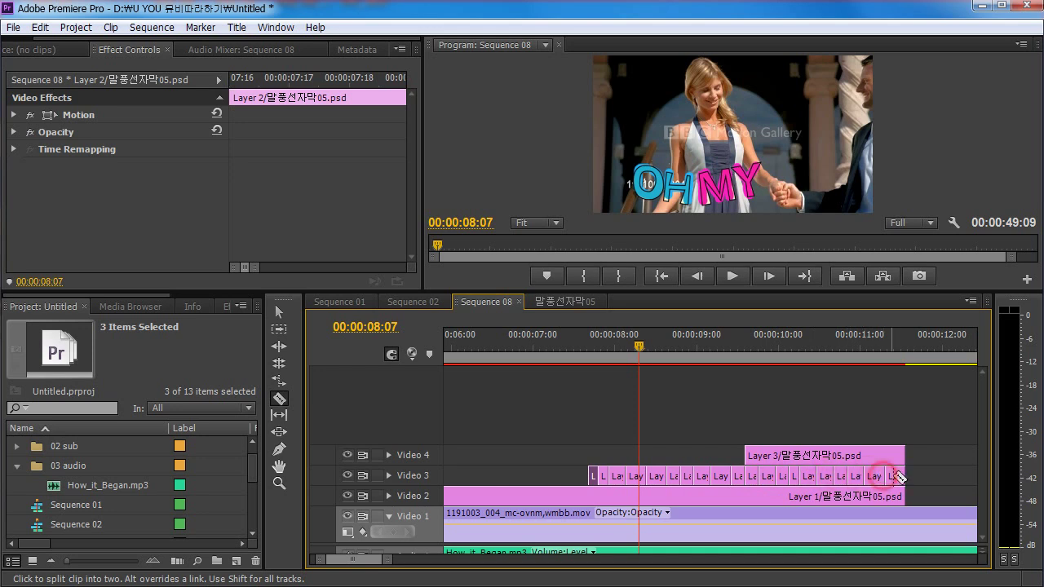
# - Select every second piece of the cut Layer 2 clip on Video 3 and delete them to leave blinking gaps
pyautogui.press('v')
pyautogui.click(602, 476)
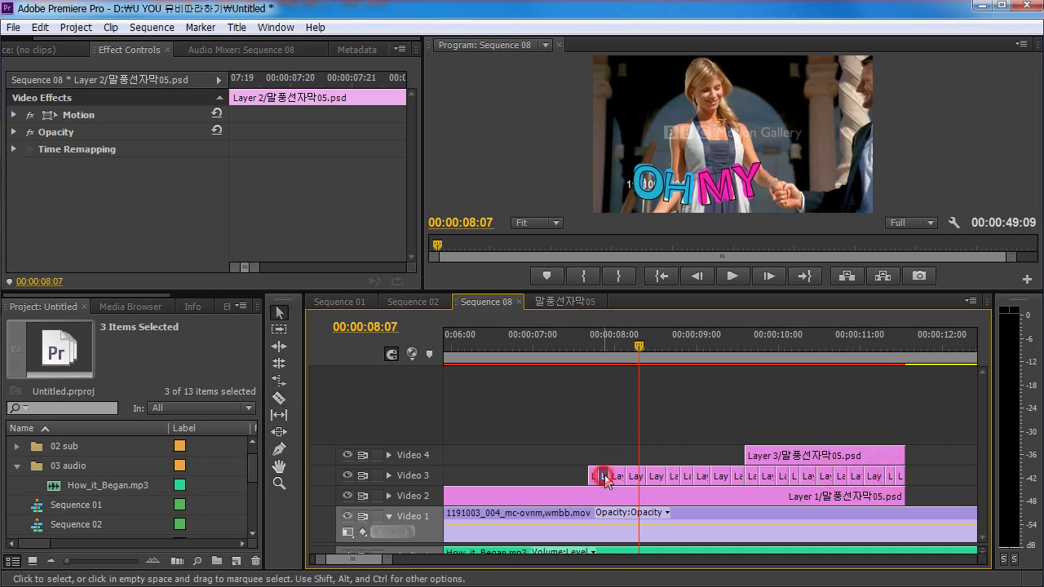
pyautogui.click(634, 476)
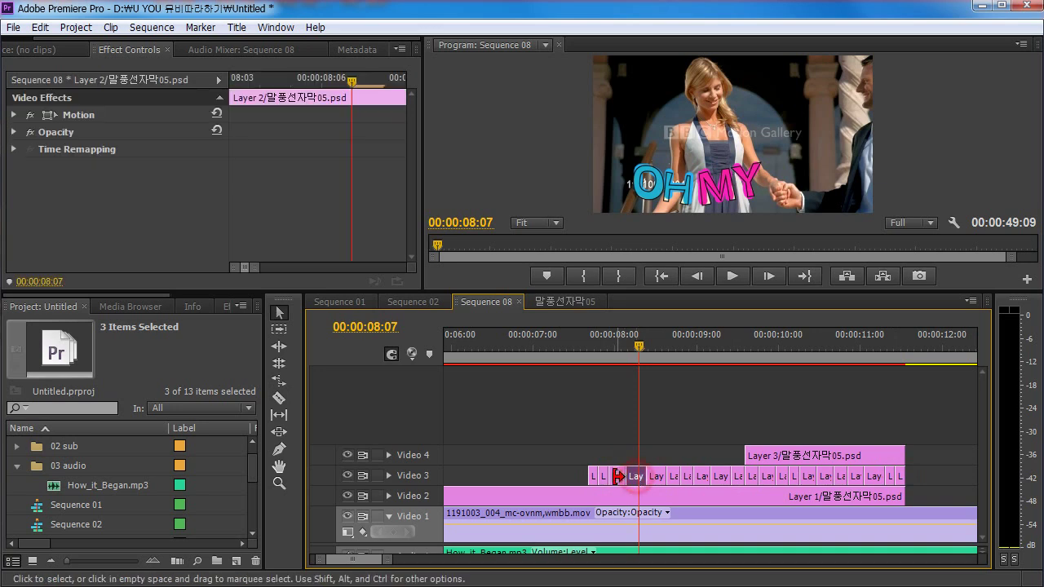
pyautogui.press('=')
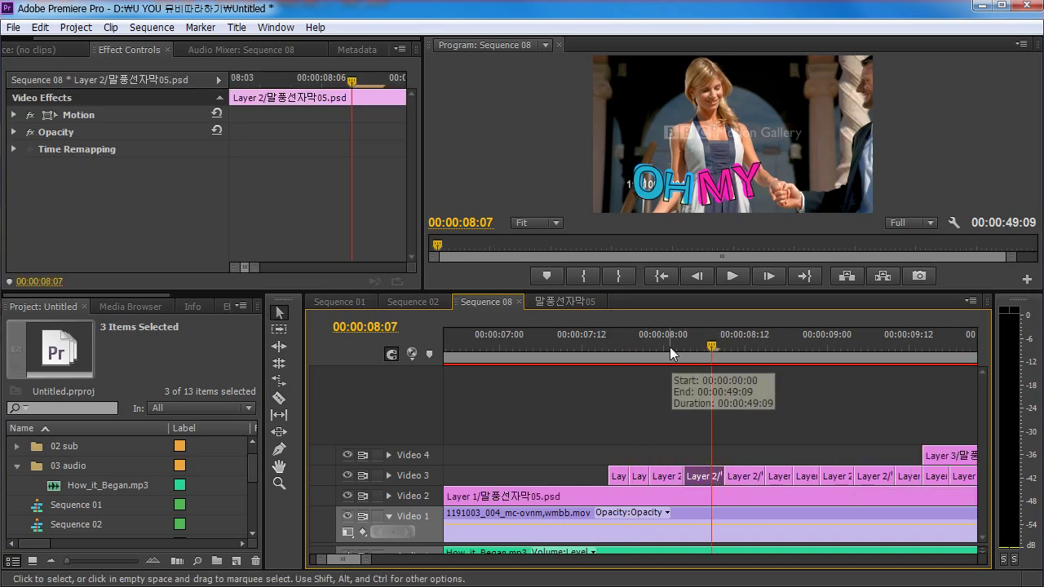
pyautogui.keyDown('shift'); pyautogui.click(638, 478); pyautogui.keyUp('shift')
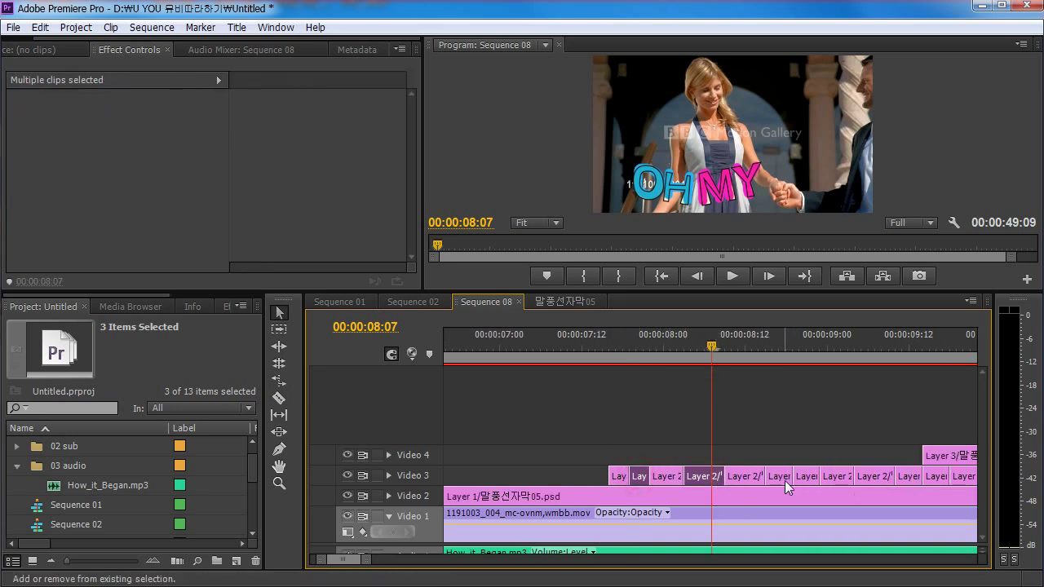
pyautogui.keyDown('shift'); pyautogui.click(829, 475); pyautogui.keyUp('shift')
pyautogui.keyDown('shift'); pyautogui.click(906, 475); pyautogui.keyUp('shift')
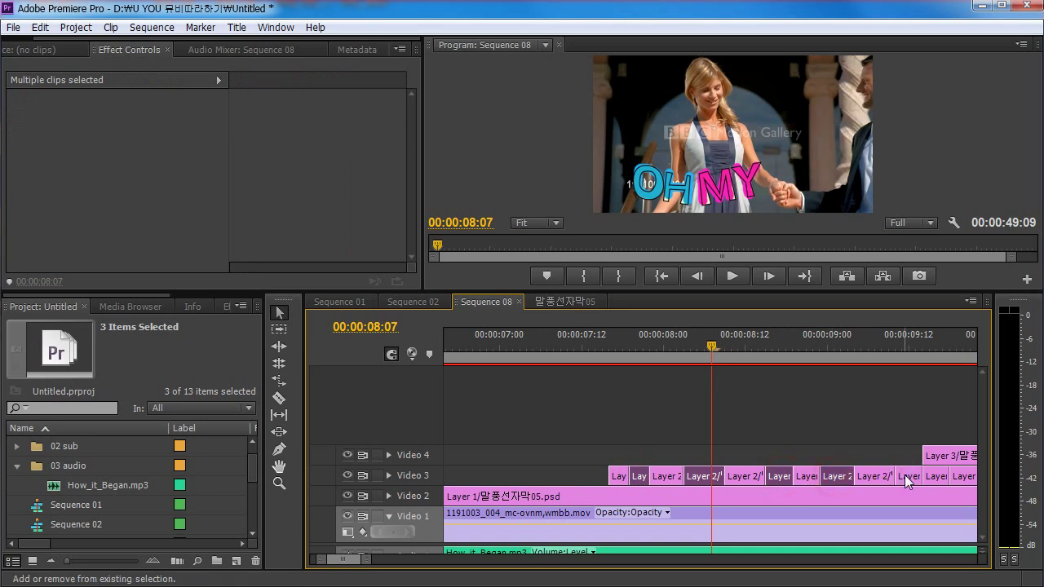
pyautogui.moveTo(848, 340); pyautogui.dragTo(869, 358)
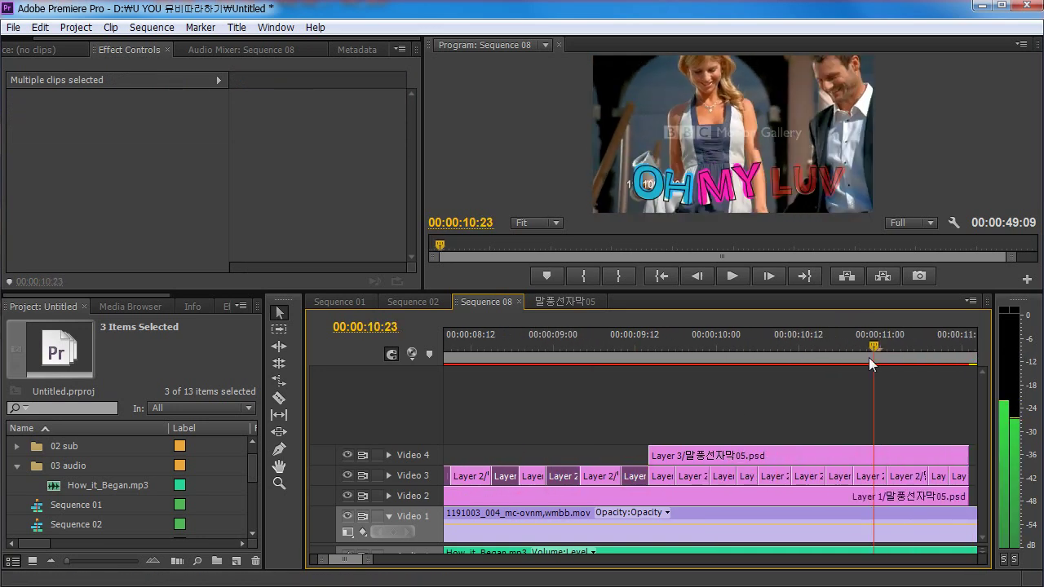
pyautogui.keyDown('shift'); pyautogui.click(695, 476); pyautogui.keyUp('shift')
pyautogui.keyDown('shift'); pyautogui.click(747, 475); pyautogui.keyUp('shift')
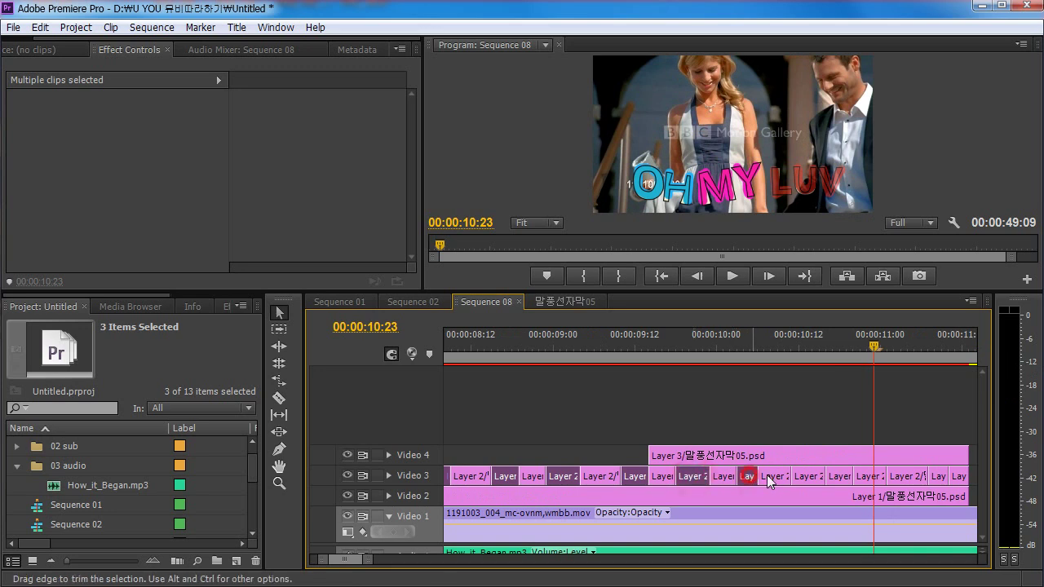
pyautogui.keyDown('shift'); pyautogui.click(808, 476); pyautogui.keyUp('shift')
pyautogui.keyDown('shift'); pyautogui.click(867, 475); pyautogui.keyUp('shift')
pyautogui.keyDown('shift'); pyautogui.click(939, 478); pyautogui.keyUp('shift')
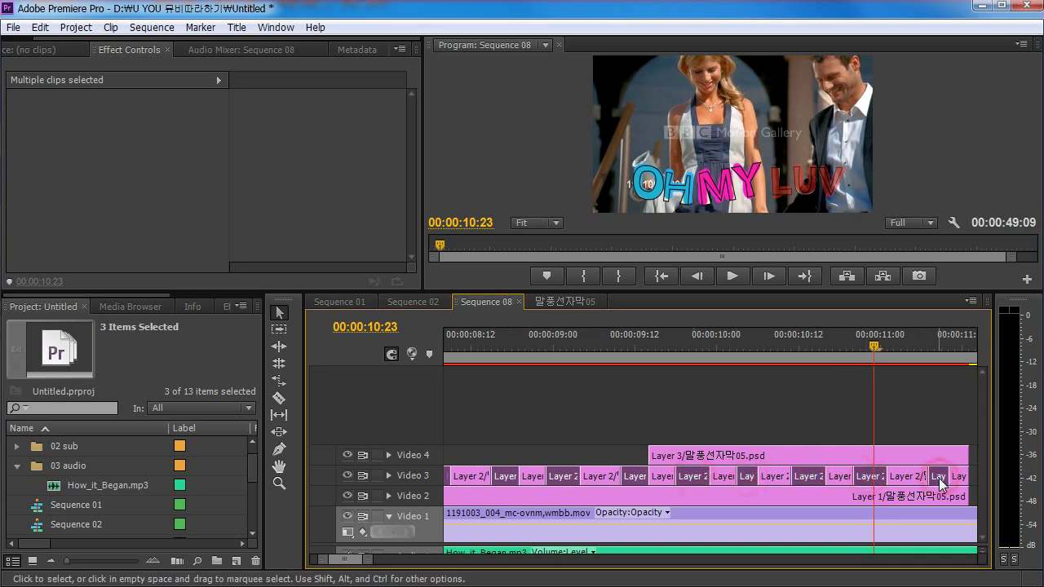
pyautogui.press('Delete')
# - Play back the OH MY LUV section from just before the cut Layer 2 pieces, twice, to check the blinking MY title
pyautogui.press('-')
pyautogui.press('-')
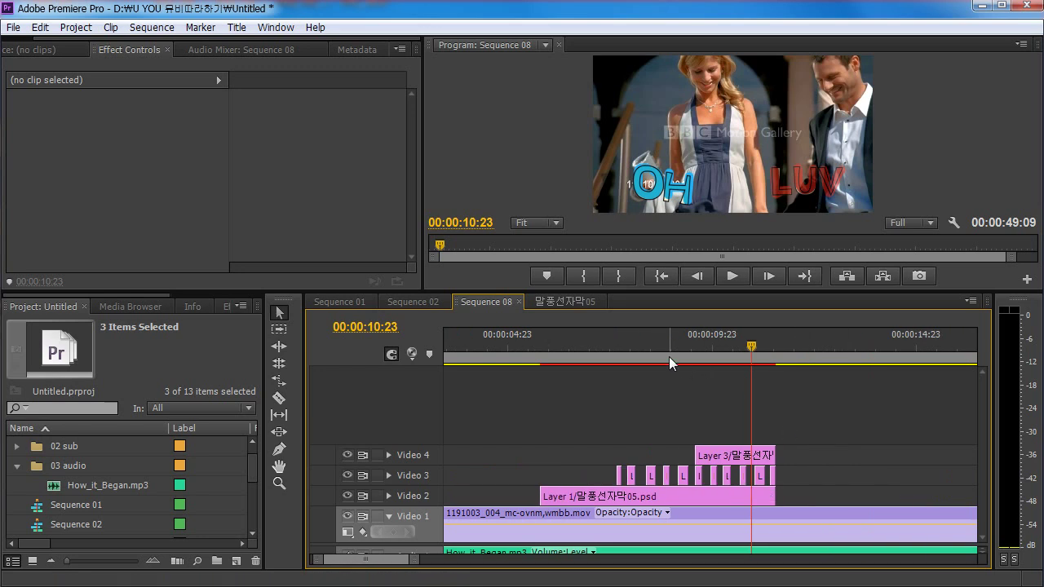
pyautogui.click(611, 346)
pyautogui.press('space')
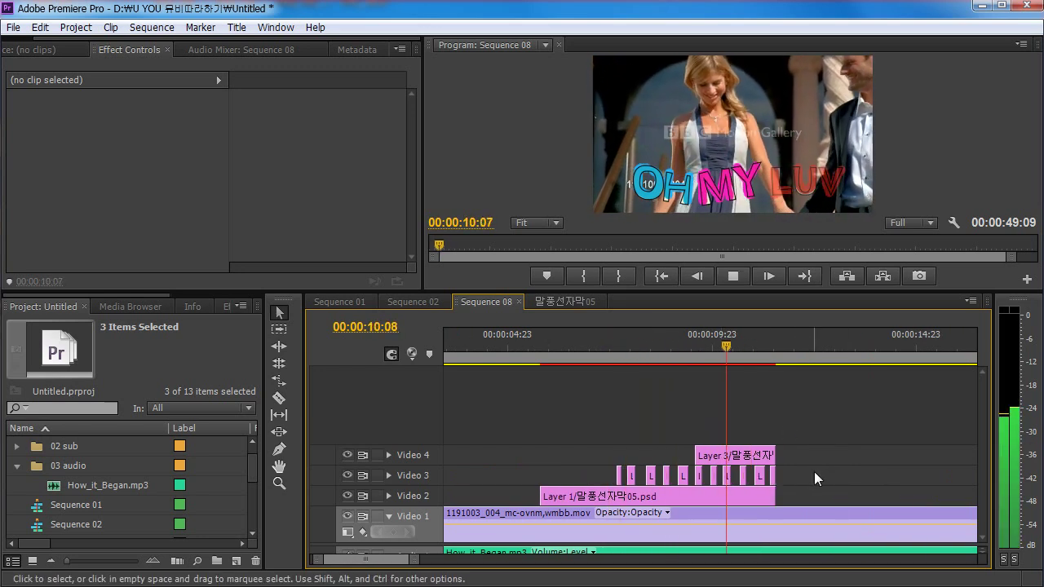
pyautogui.moveTo(744, 355); pyautogui.dragTo(554, 356)
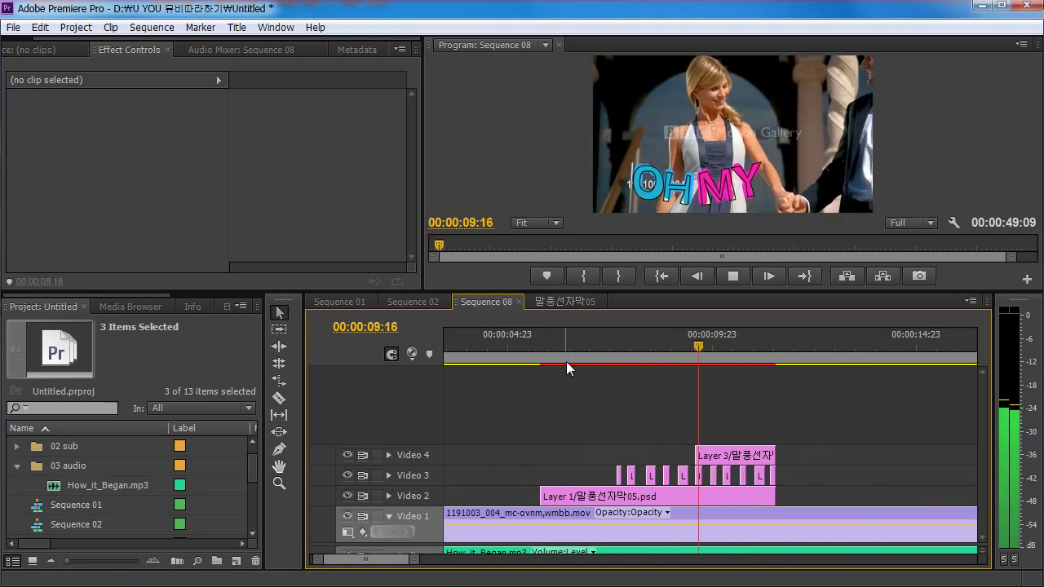
# - Fit the whole sequence in the timeline and play briefly from the start of the nested 말풍선자막05 clip on Video 2
pyautogui.press('\\')
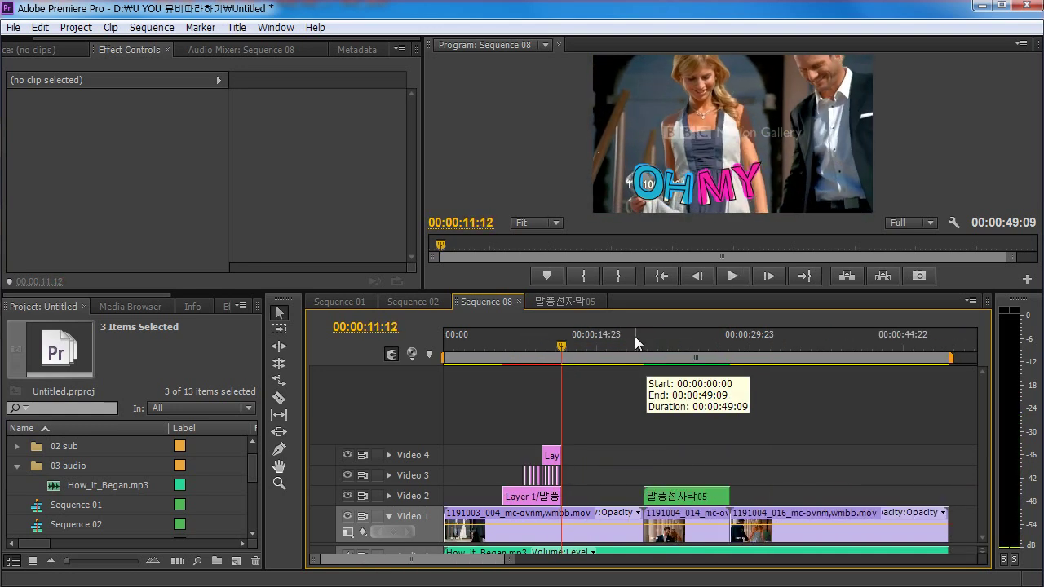
pyautogui.click(644, 338)
pyautogui.press('space')
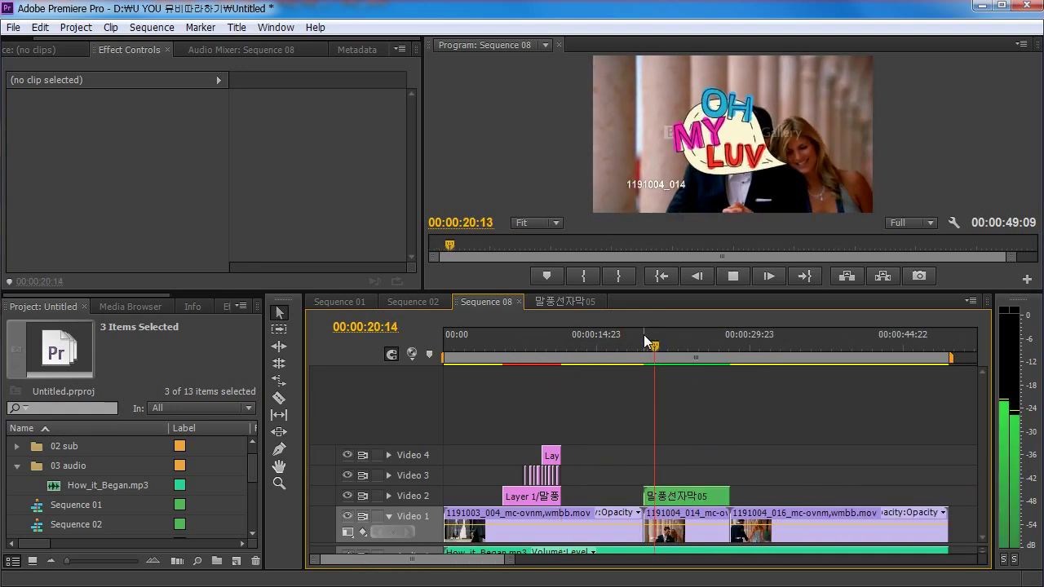
pyautogui.press('space')
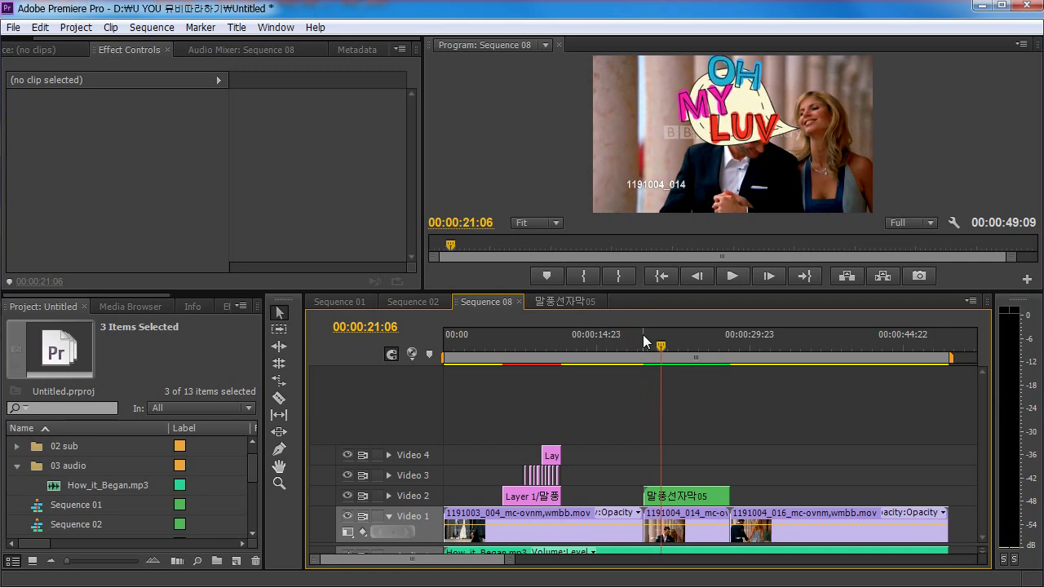